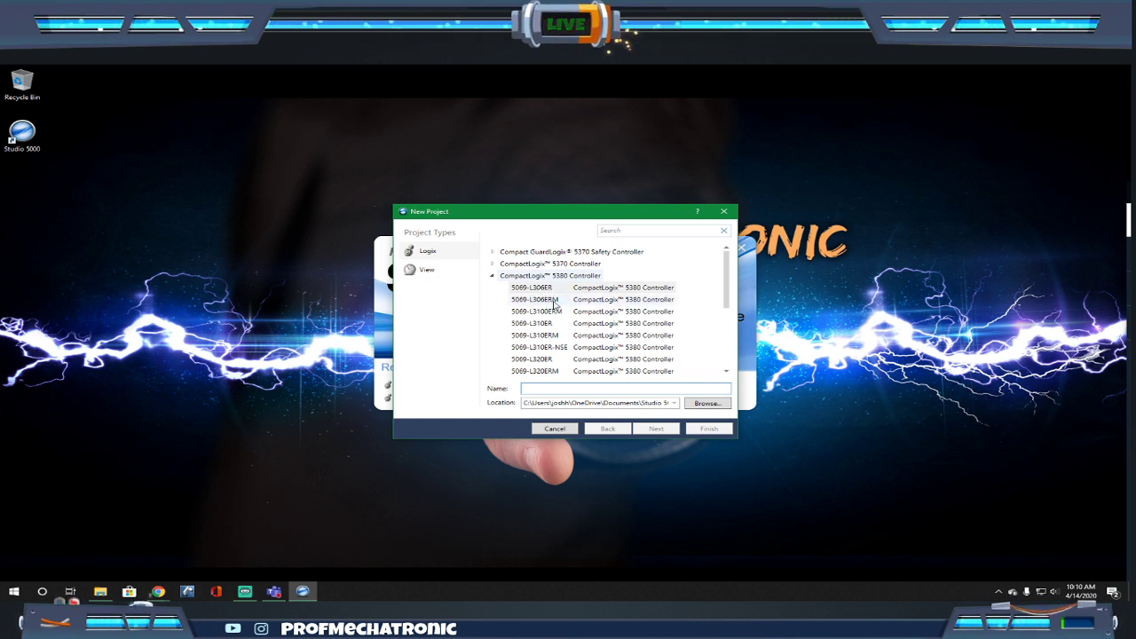
# Choose the 5069-L306ERM CompactLogix 5380 controller for the new project and name it Comms_Test_1.
pyautogui.click(612, 299)
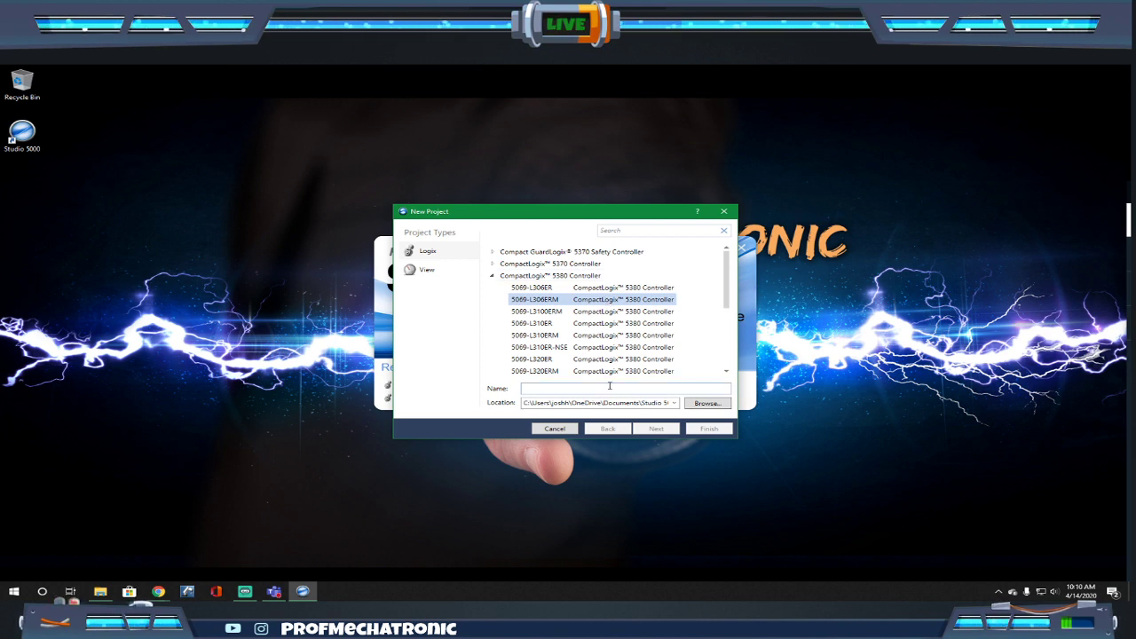
pyautogui.click(610, 388)
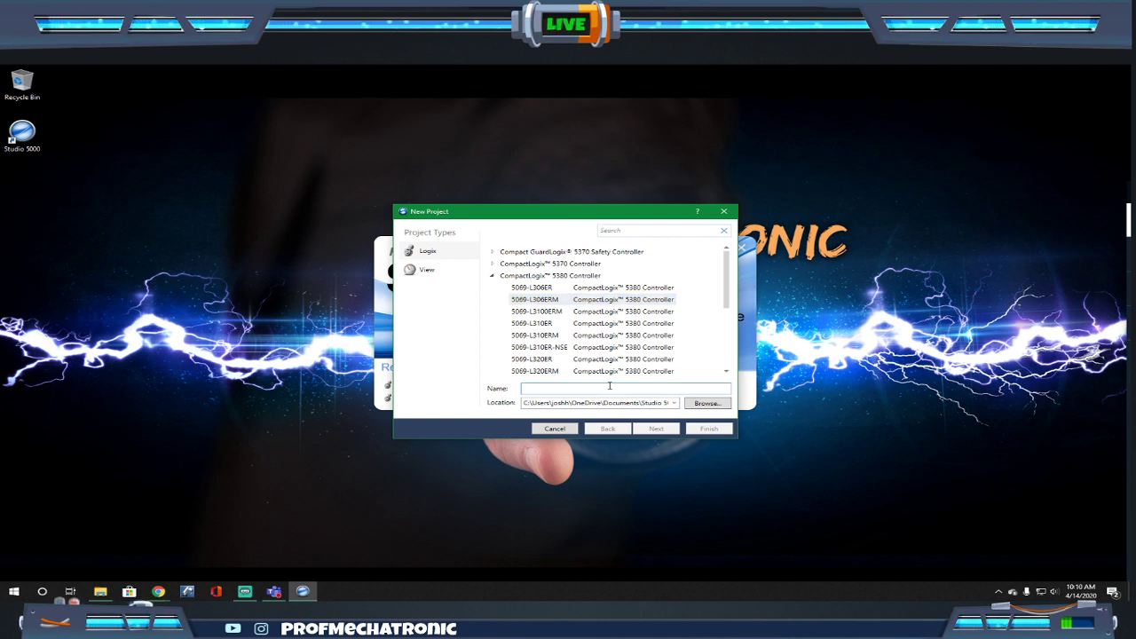
pyautogui.write('Comm')
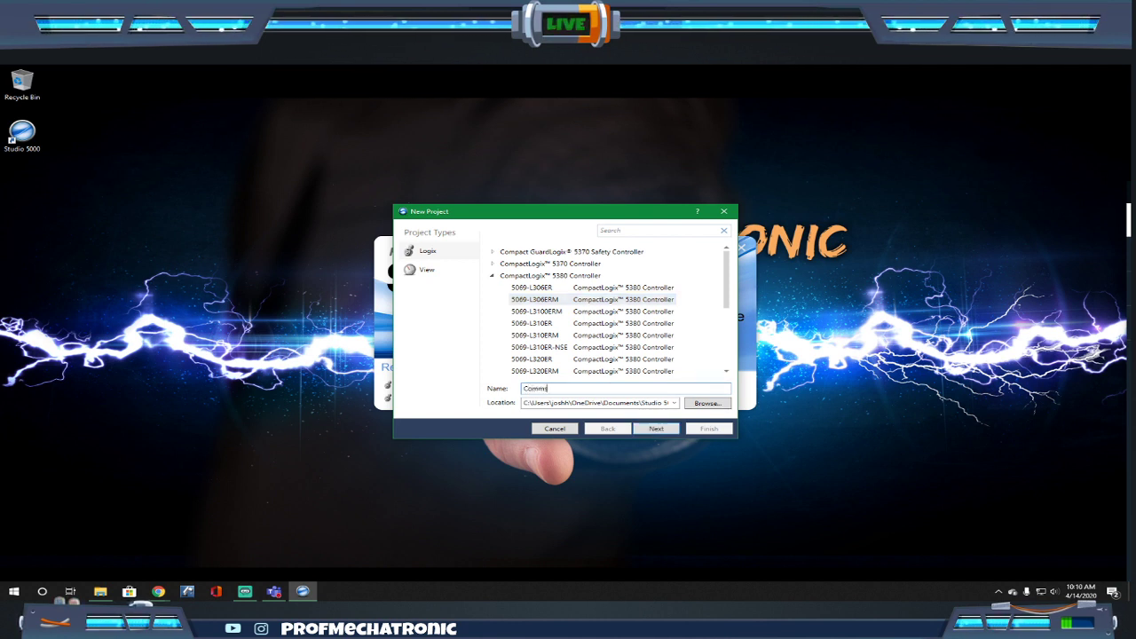
pyautogui.write('st_Test')
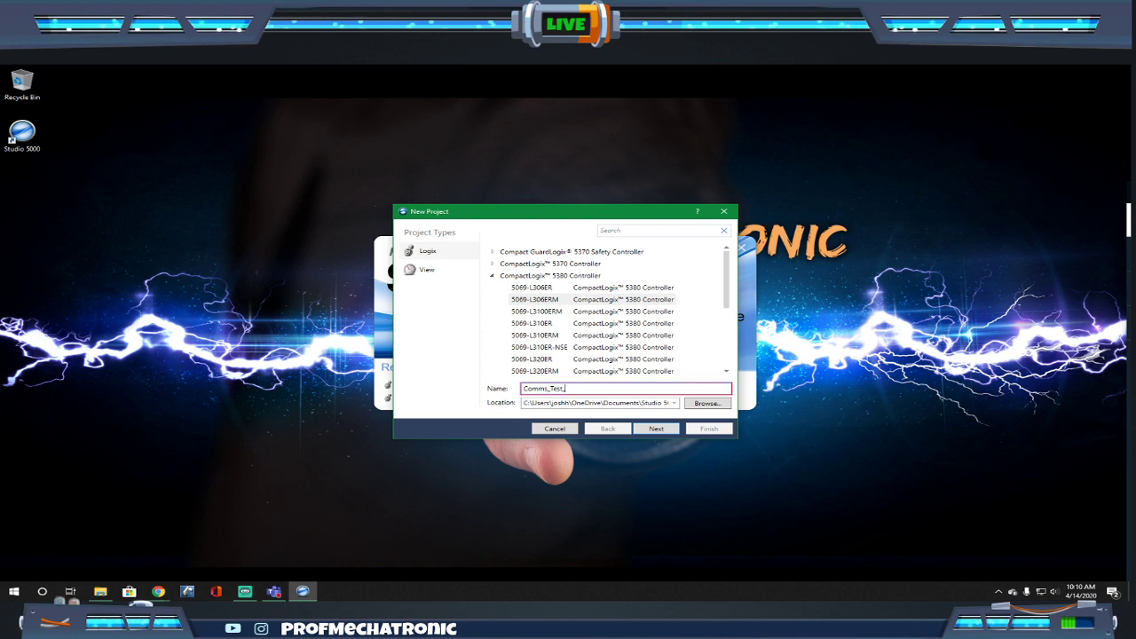
pyautogui.write('_')
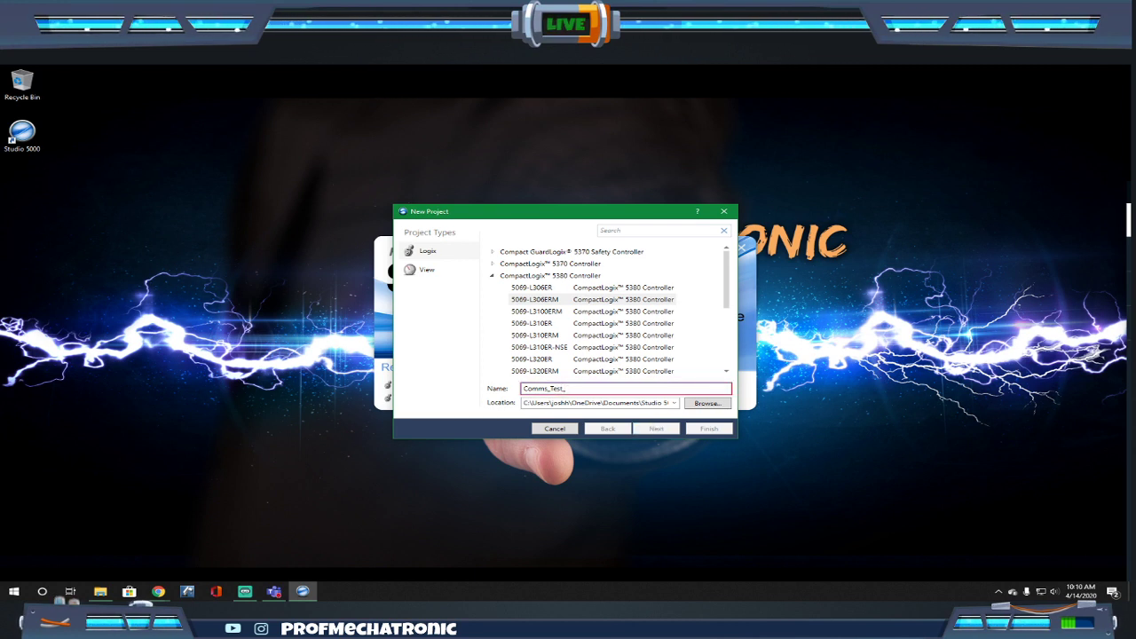
pyautogui.press('BackSpace')
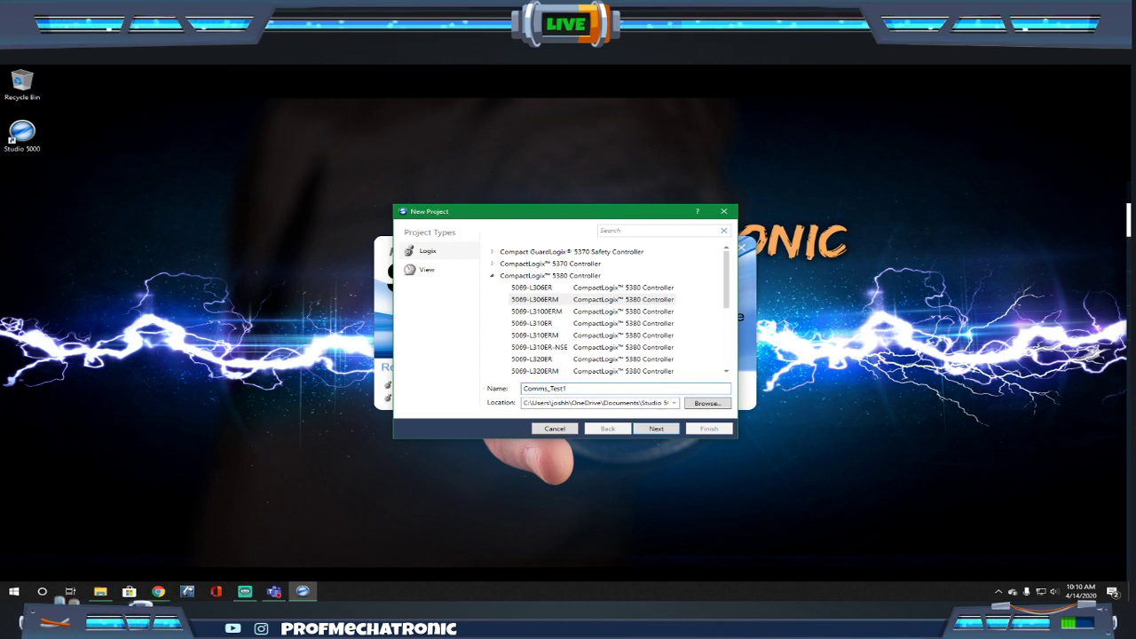
pyautogui.write('_')
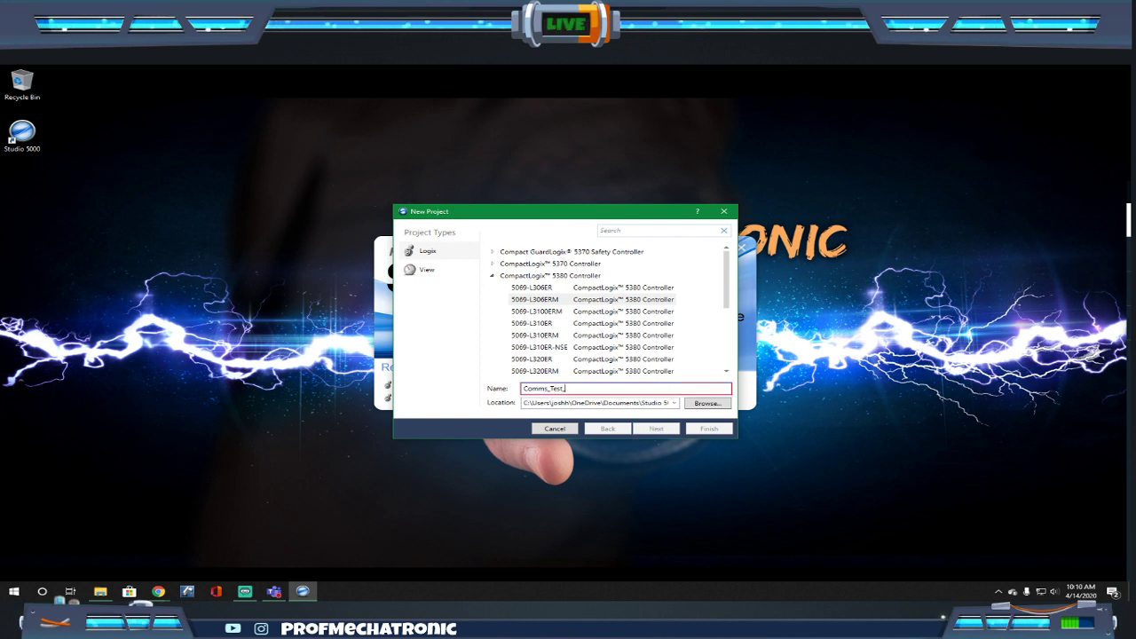
pyautogui.write('1')
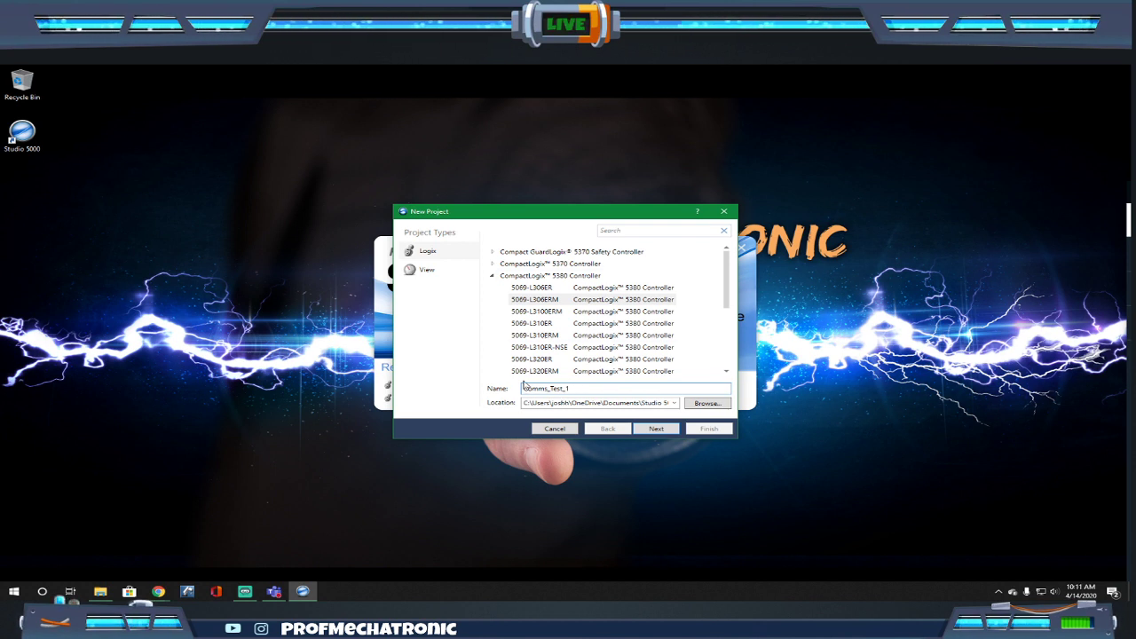
# Try variants of the project name with a trailing underscore, a leading 1 and an extra underscore, restoring Comms_Test_1.
pyautogui.press('BackSpace')
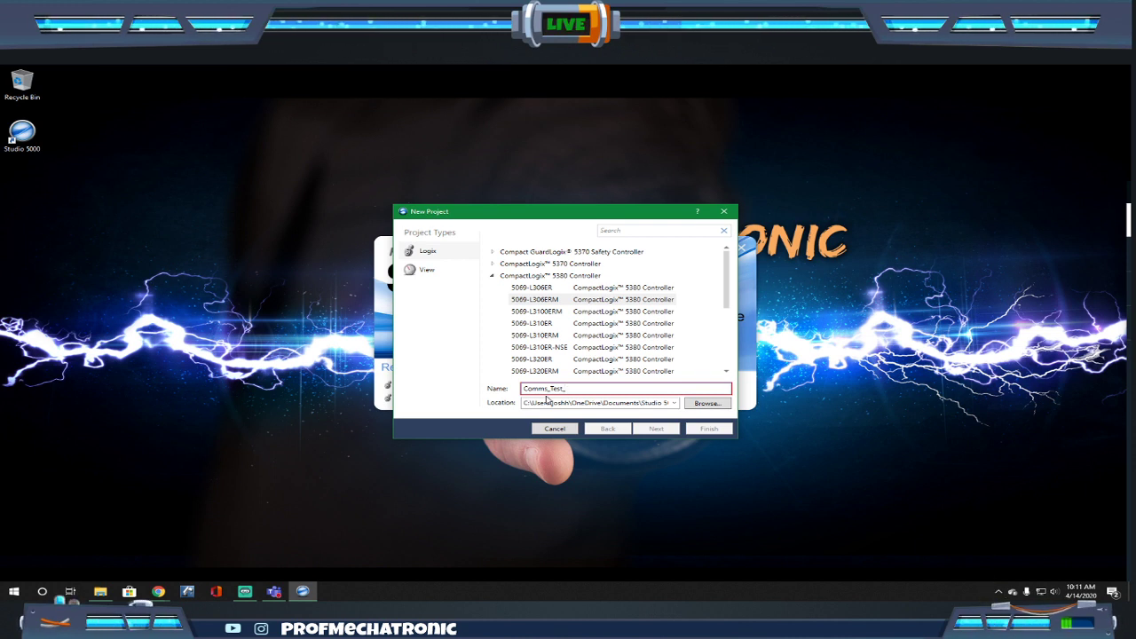
pyautogui.write('1')
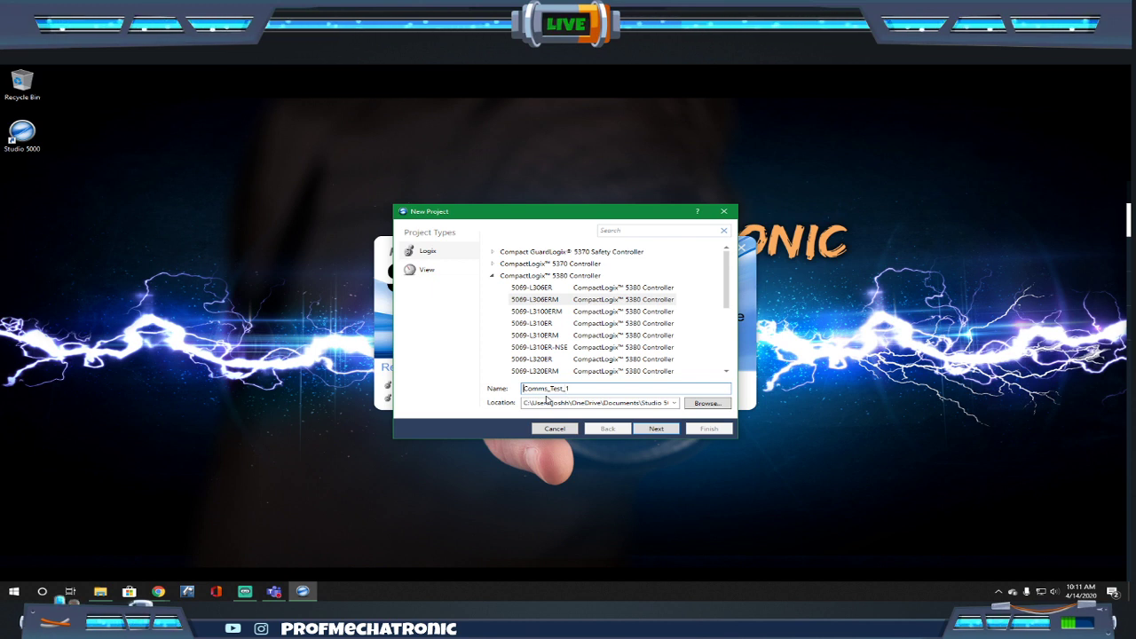
pyautogui.press('Home')
pyautogui.write('1')
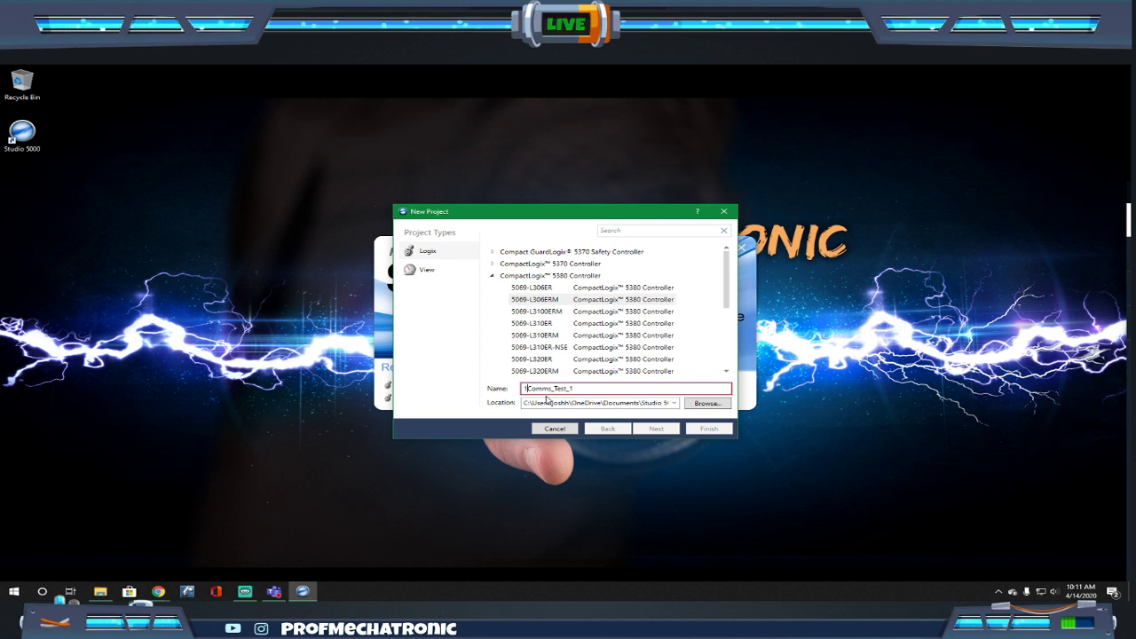
pyautogui.press('BackSpace')
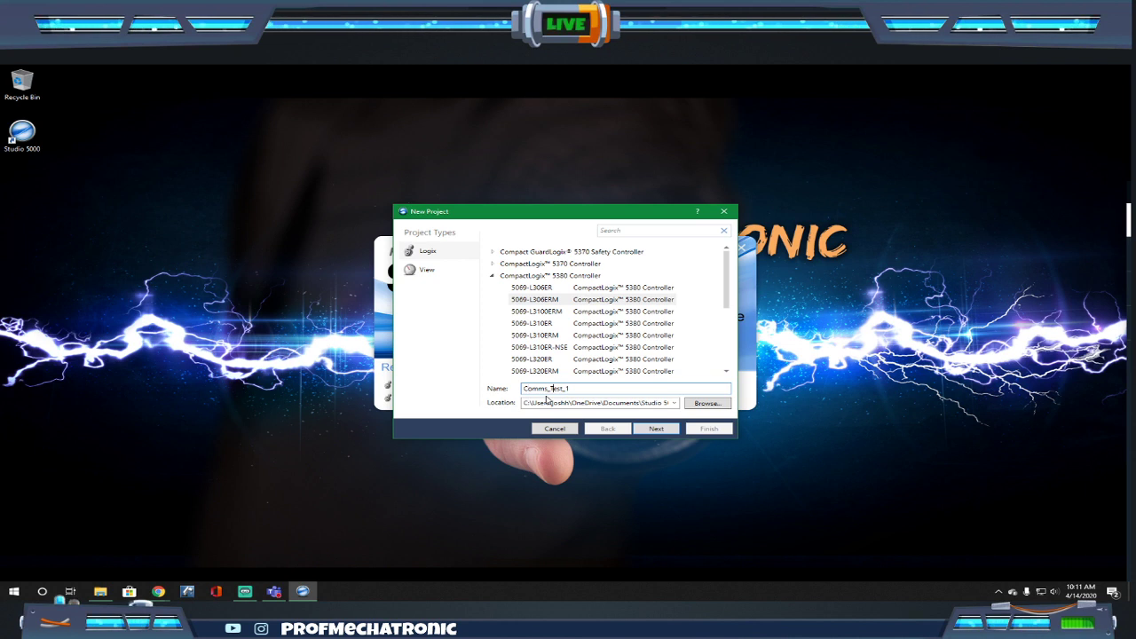
pyautogui.write('_')
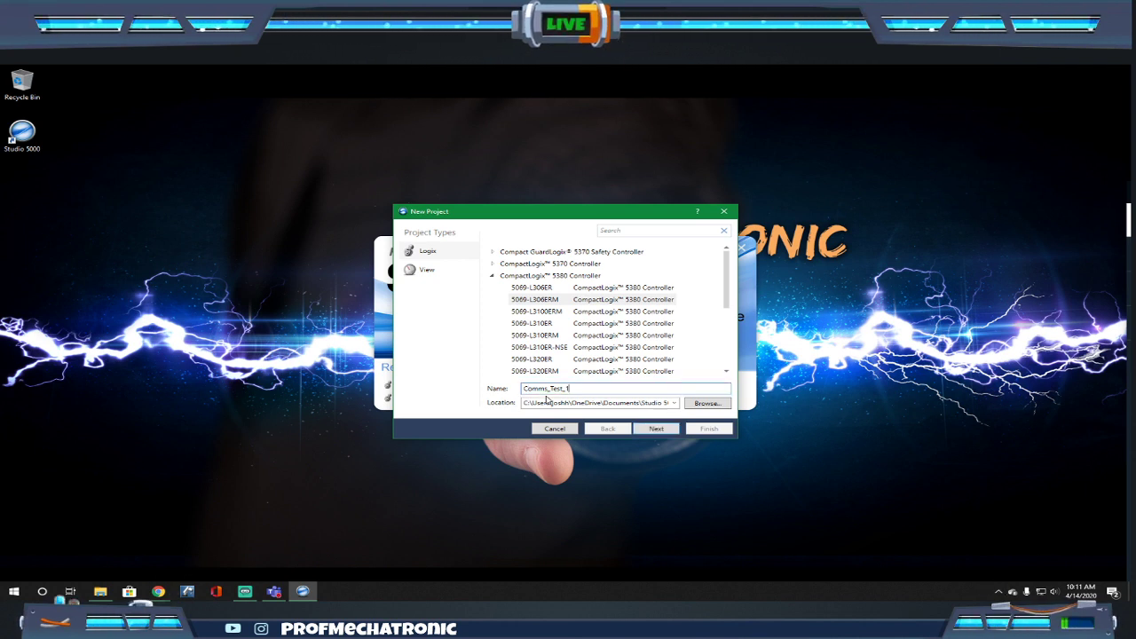
pyautogui.press('BackSpace')
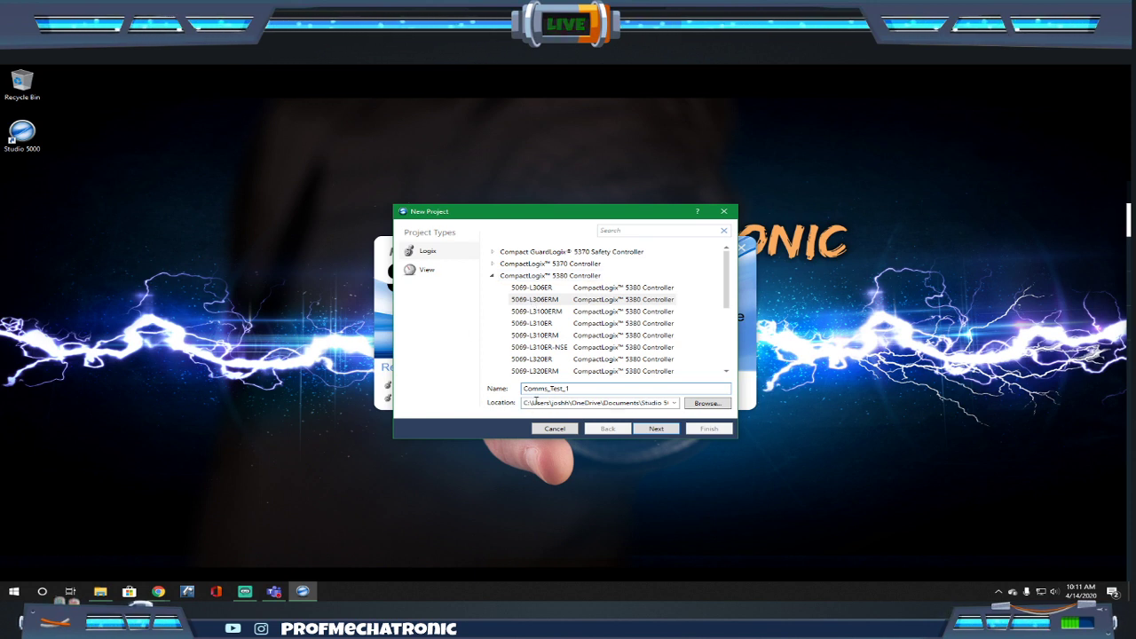
# Finish creating the Comms_Test_1 project with revision 30 and No Protection as its security authority.
pyautogui.click(657, 430)
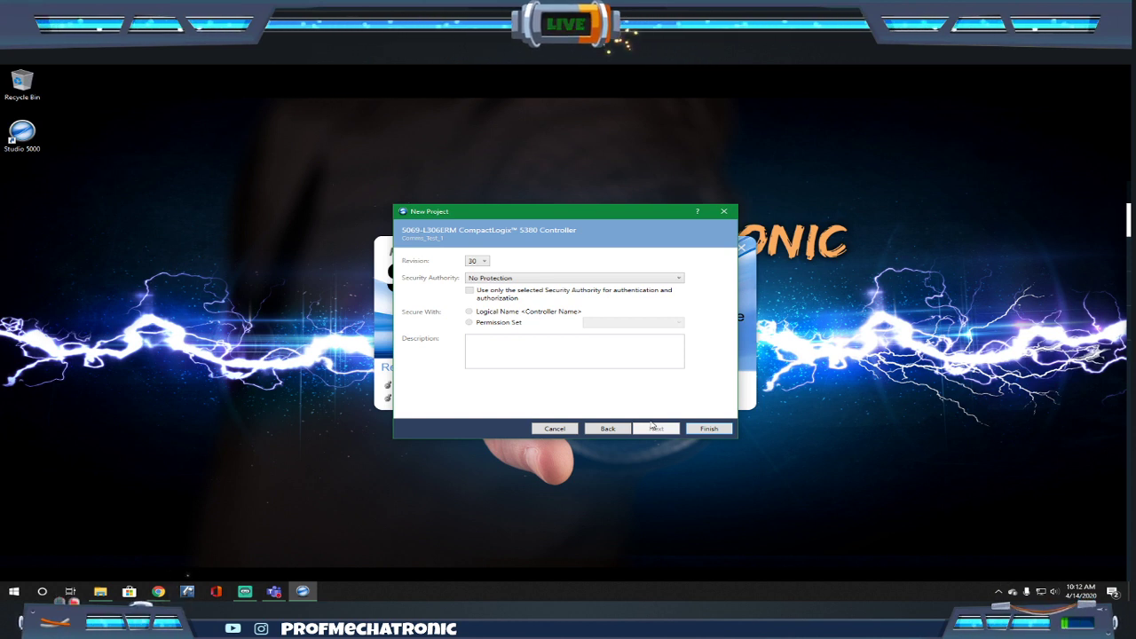
pyautogui.click(484, 261)
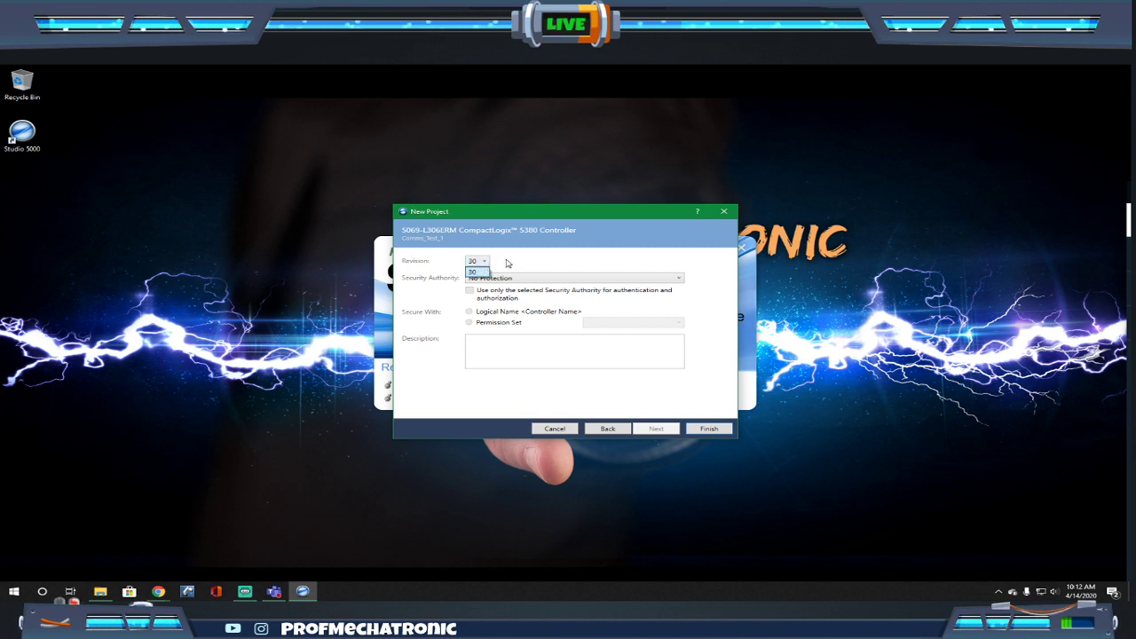
pyautogui.click(508, 263)
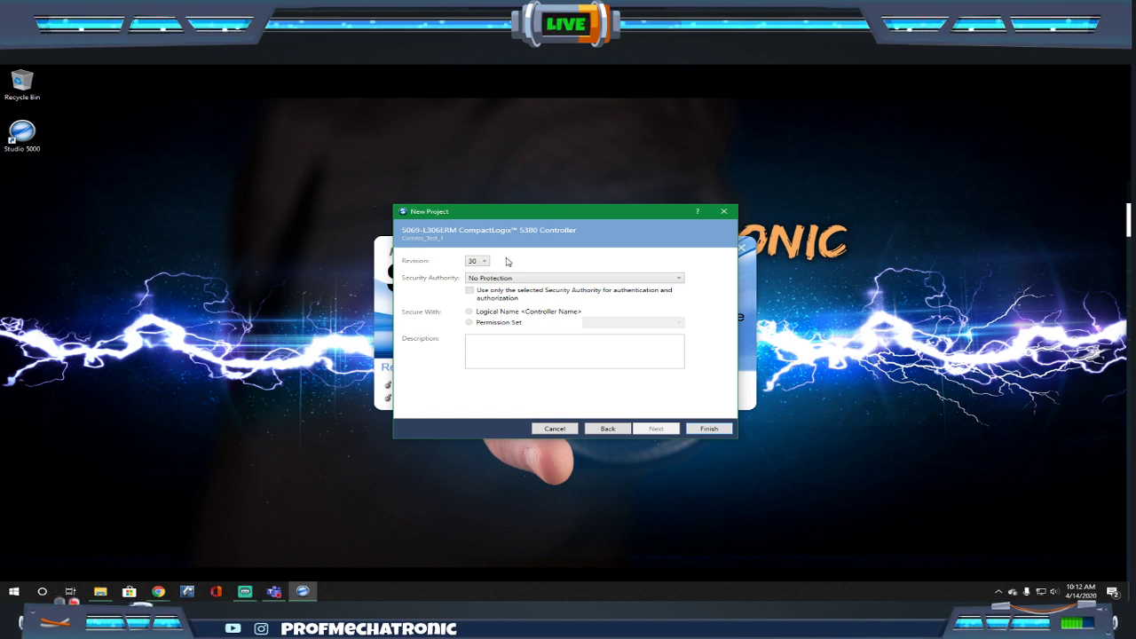
pyautogui.click(520, 282)
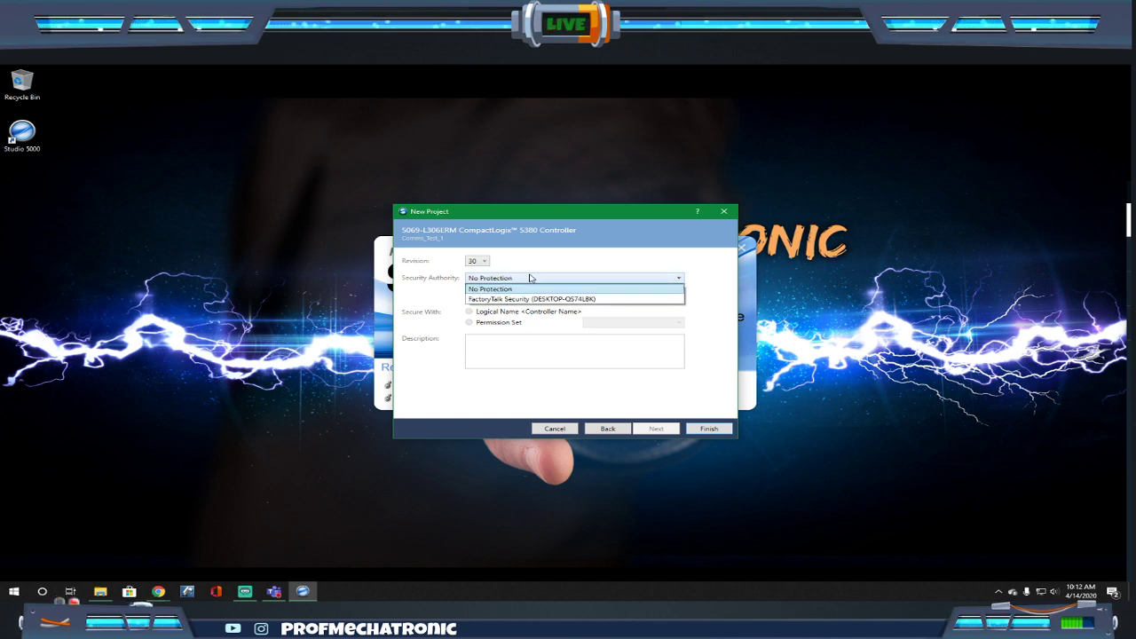
pyautogui.click(560, 275)
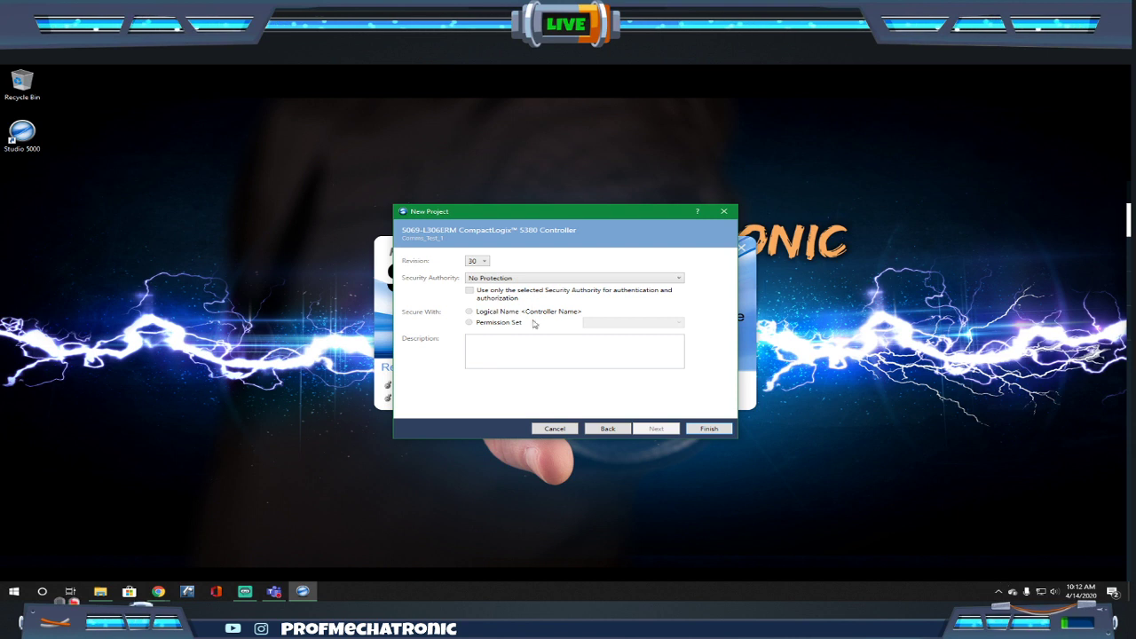
pyautogui.click(709, 429)
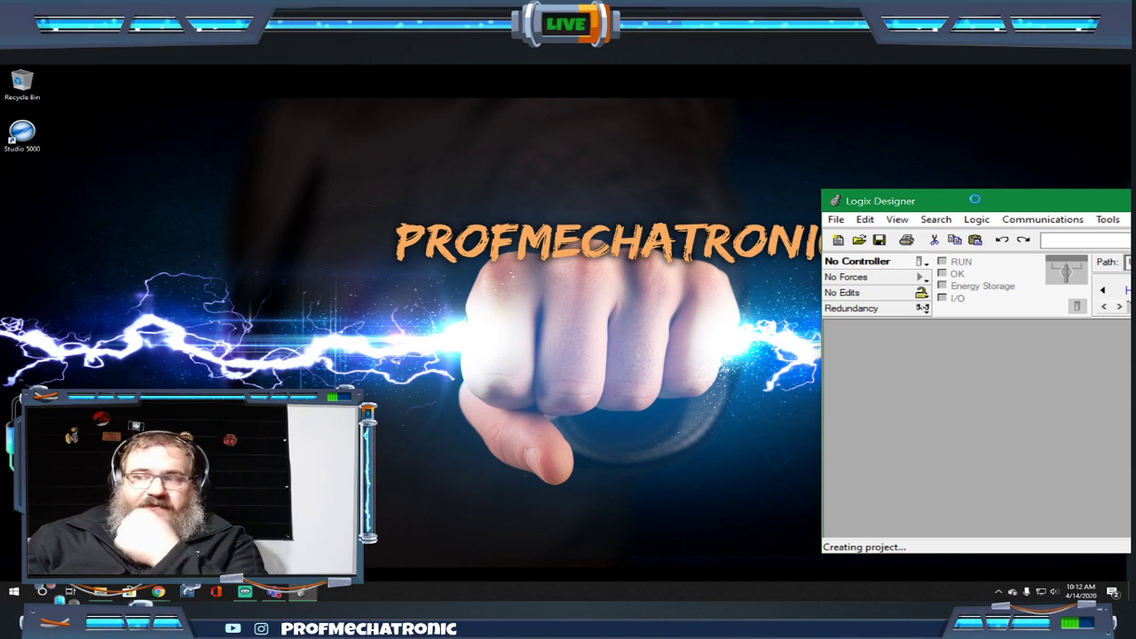
# Reposition the Comms_Test_1 project window on the desktop and bring its I/O Configuration into view.
pyautogui.moveTo(723, 196); pyautogui.dragTo(597, 188)
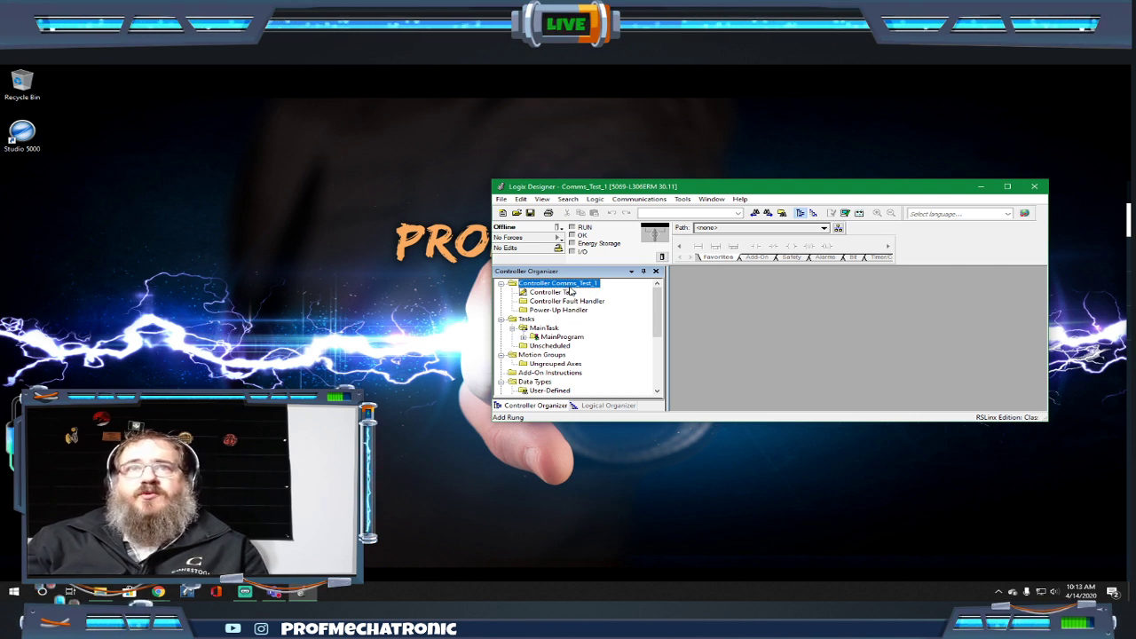
pyautogui.scroll(-5, 575, 306)
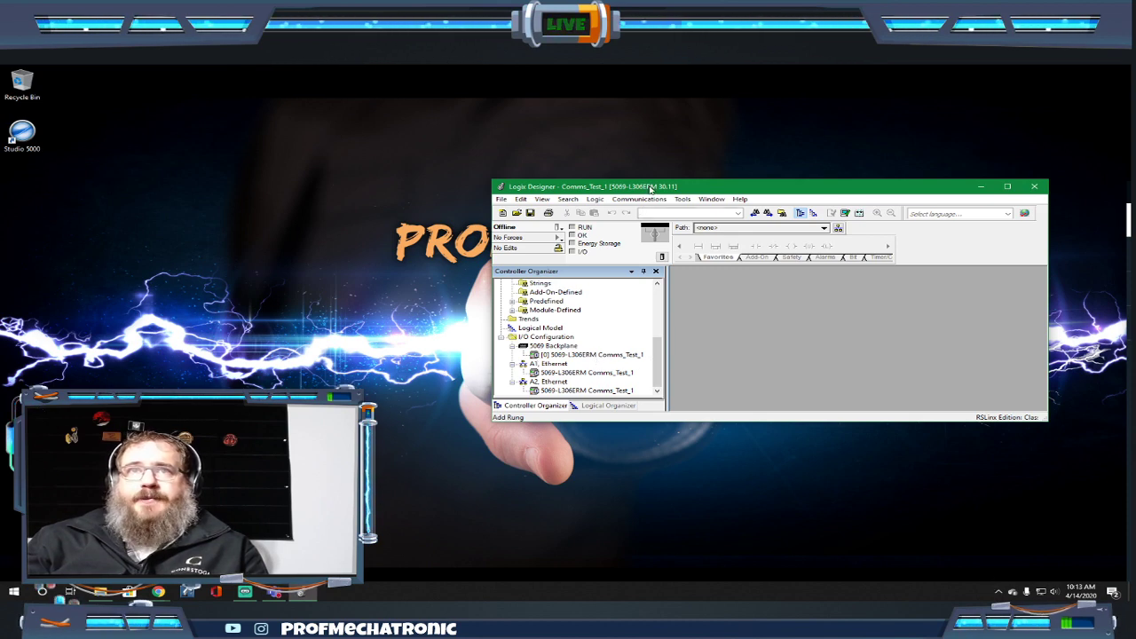
pyautogui.moveTo(651, 188); pyautogui.dragTo(649, 116)
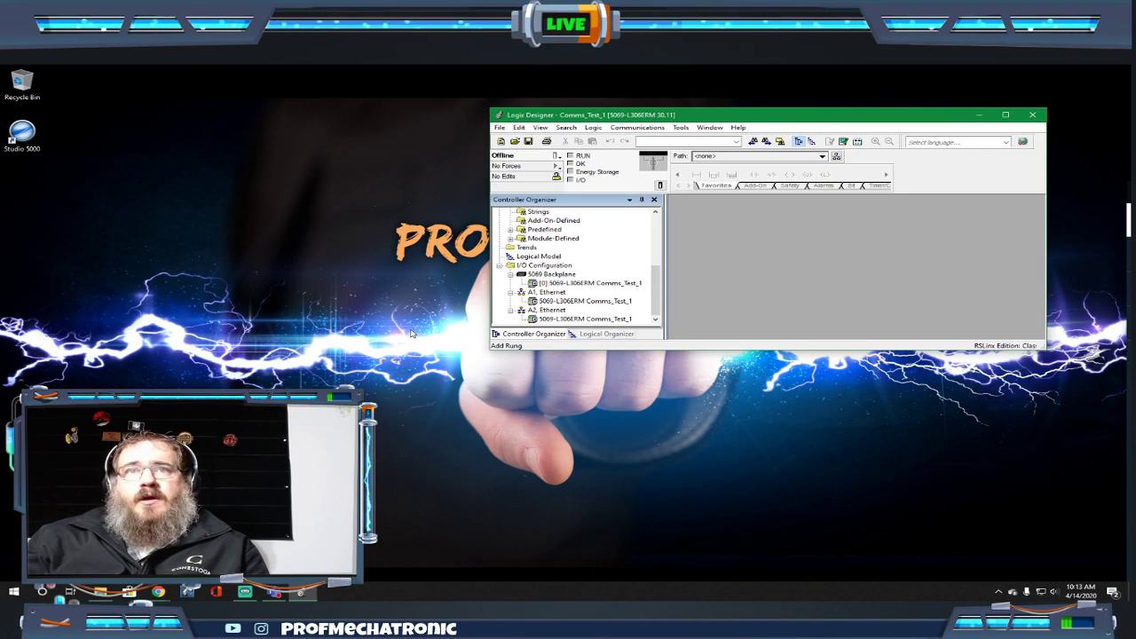
# Launch Studio 5000 again and start another new project.
pyautogui.click(30, 142)
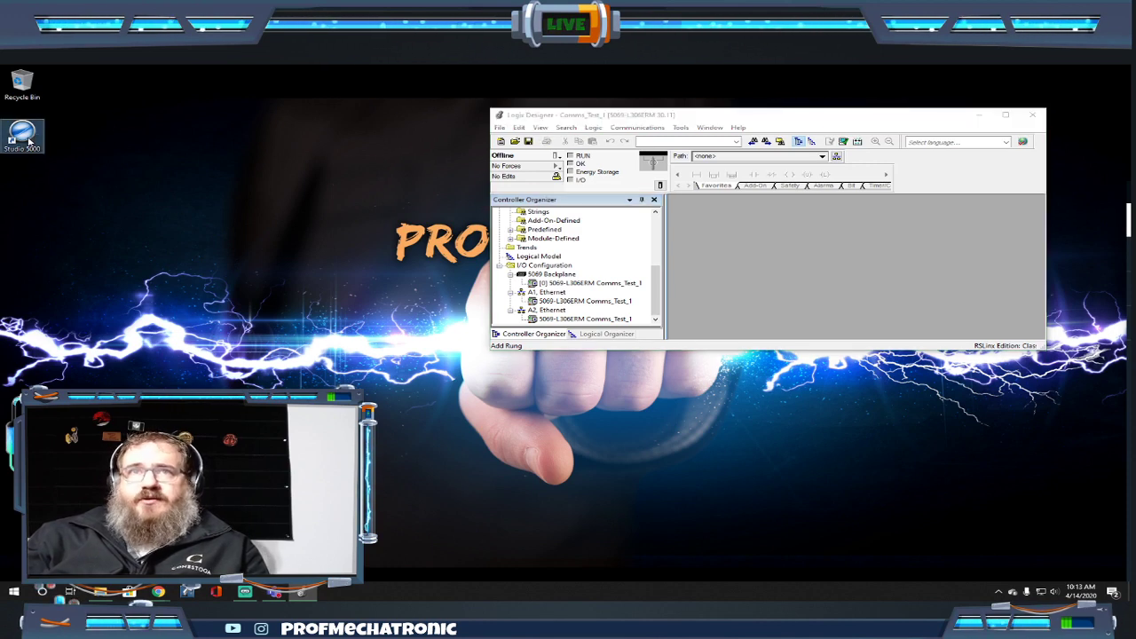
pyautogui.doubleClick(29, 142)
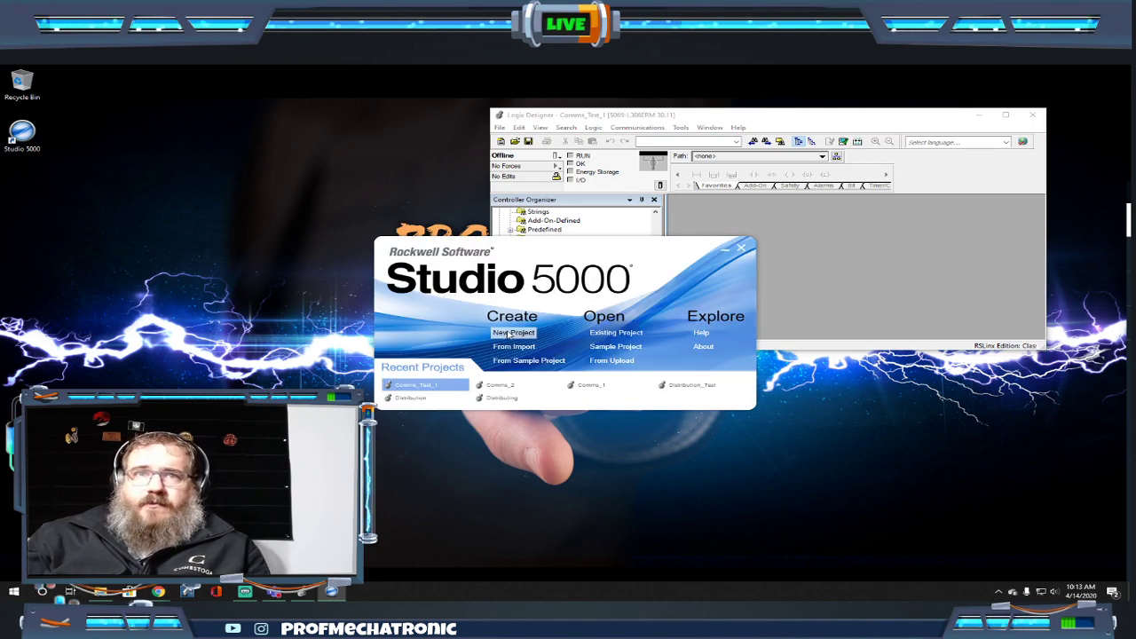
pyautogui.click(511, 333)
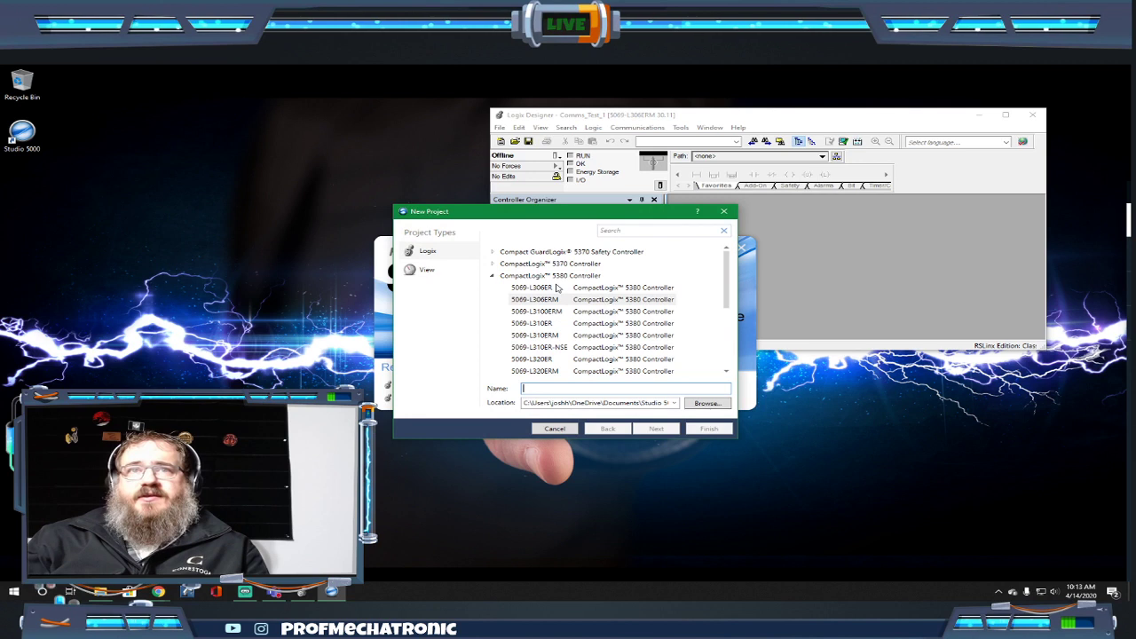
# Create the project Comms_Test_2 for the 5069-L306ER CompactLogix 5380 controller, keeping revision 30 and No Protection.
pyautogui.click(549, 289)
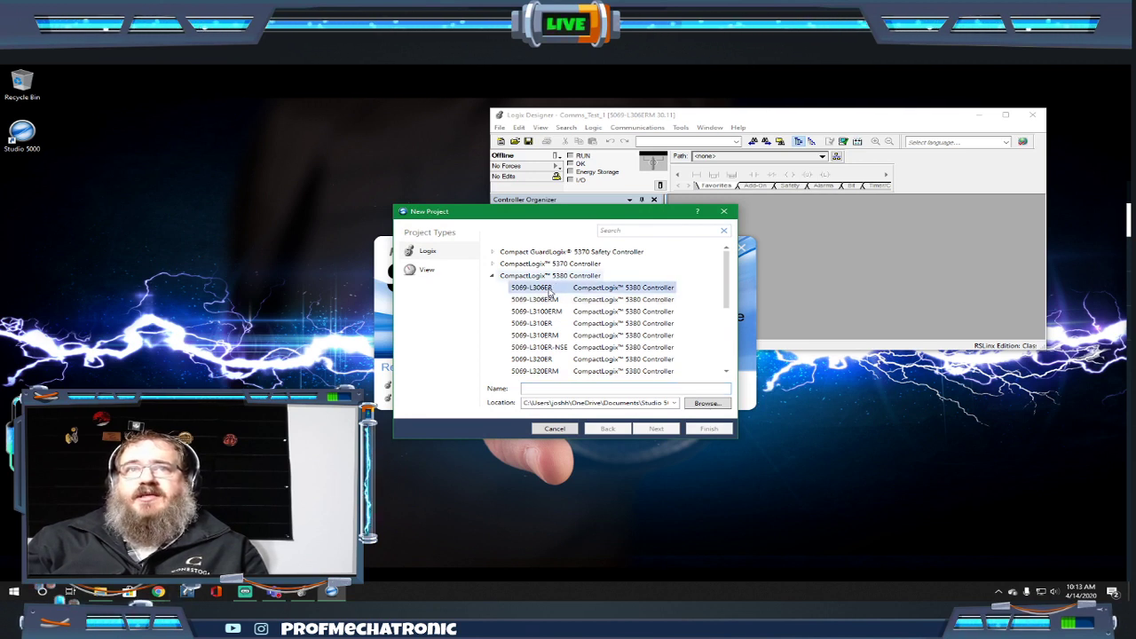
pyautogui.click(555, 388)
pyautogui.write('Co')
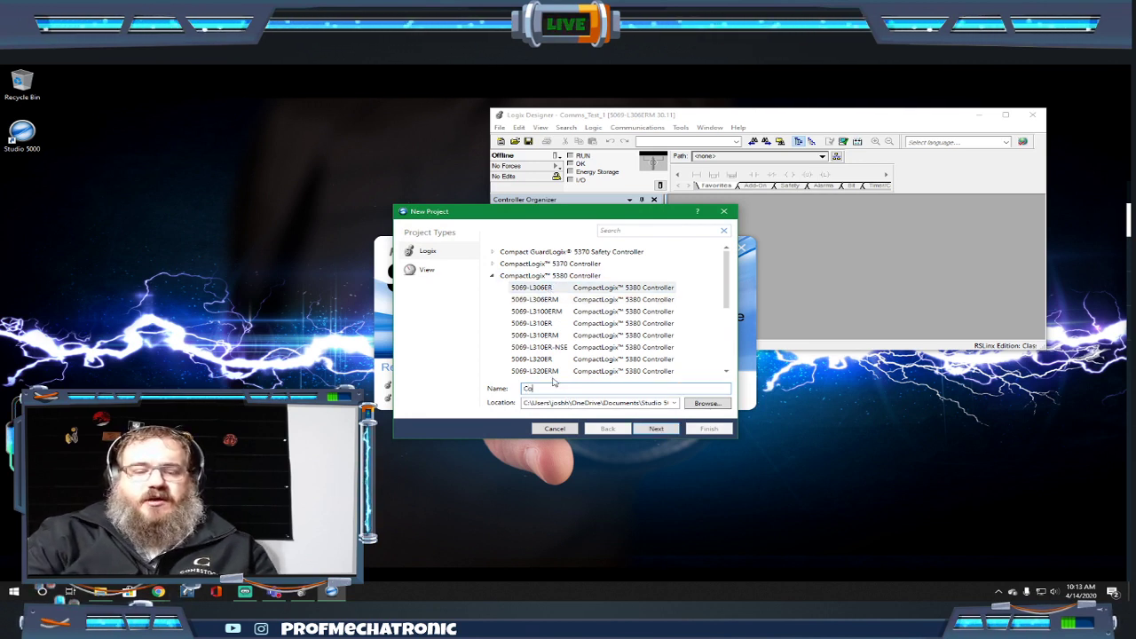
pyautogui.write('mms_Test')
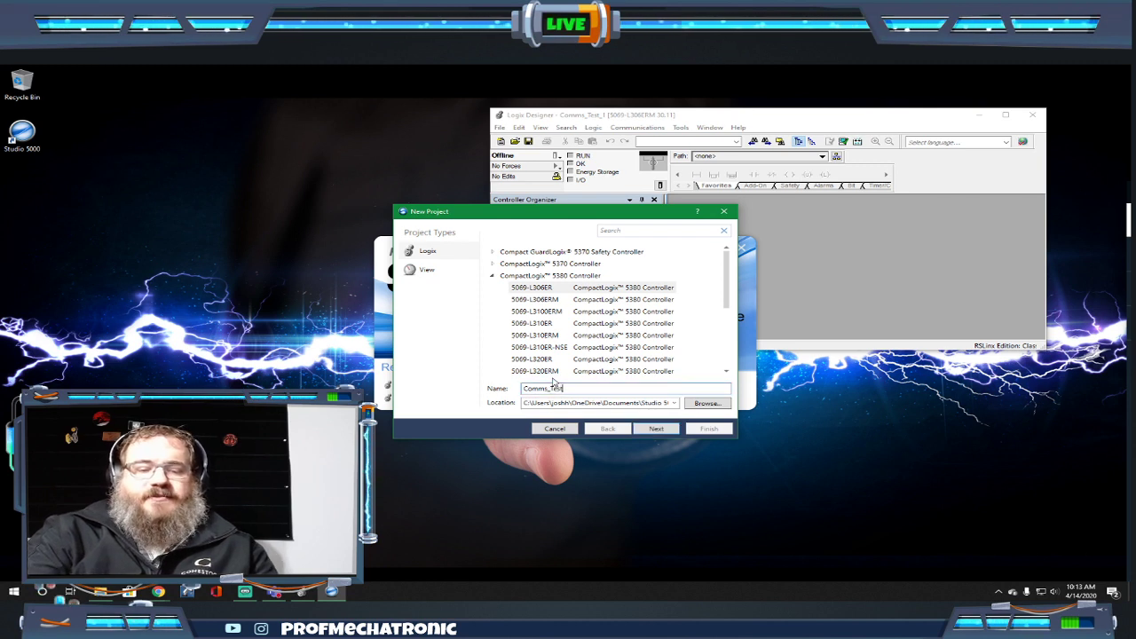
pyautogui.write('_2')
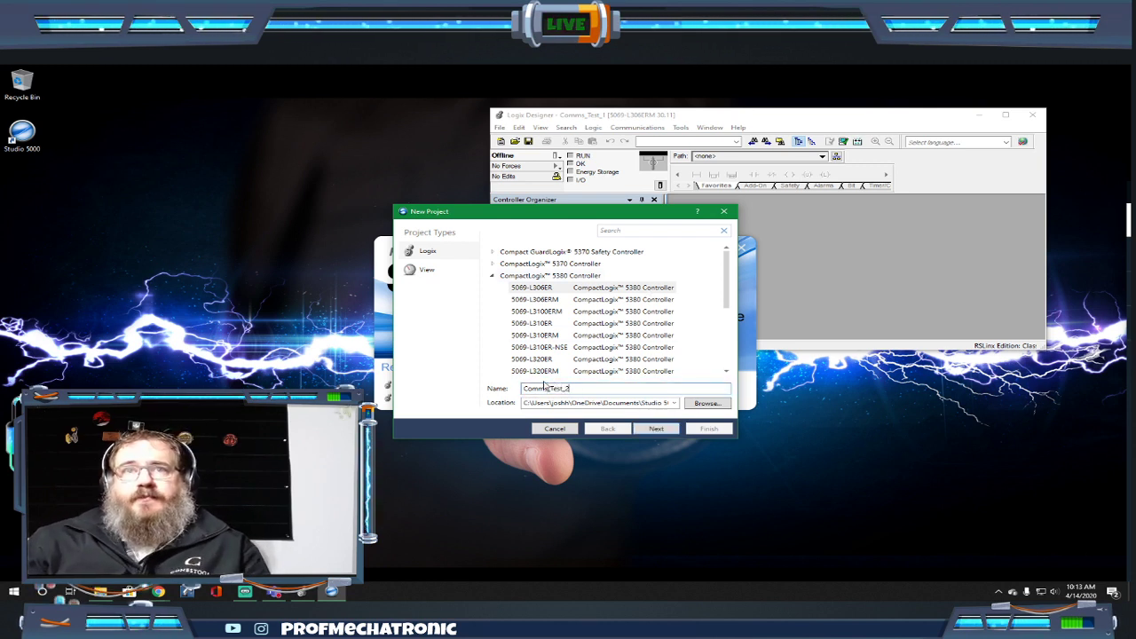
pyautogui.click(564, 290)
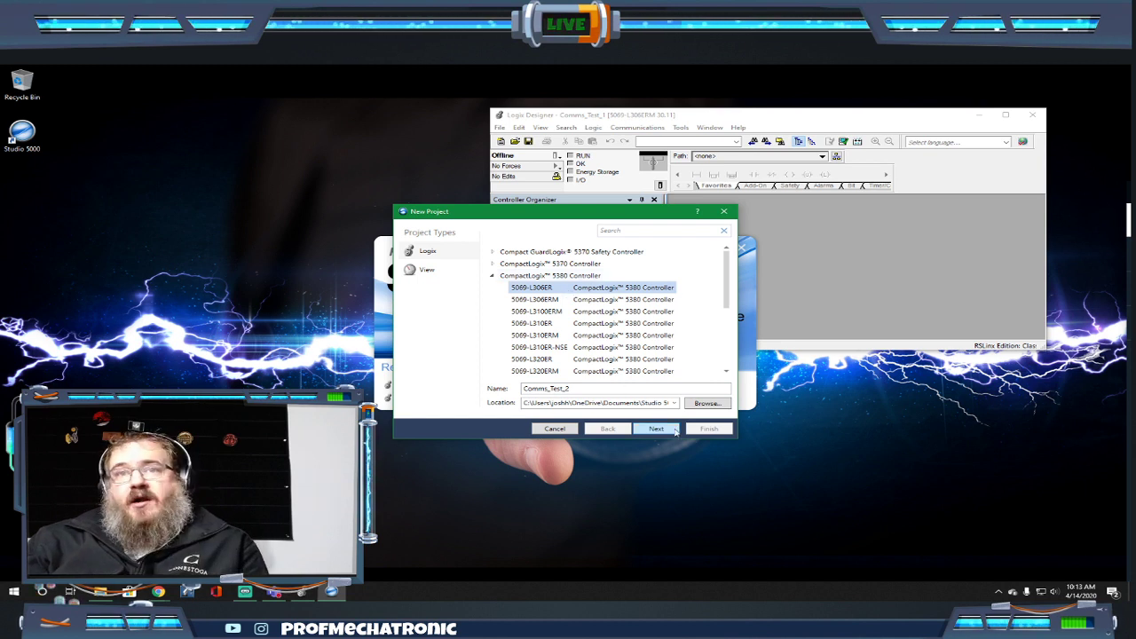
pyautogui.click(656, 429)
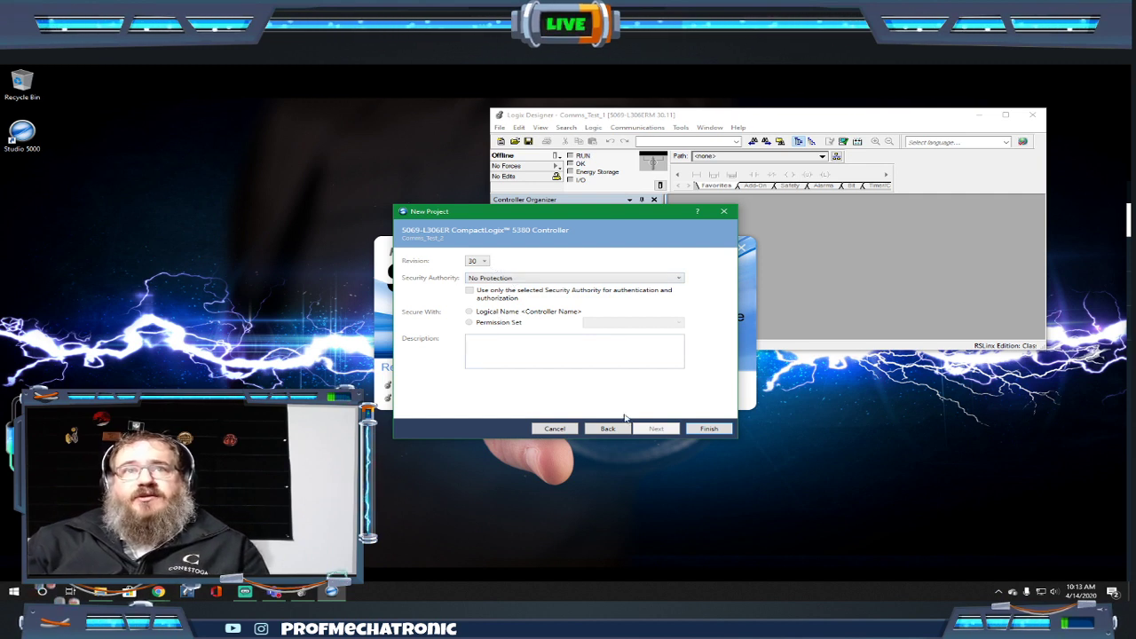
pyautogui.click(697, 430)
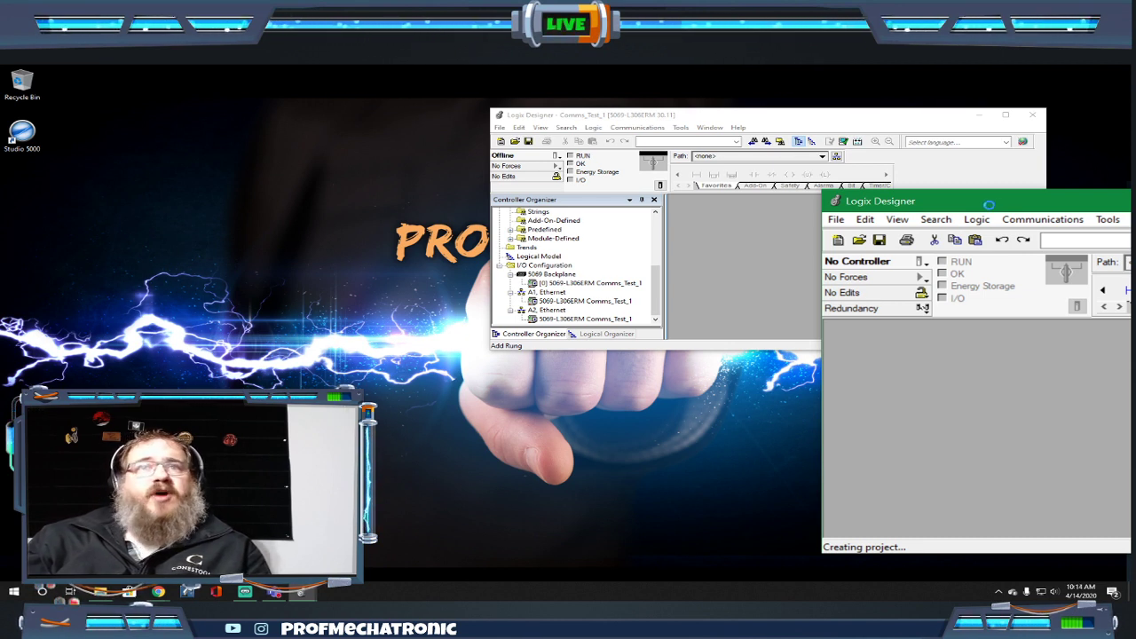
# Arrange the two project windows one above the other, with Comms_Test_1 over Comms_Test_2.
pyautogui.moveTo(988, 204); pyautogui.dragTo(607, 321)
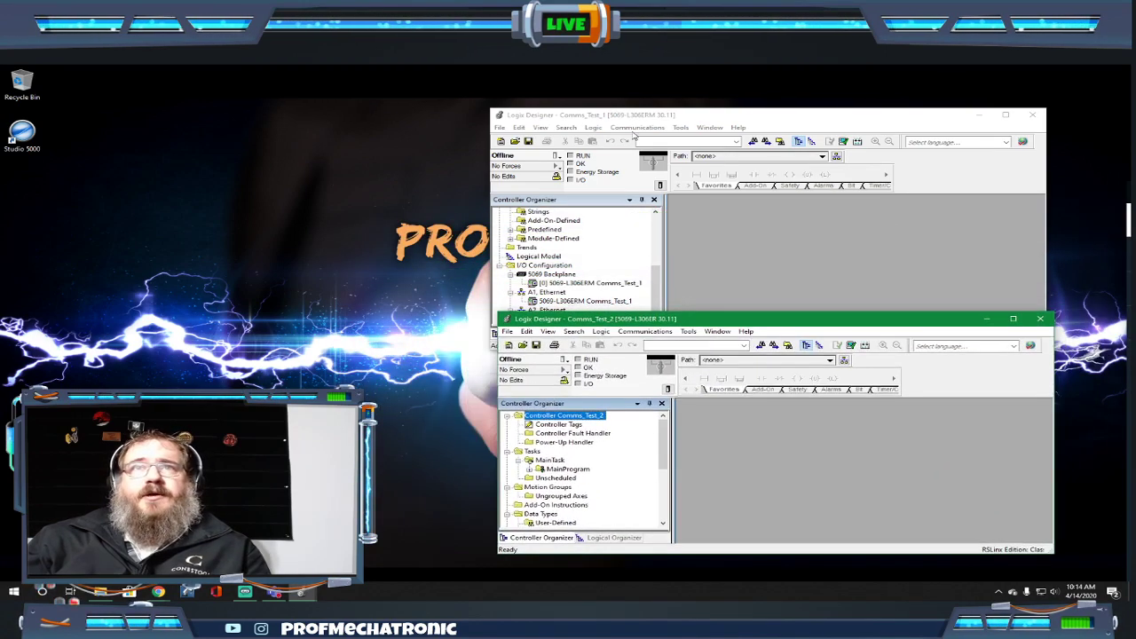
pyautogui.moveTo(646, 115); pyautogui.dragTo(654, 76)
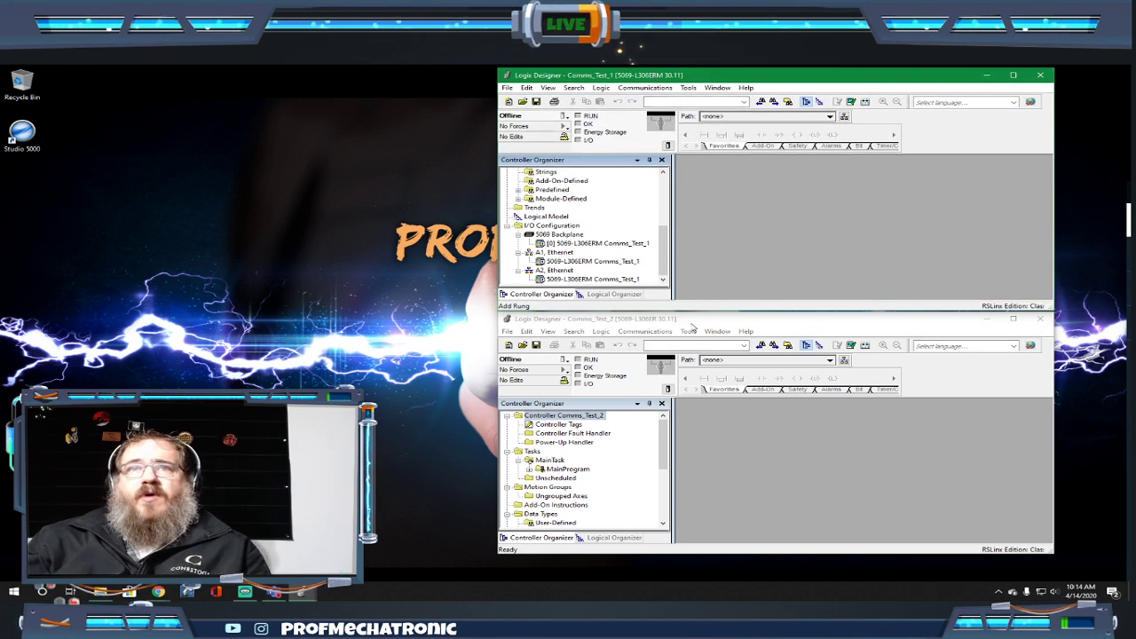
# Bring the I/O Configuration of Comms_Test_2 into view and arrange the Comms_Test_1 and Comms_Test_2 windows side by side.
pyautogui.click(692, 325)
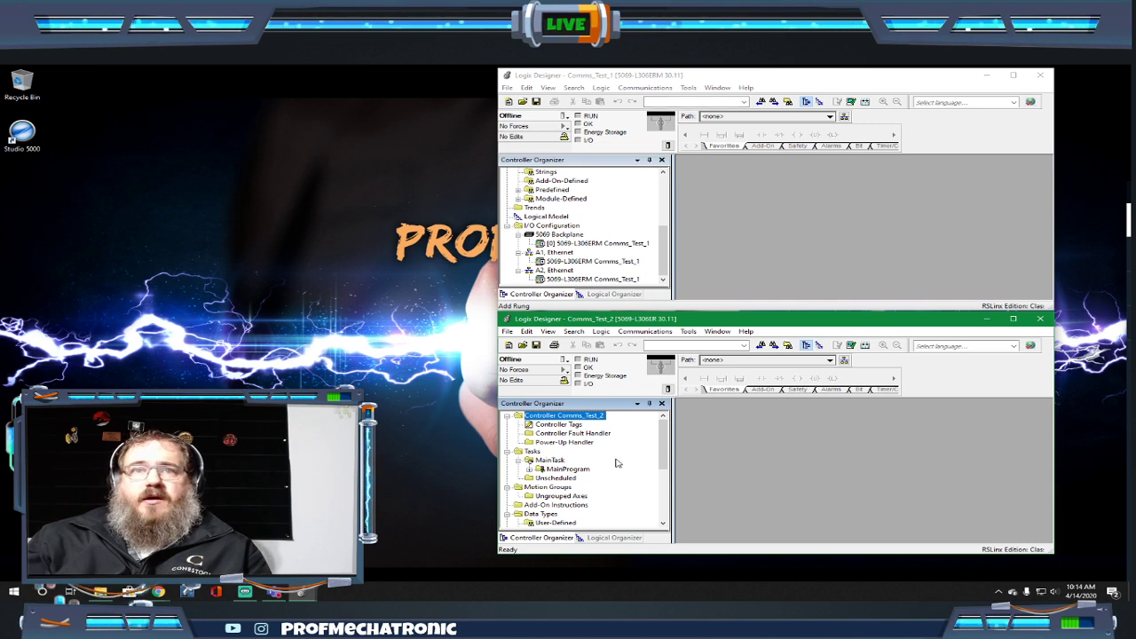
pyautogui.scroll(-4, 617, 462)
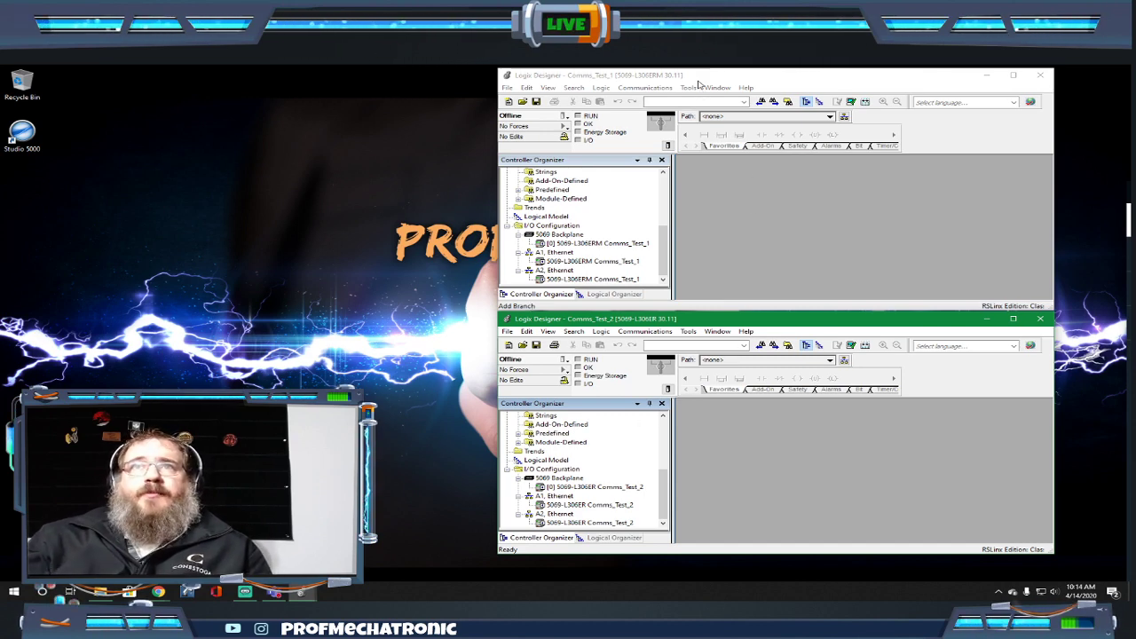
pyautogui.moveTo(701, 75); pyautogui.dragTo(3, 209)
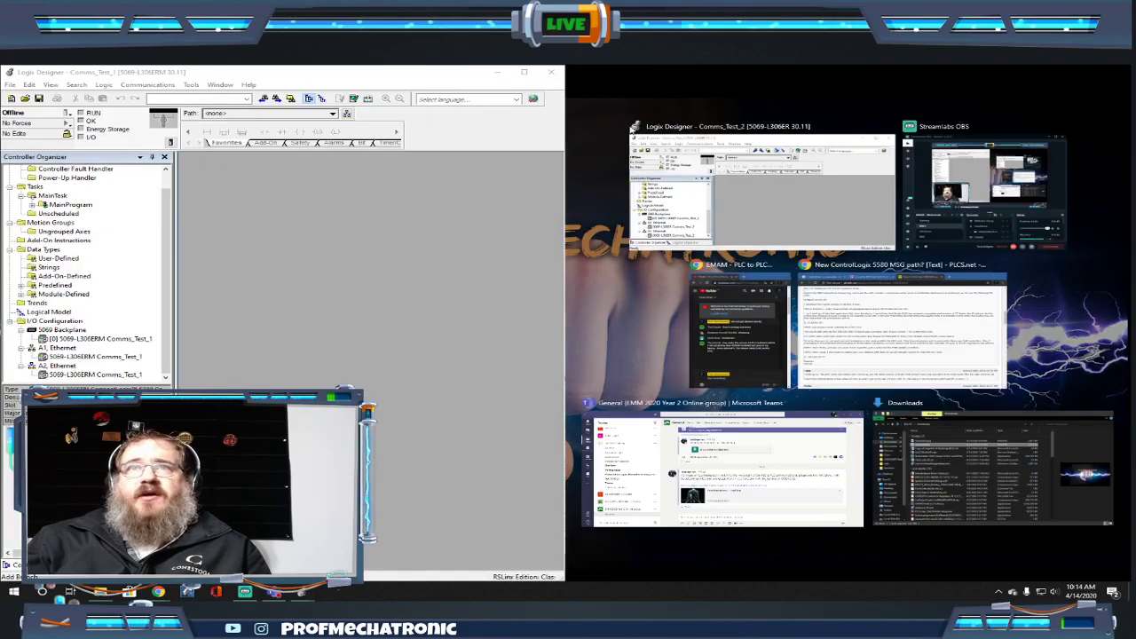
pyautogui.click(756, 204)
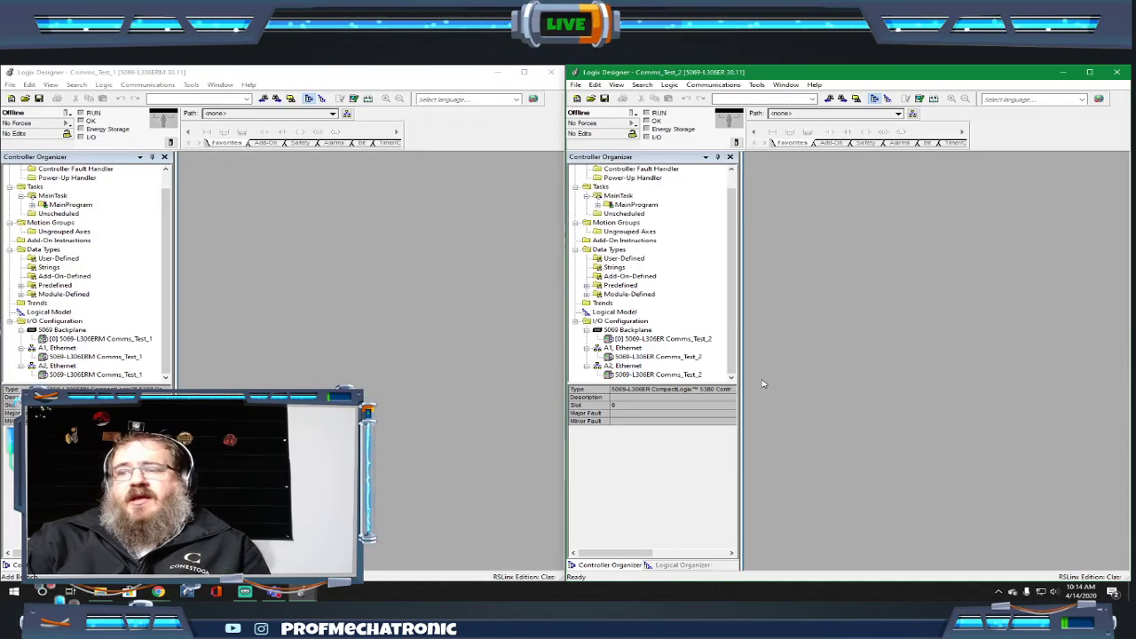
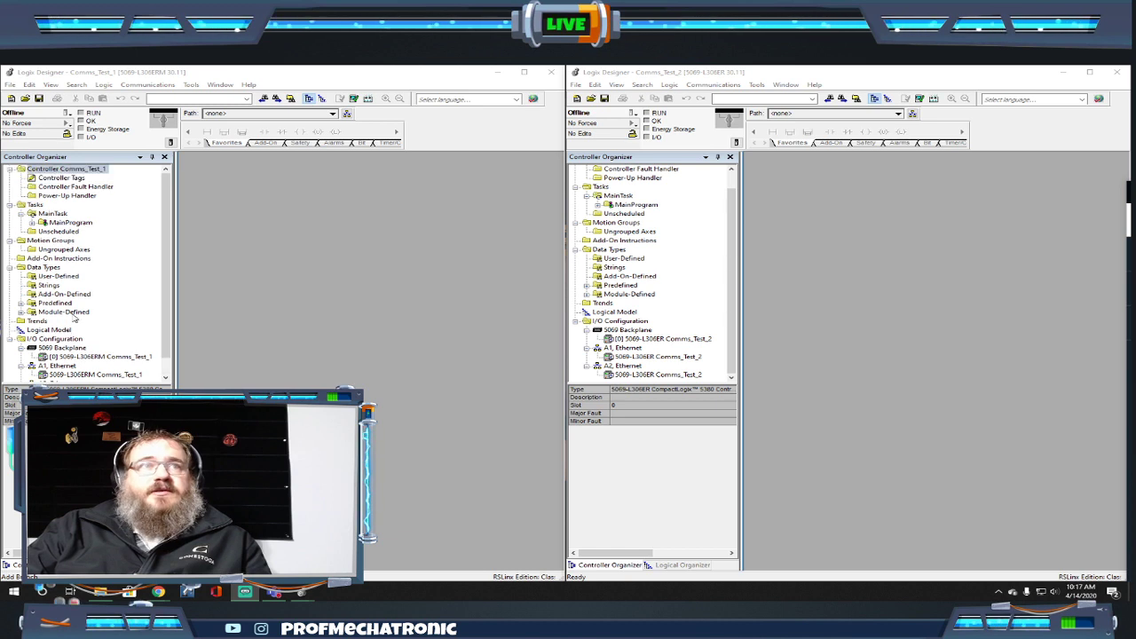
# Open the properties of the A1 Ethernet port in Comms_Test_1 and reposition the dialog inside the project window.
pyautogui.scroll(1, 69, 314)
pyautogui.scroll(1, 639, 326)
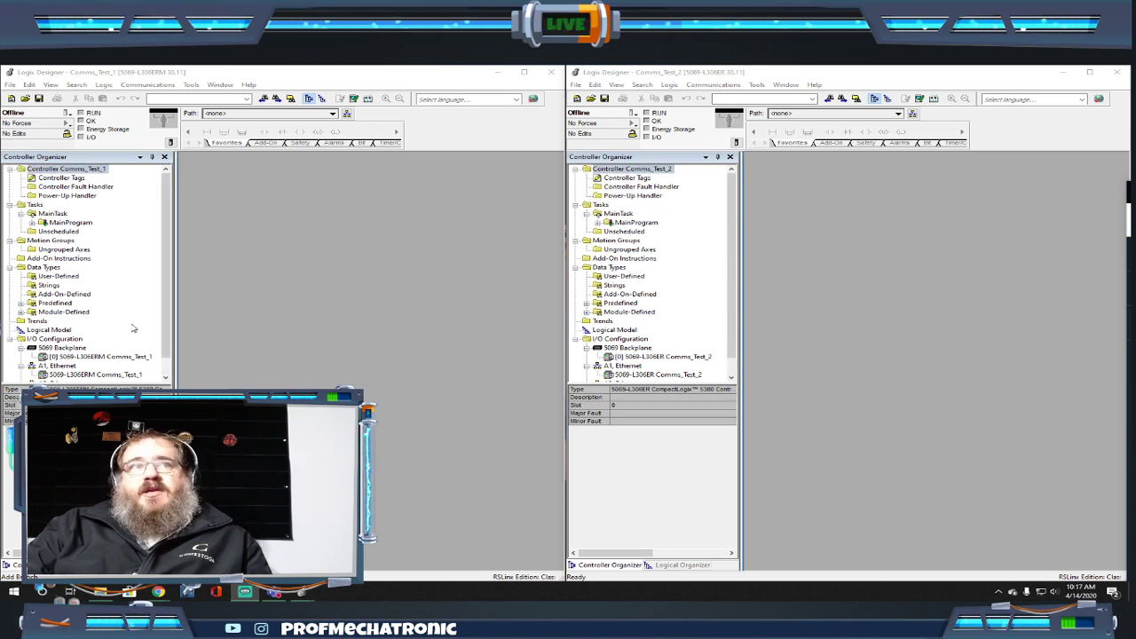
pyautogui.scroll(-1, 132, 326)
pyautogui.scroll(-1, 639, 299)
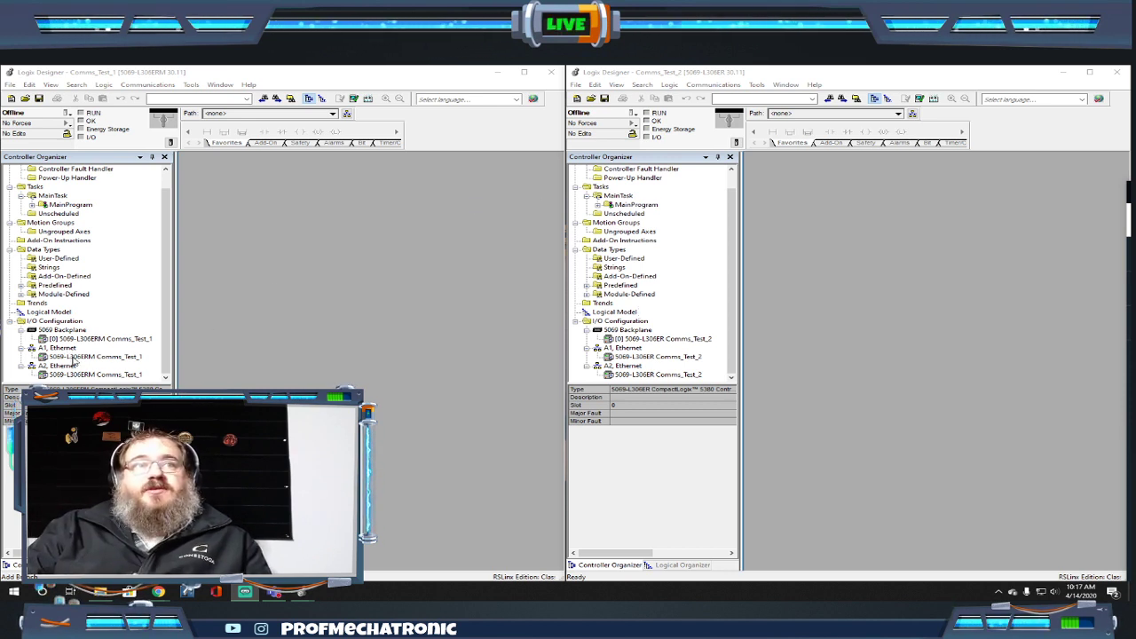
pyautogui.rightClick(62, 352)
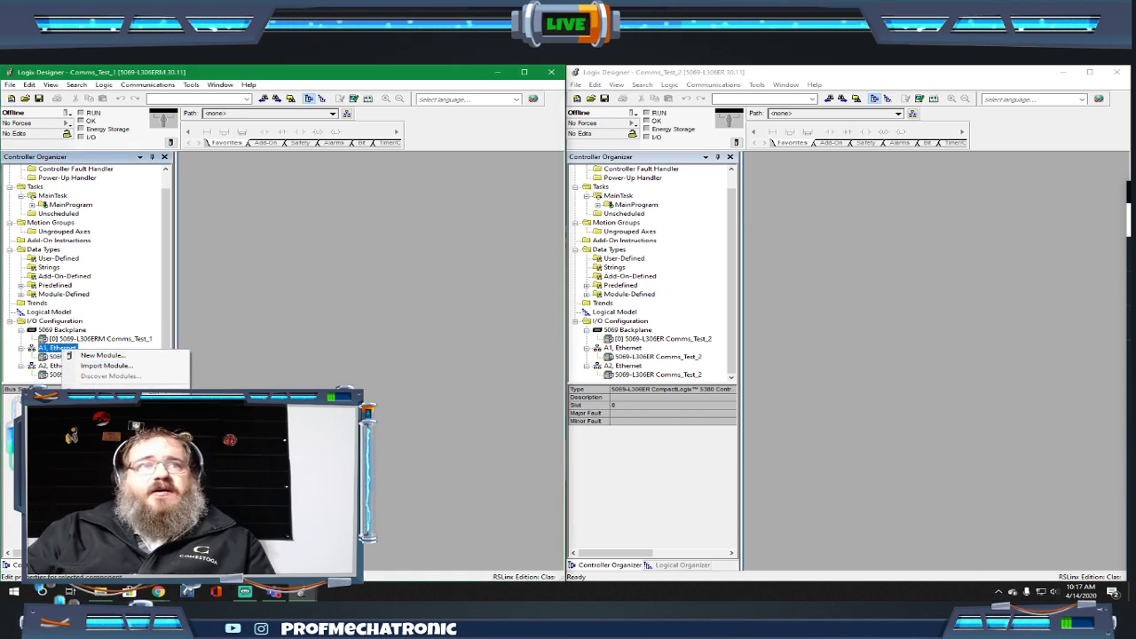
pyautogui.click(102, 396)
pyautogui.moveTo(455, 164); pyautogui.dragTo(383, 161)
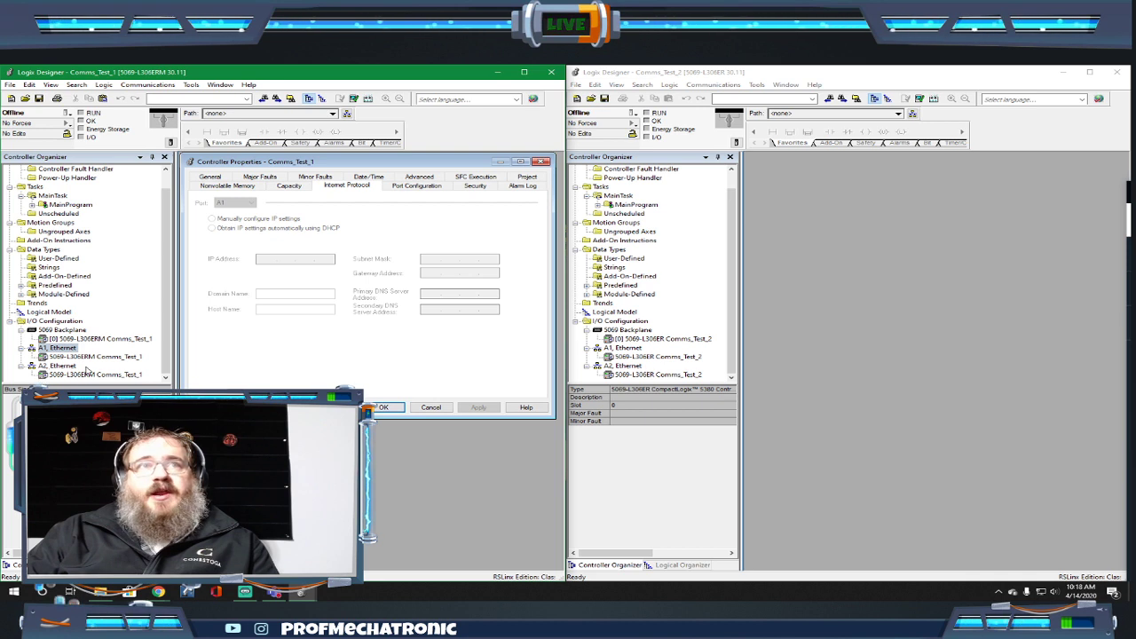
# Review the EtherNet/IP modes available in the general controller properties of Comms_Test_1, leaving the mode at Dual-IP.
pyautogui.click(219, 176)
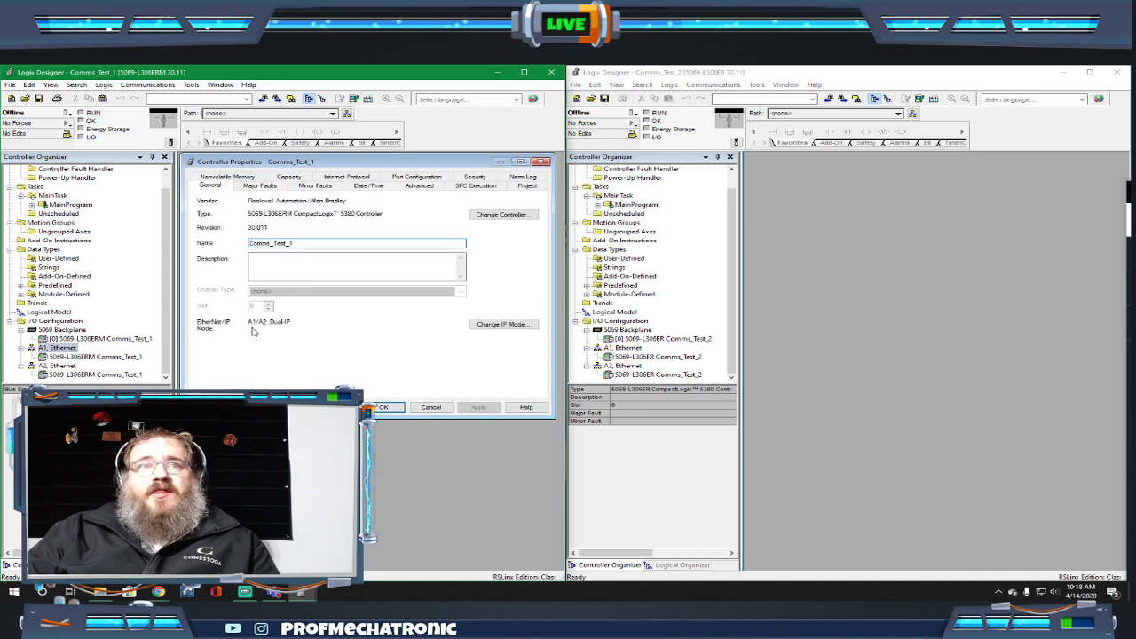
pyautogui.click(513, 327)
pyautogui.click(332, 319)
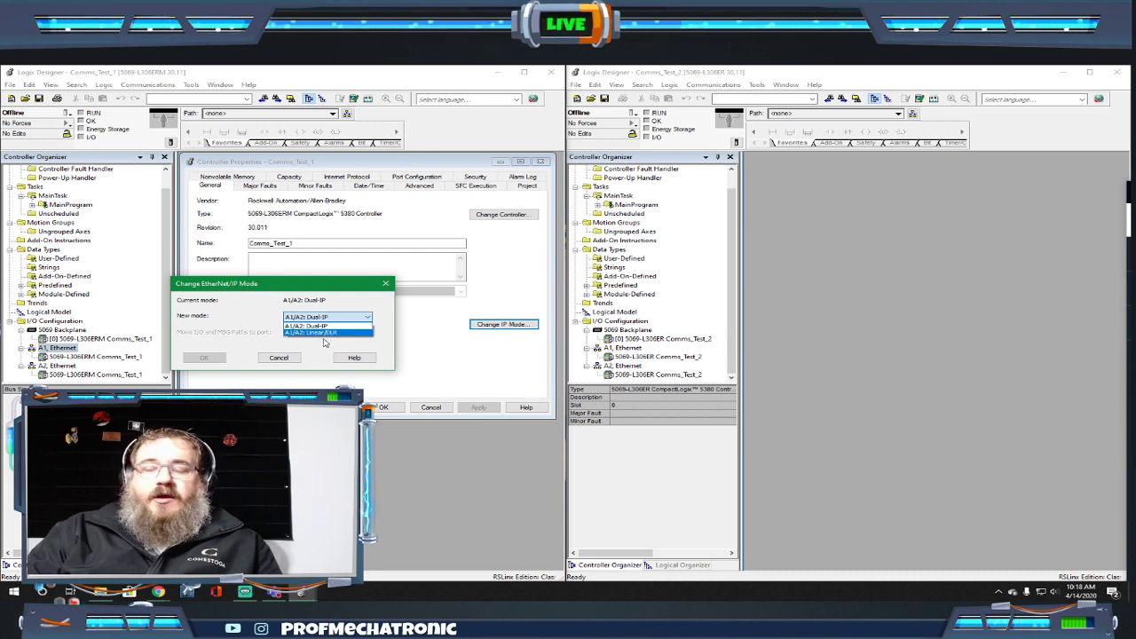
pyautogui.click(286, 358)
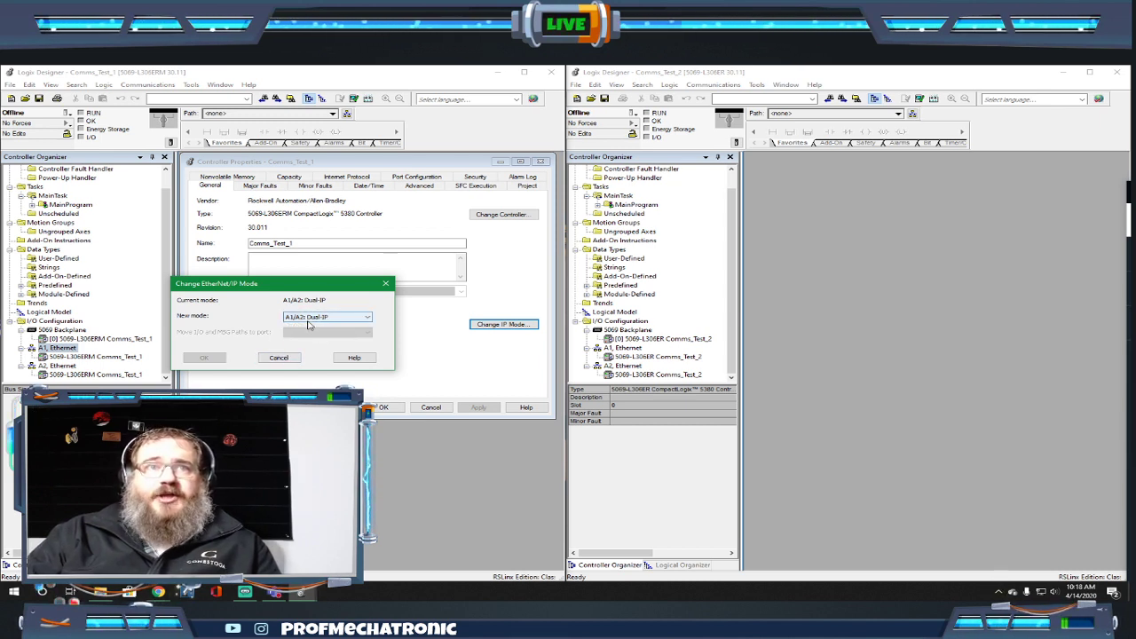
pyautogui.click(281, 358)
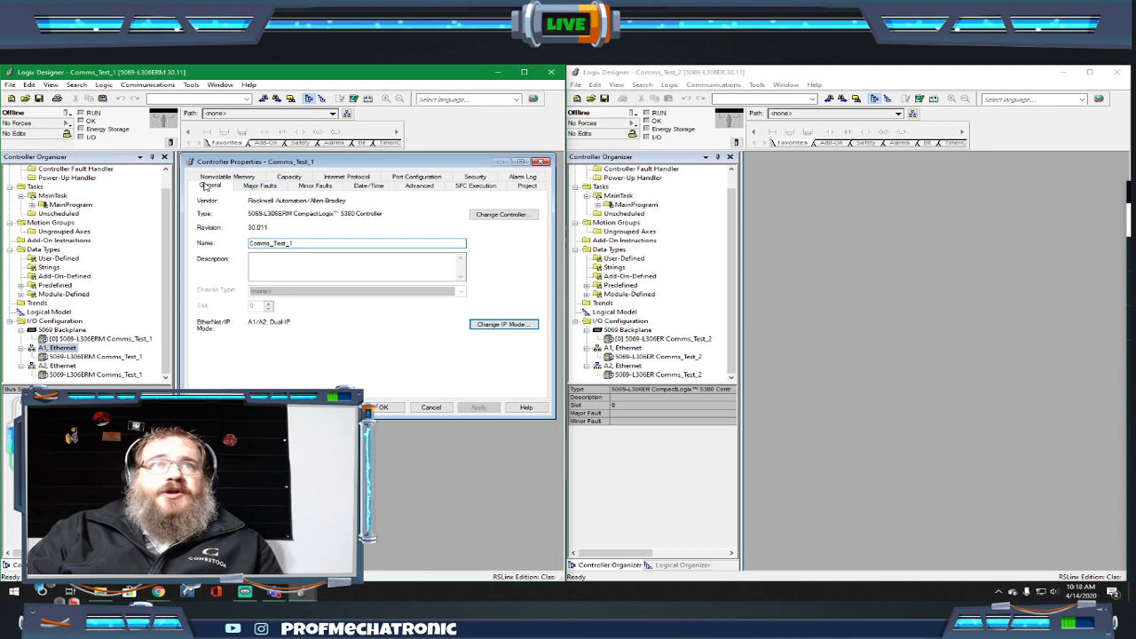
# Check the Internet Protocol settings of Comms_Test_1 for port A1 and close its controller properties.
pyautogui.rightClick(63, 349)
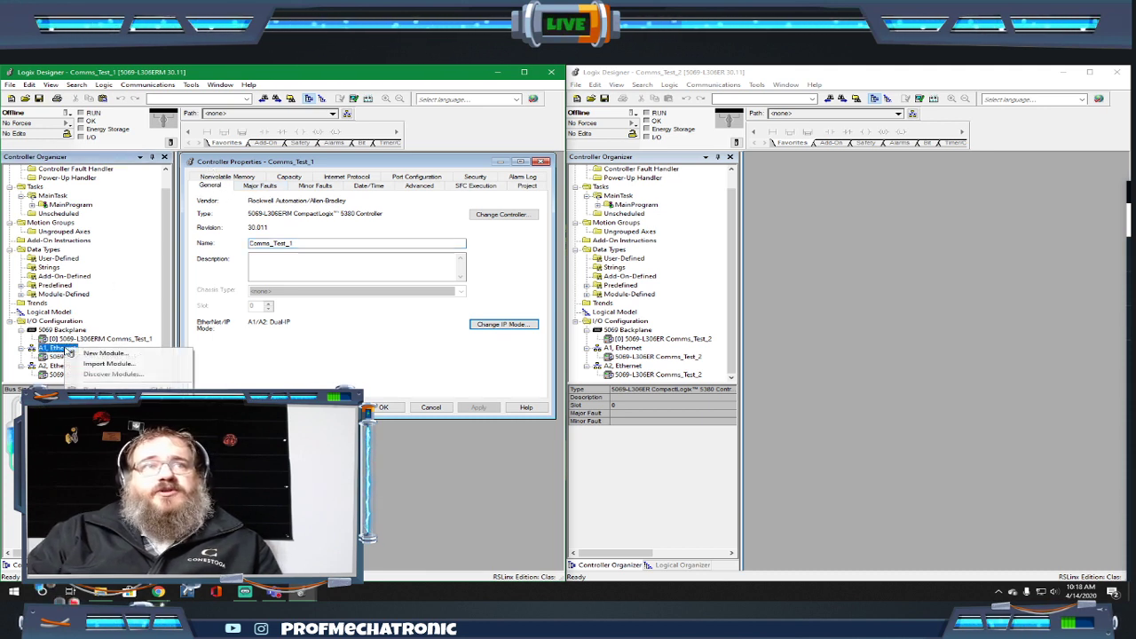
pyautogui.click(296, 377)
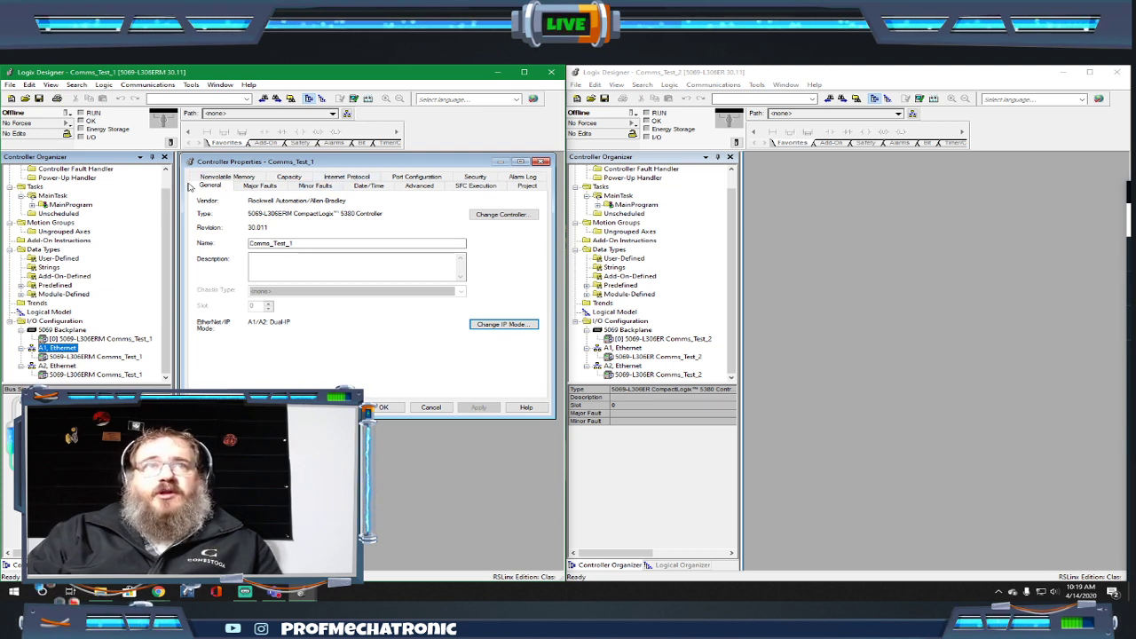
pyautogui.click(341, 178)
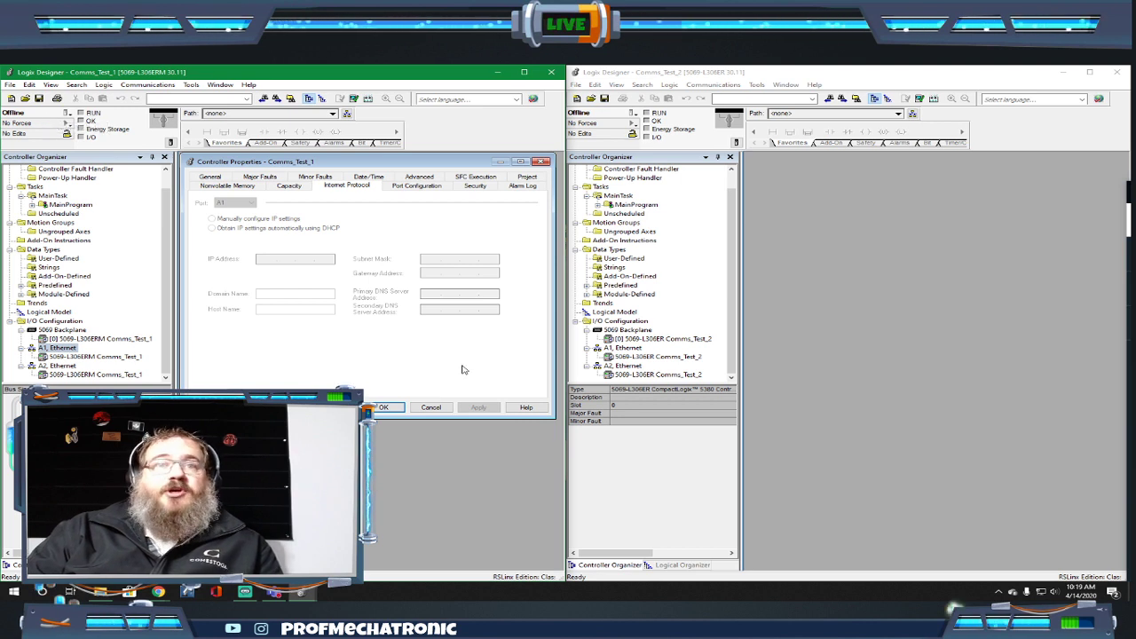
pyautogui.click(383, 408)
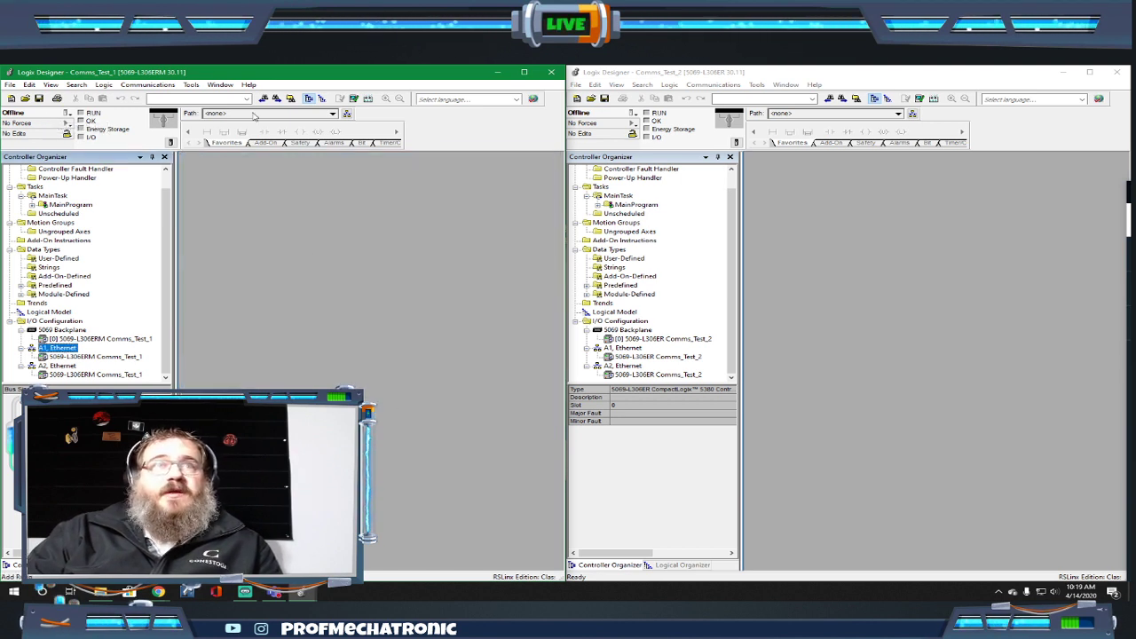
# Try to take Comms_Test_1 online with the 5069-L306ERM controller at USB node 15.
pyautogui.click(347, 114)
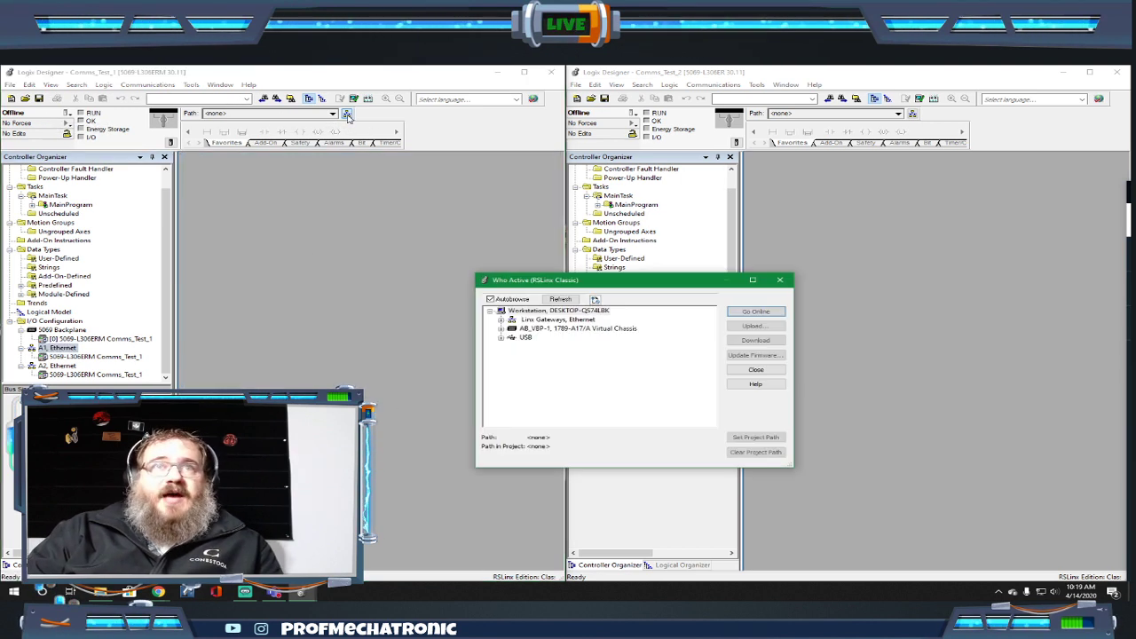
pyautogui.click(502, 340)
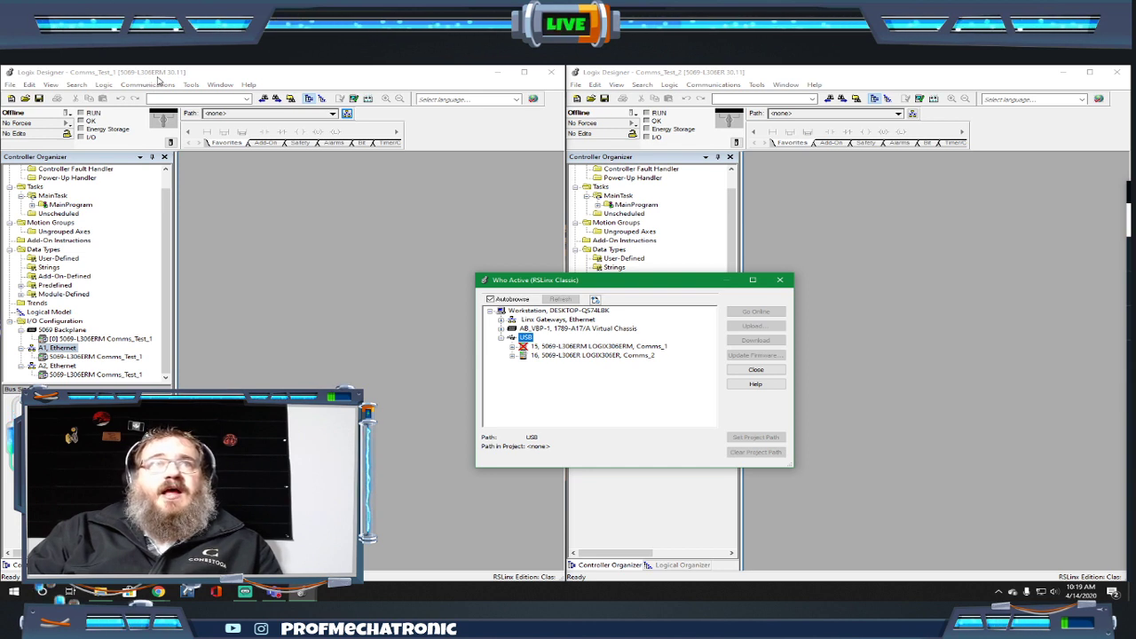
pyautogui.click(547, 349)
pyautogui.doubleClick(548, 349)
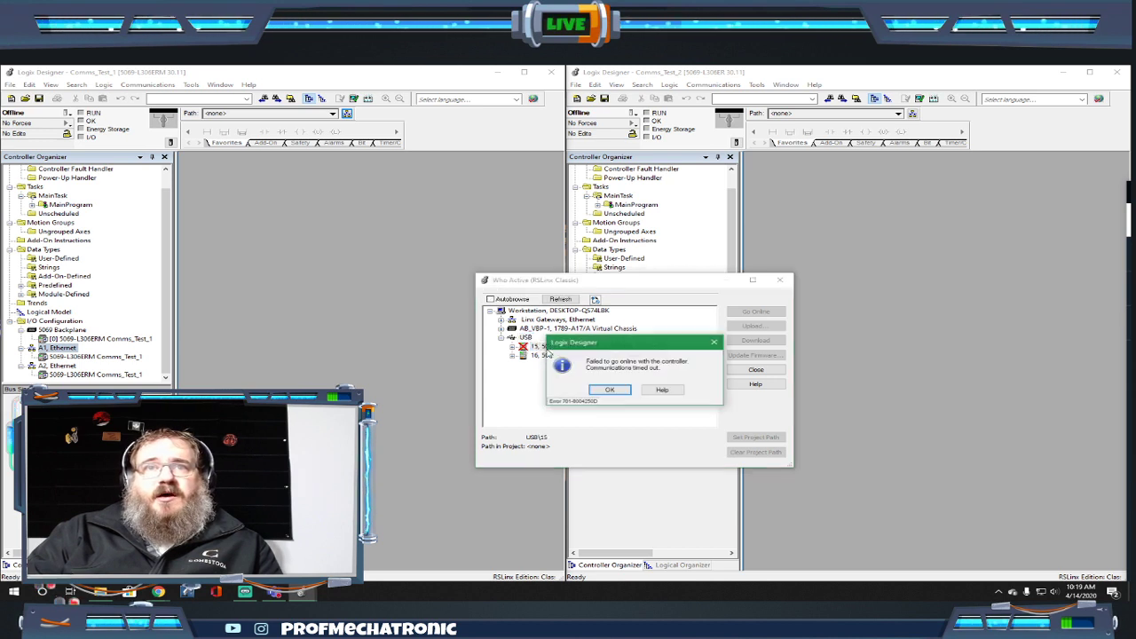
pyautogui.click(607, 390)
# Browse the USB connection again, retry the 5069-L306ERM controller with Comms_Test_1, and close Who Active.
pyautogui.click(525, 337)
pyautogui.click(490, 299)
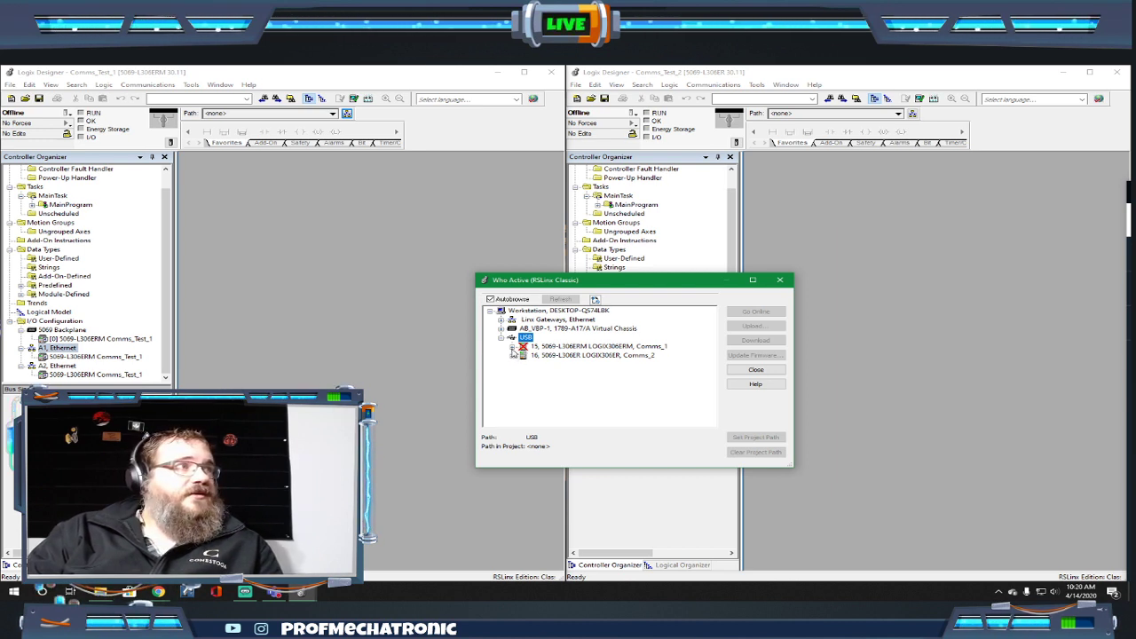
pyautogui.click(533, 346)
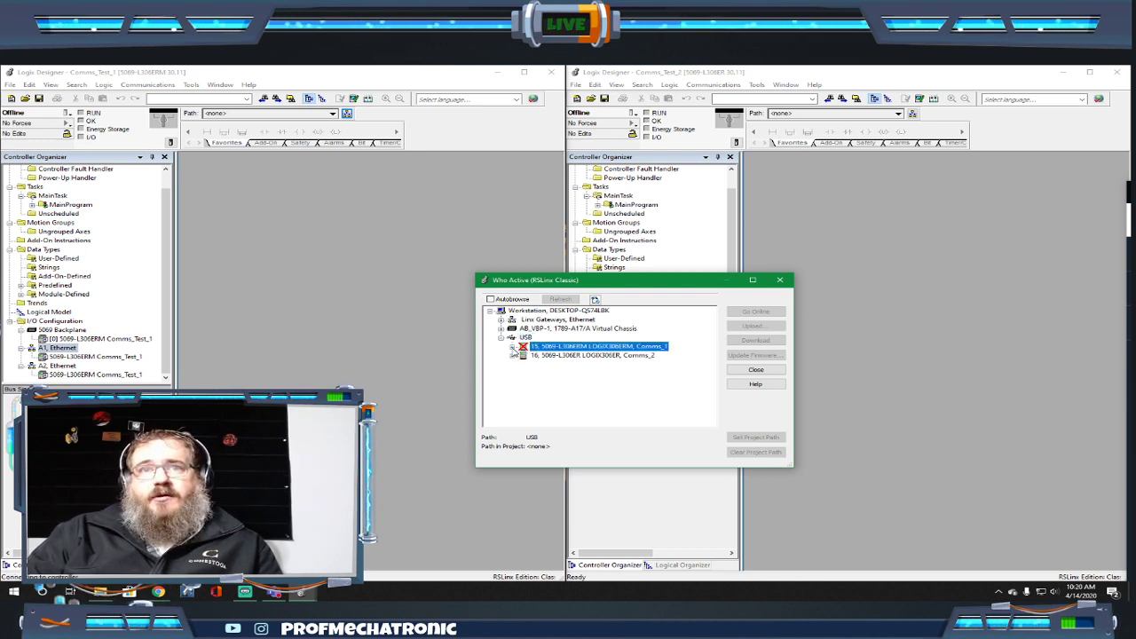
pyautogui.click(595, 389)
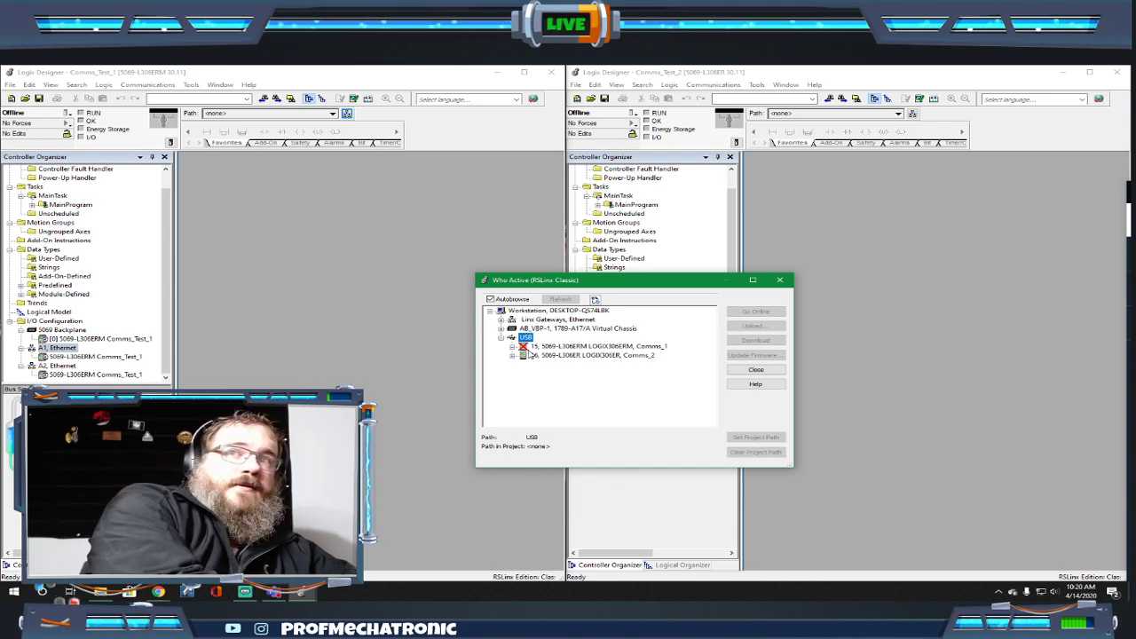
pyautogui.click(775, 369)
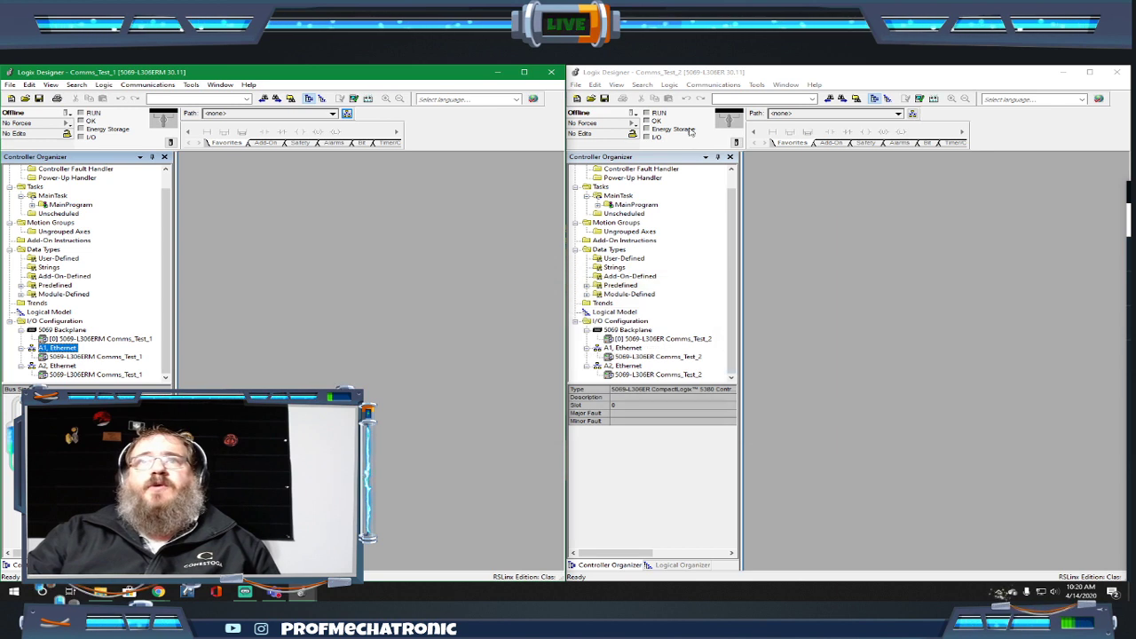
# Download Comms_Test_2 to the 5069-L306ER controller at USB\16 and return the controller to Remote Run.
pyautogui.click(669, 74)
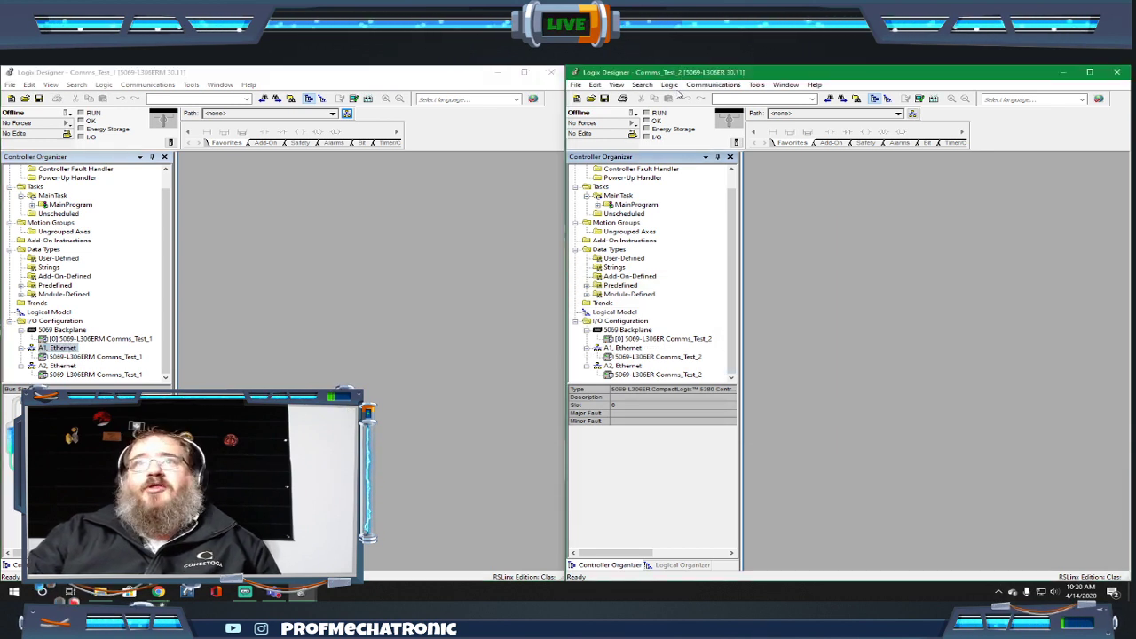
pyautogui.click(633, 113)
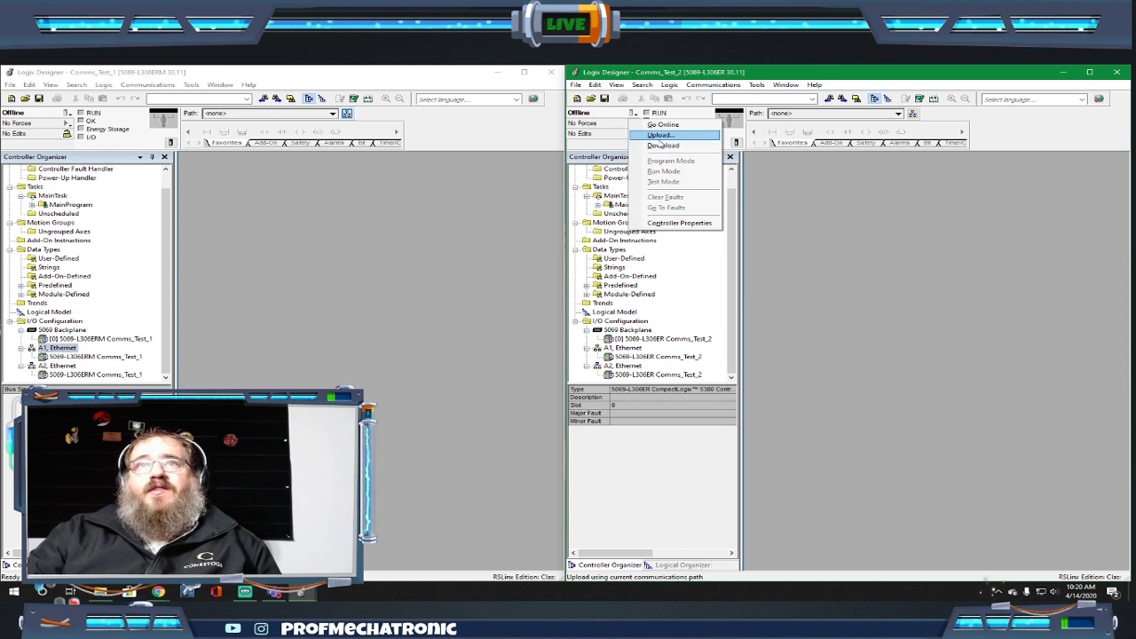
pyautogui.click(919, 115)
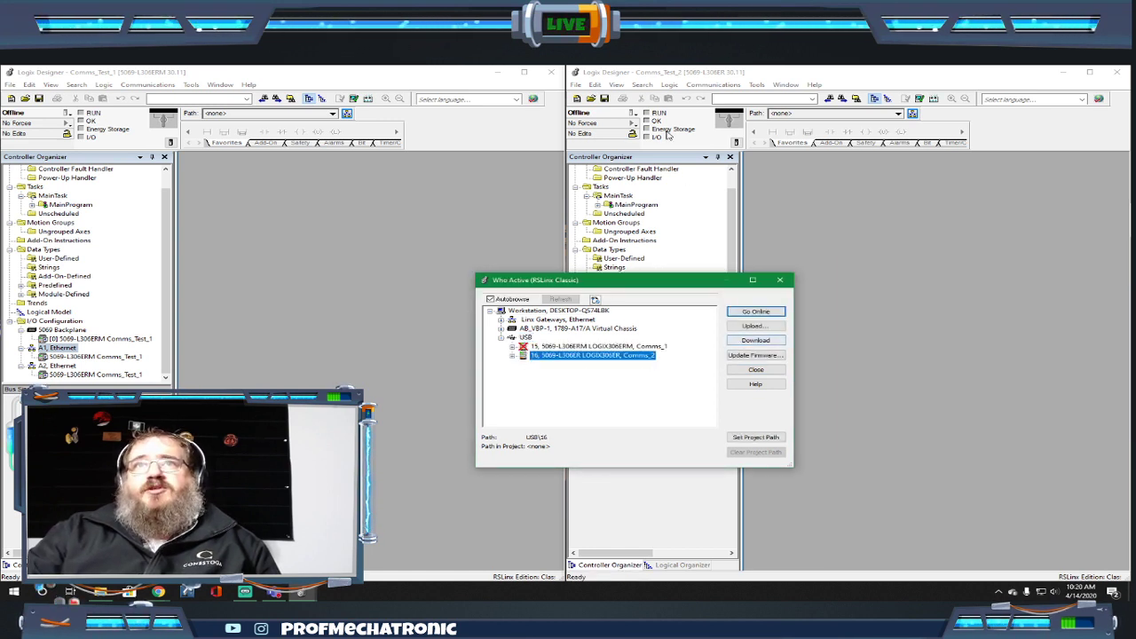
pyautogui.click(737, 342)
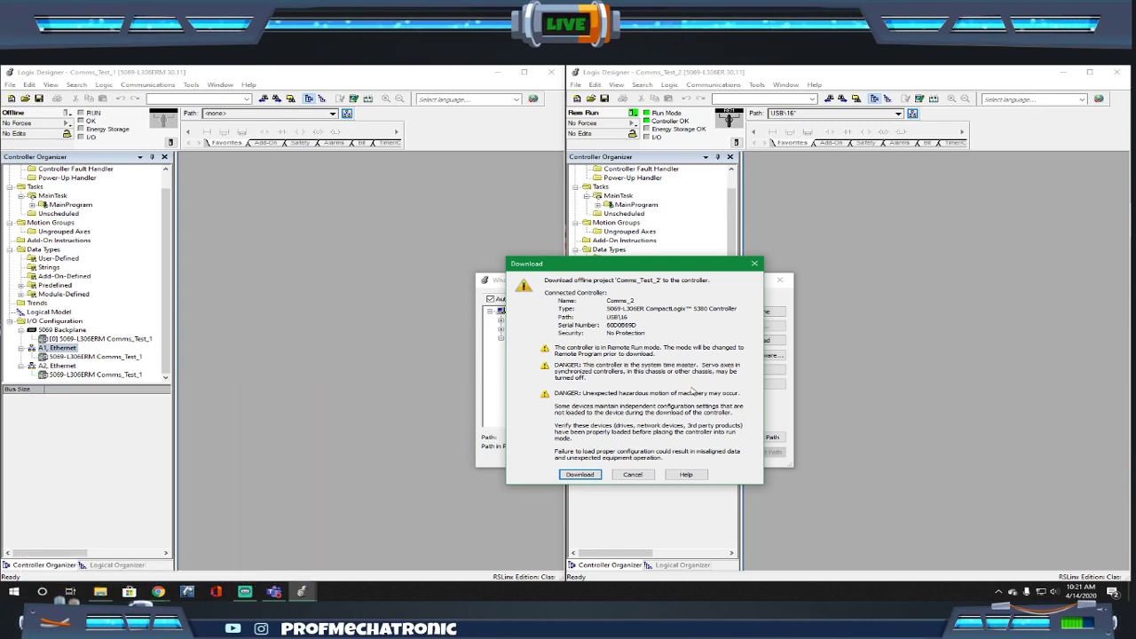
pyautogui.click(579, 475)
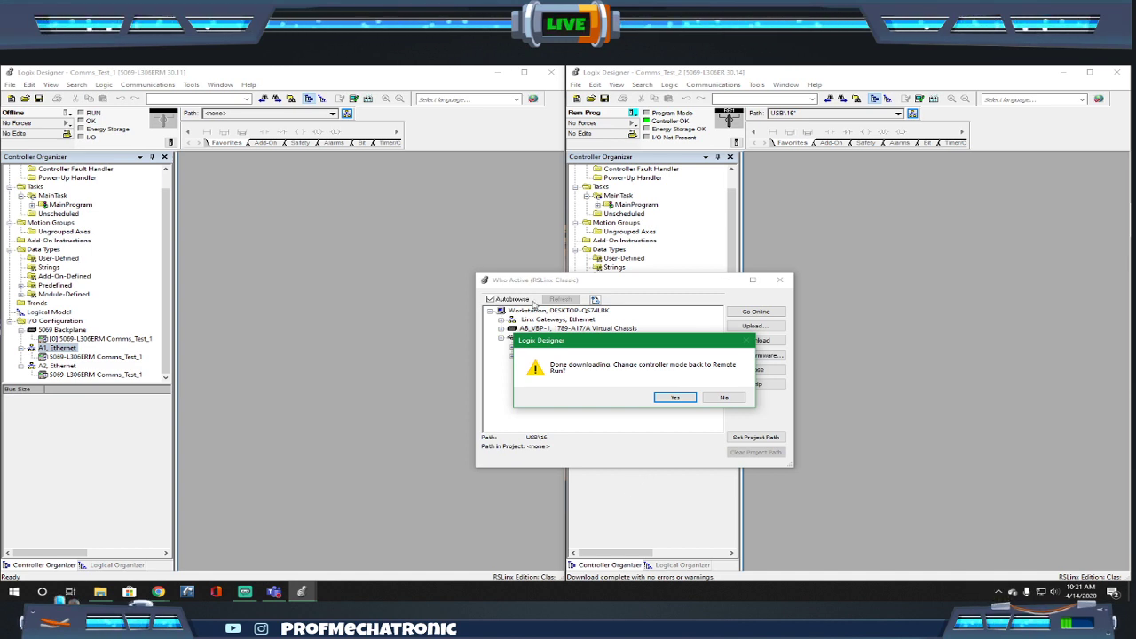
pyautogui.click(675, 400)
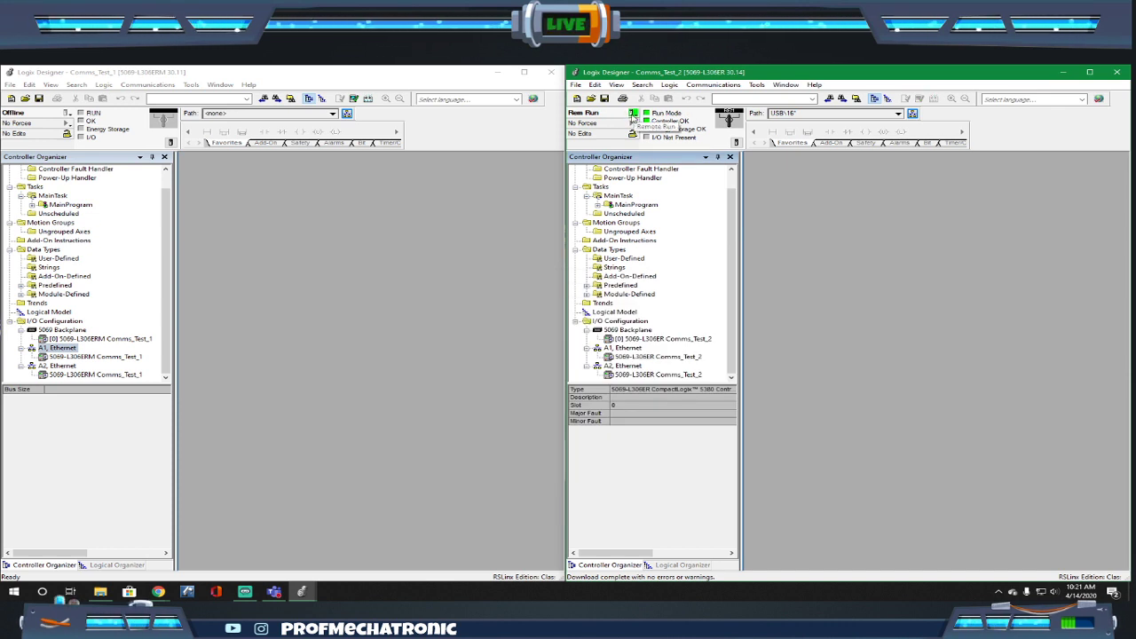
# Open the Internet Protocol settings of the A1 Ethernet port in the online Comms_Test_2 project.
pyautogui.rightClick(626, 350)
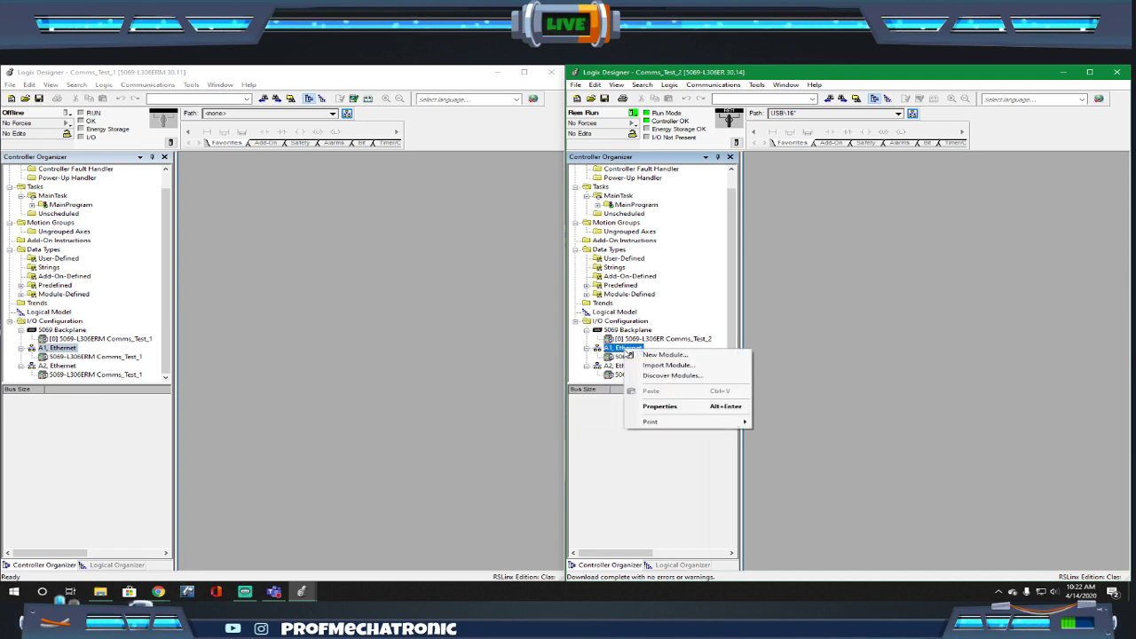
pyautogui.click(657, 406)
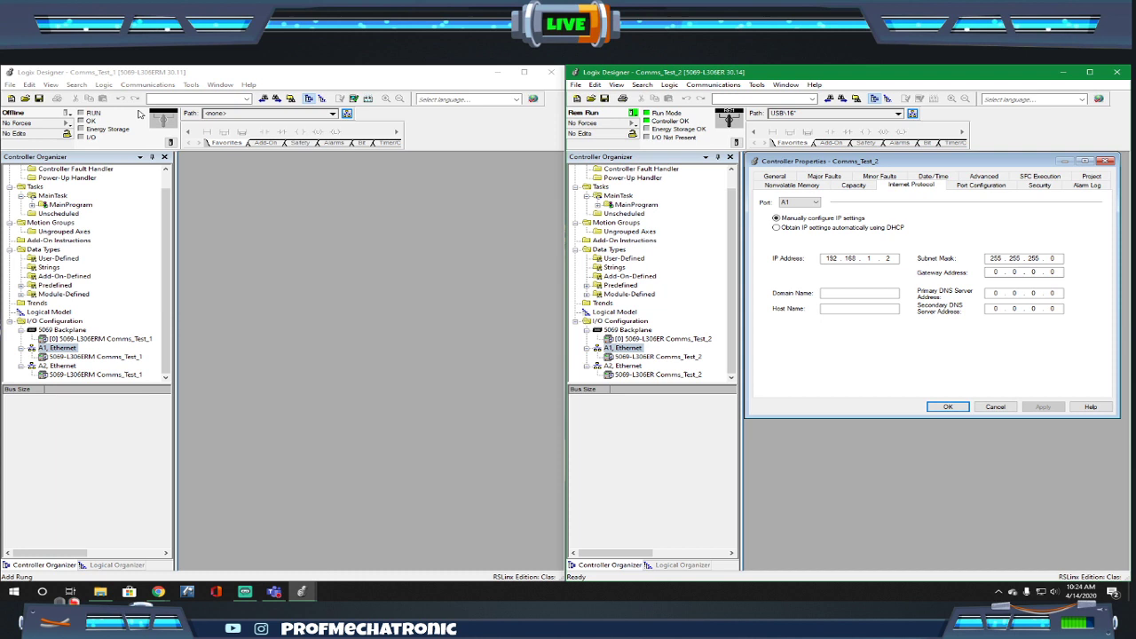
# Download Comms_Test_1 to the 5069-L306ERM controller at USB\15 and return the controller to Remote Run.
pyautogui.click(125, 86)
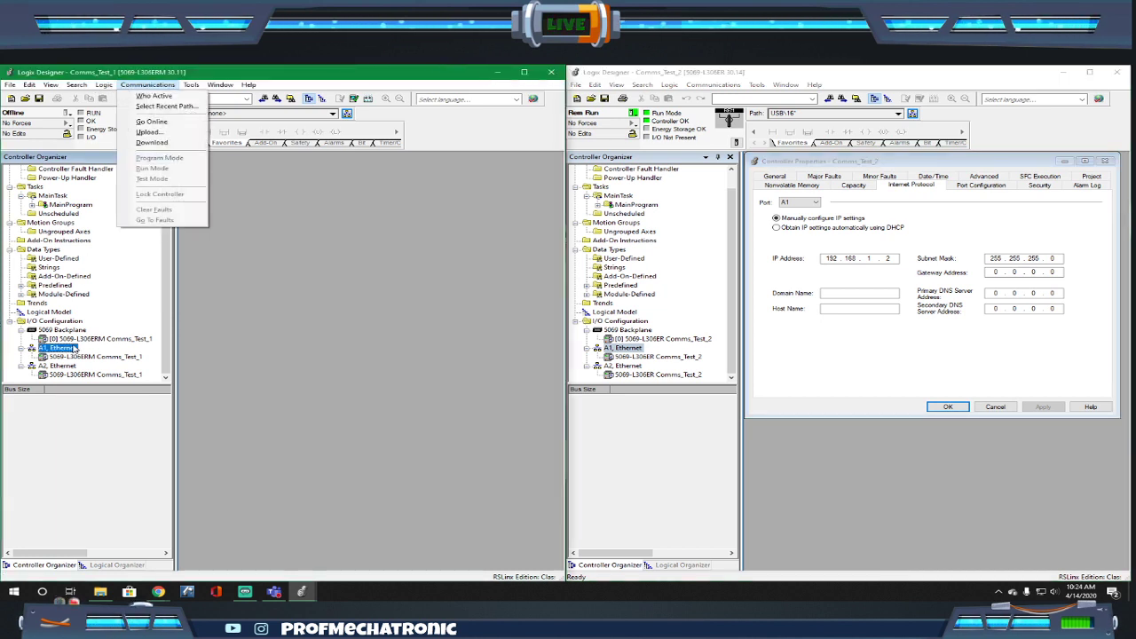
pyautogui.click(154, 95)
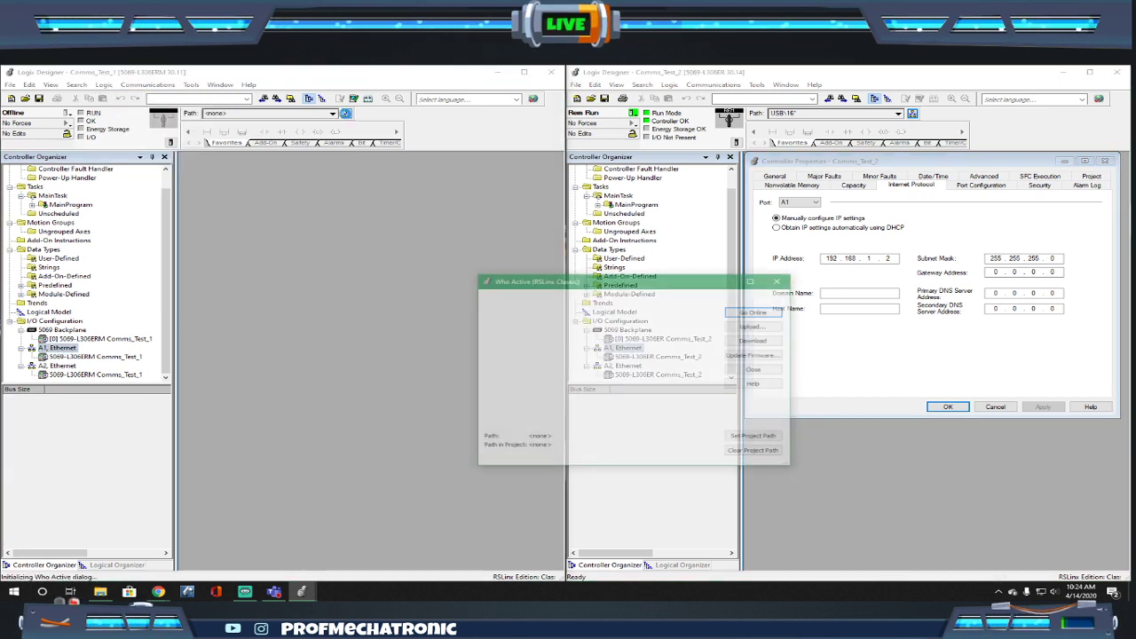
pyautogui.click(502, 342)
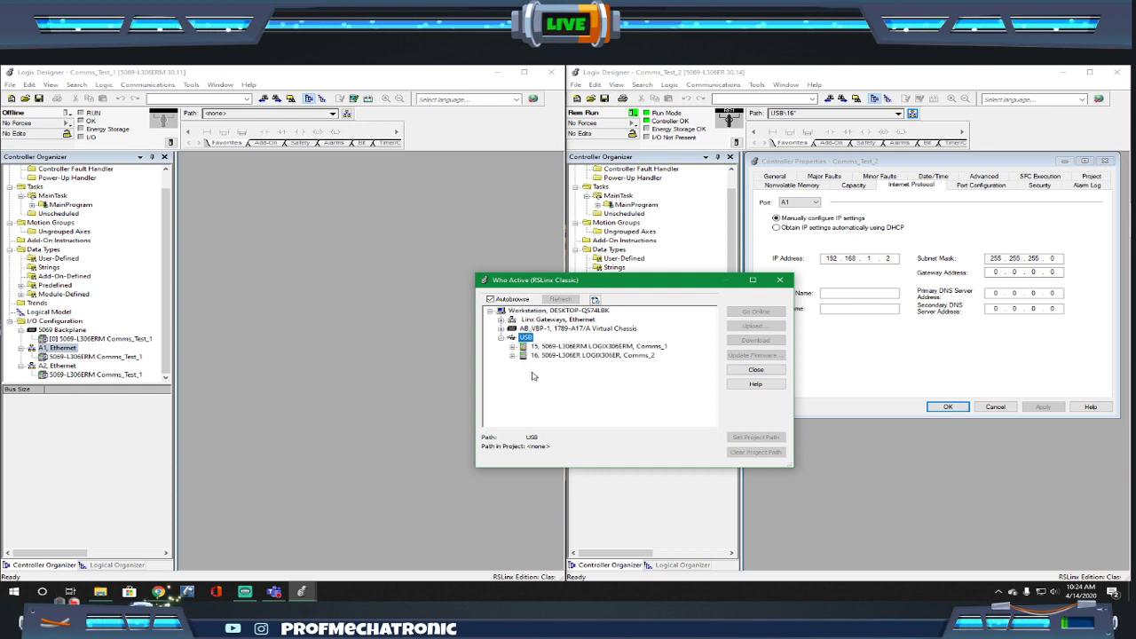
pyautogui.click(573, 348)
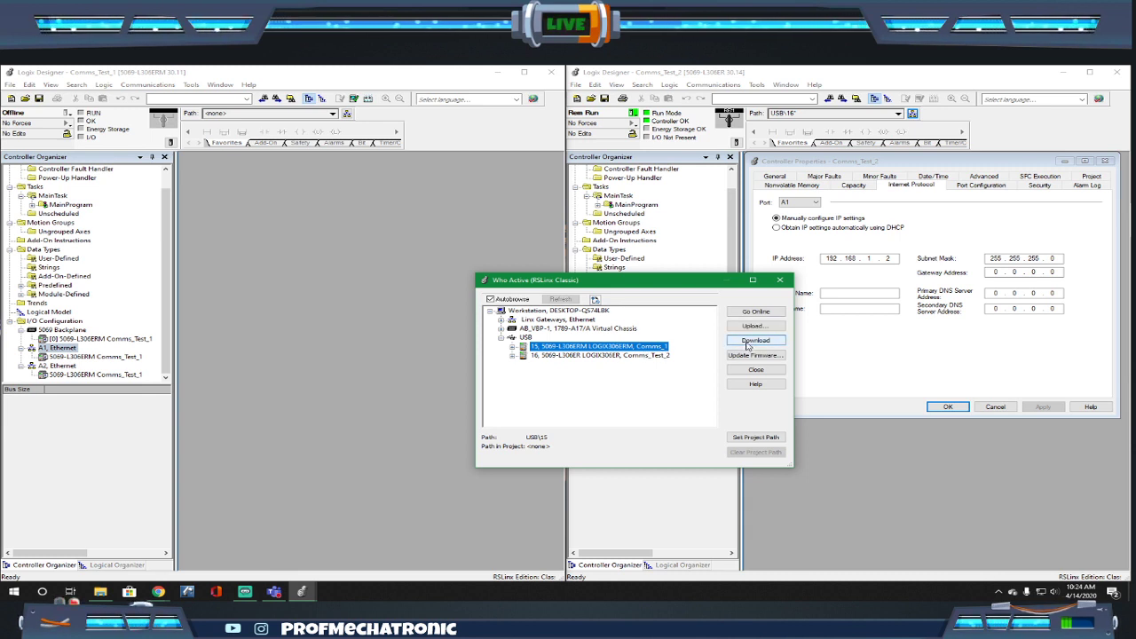
pyautogui.click(753, 341)
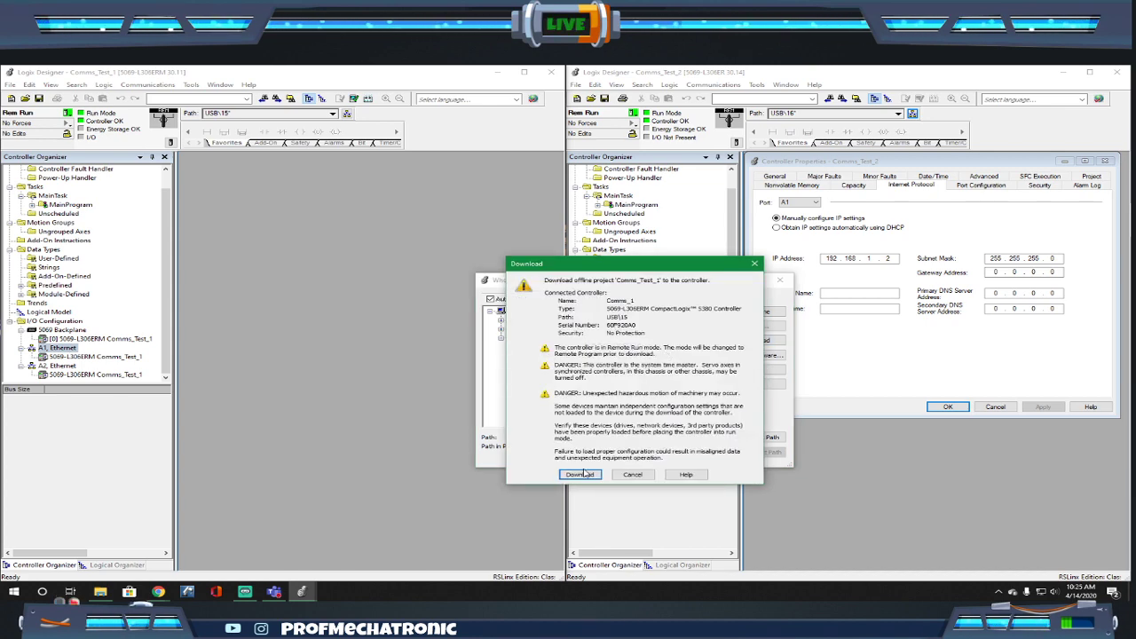
pyautogui.click(580, 475)
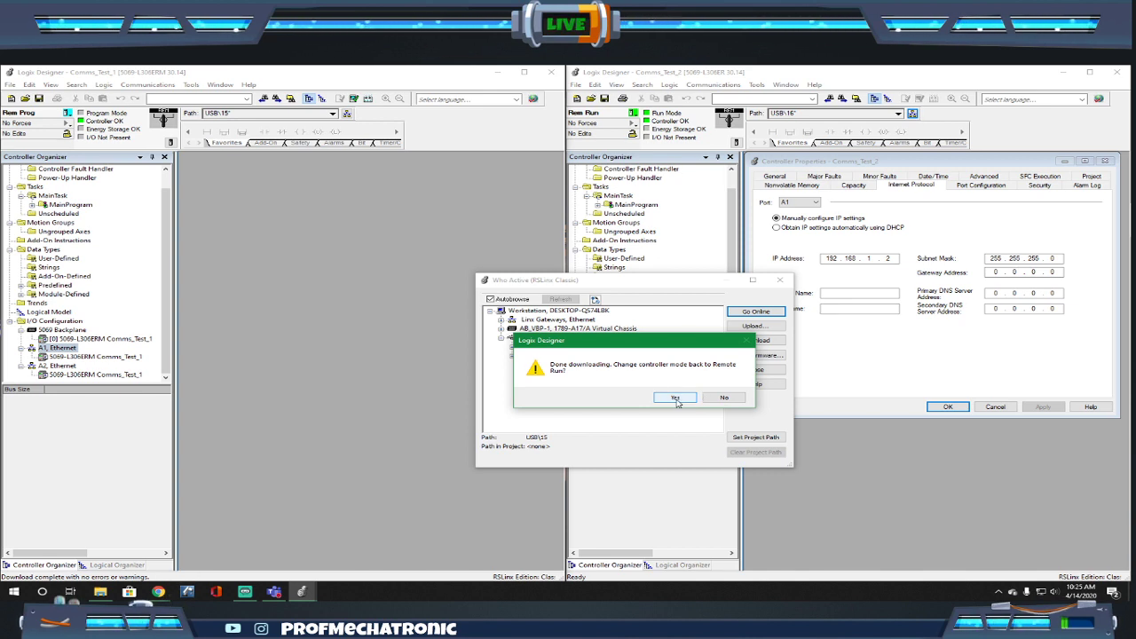
pyautogui.click(676, 399)
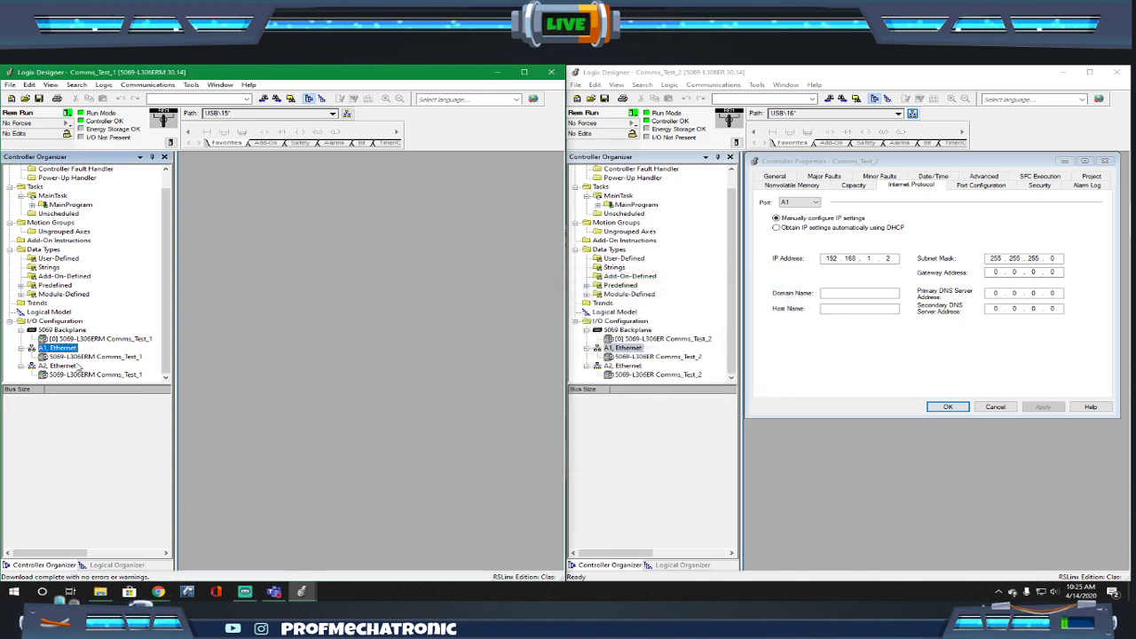
# Review the A1 Ethernet port's Internet Protocol settings in Comms_Test_1, and close the controller properties in both projects.
pyautogui.rightClick(65, 351)
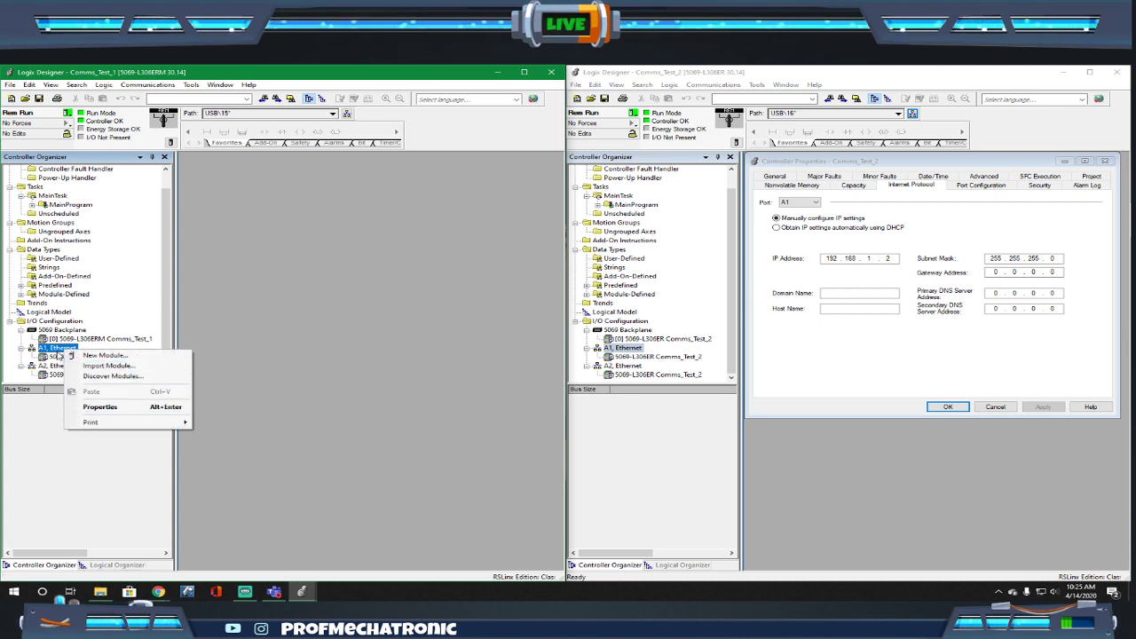
pyautogui.click(94, 408)
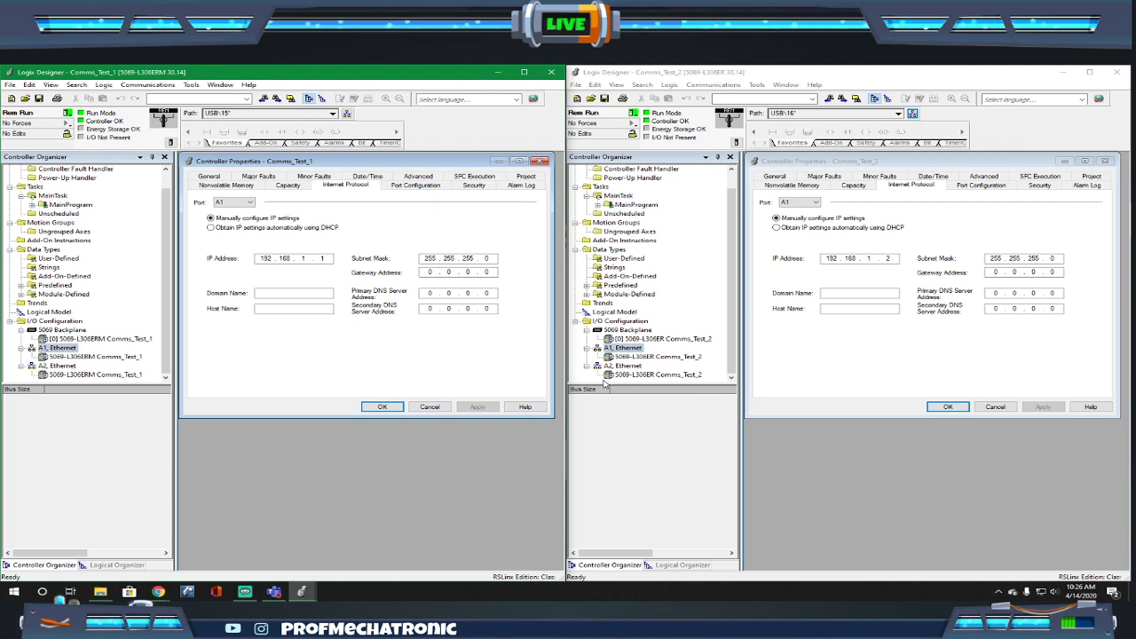
pyautogui.click(369, 409)
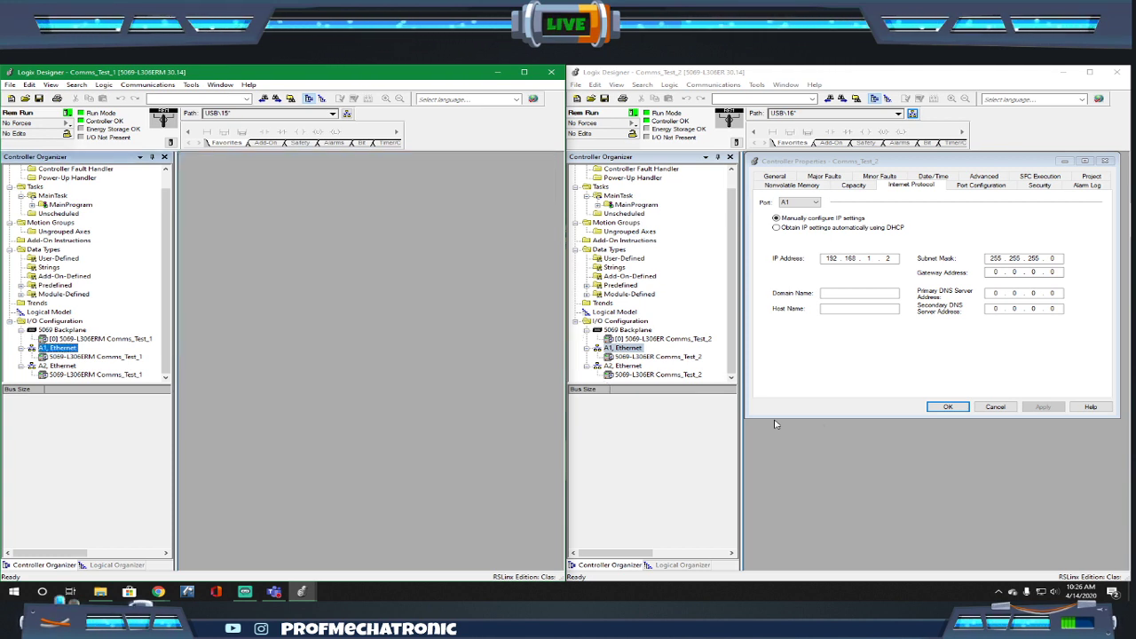
pyautogui.click(945, 408)
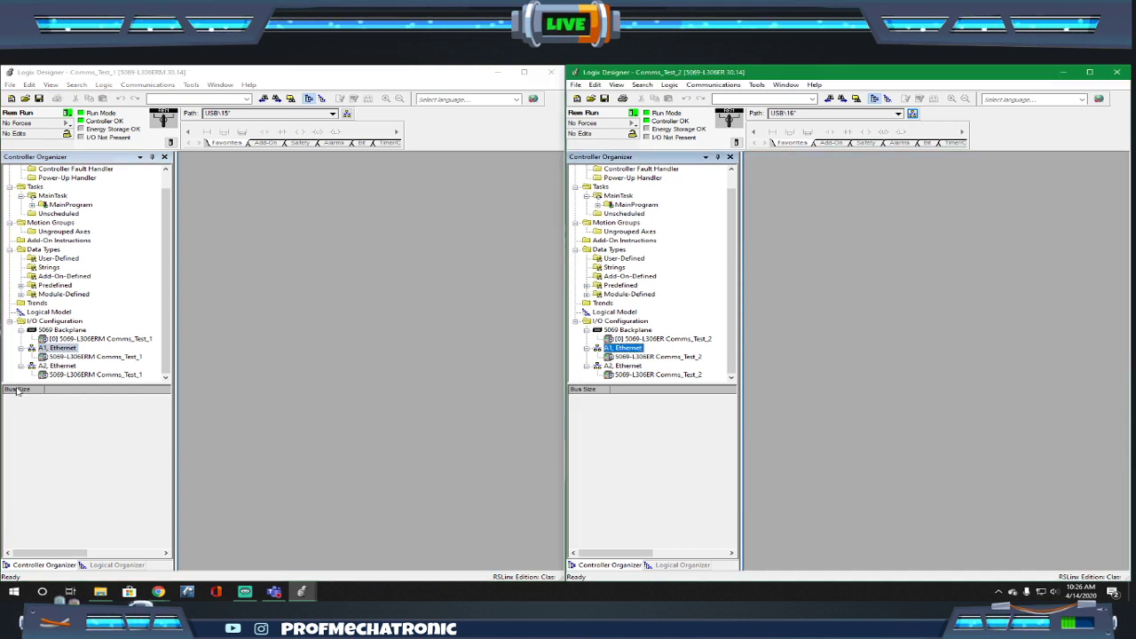
# Create a controller-scoped tag named Producer_1 in Comms_Test_1 with type Base and data type DINT.
pyautogui.scroll(1, 75, 264)
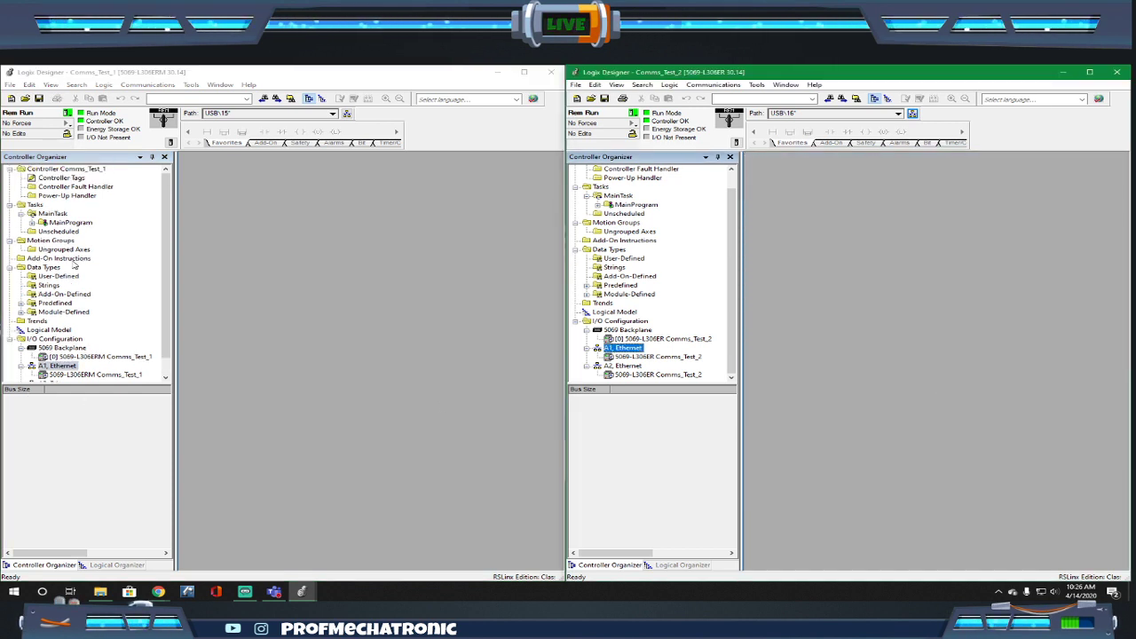
pyautogui.scroll(1, 627, 294)
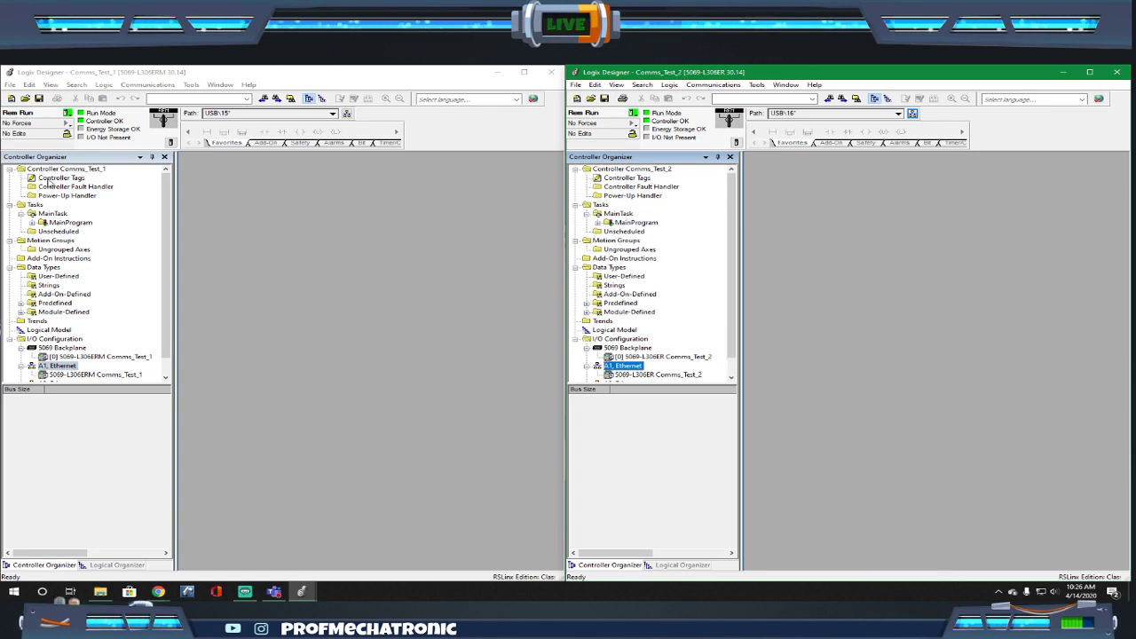
pyautogui.rightClick(51, 181)
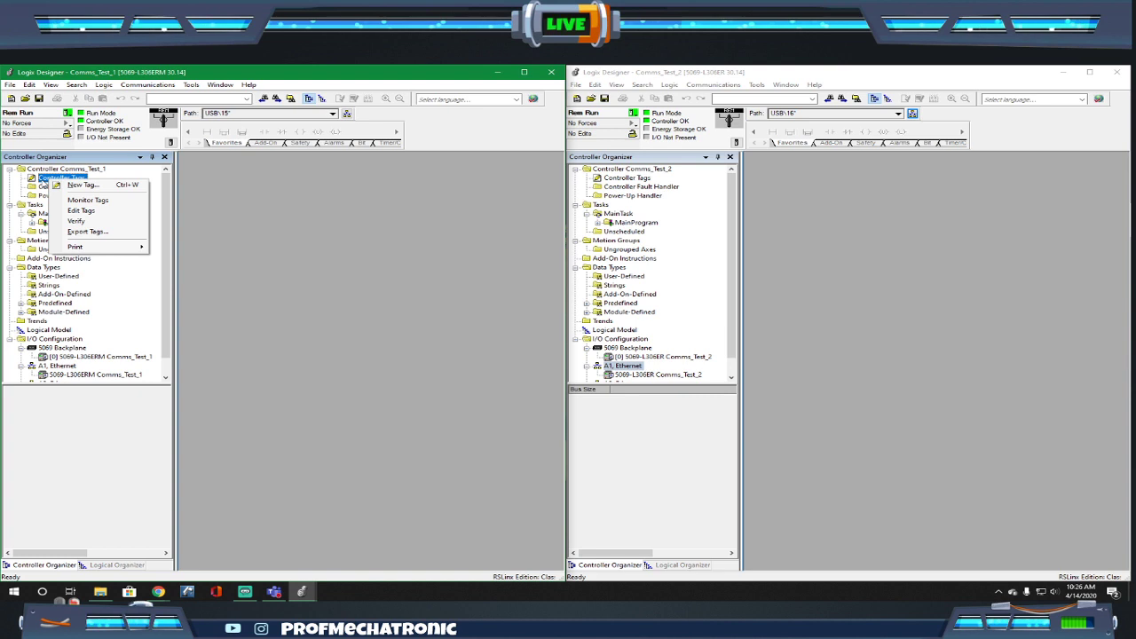
pyautogui.click(81, 187)
pyautogui.moveTo(236, 202); pyautogui.dragTo(296, 198)
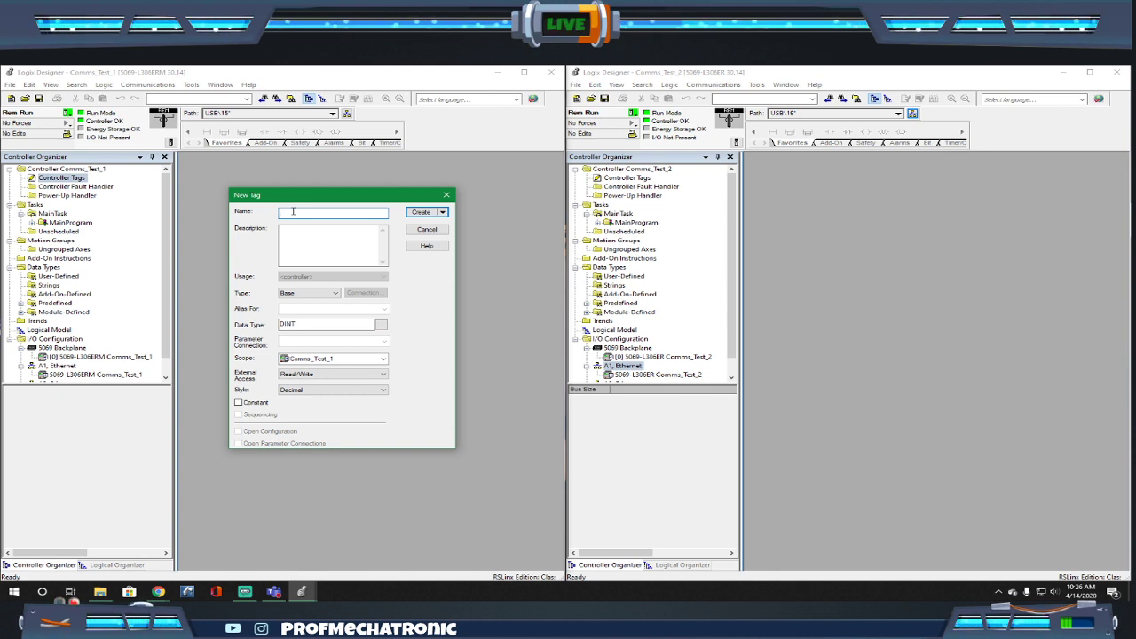
pyautogui.write('Producer_1')
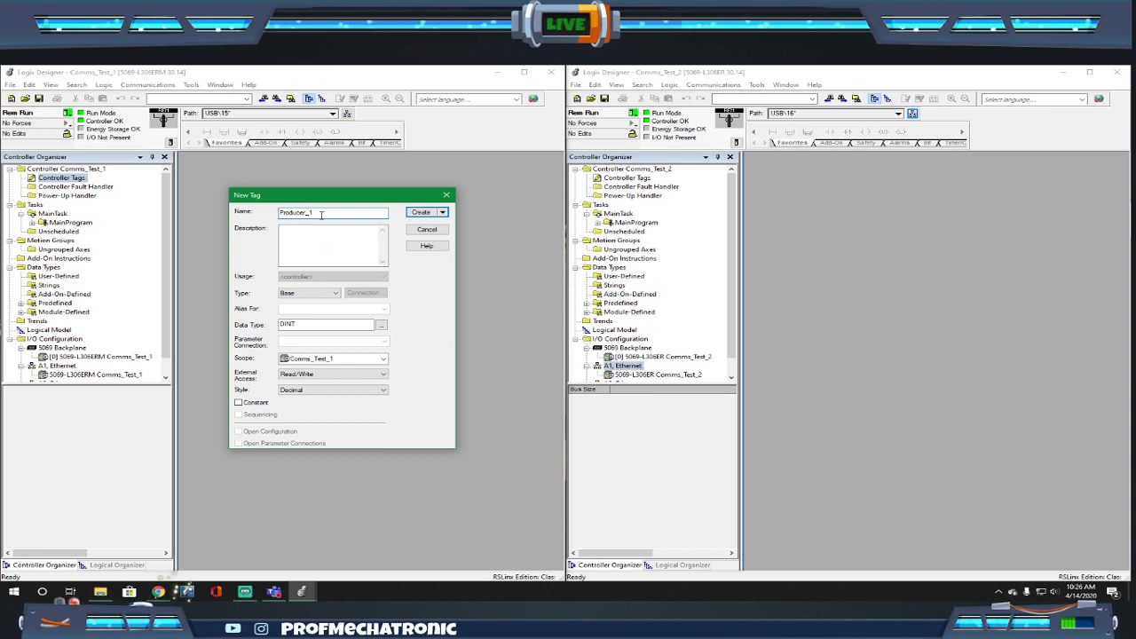
pyautogui.click(323, 238)
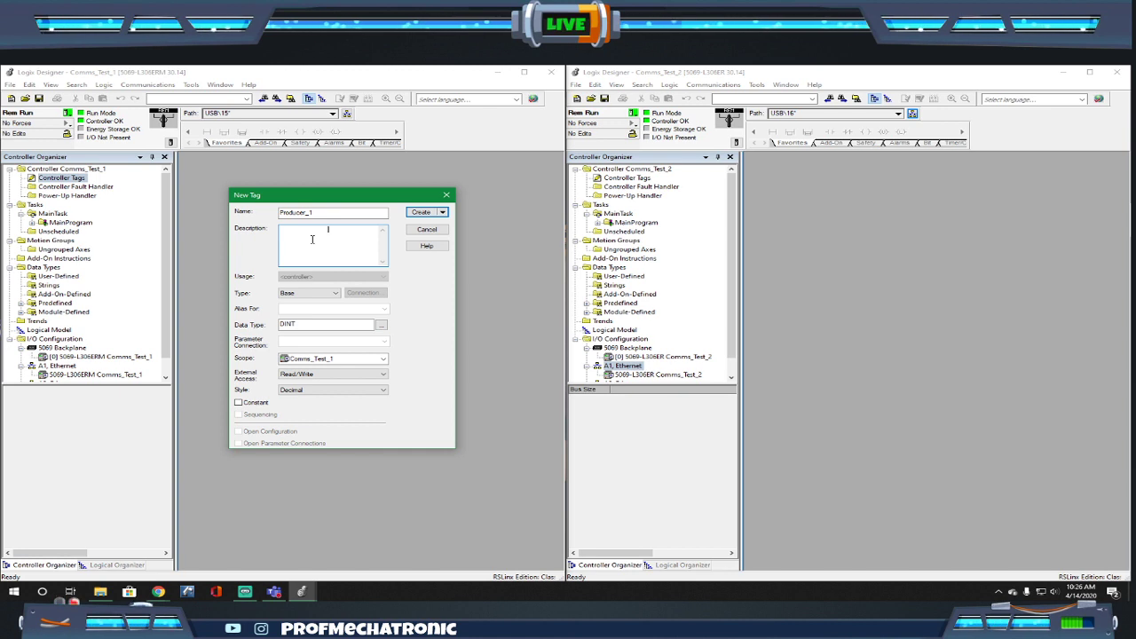
pyautogui.click(287, 327)
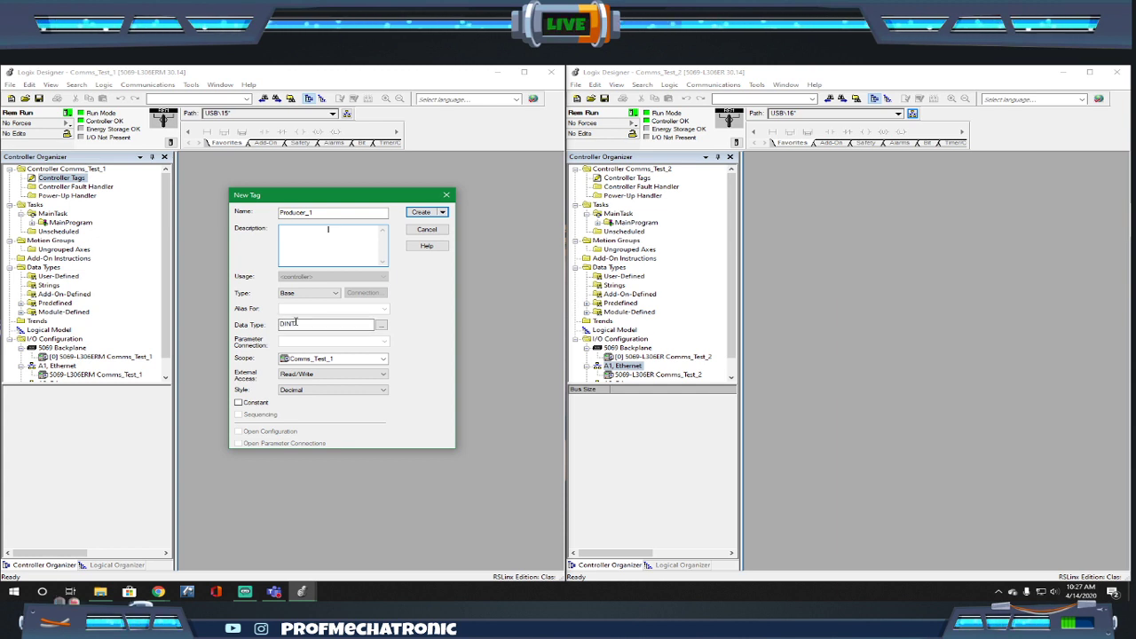
pyautogui.click(337, 295)
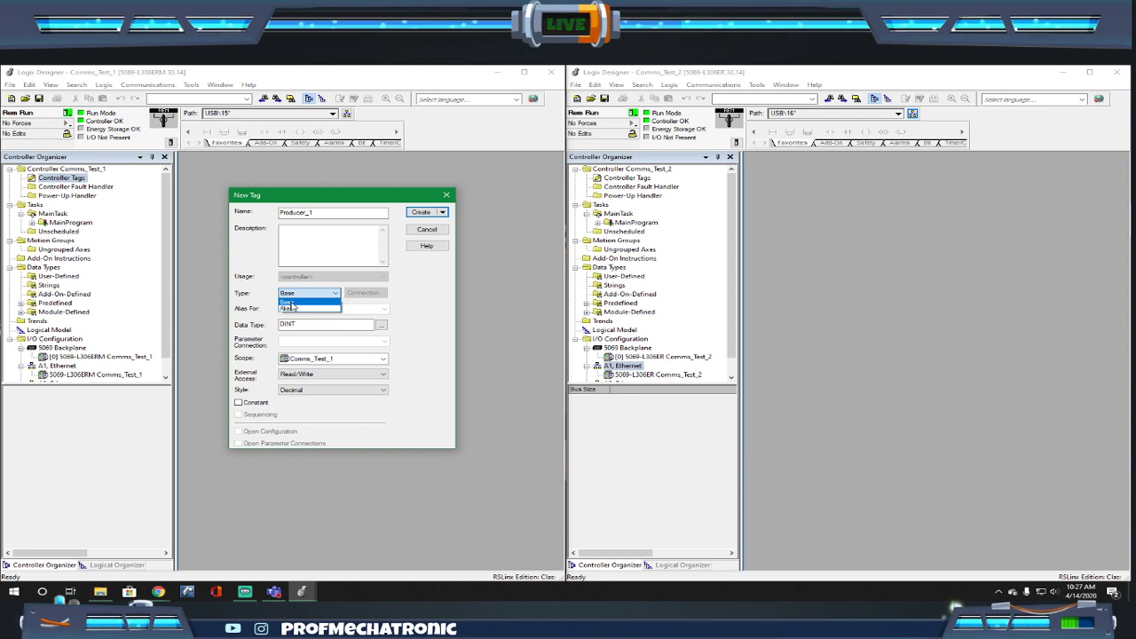
pyautogui.click(291, 303)
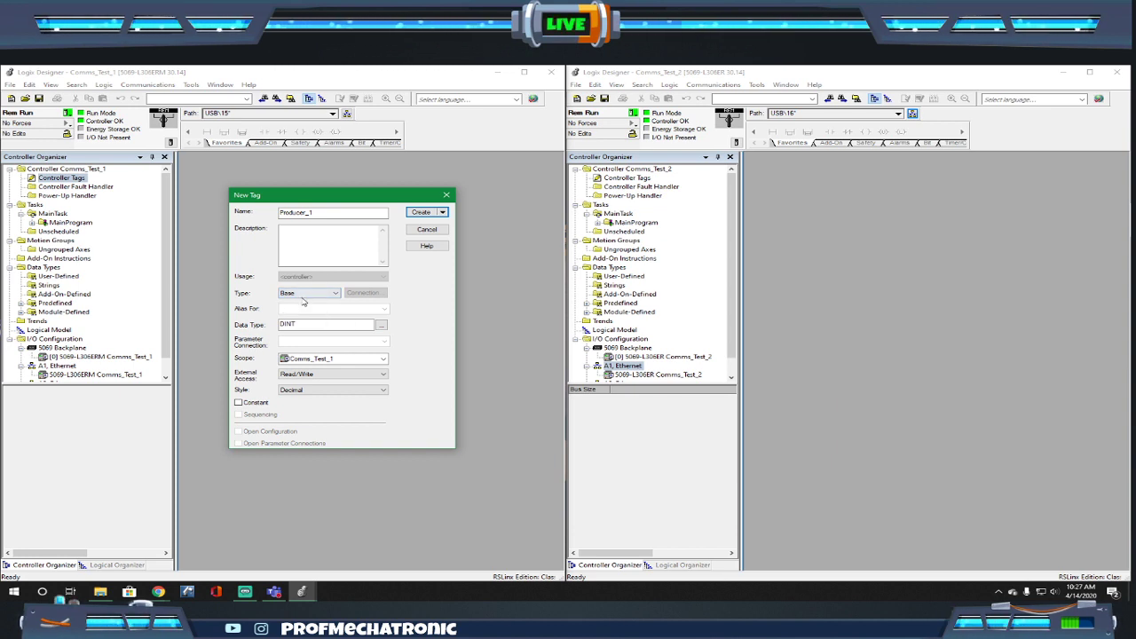
pyautogui.click(420, 214)
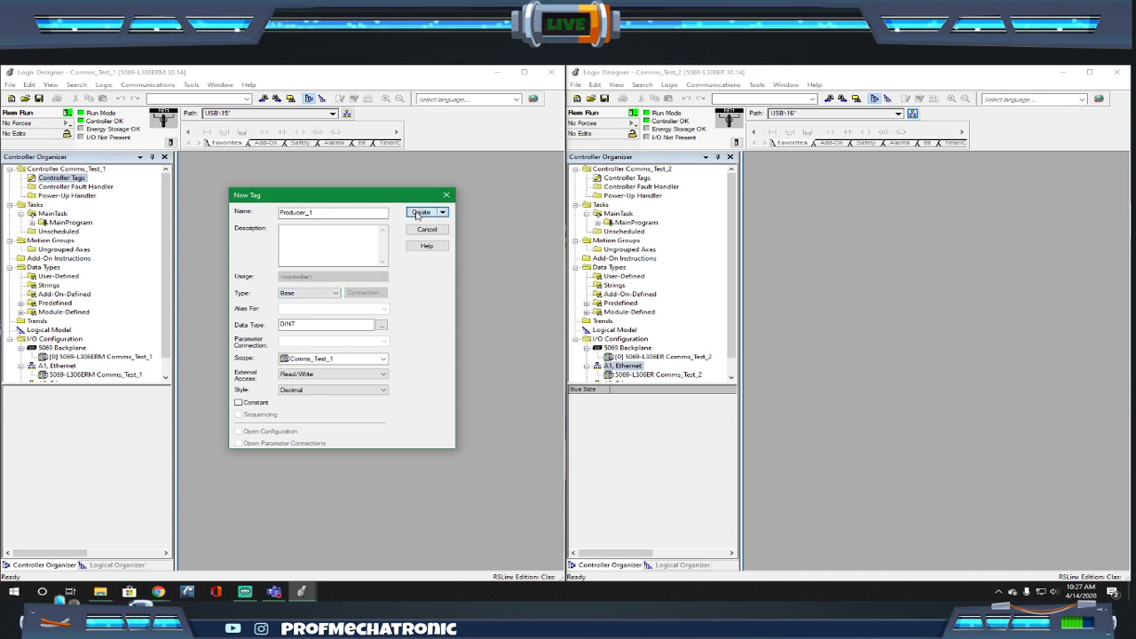
# Create a controller-scoped tag named Consumer_1 in Comms_Test_2 with type Base and data type DINT.
pyautogui.click(625, 178)
pyautogui.rightClick(625, 180)
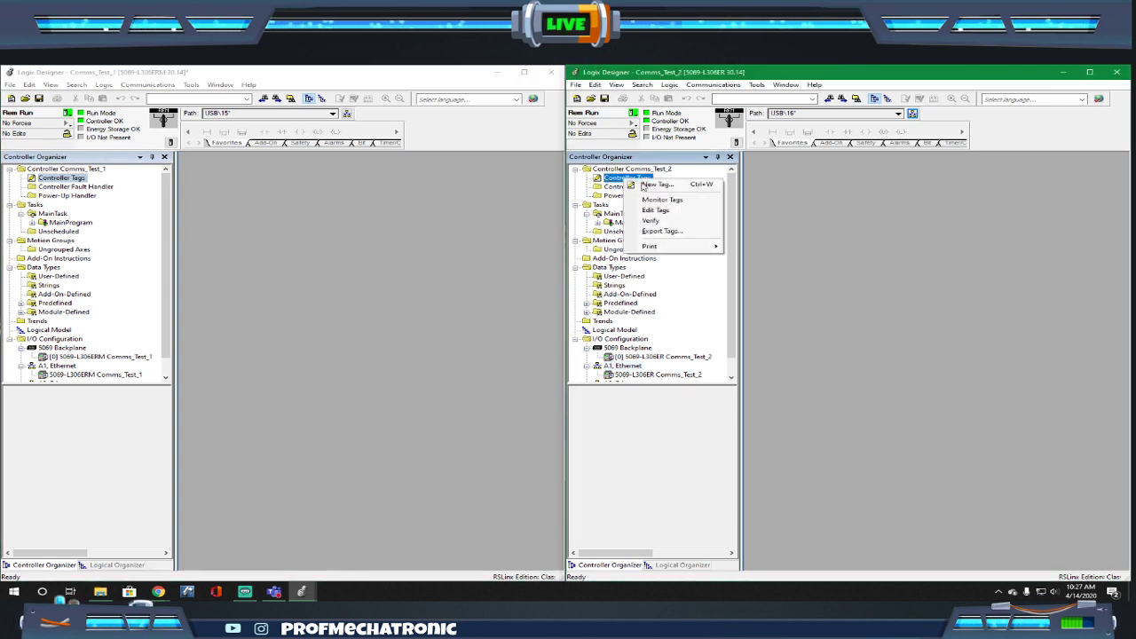
pyautogui.click(646, 183)
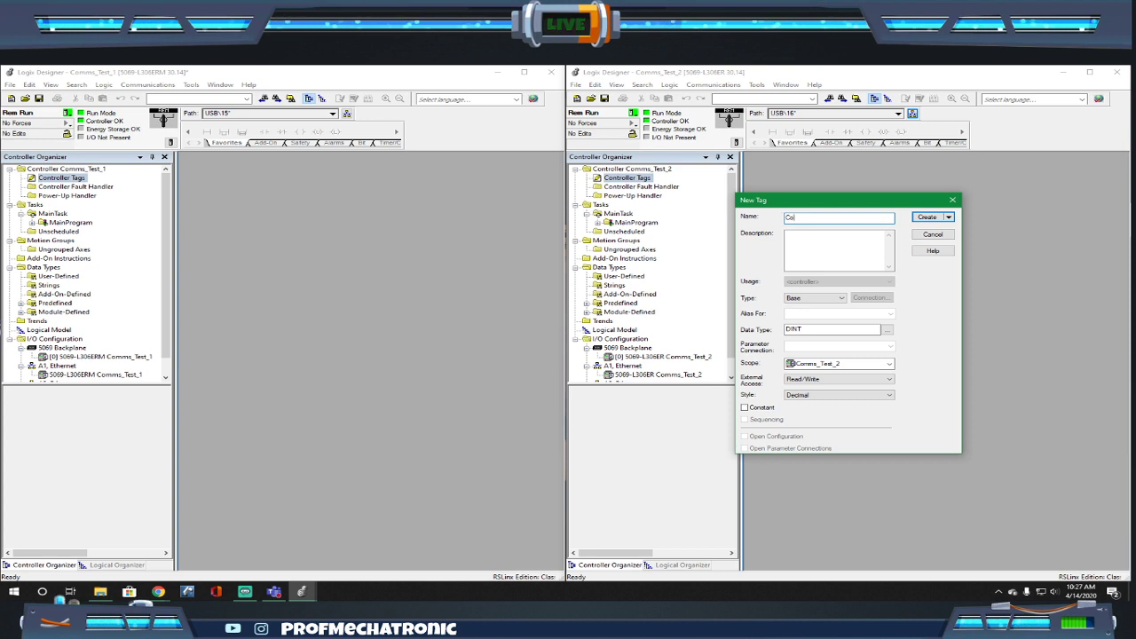
pyautogui.write('Consumer_1')
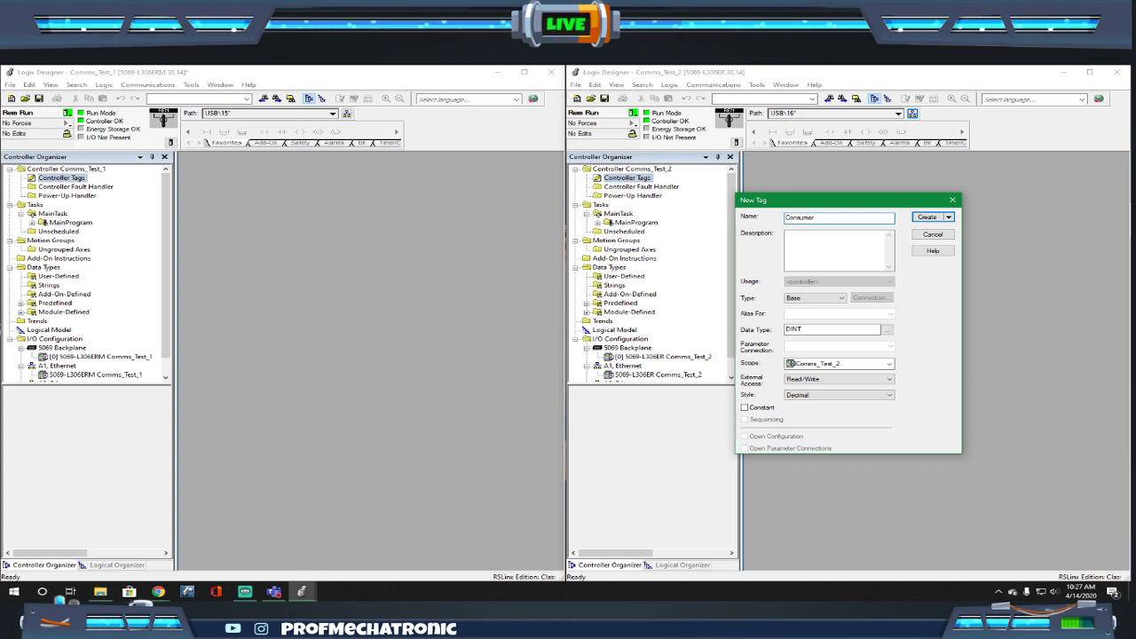
pyautogui.click(810, 298)
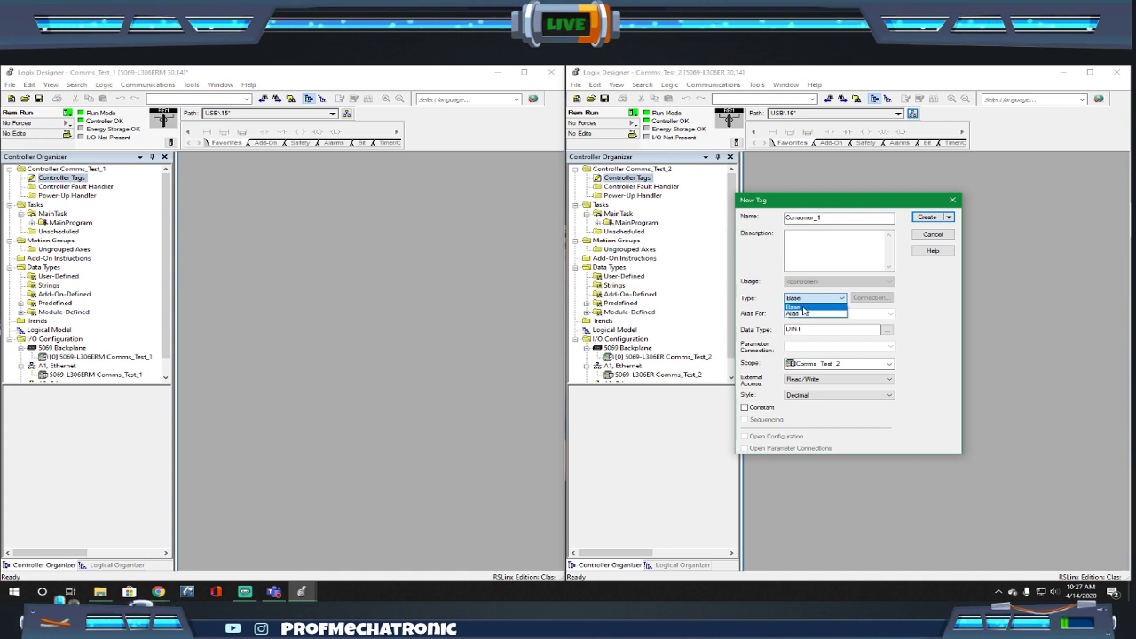
pyautogui.click(803, 306)
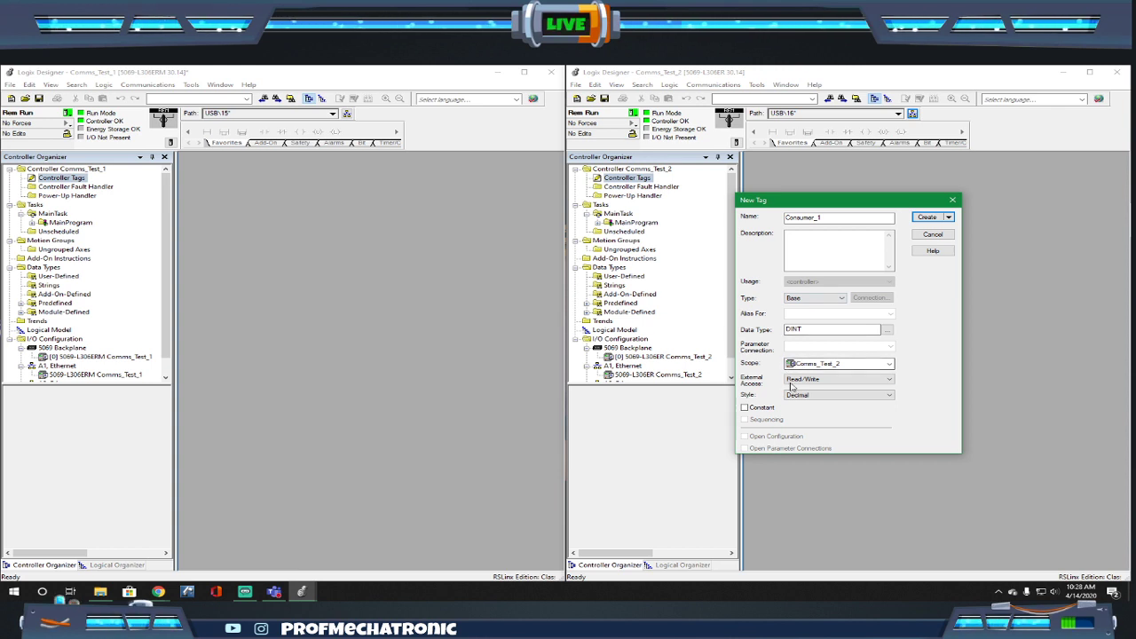
pyautogui.click(926, 220)
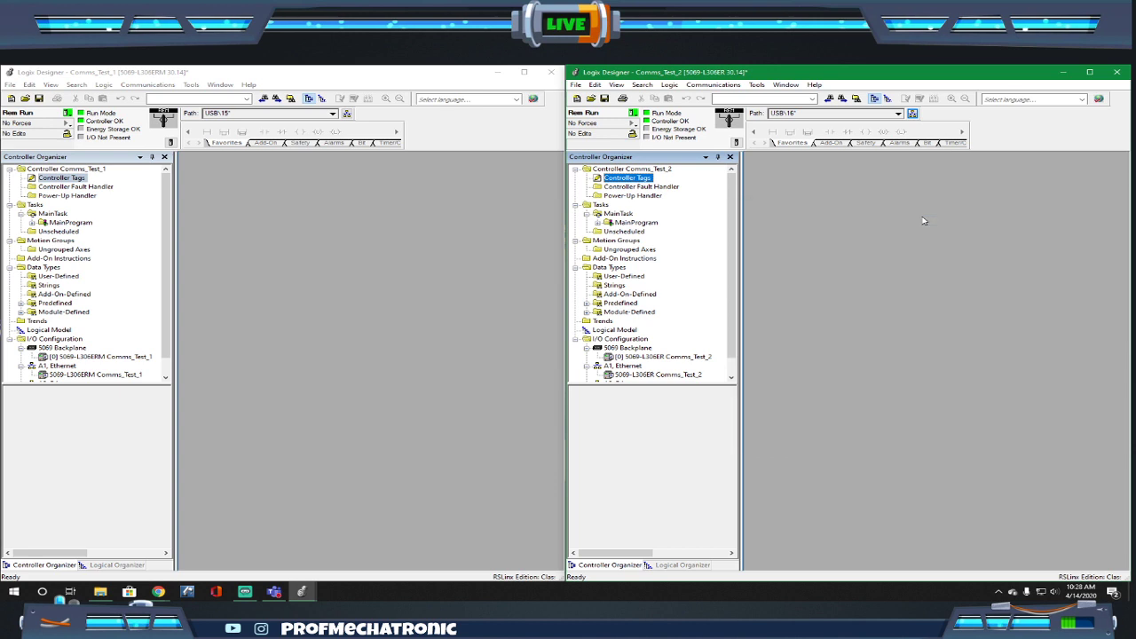
# Show the controller tags of Comms_Test_2 and Comms_Test_1, and take both projects offline.
pyautogui.doubleClick(629, 178)
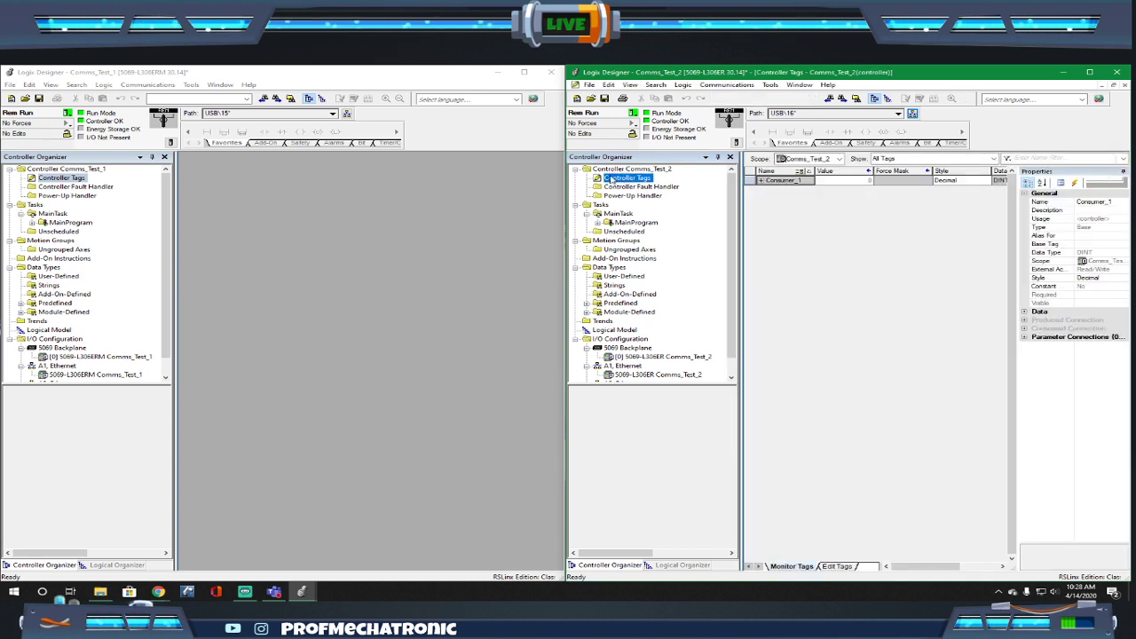
pyautogui.doubleClick(43, 178)
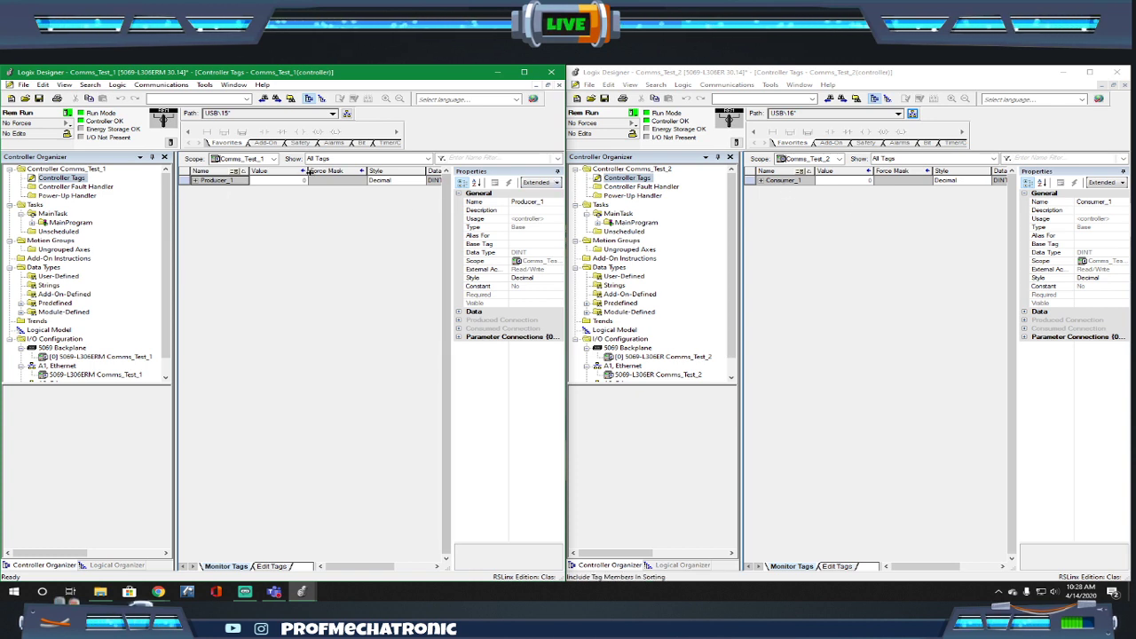
pyautogui.click(69, 113)
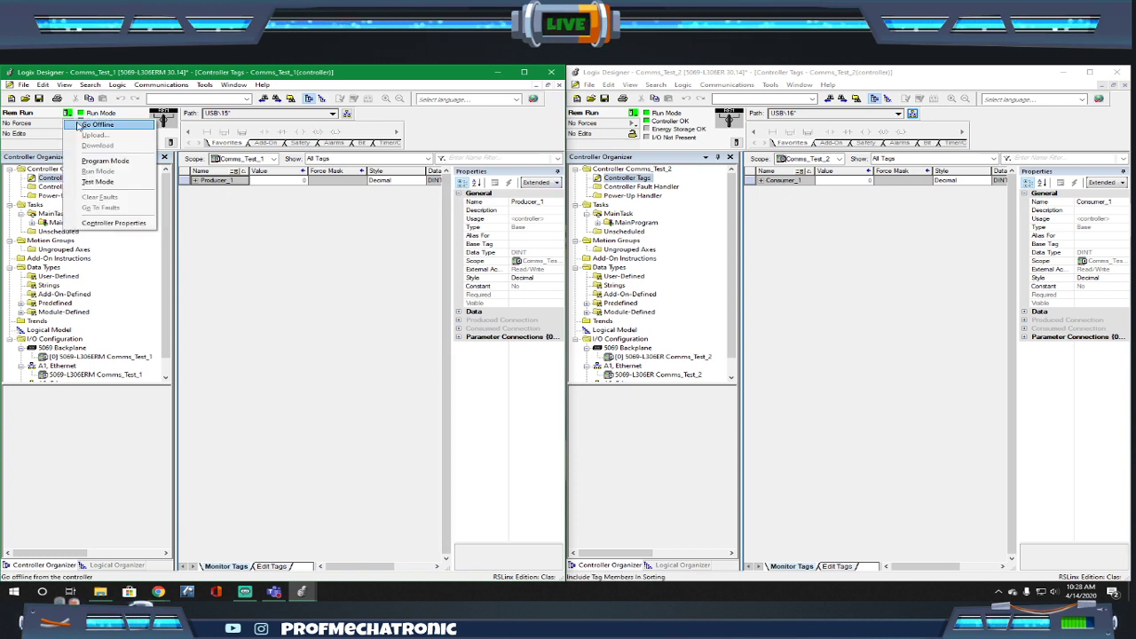
pyautogui.click(82, 125)
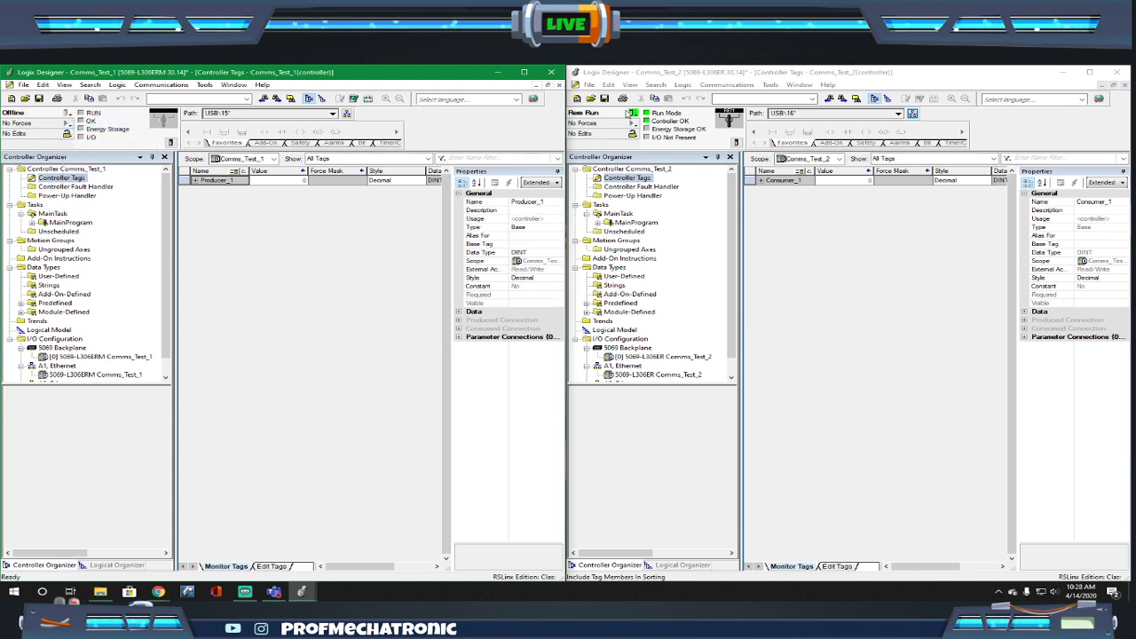
pyautogui.click(634, 114)
pyautogui.click(645, 126)
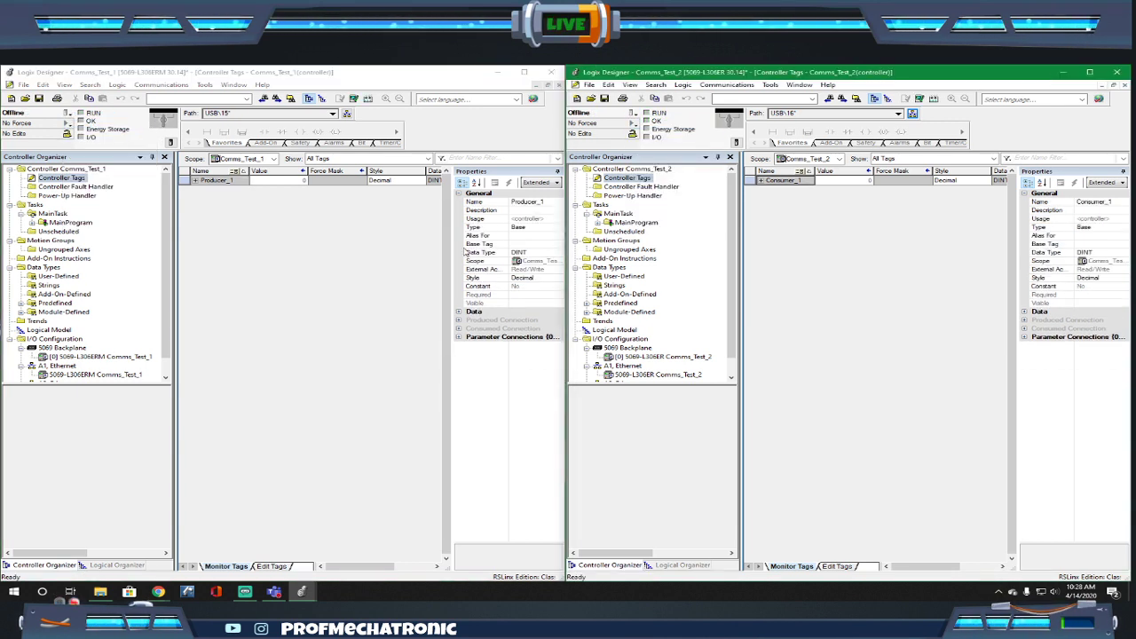
# Change the type of the Producer_1 tag in Comms_Test_1 to Produced.
pyautogui.rightClick(225, 182)
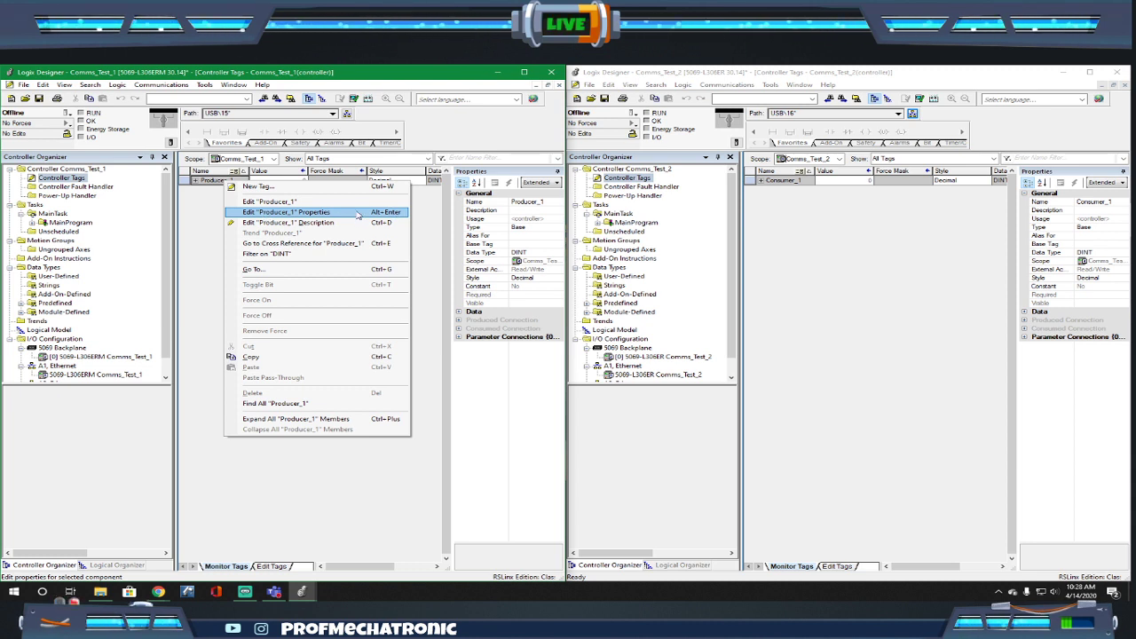
pyautogui.click(292, 214)
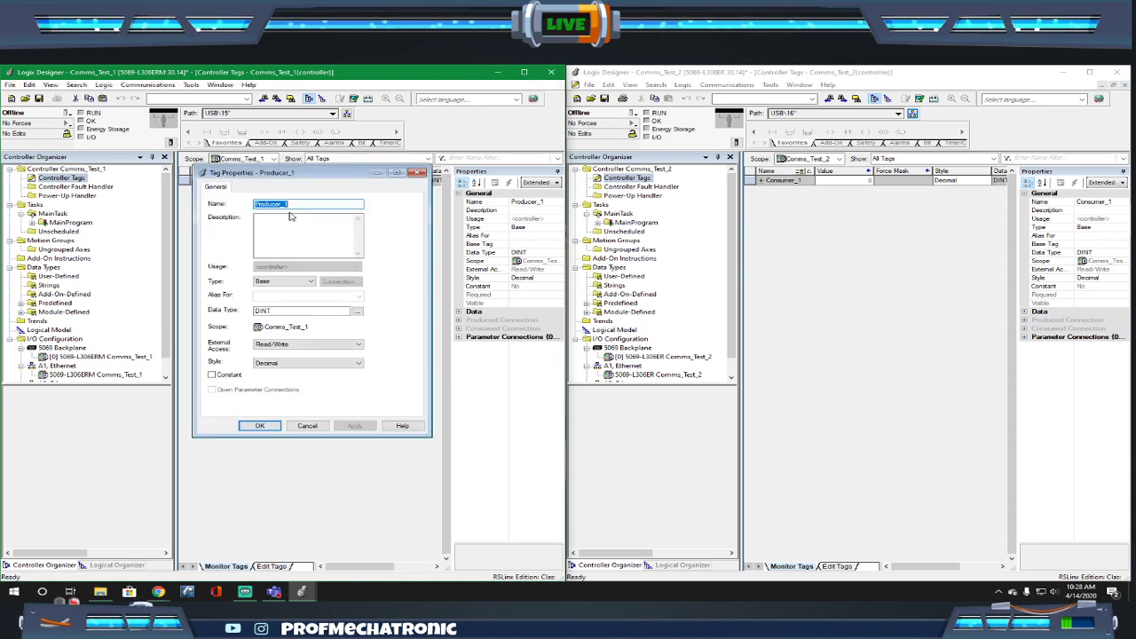
pyautogui.click(293, 284)
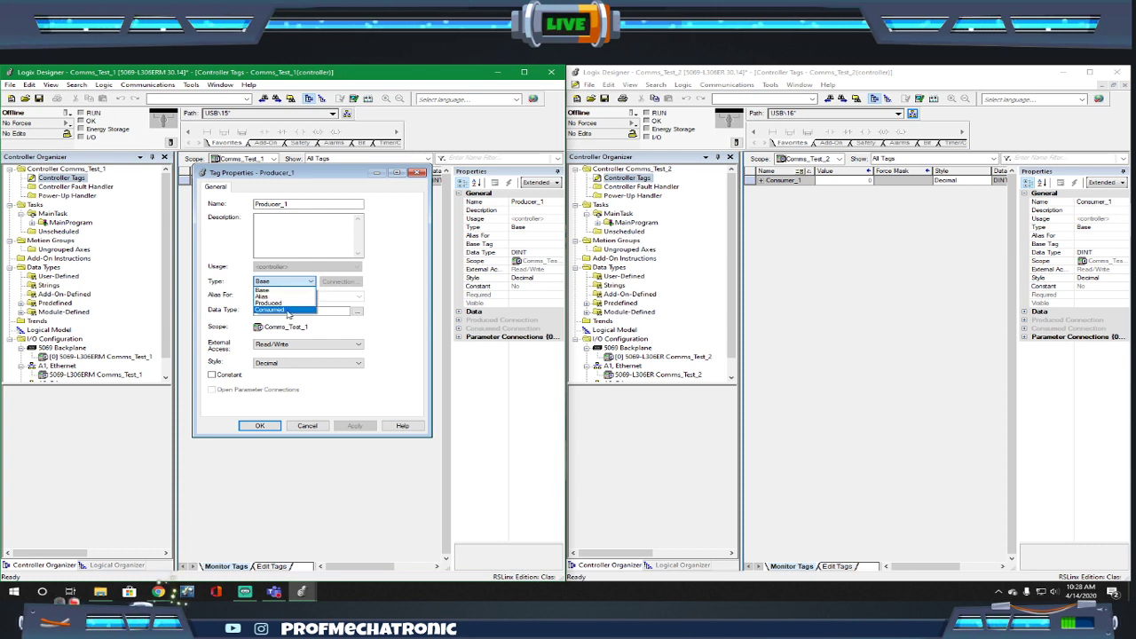
pyautogui.click(287, 302)
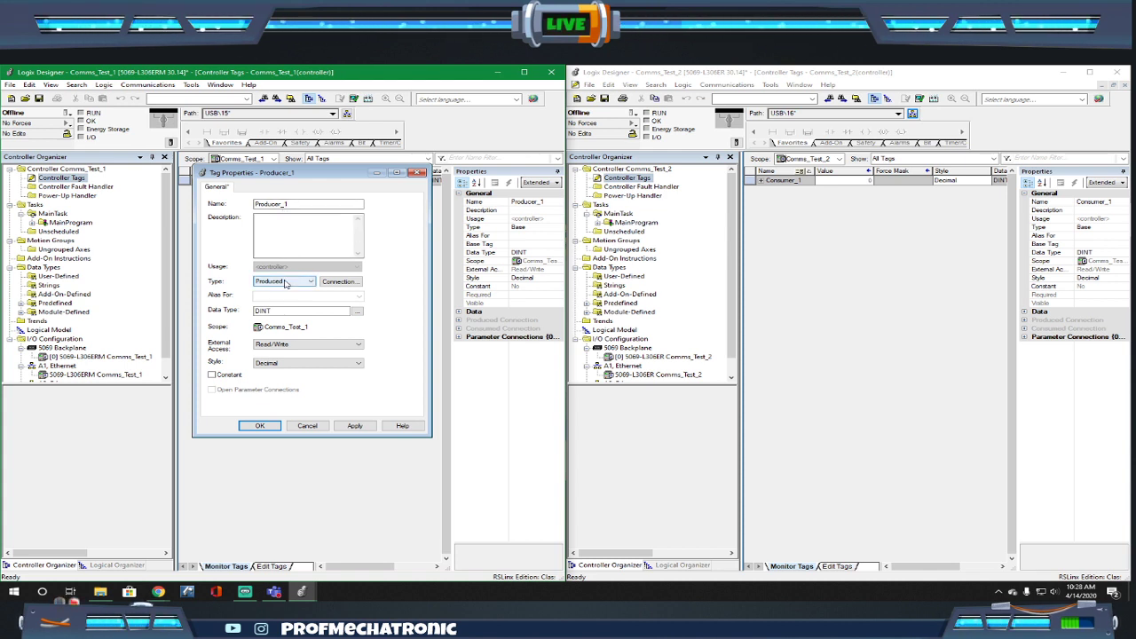
# Review the connection and status settings of the produced tag Producer_1, accept them, and apply the tag properties.
pyautogui.click(340, 282)
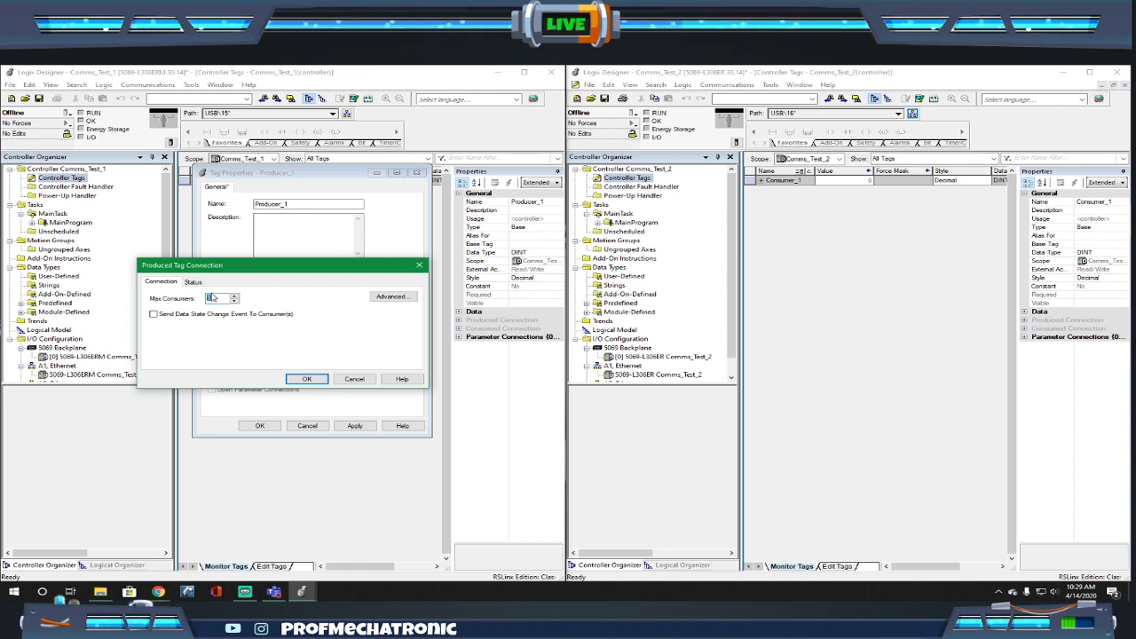
pyautogui.click(193, 281)
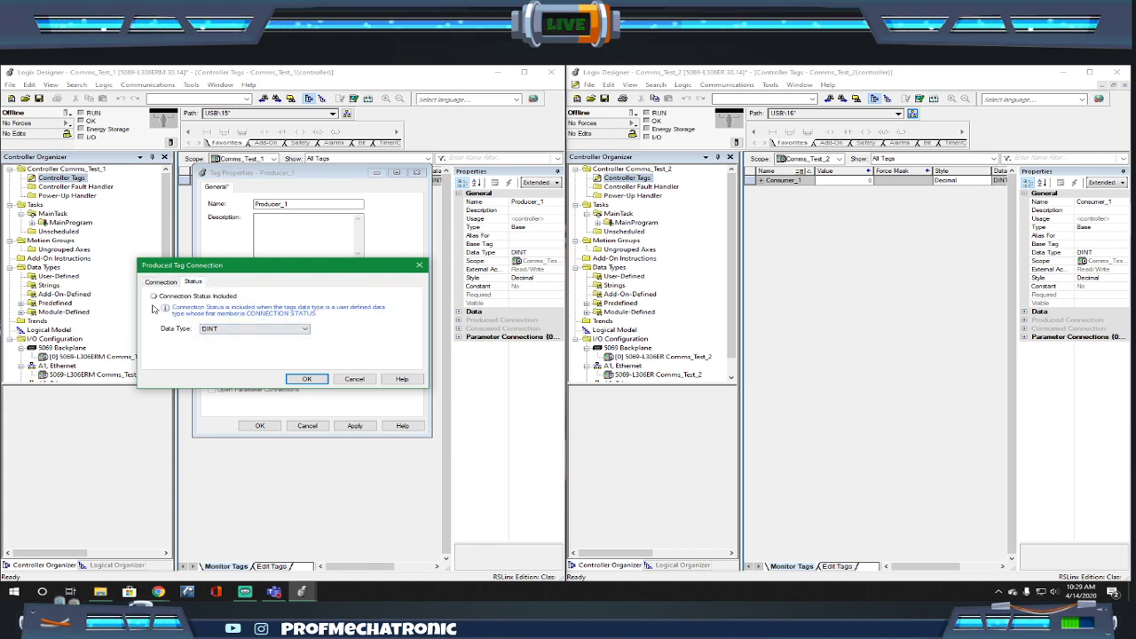
pyautogui.click(161, 281)
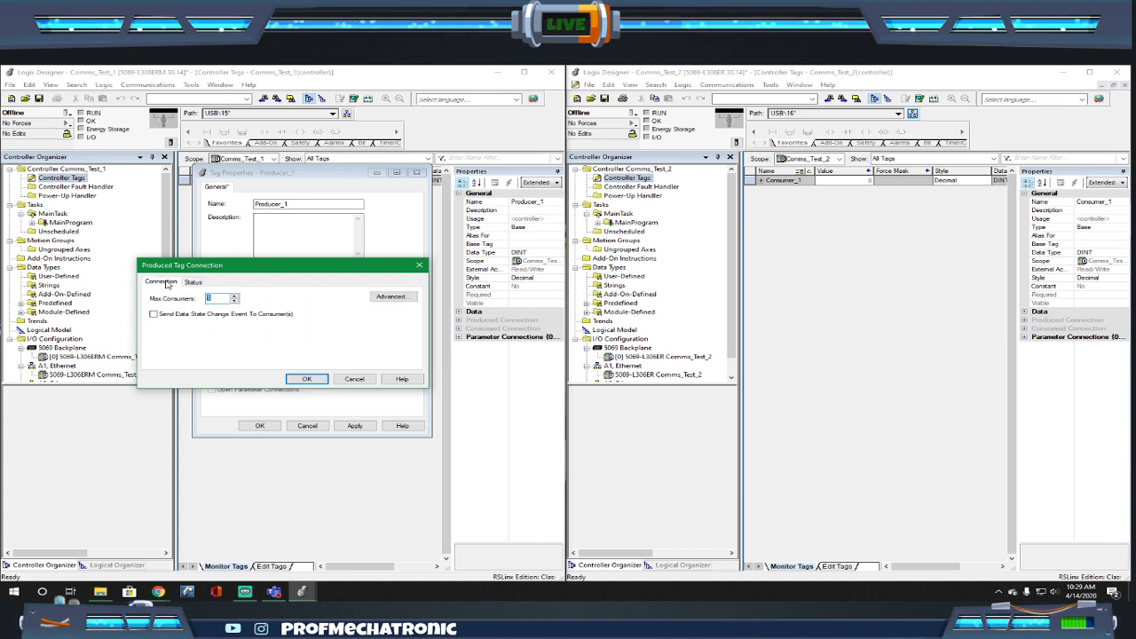
pyautogui.click(303, 379)
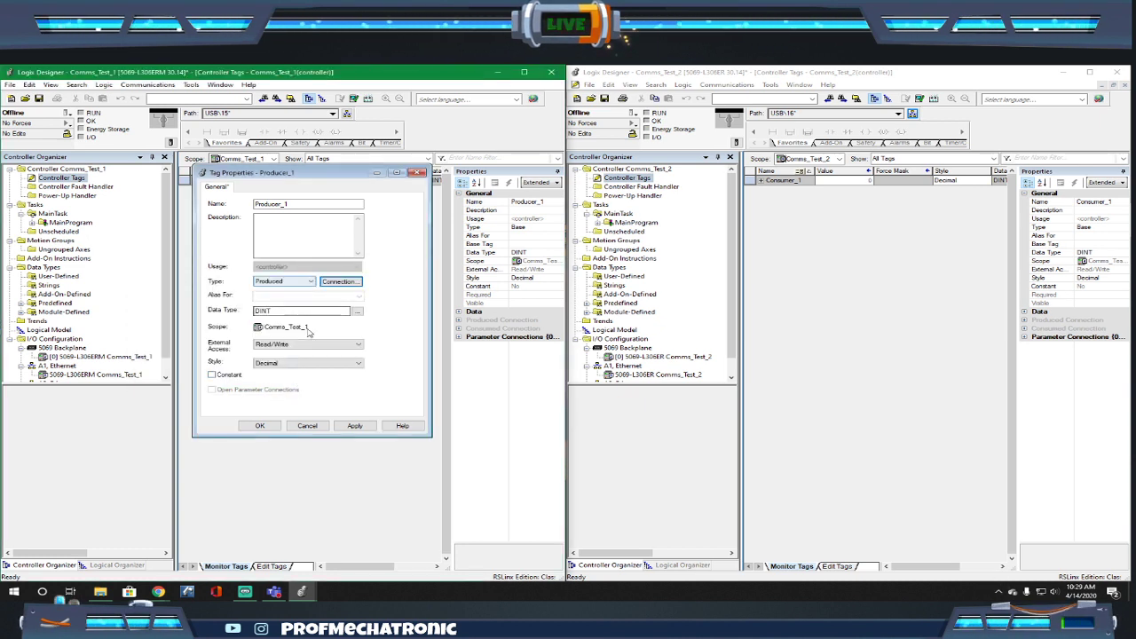
pyautogui.click(354, 425)
pyautogui.click(261, 426)
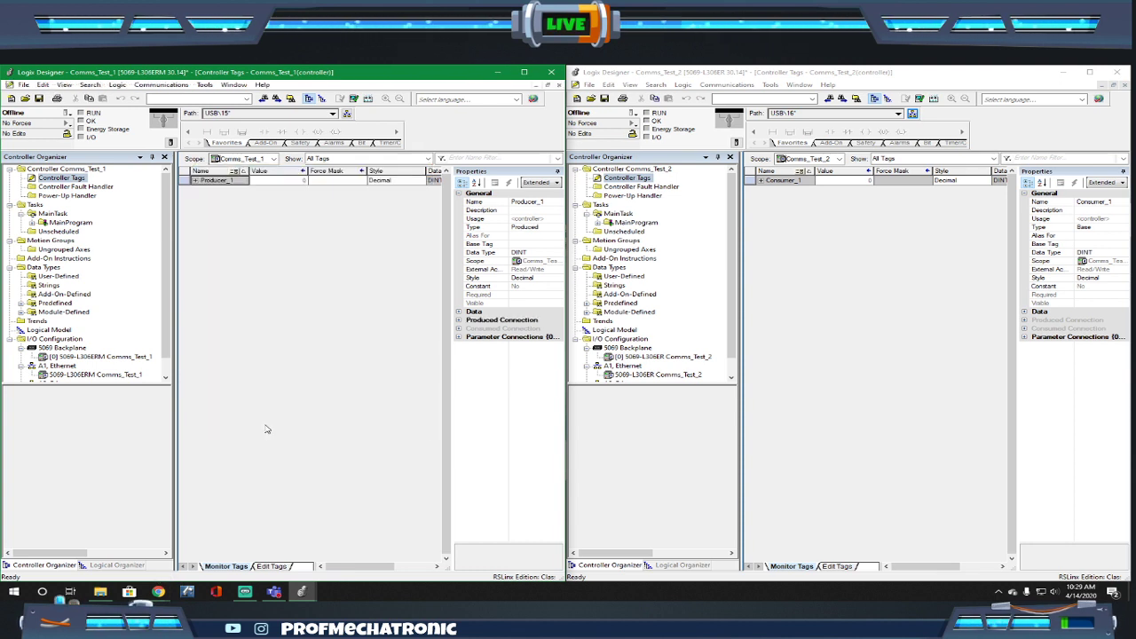
# Try to change Consumer_1 in Comms_Test_2 to type Consumed and choose a producer for its connection.
pyautogui.click(784, 182)
pyautogui.rightClick(784, 182)
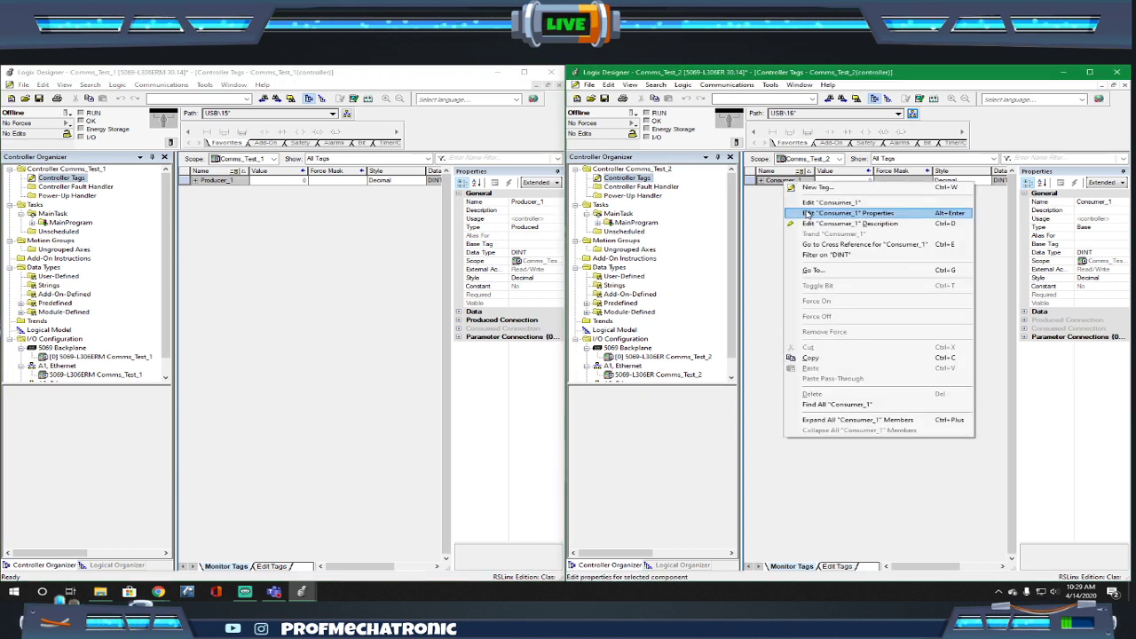
pyautogui.click(831, 215)
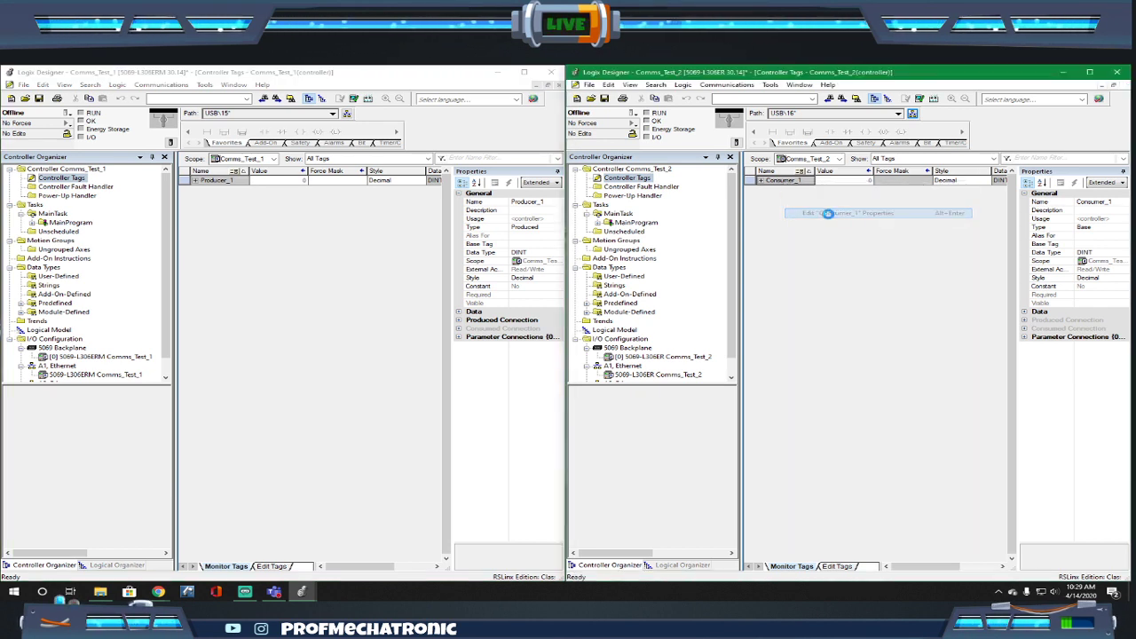
pyautogui.click(824, 282)
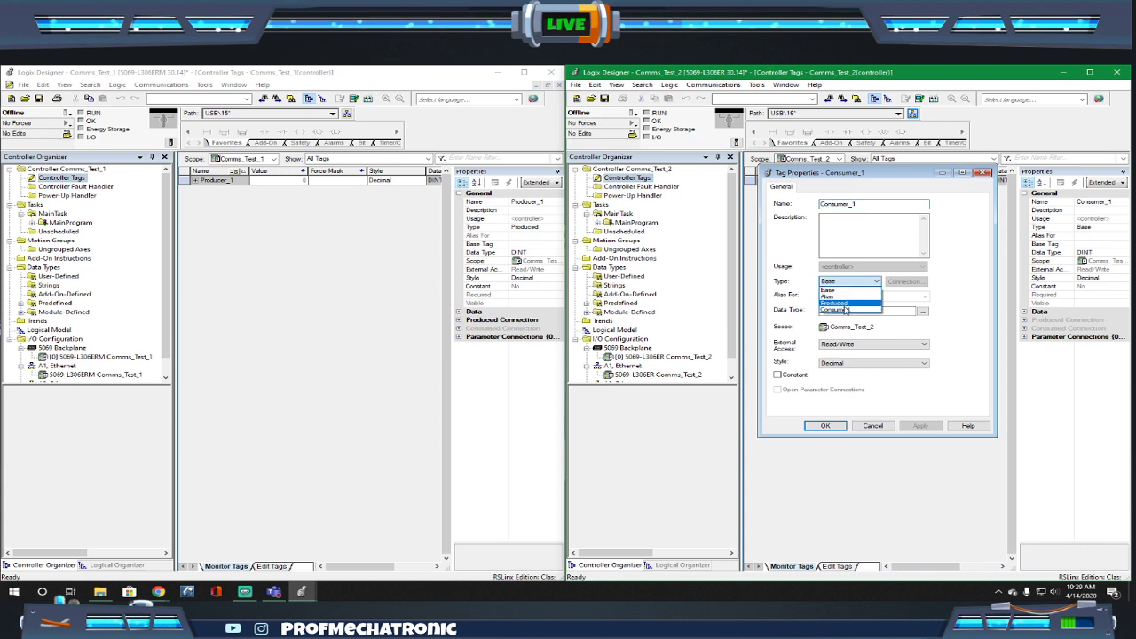
pyautogui.click(845, 312)
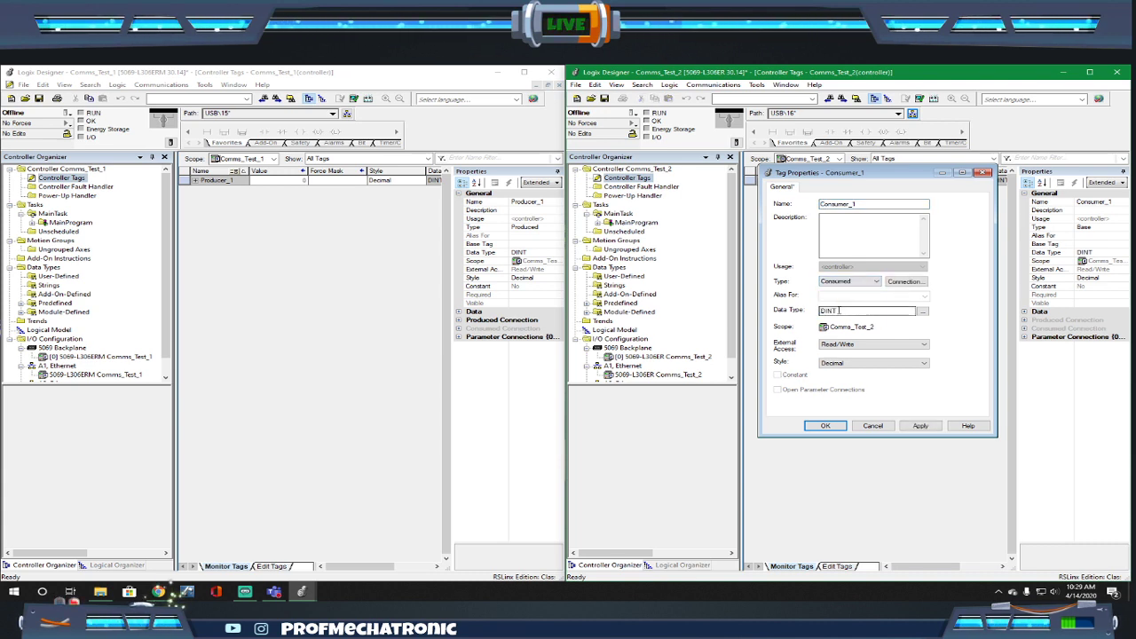
pyautogui.click(896, 284)
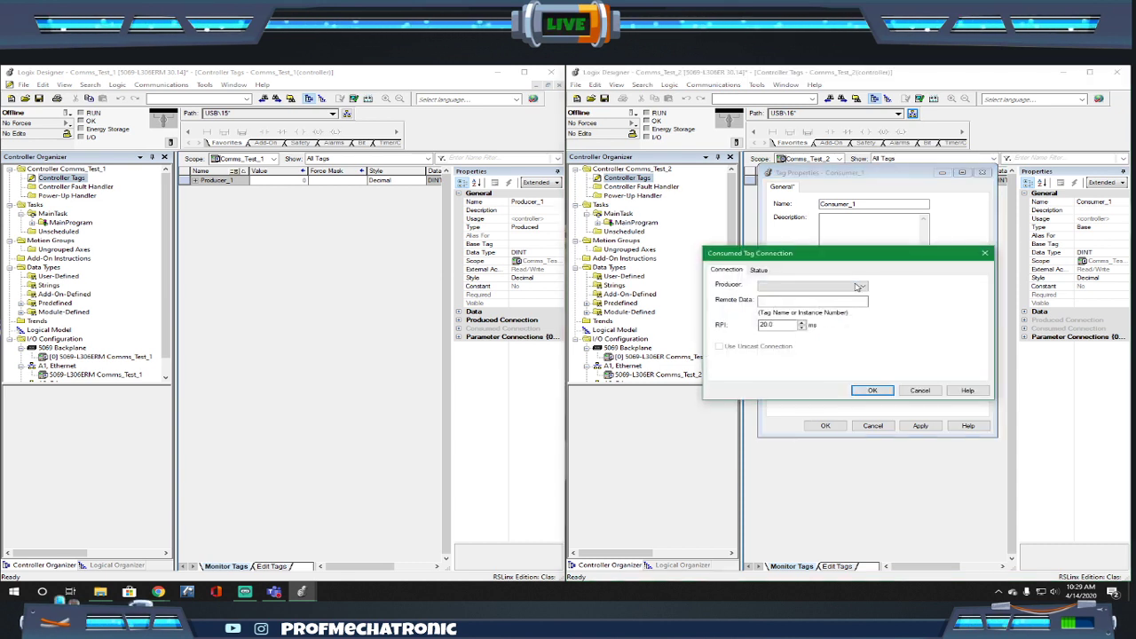
pyautogui.click(863, 286)
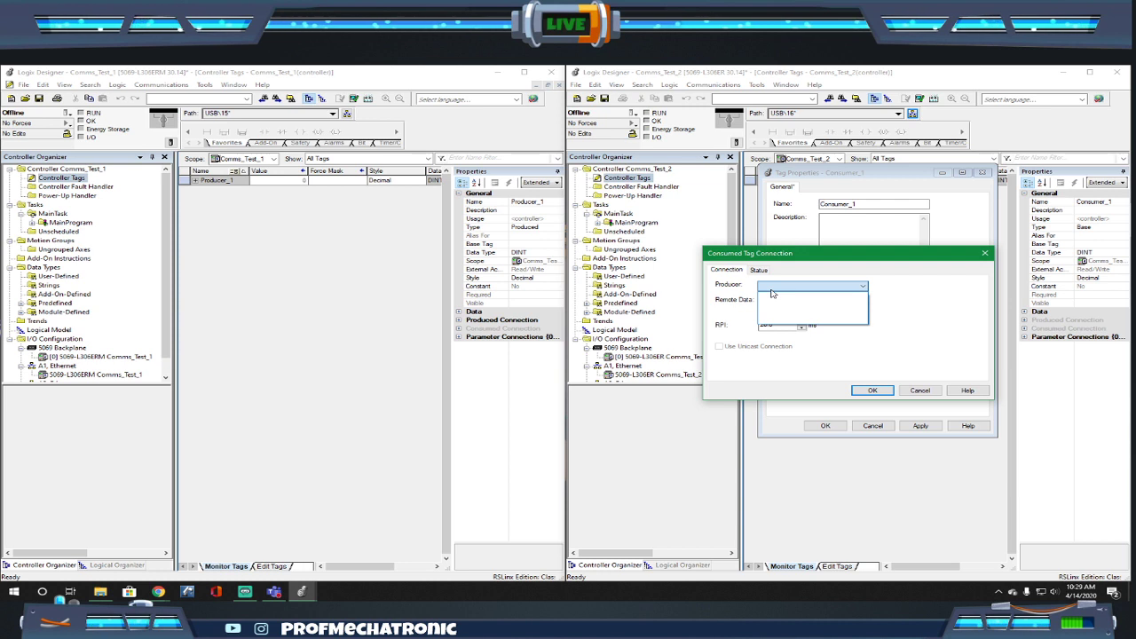
pyautogui.click(882, 293)
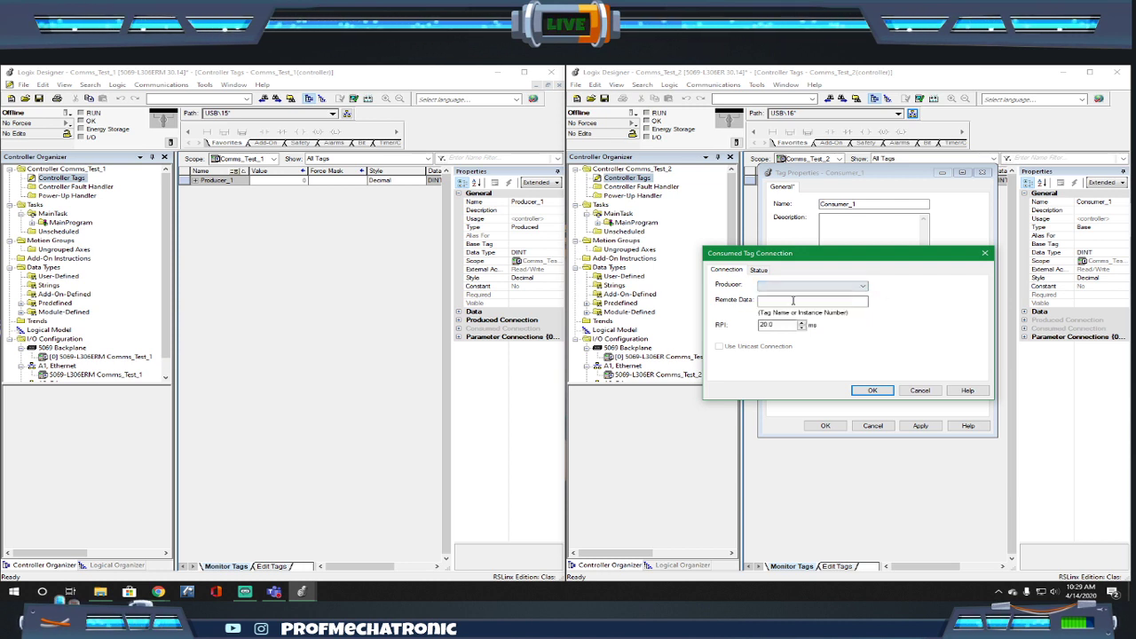
pyautogui.click(924, 390)
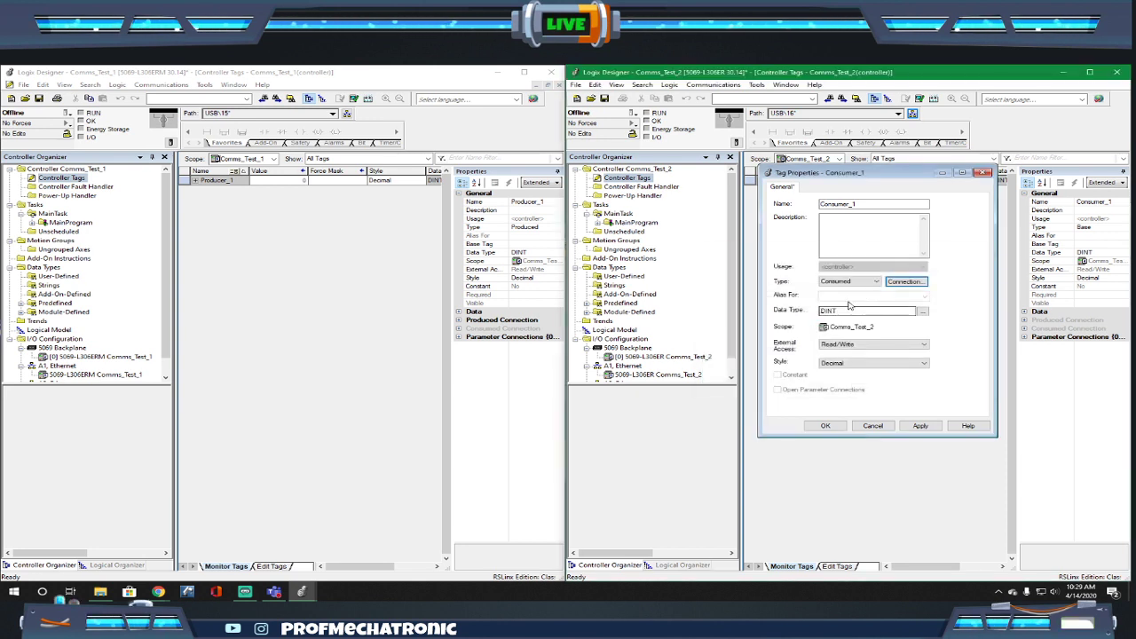
pyautogui.click(900, 284)
pyautogui.click(812, 286)
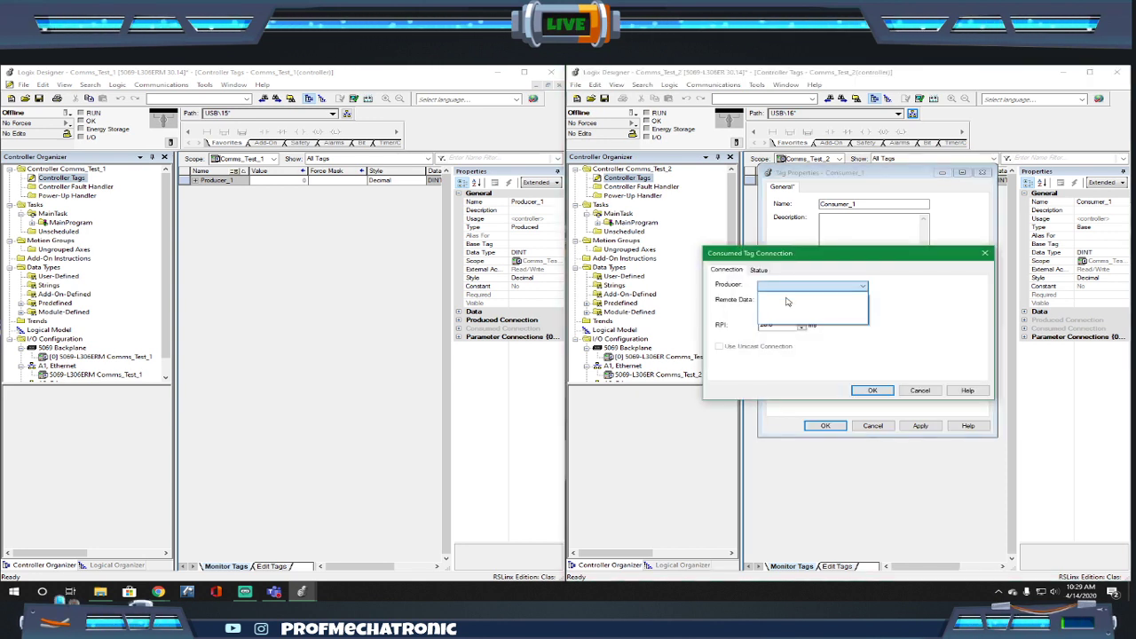
pyautogui.click(932, 389)
pyautogui.click(922, 393)
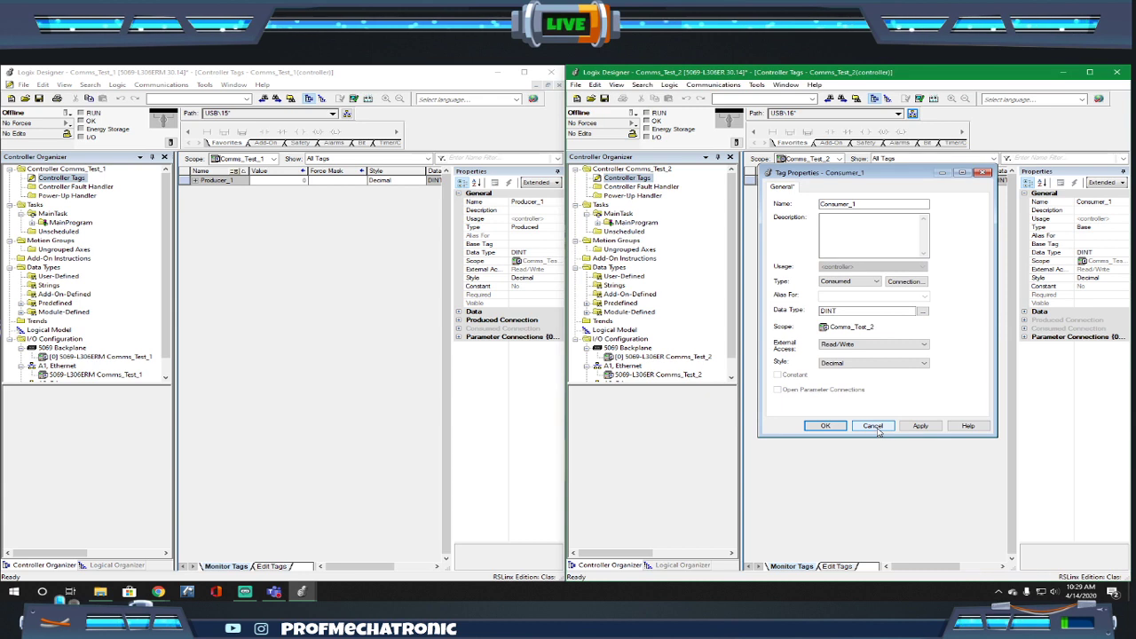
pyautogui.click(874, 426)
# Start adding a new module to the A1 Ethernet port in Comms_Test_2 and search the module catalog for 5380.
pyautogui.click(733, 366)
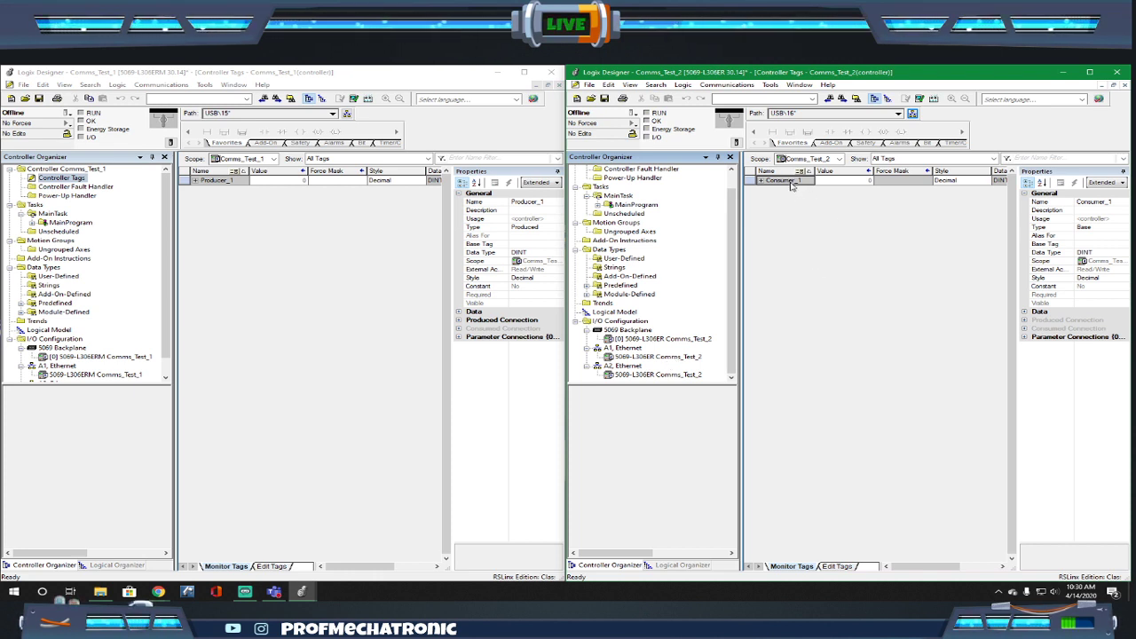
pyautogui.rightClick(637, 351)
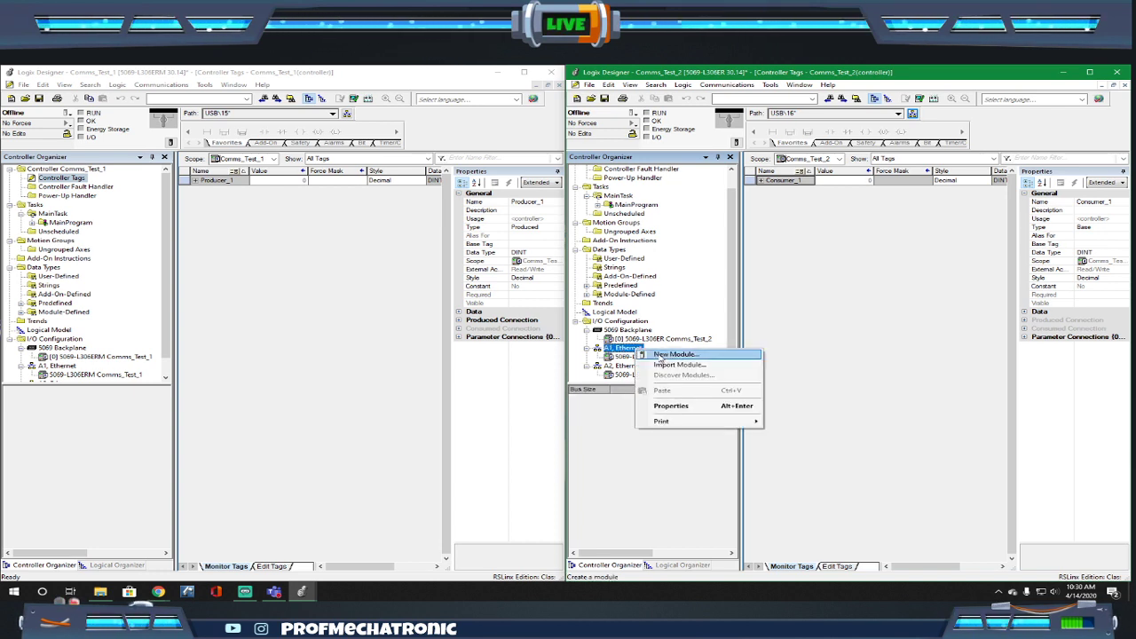
pyautogui.click(658, 355)
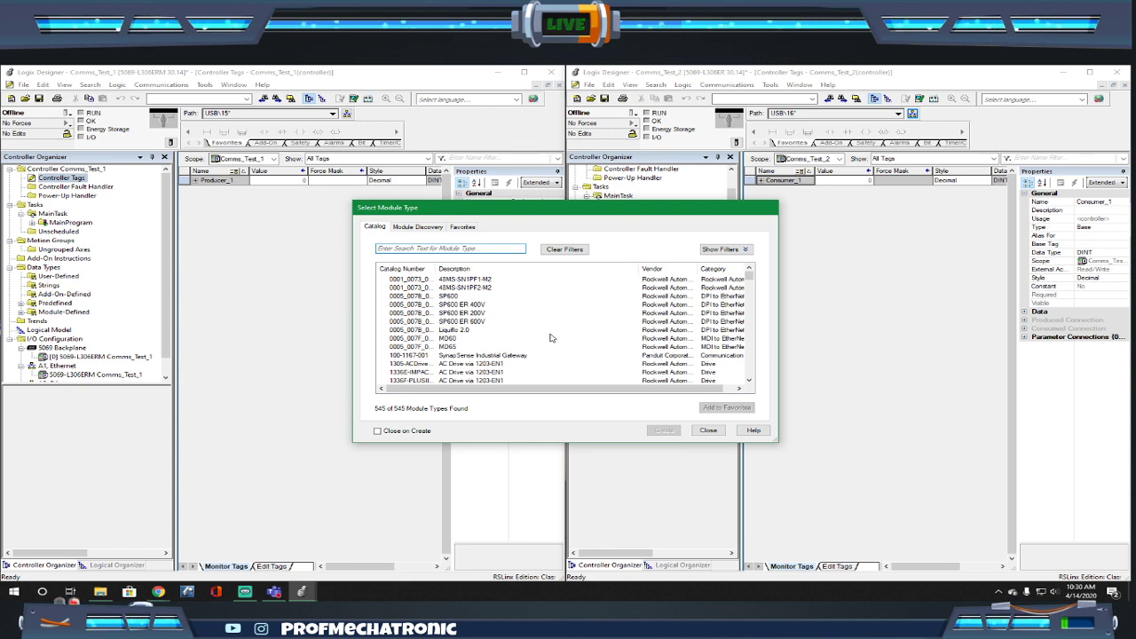
pyautogui.scroll(-4, 586, 315)
pyautogui.scroll(-10, 586, 315)
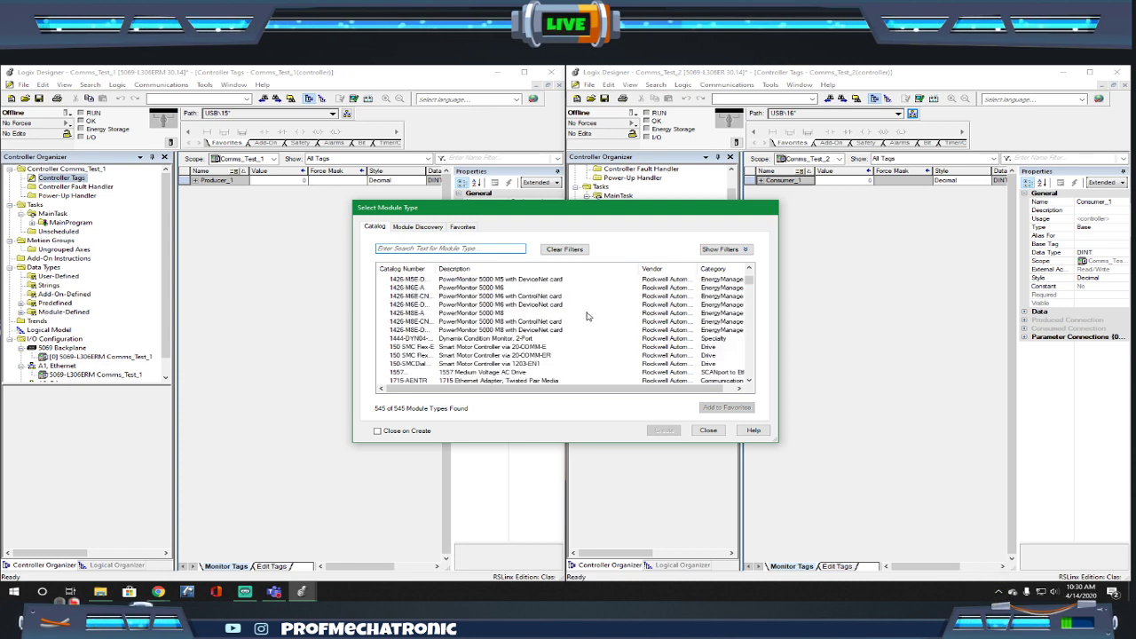
pyautogui.moveTo(750, 285)
pyautogui.mouseDown()
pyautogui.moveTo(750, 353)
pyautogui.moveTo(750, 274)
pyautogui.mouseUp()
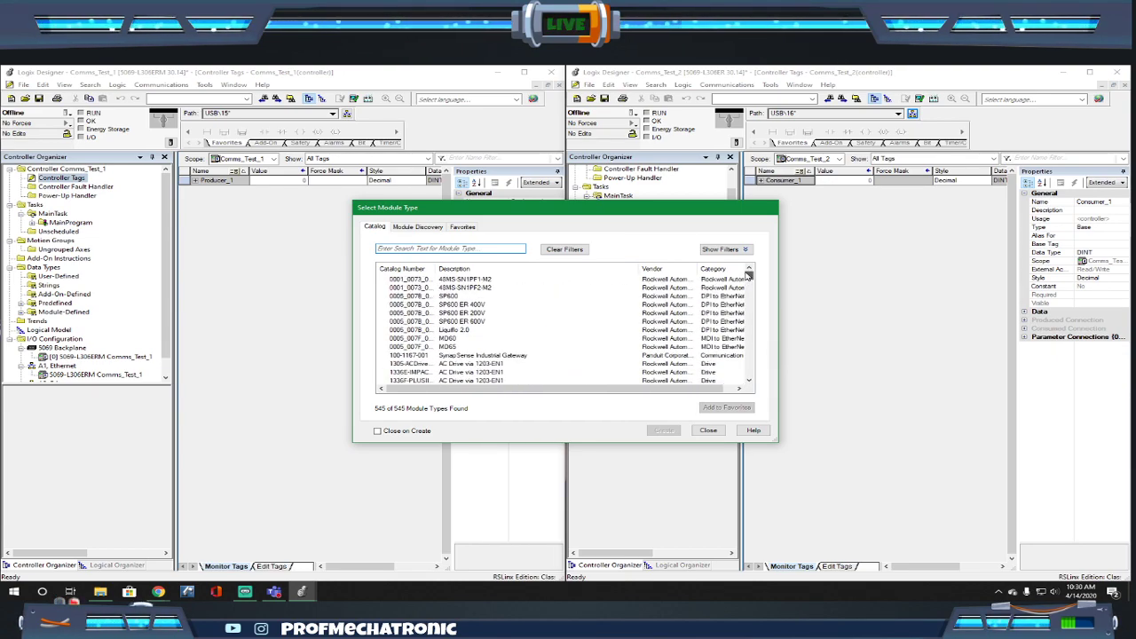
pyautogui.click(475, 248)
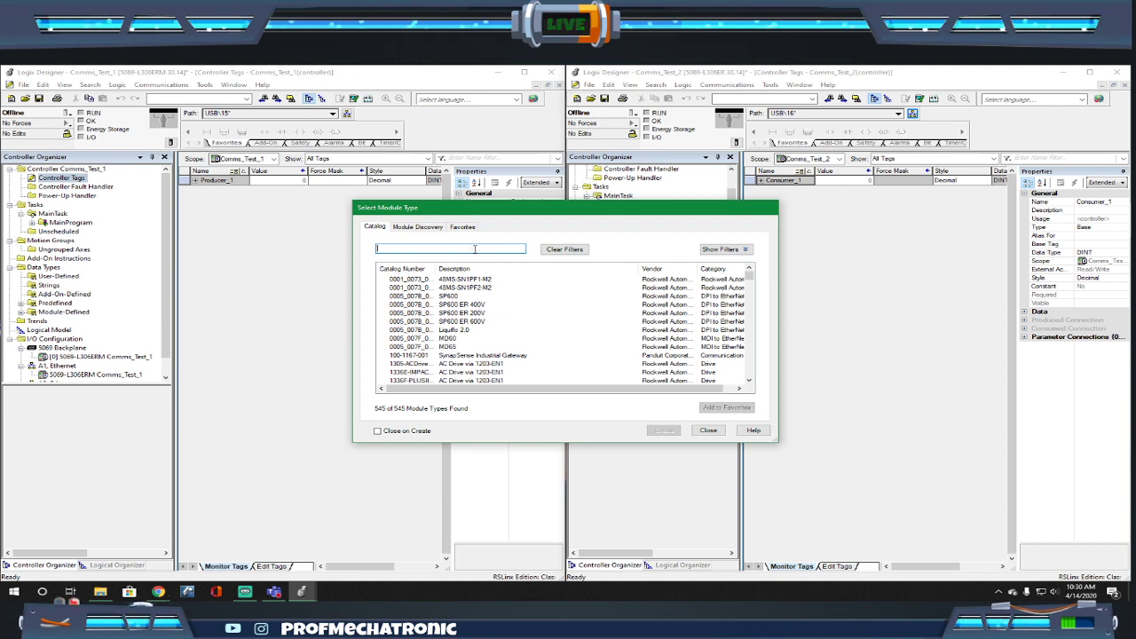
pyautogui.write('80')
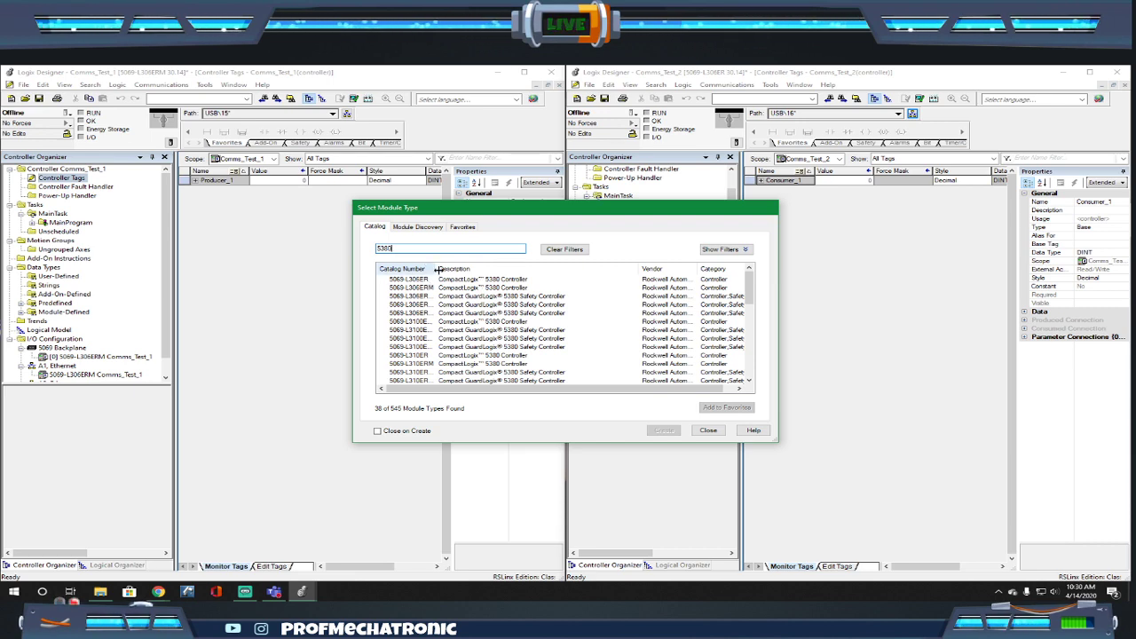
# Widen the catalog number column and create a 5069-L306ERM CompactLogix 5380 controller module.
pyautogui.moveTo(437, 268); pyautogui.dragTo(465, 268)
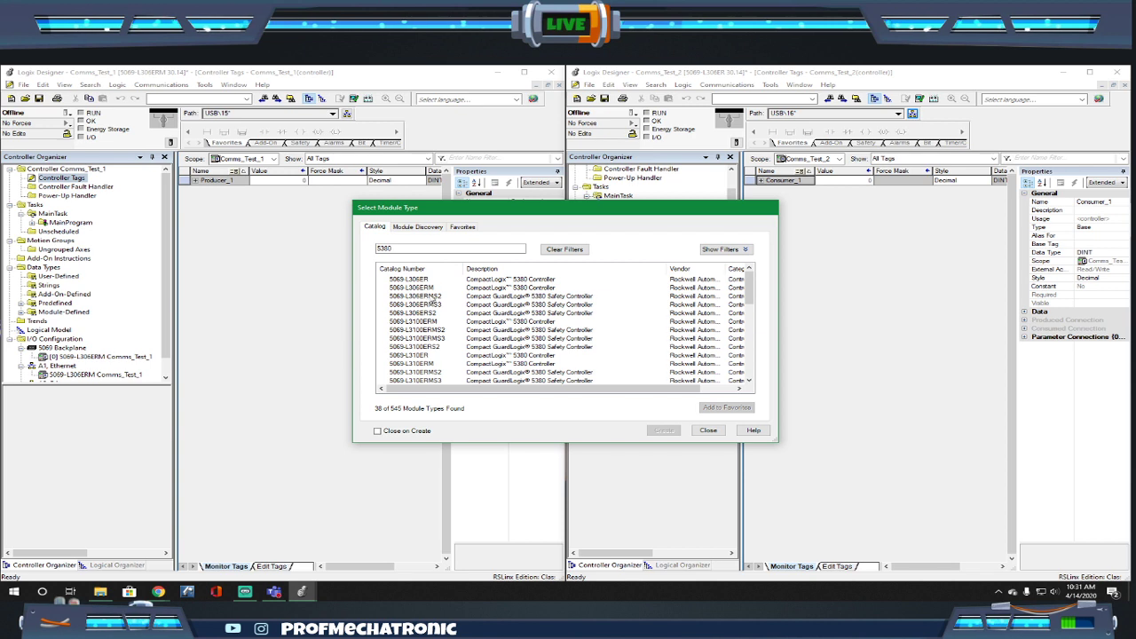
pyautogui.click(423, 292)
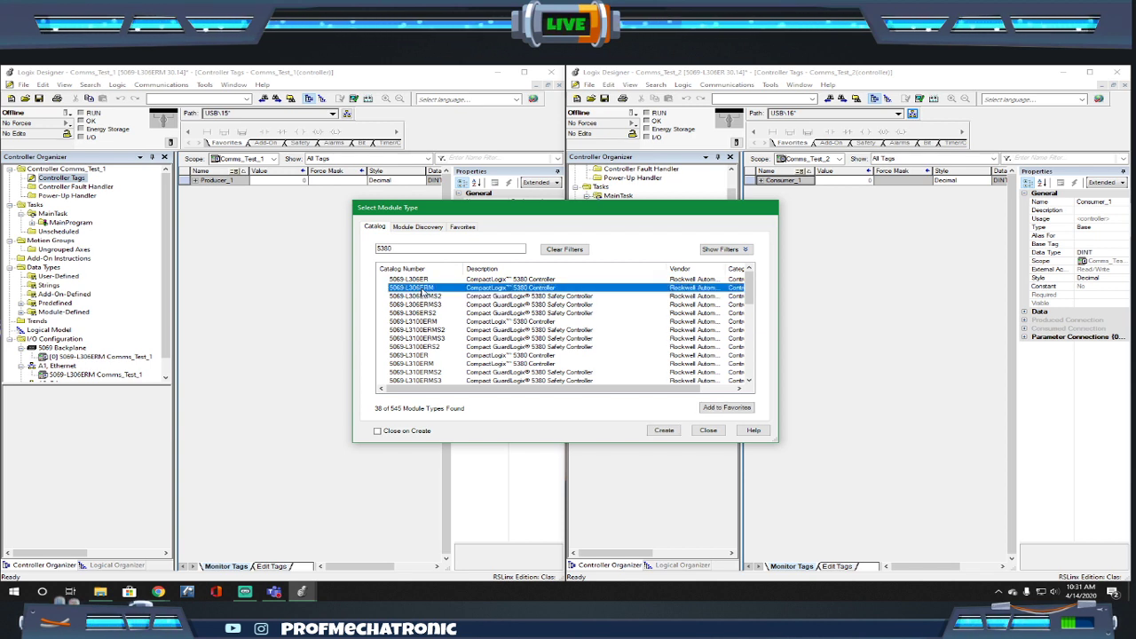
pyautogui.click(664, 430)
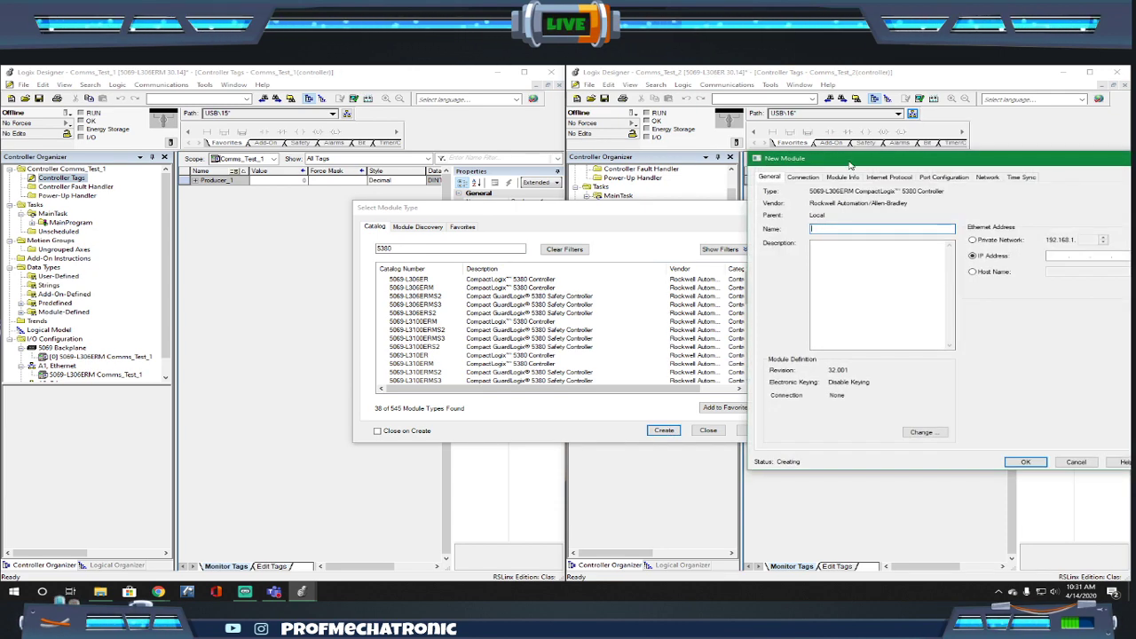
# Name the new module Comms_Test_1 and set its Ethernet address to private network 192.168.1.1.
pyautogui.moveTo(850, 166); pyautogui.dragTo(702, 160)
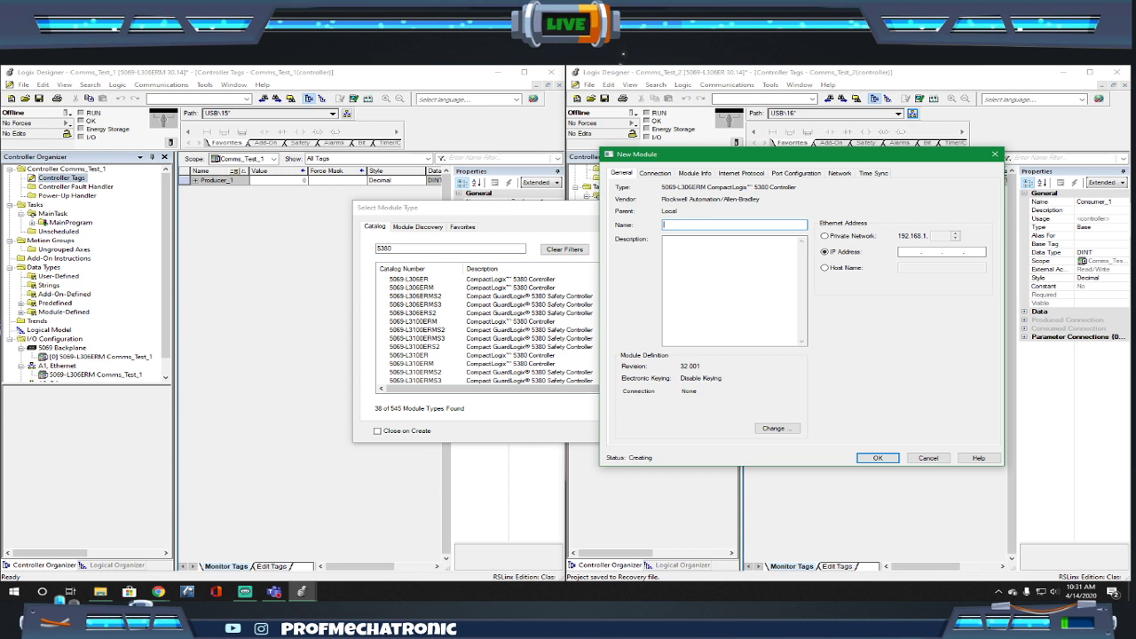
pyautogui.write('Comms_Test_1')
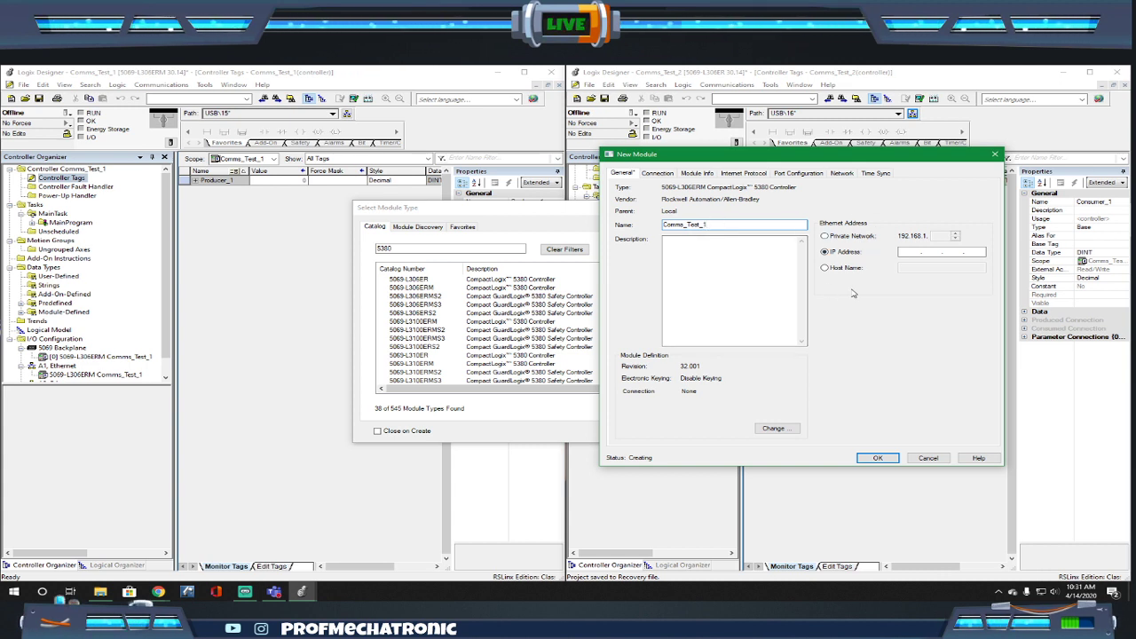
pyautogui.click(939, 235)
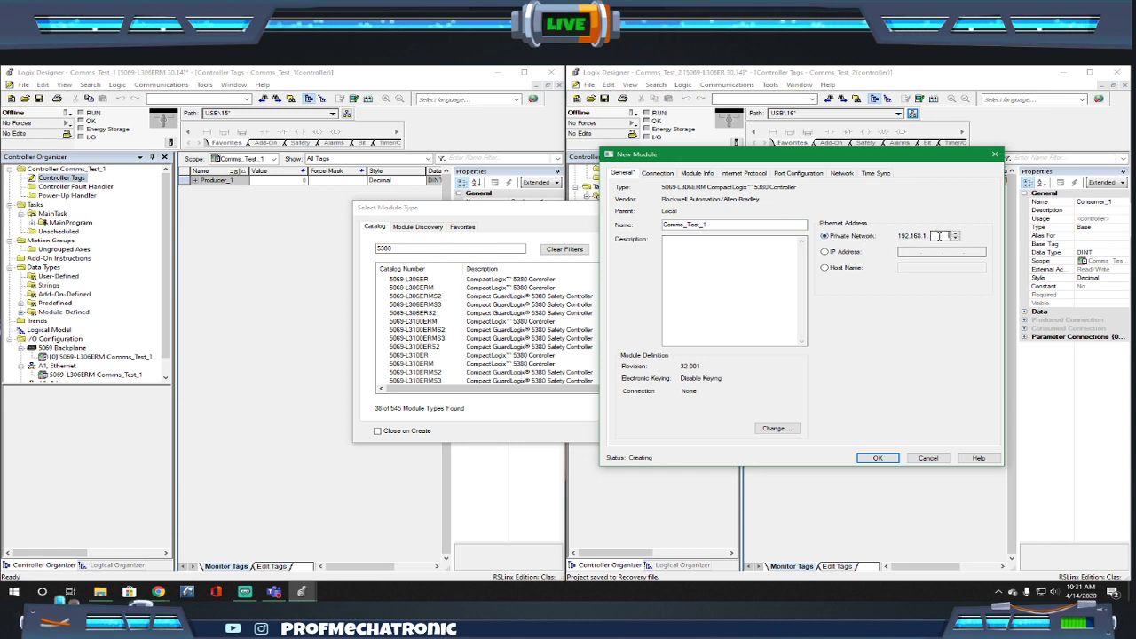
pyautogui.write('1')
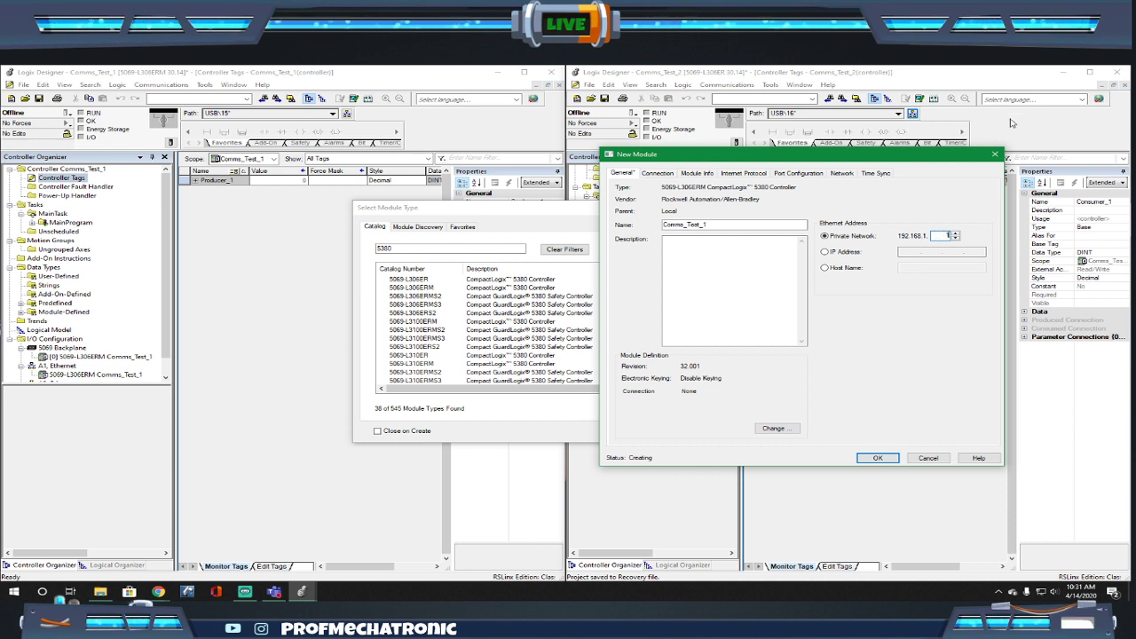
# Check the Internet Protocol settings of the A1 Ethernet port in Comms_Test_1, and return to the new module's setup in Comms_Test_2.
pyautogui.rightClick(56, 365)
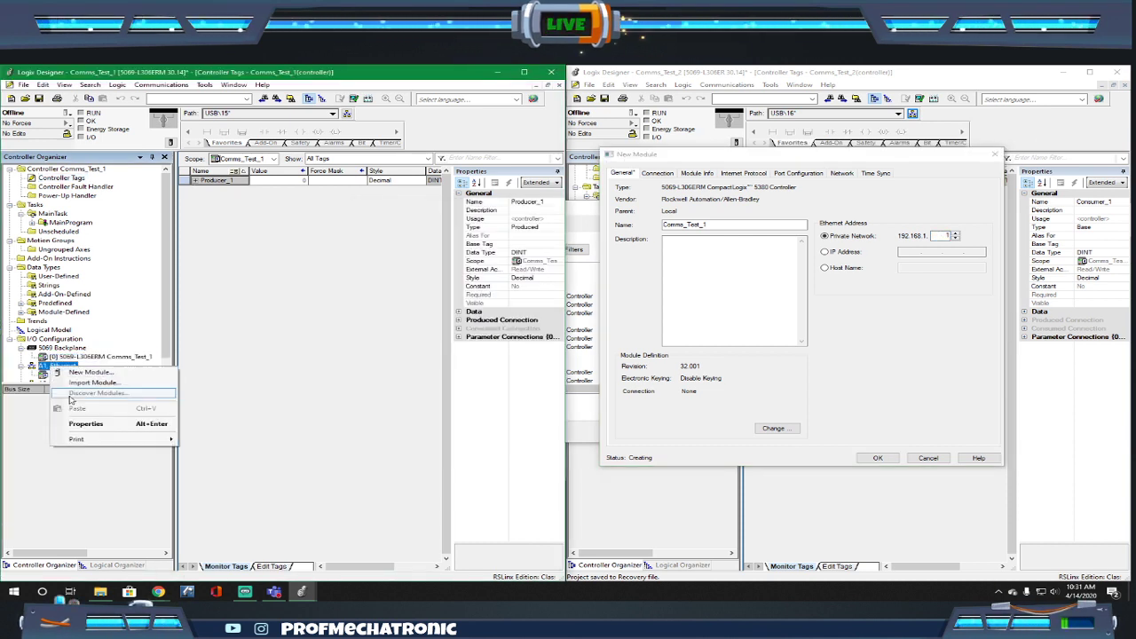
pyautogui.click(85, 423)
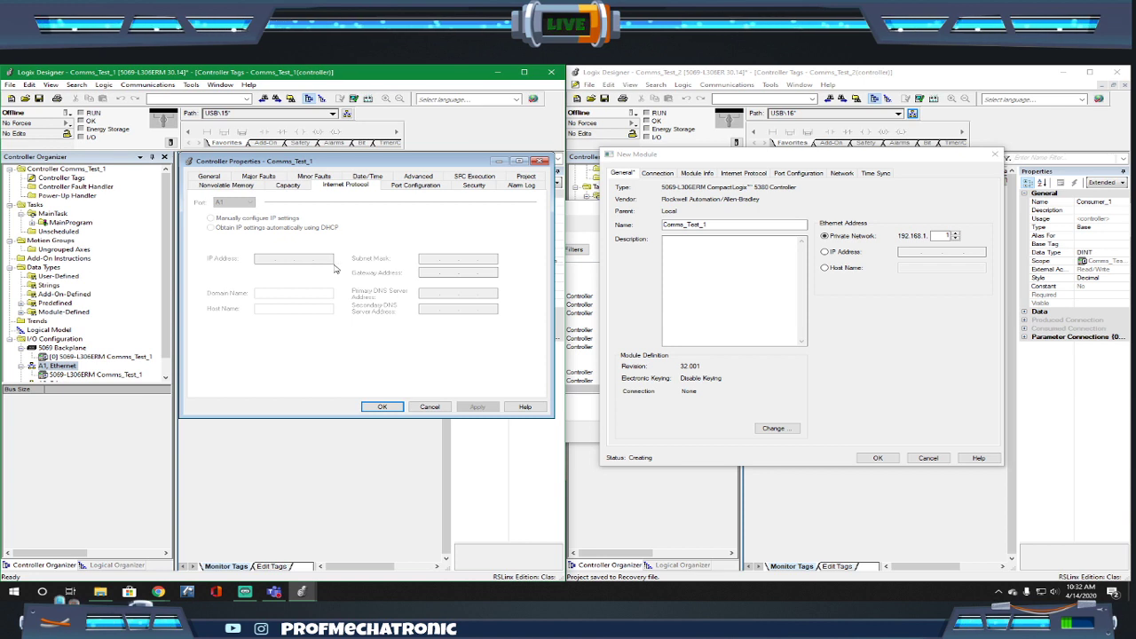
pyautogui.click(379, 407)
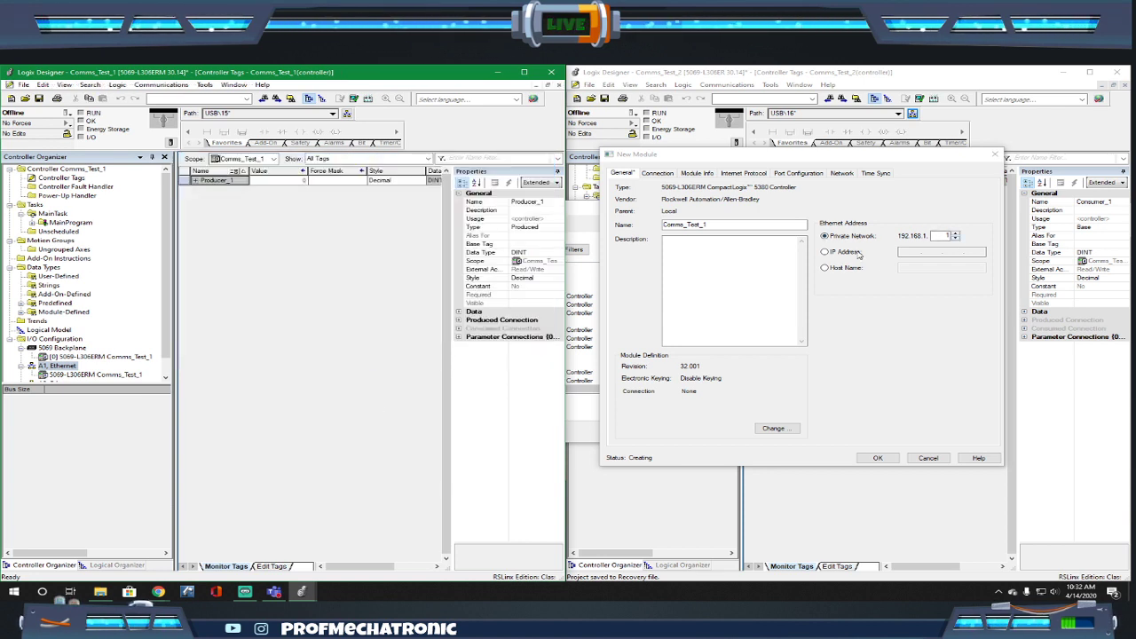
pyautogui.click(798, 154)
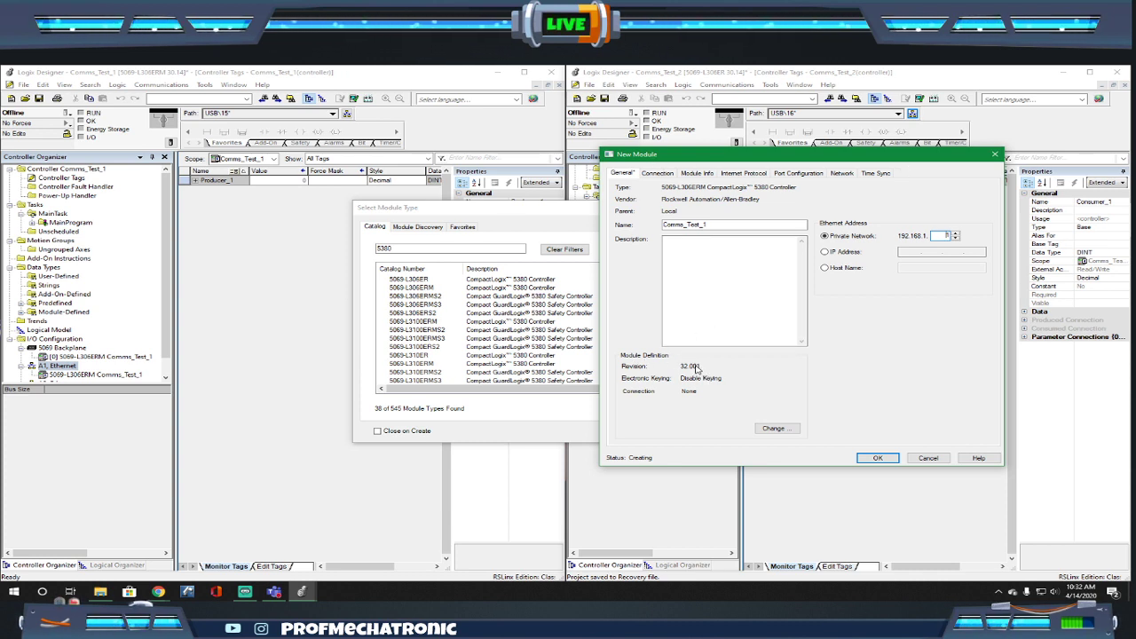
# Set the new module's definition to revision 30 with Disable Keying and connection None, and accept the module definition change.
pyautogui.click(775, 430)
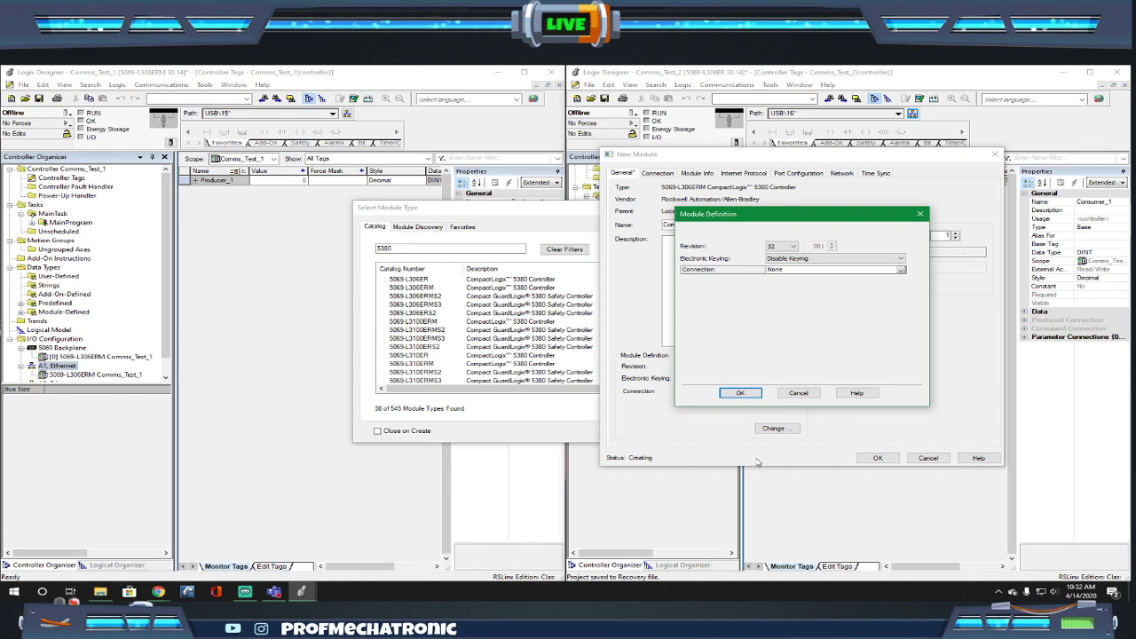
pyautogui.click(782, 246)
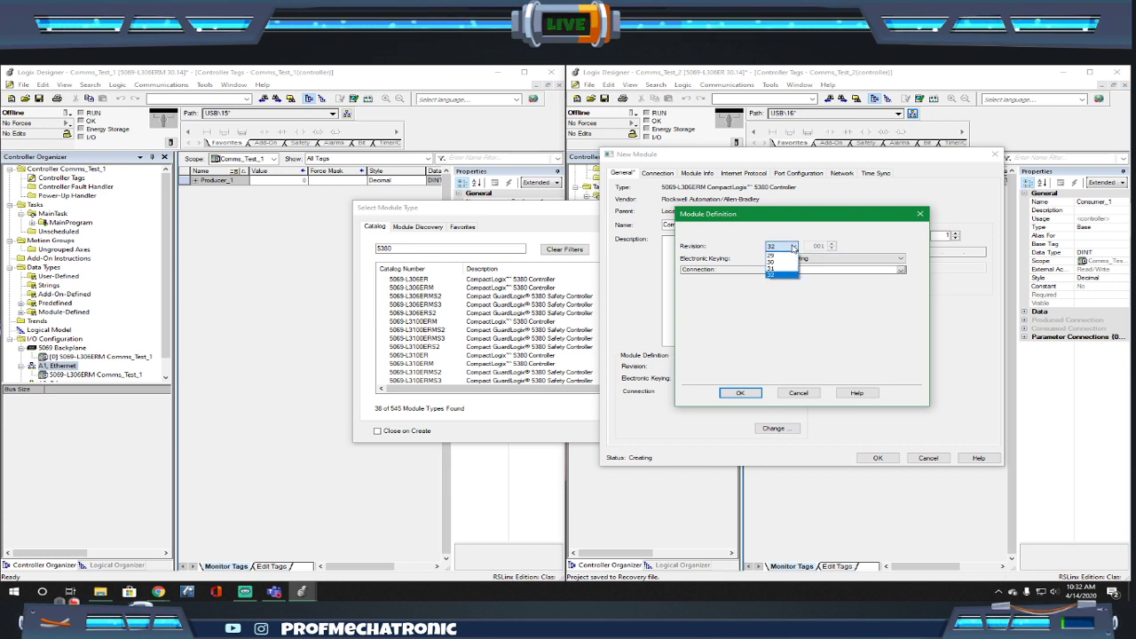
pyautogui.click(784, 262)
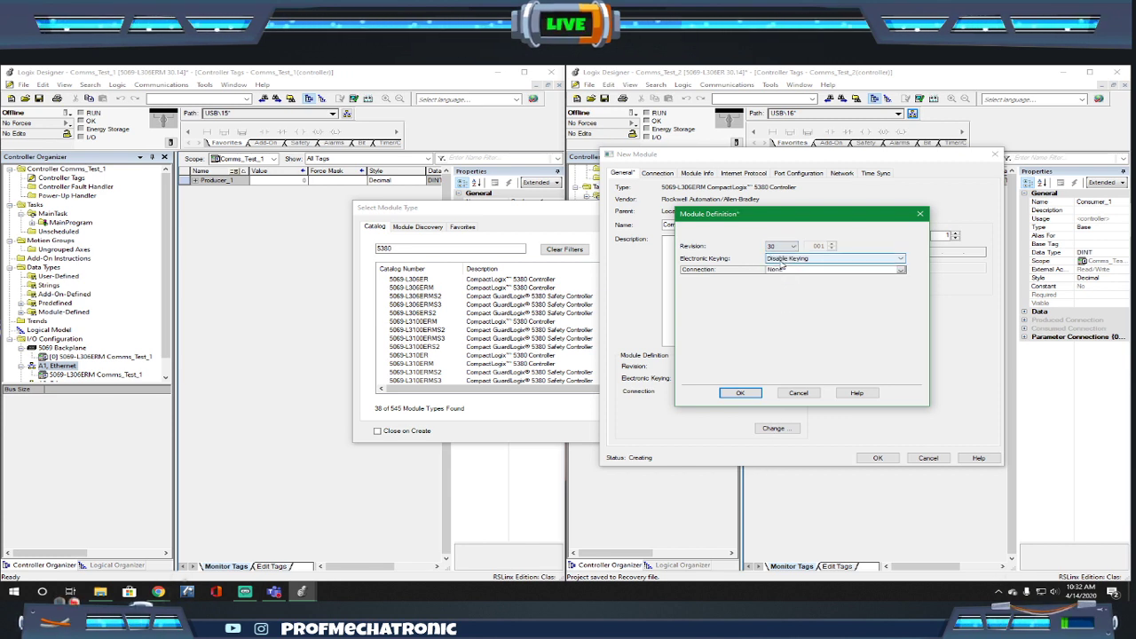
pyautogui.click(778, 248)
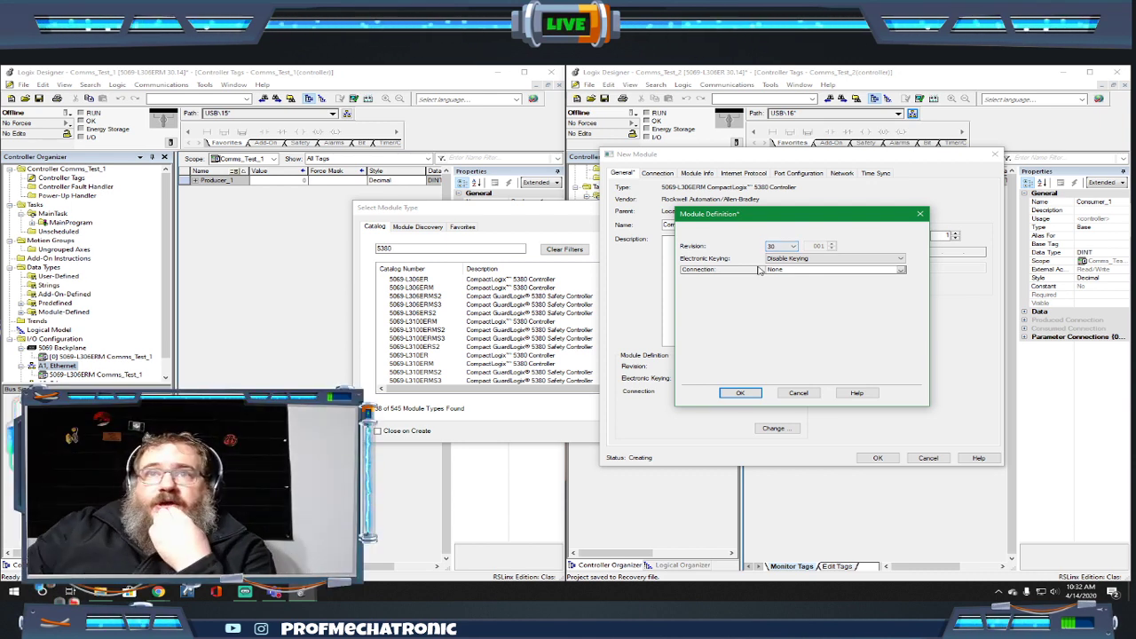
pyautogui.click(769, 259)
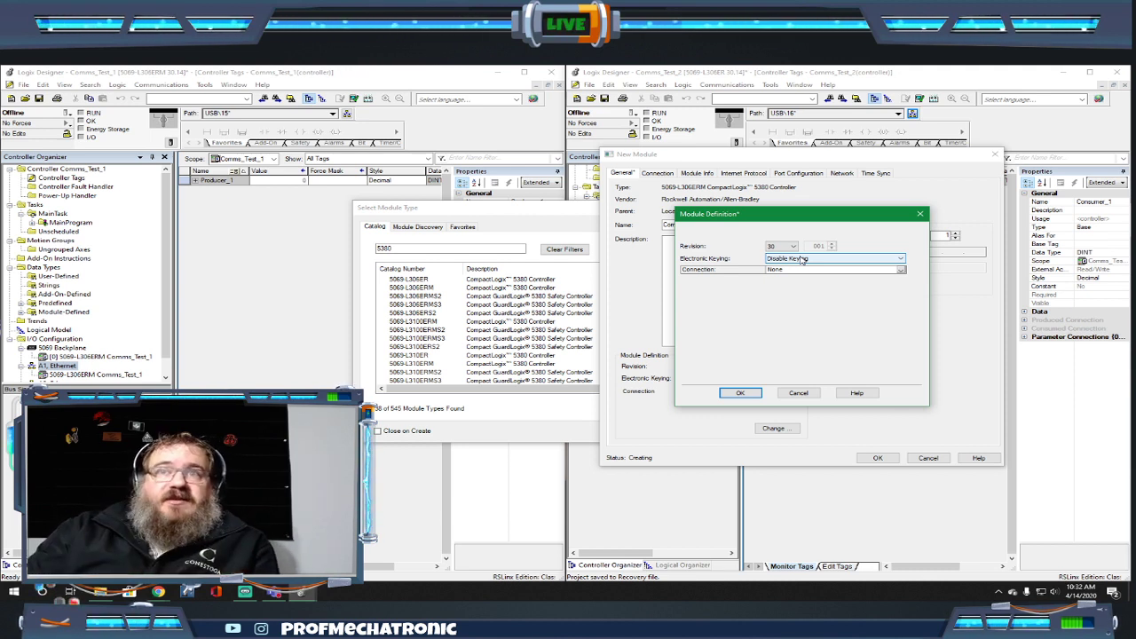
pyautogui.click(801, 258)
pyautogui.click(810, 270)
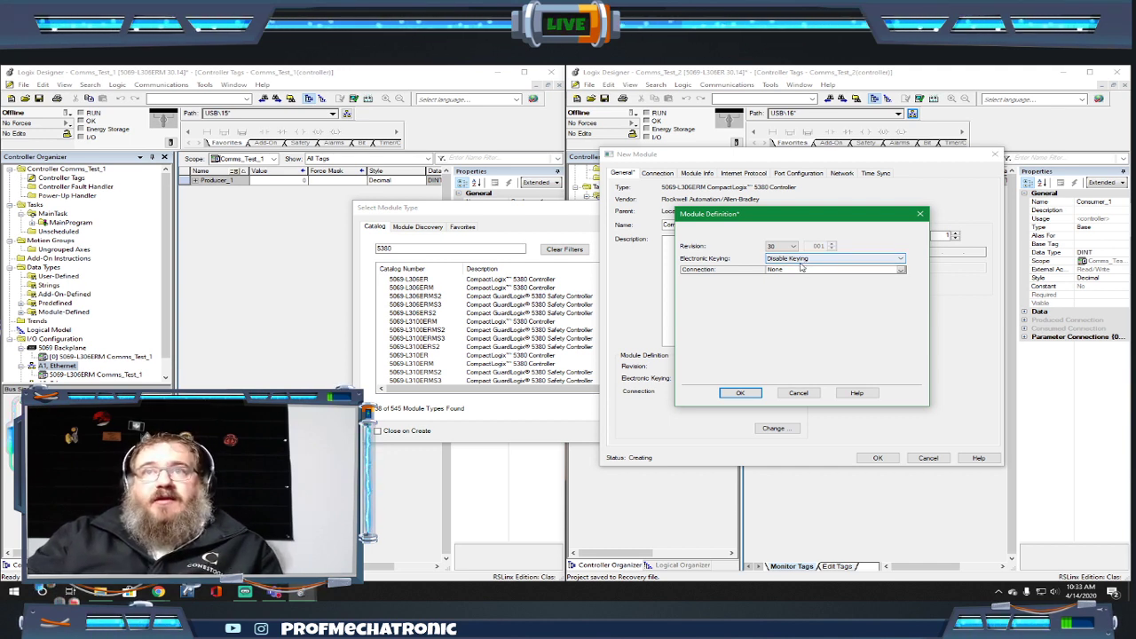
pyautogui.click(807, 271)
pyautogui.click(806, 271)
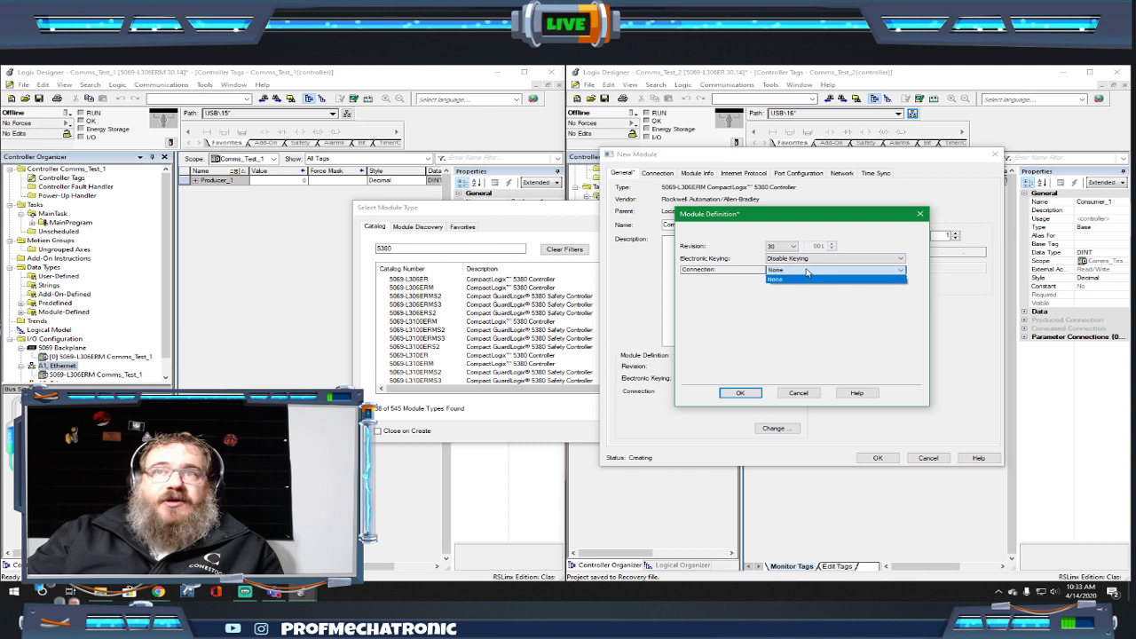
pyautogui.click(771, 278)
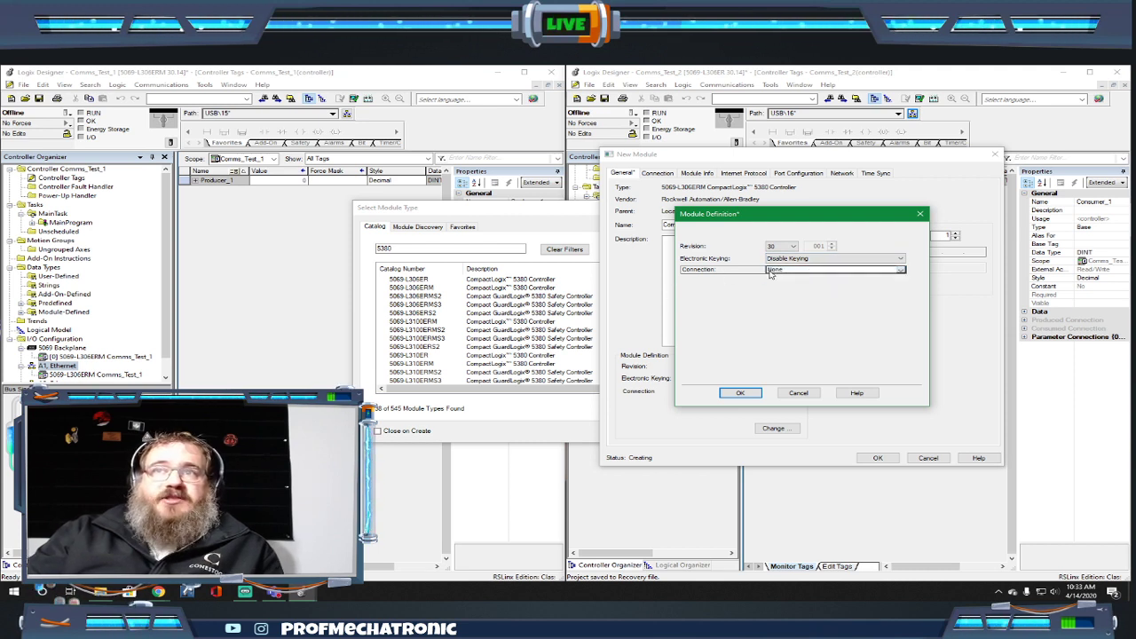
pyautogui.click(748, 396)
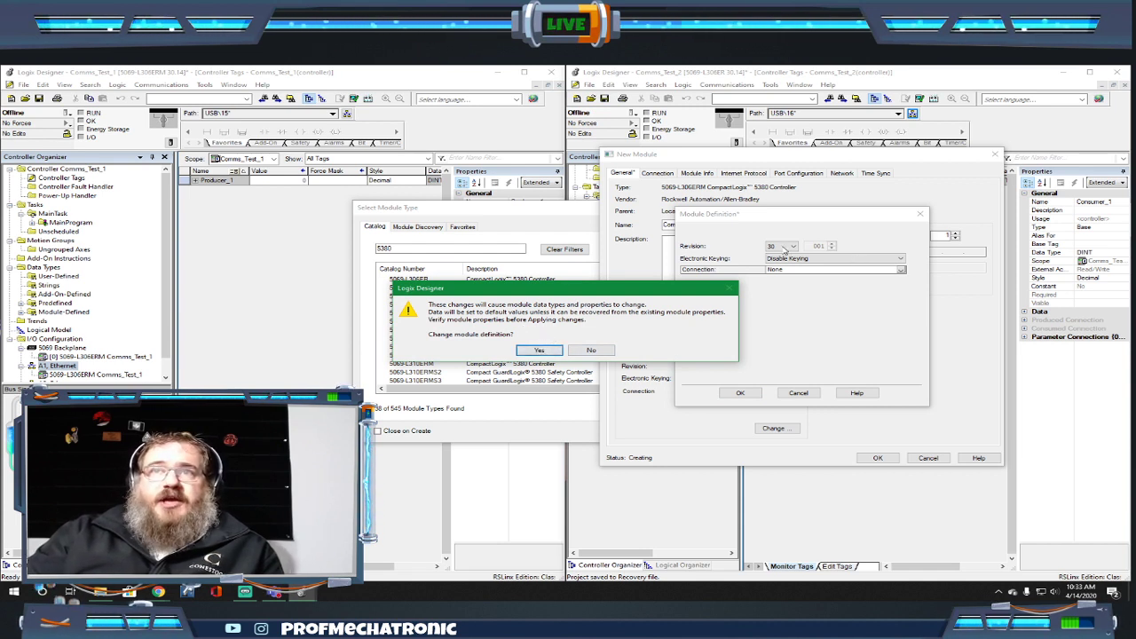
pyautogui.click(540, 352)
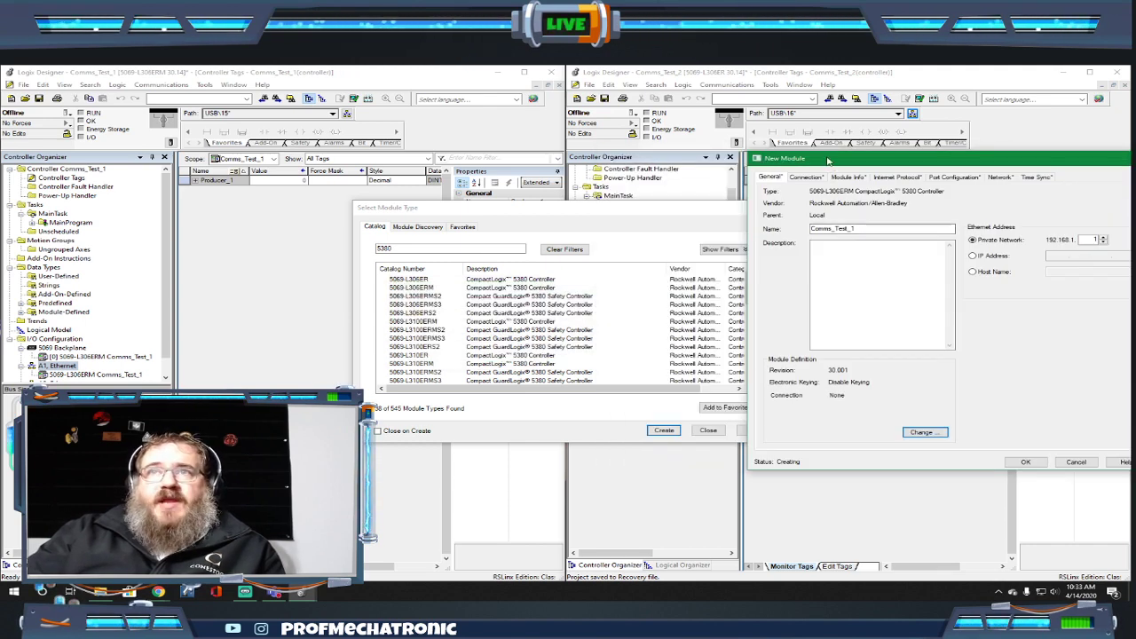
# Review the new module's connection, module info, Internet Protocol, port configuration, network and time sync settings.
pyautogui.moveTo(832, 164); pyautogui.dragTo(708, 166)
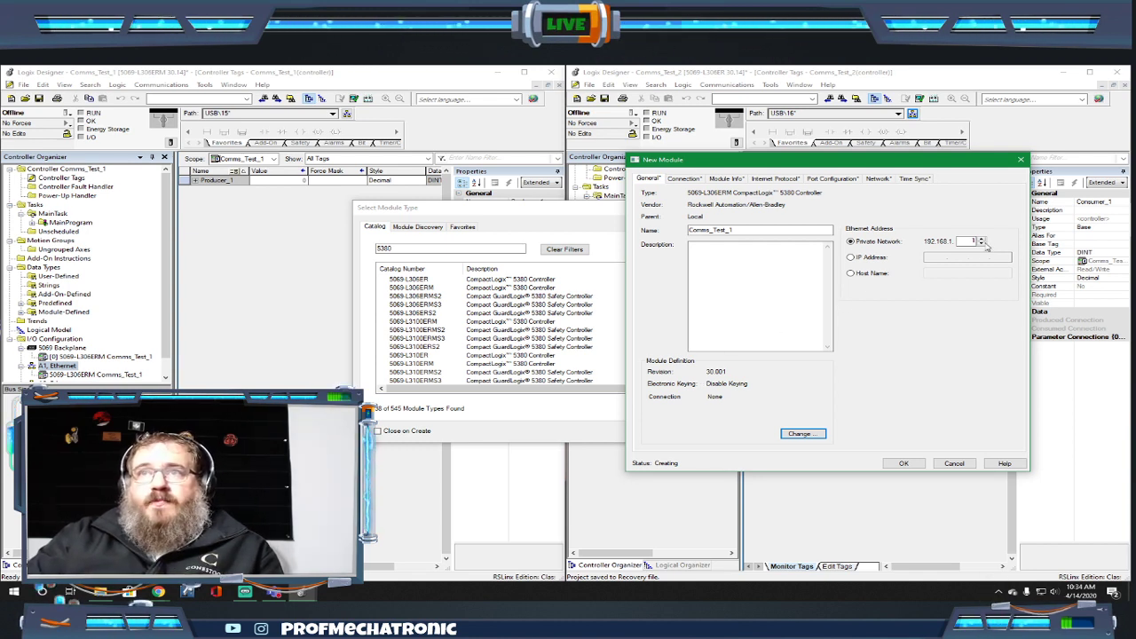
pyautogui.click(683, 178)
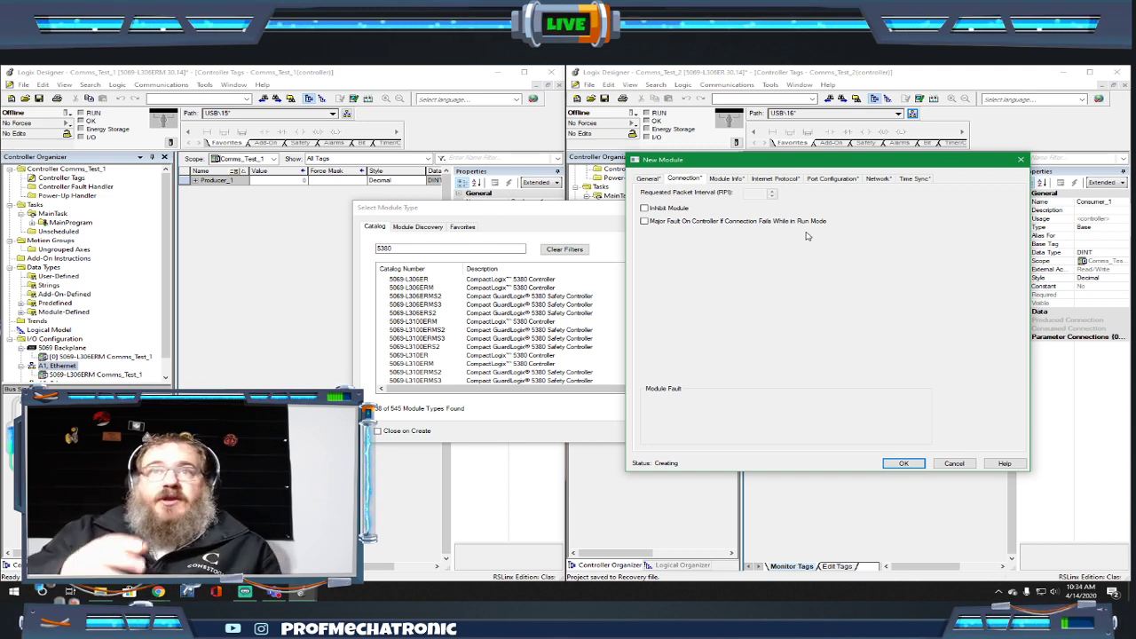
pyautogui.click(725, 179)
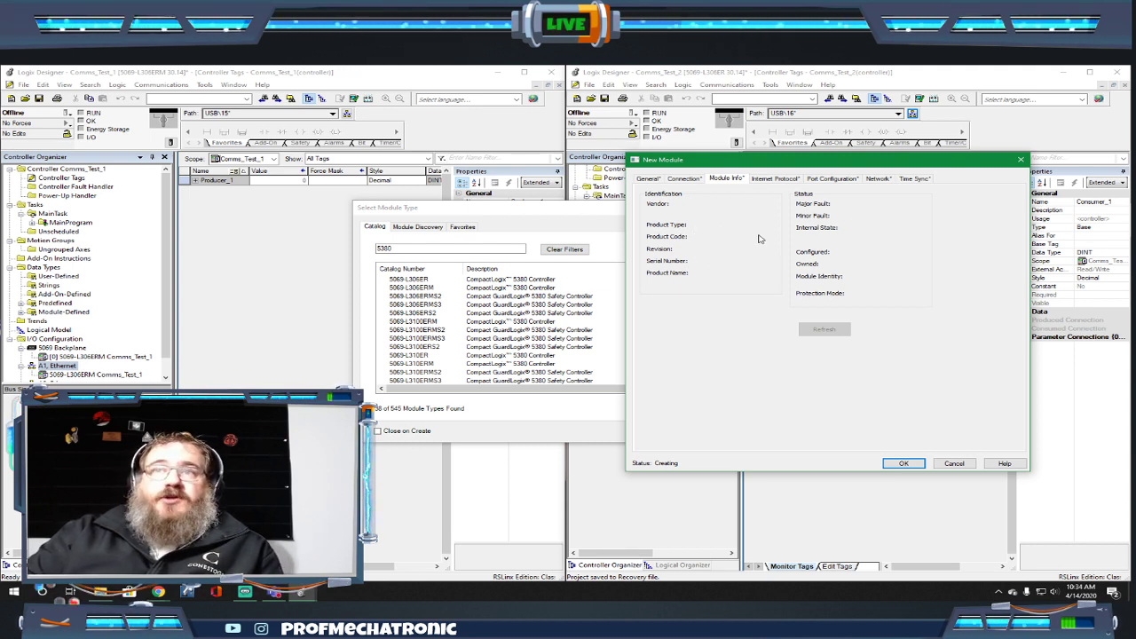
pyautogui.click(780, 180)
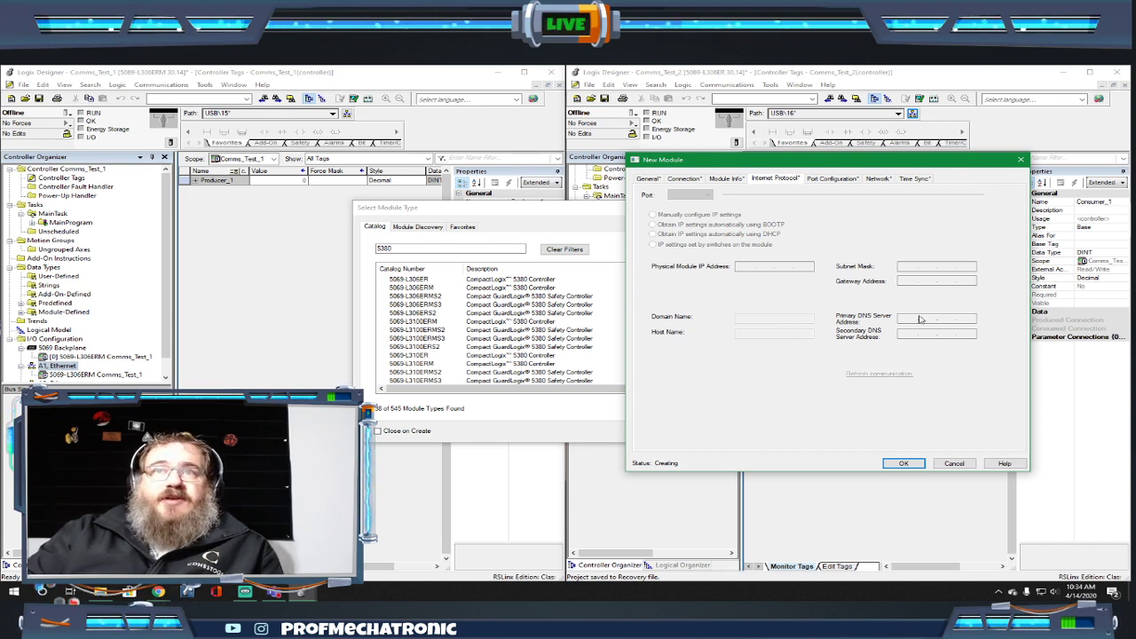
pyautogui.click(821, 181)
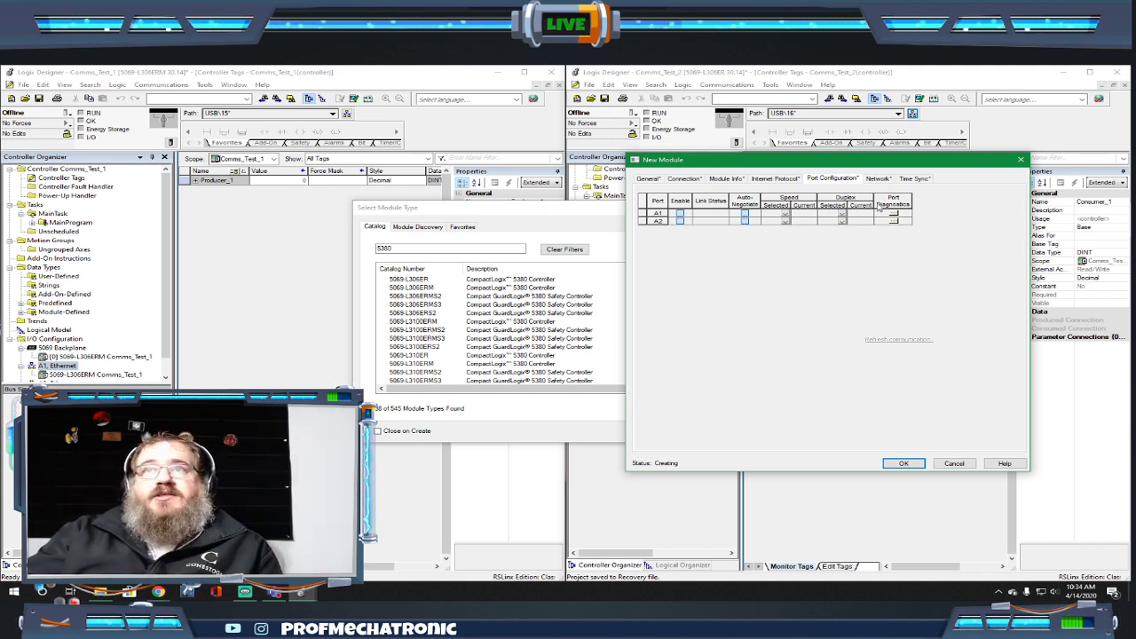
pyautogui.click(886, 180)
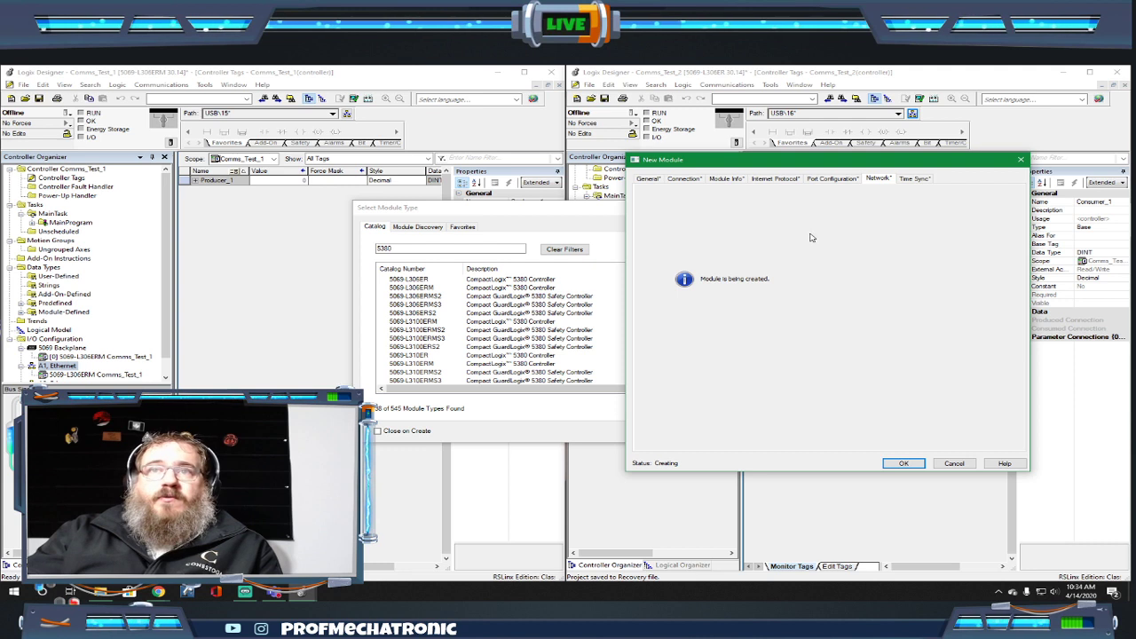
pyautogui.click(909, 180)
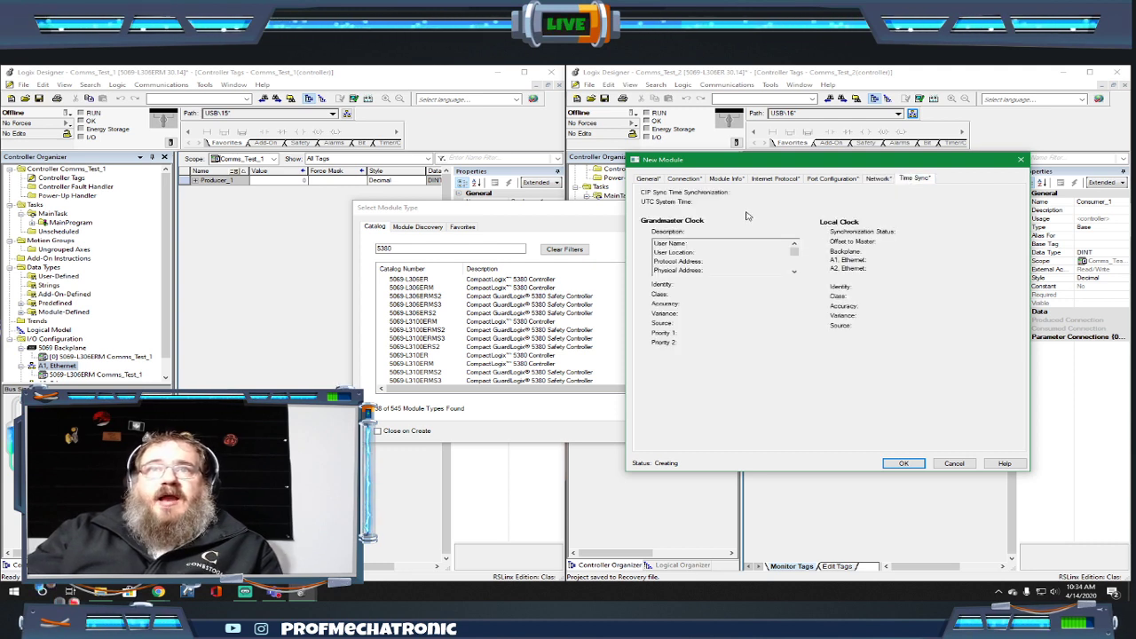
# Finish creating the Comms_Test_1 module from its general settings and close the module catalog.
pyautogui.click(649, 179)
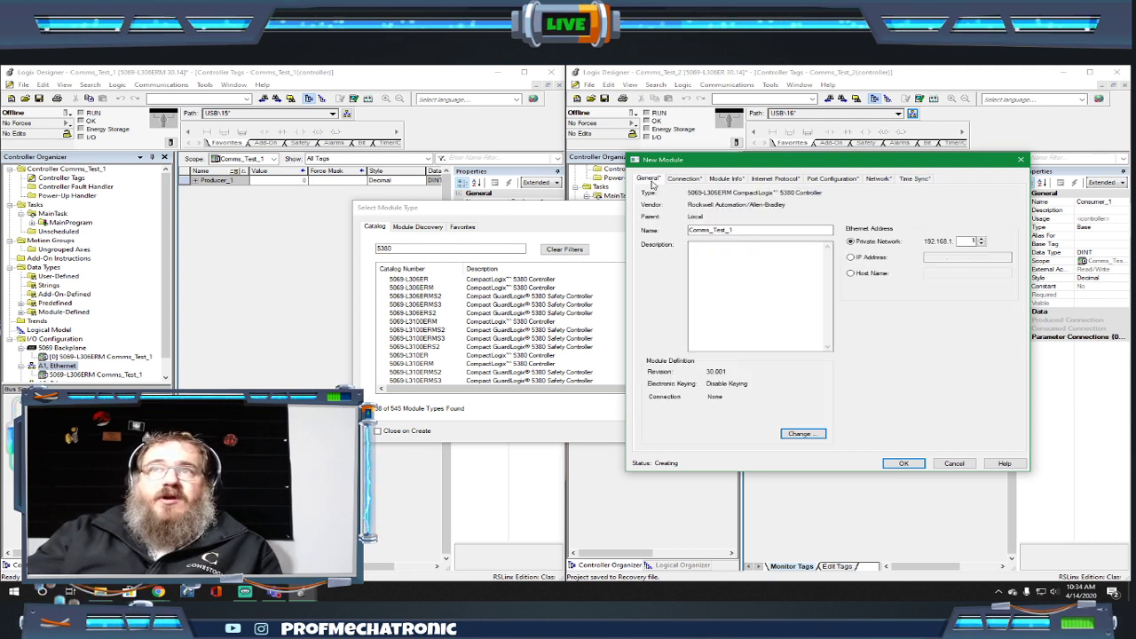
pyautogui.click(905, 464)
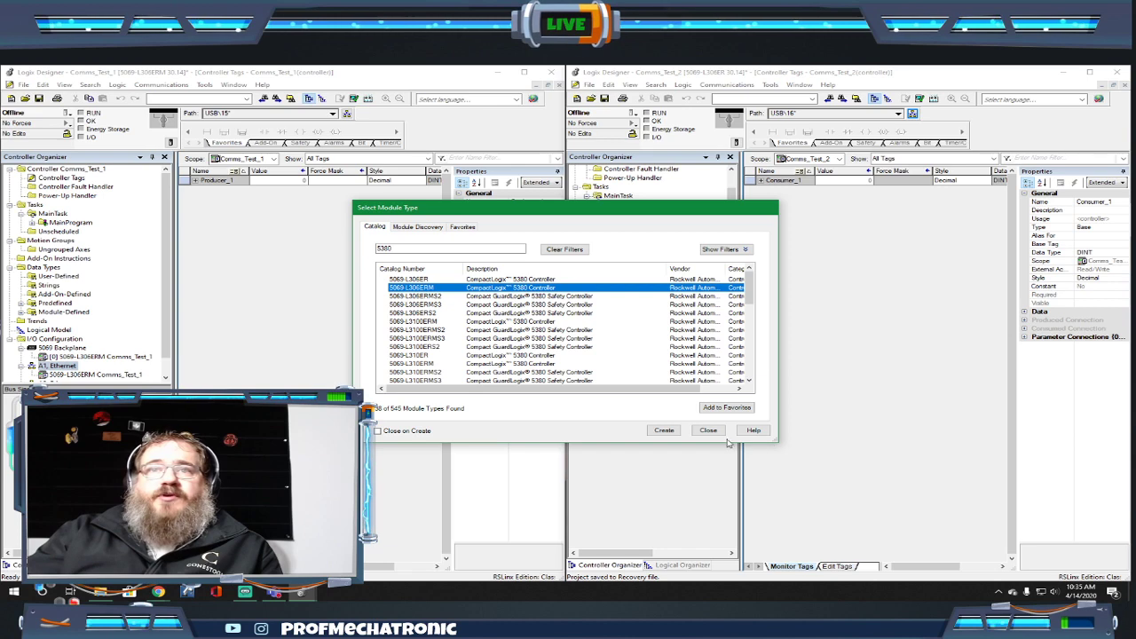
pyautogui.click(709, 431)
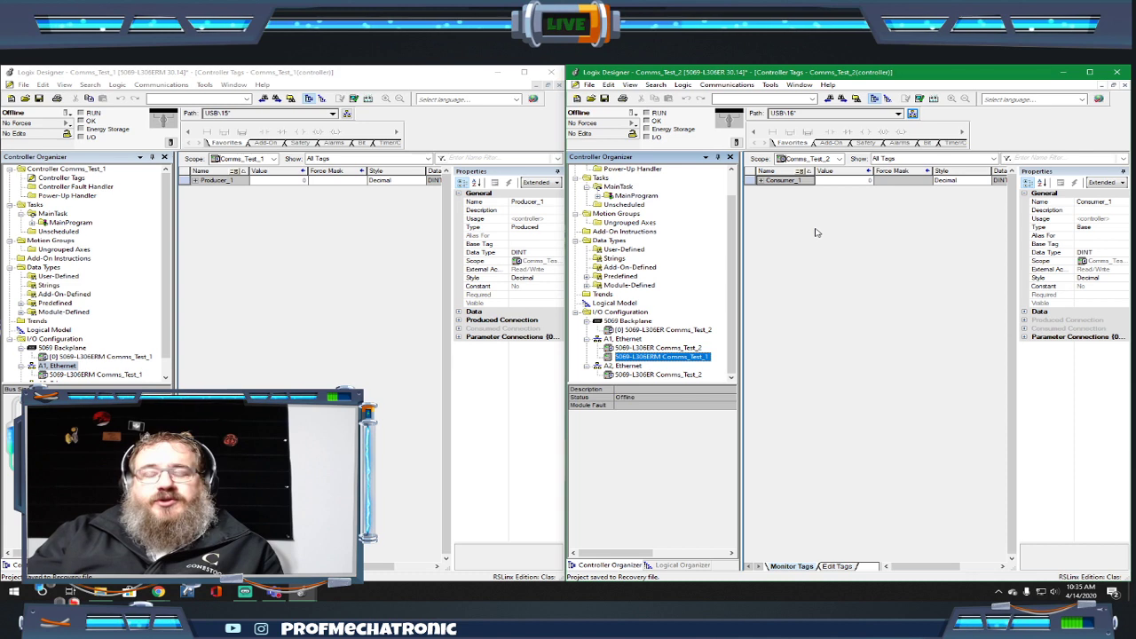
# Change the Consumer_1 tag in Comms_Test_2 to type Consumed and open its connection settings.
pyautogui.rightClick(792, 185)
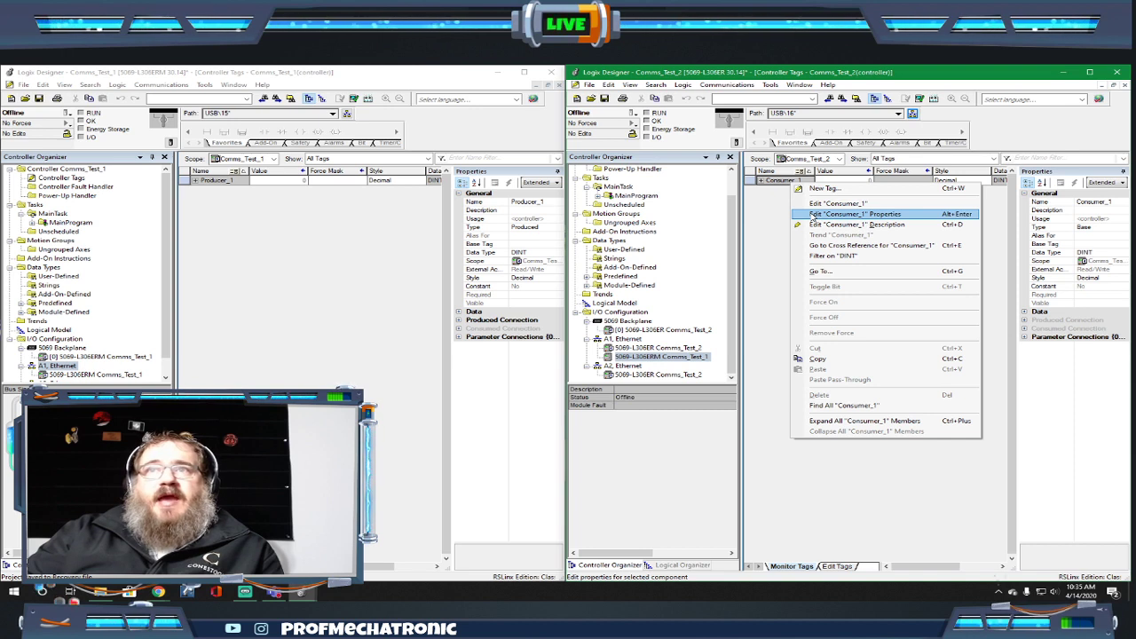
pyautogui.click(813, 216)
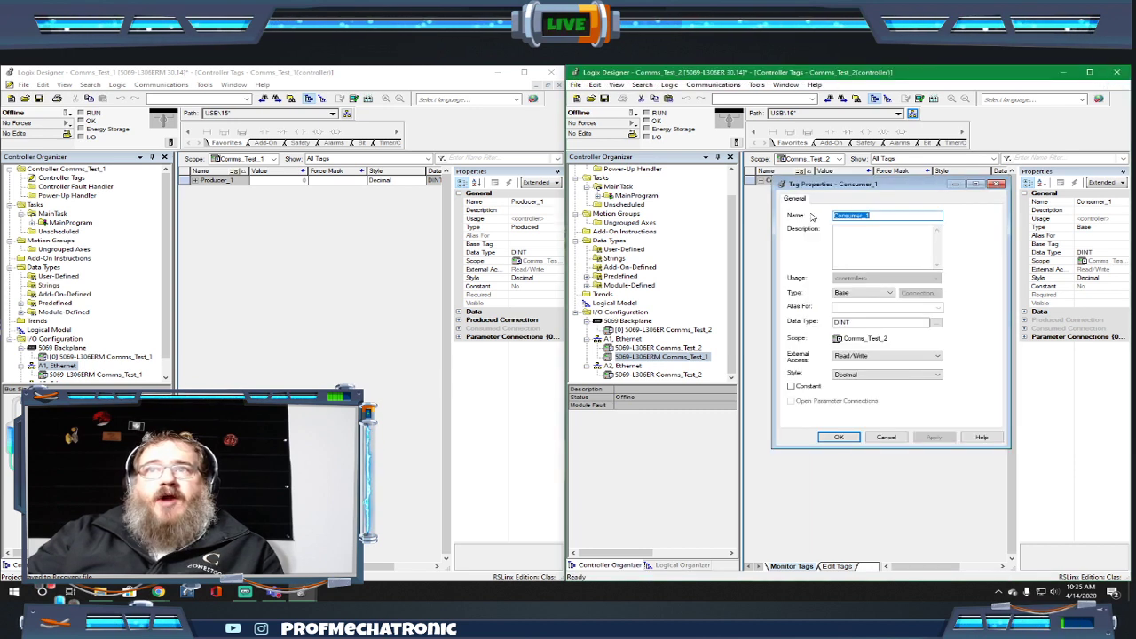
pyautogui.click(888, 293)
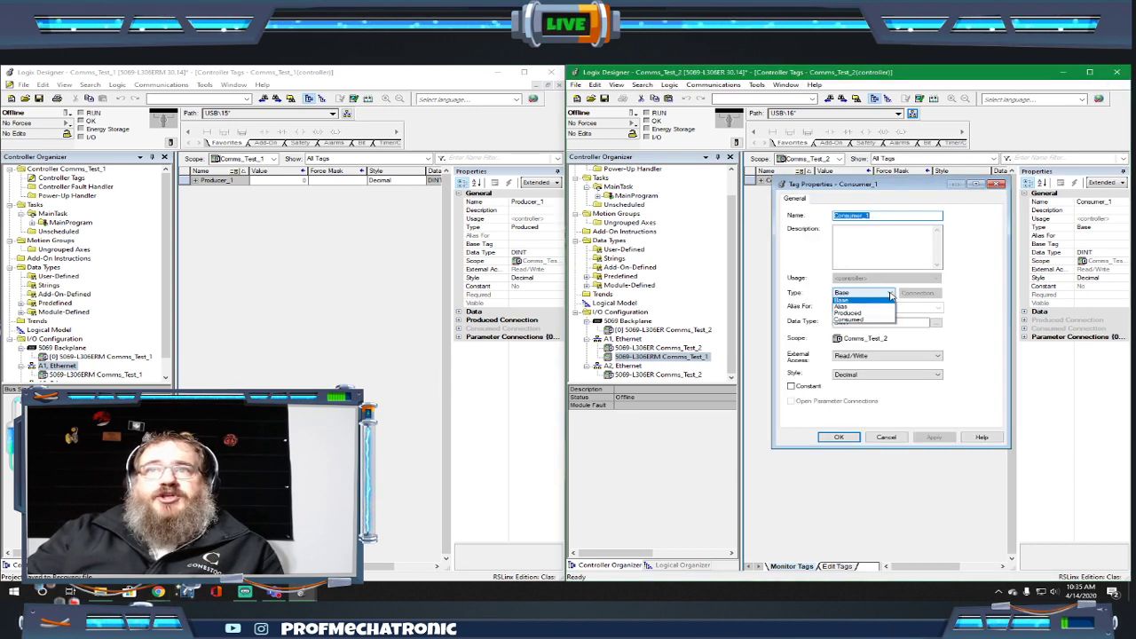
pyautogui.click(858, 323)
pyautogui.click(915, 293)
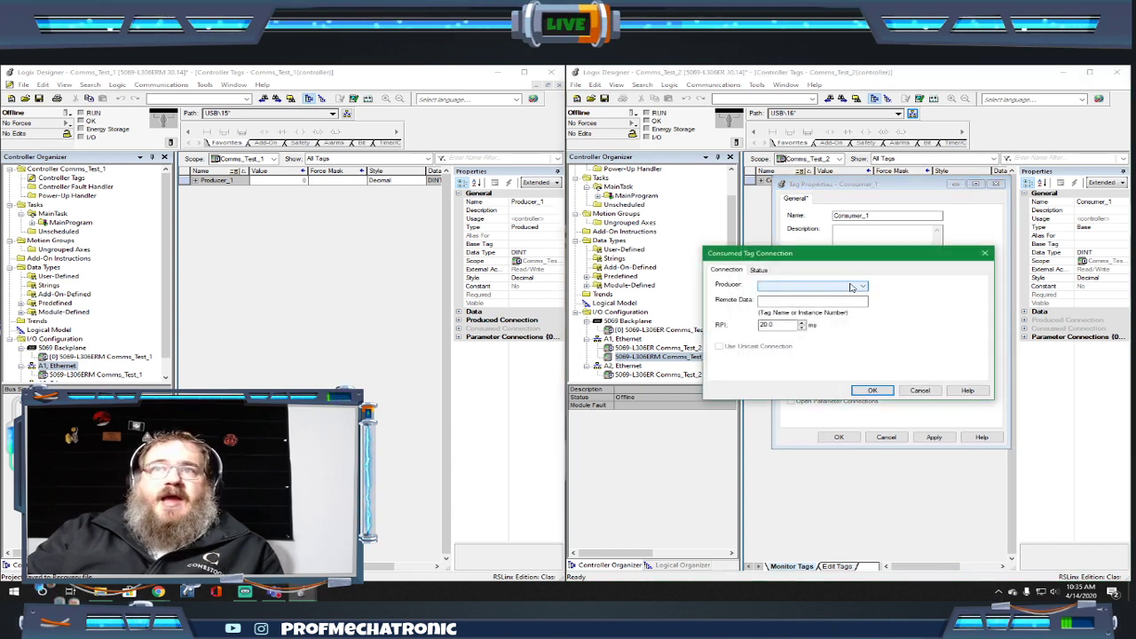
# Set the consumed tag connection's producer to Comms_Test_1 and remote data to Producer_1, keep DINT as the status data type, and accept.
pyautogui.click(850, 287)
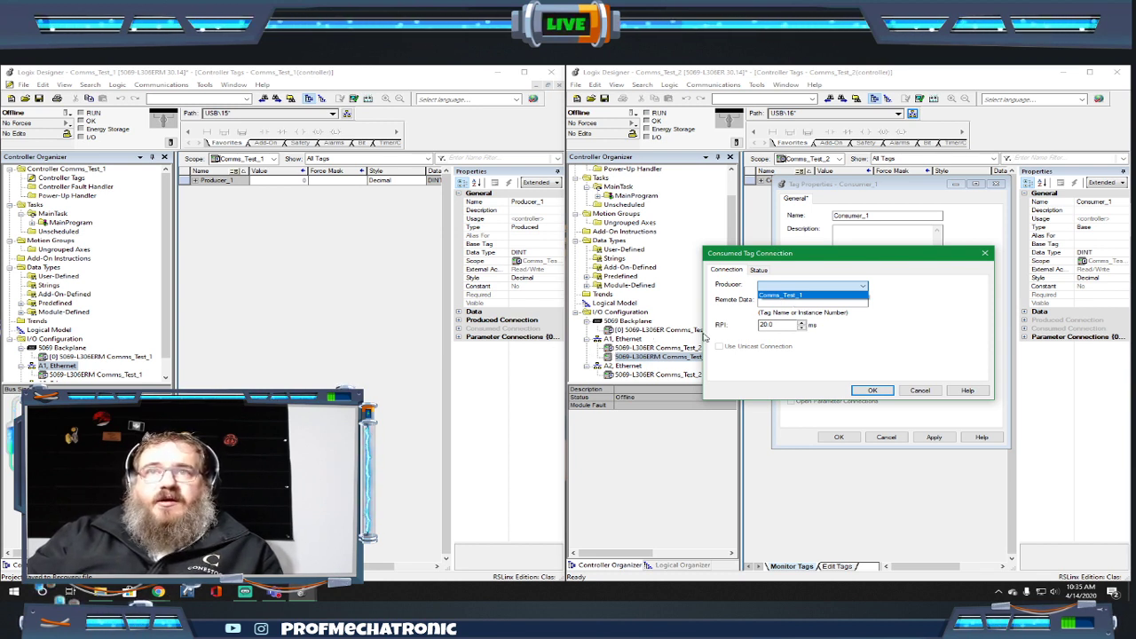
pyautogui.click(784, 296)
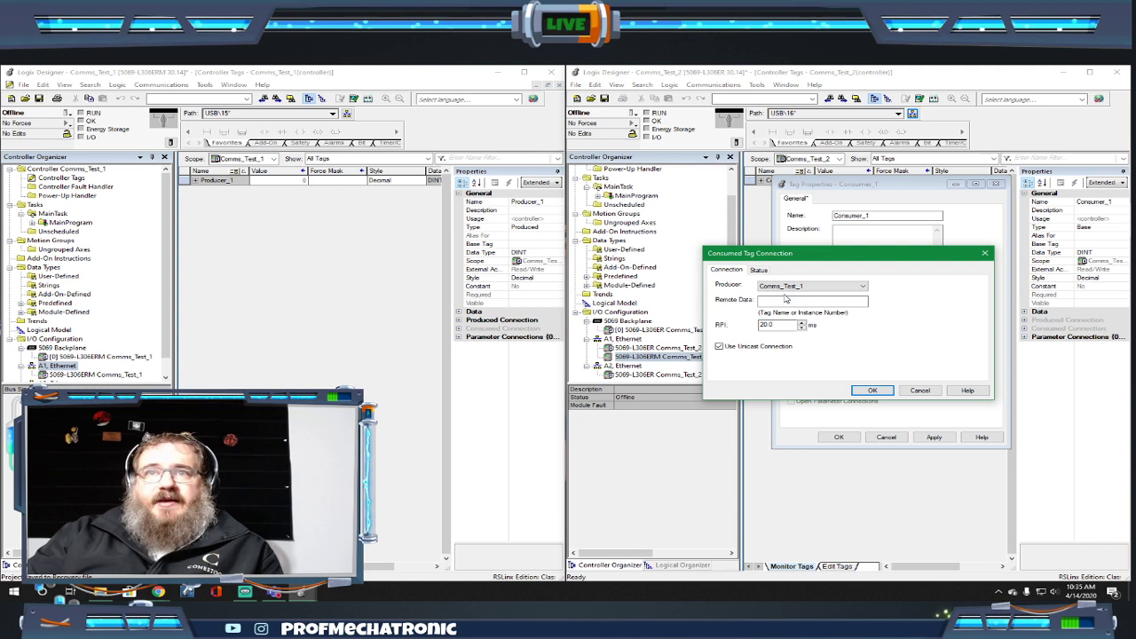
pyautogui.click(779, 301)
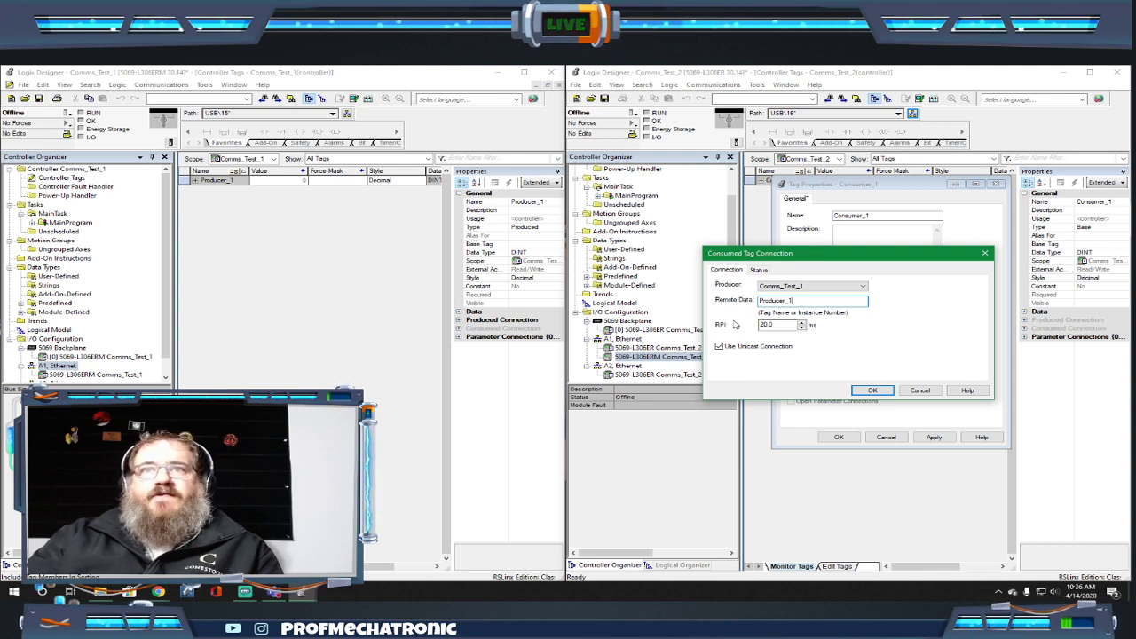
pyautogui.click(758, 271)
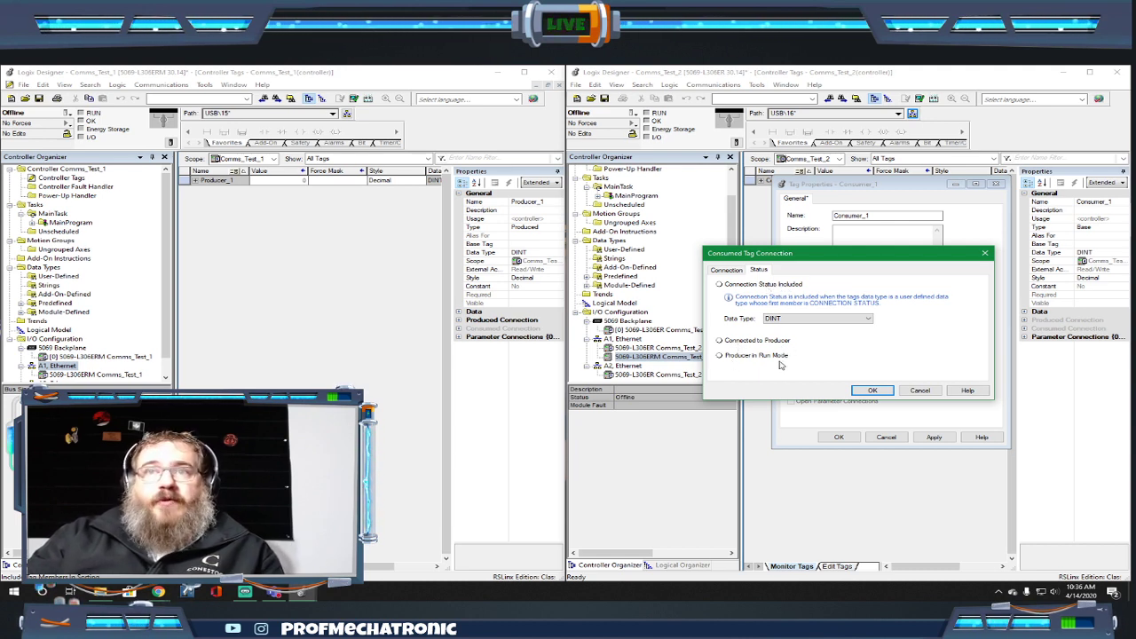
pyautogui.click(772, 324)
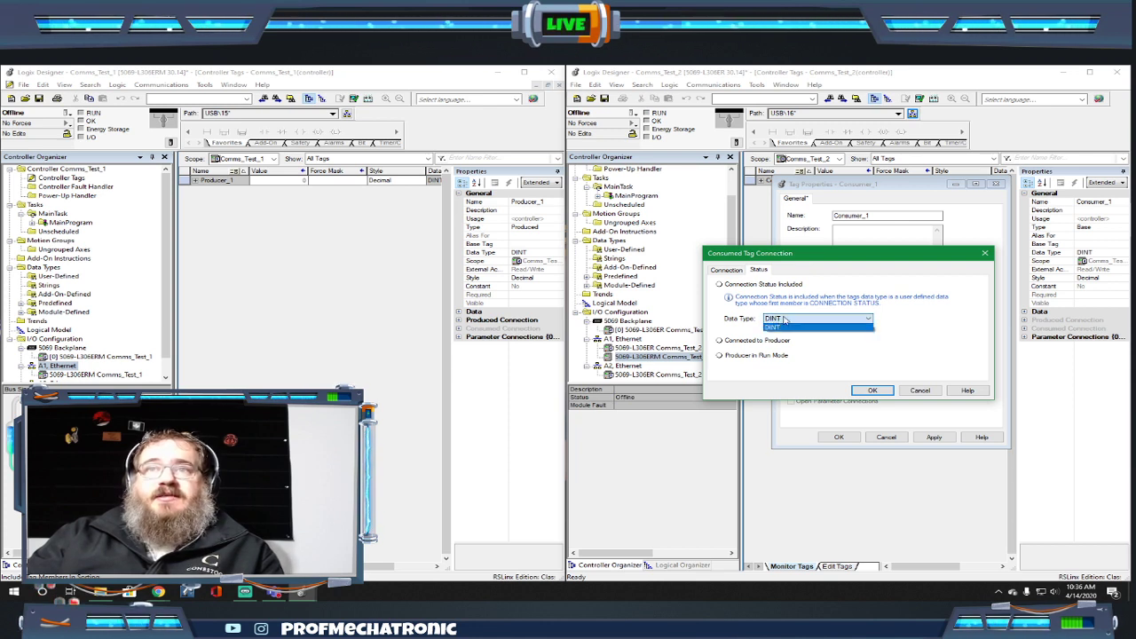
pyautogui.click(777, 331)
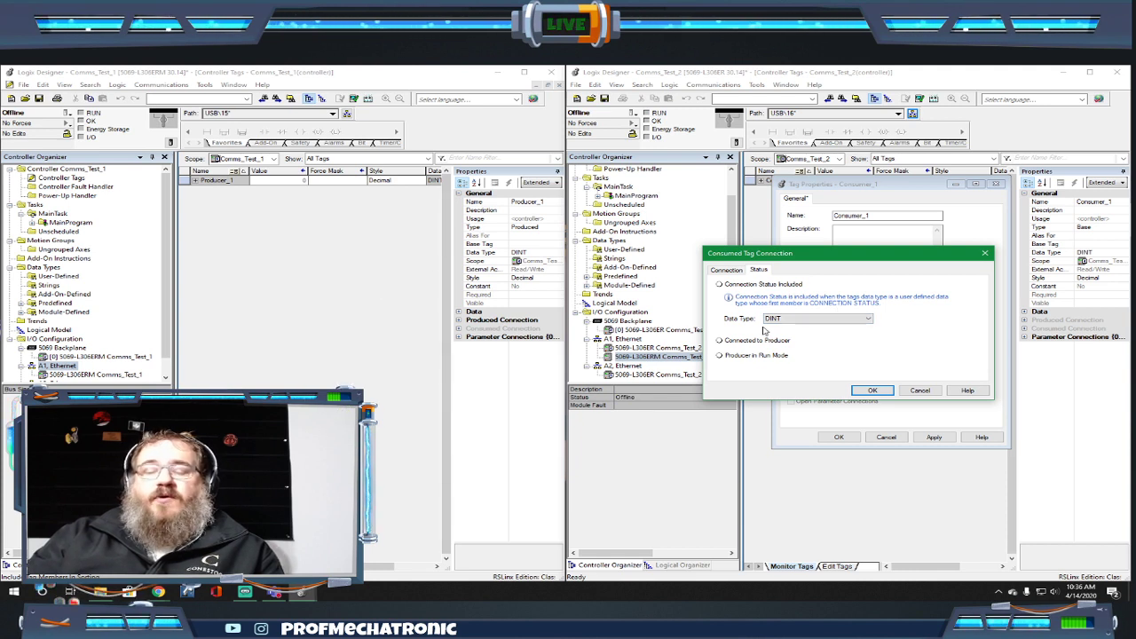
pyautogui.click(863, 391)
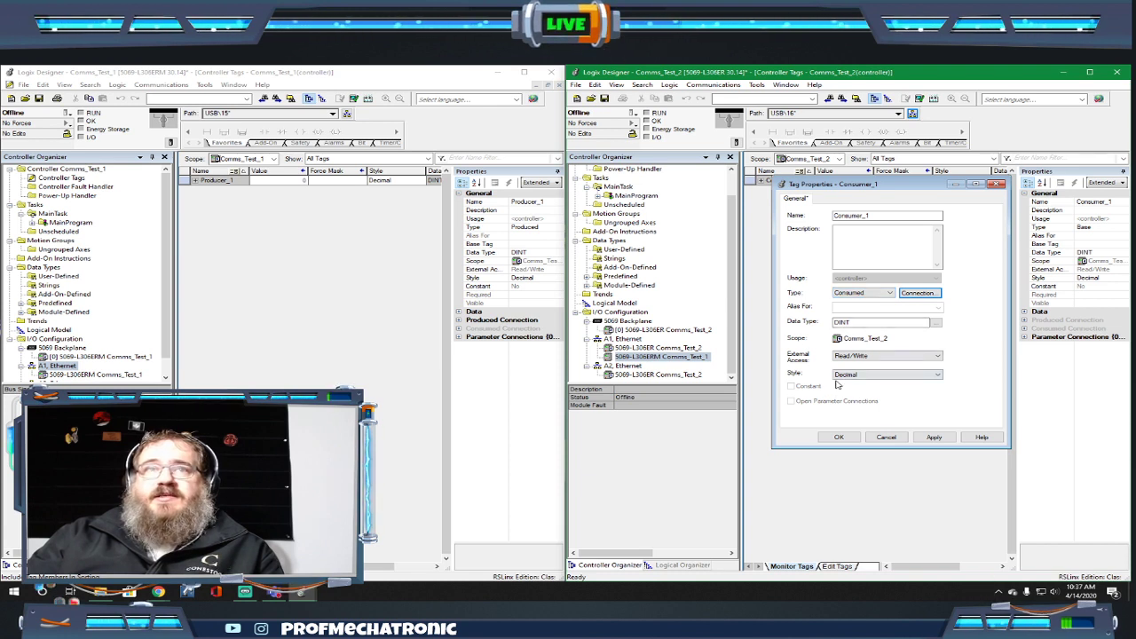
# Apply the Consumer_1 tag properties, close them, and download the Comms_Test_2 project to its controller.
pyautogui.click(935, 437)
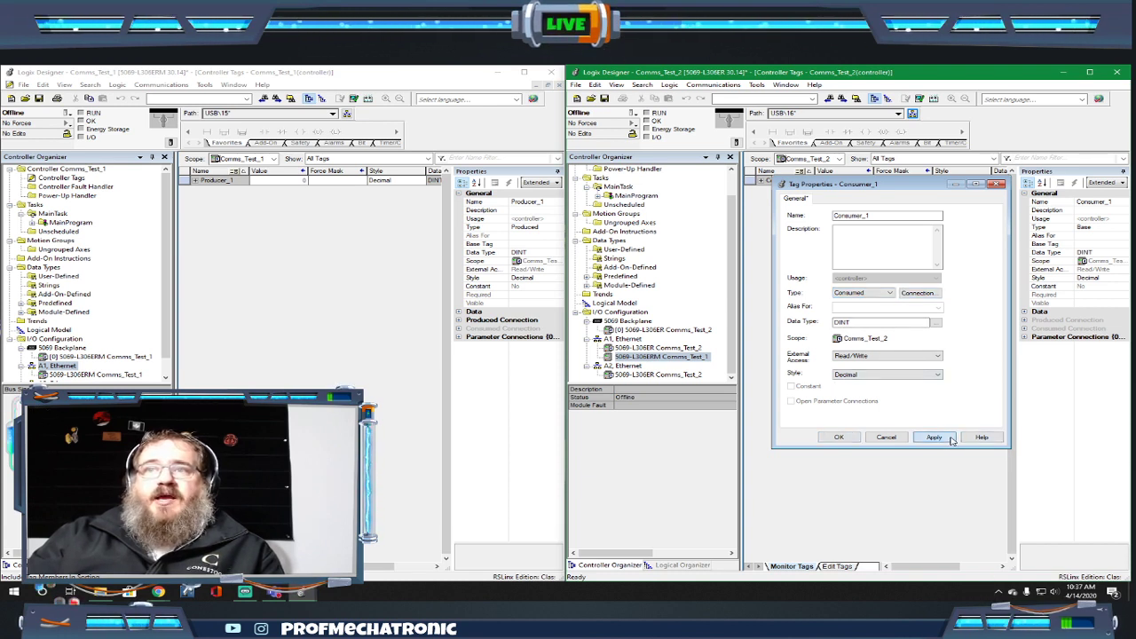
pyautogui.click(841, 437)
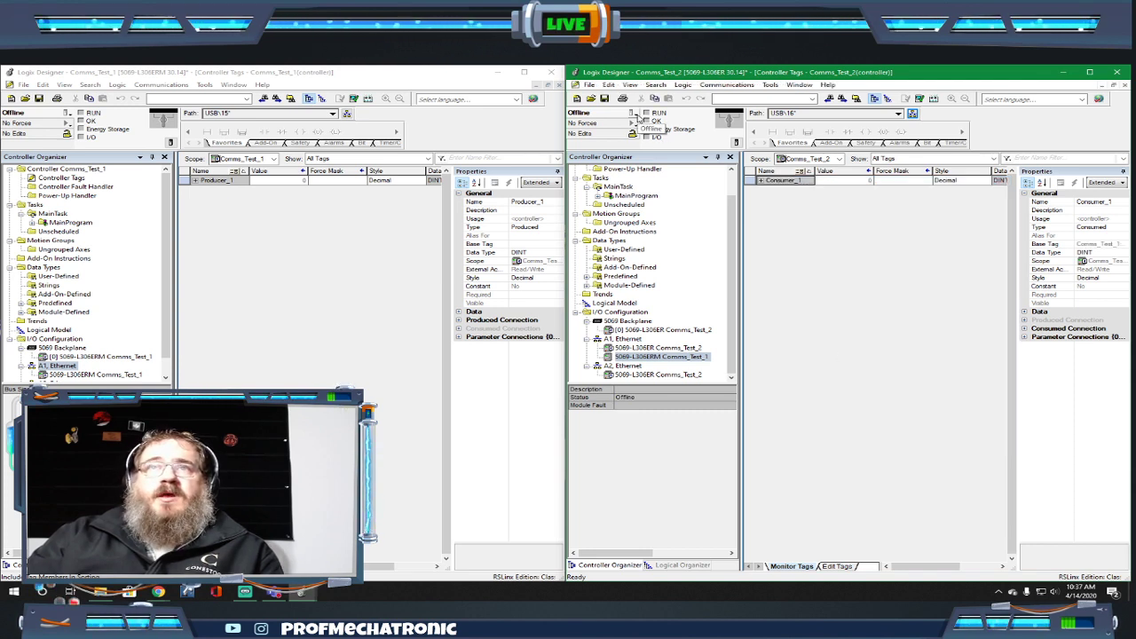
pyautogui.click(636, 116)
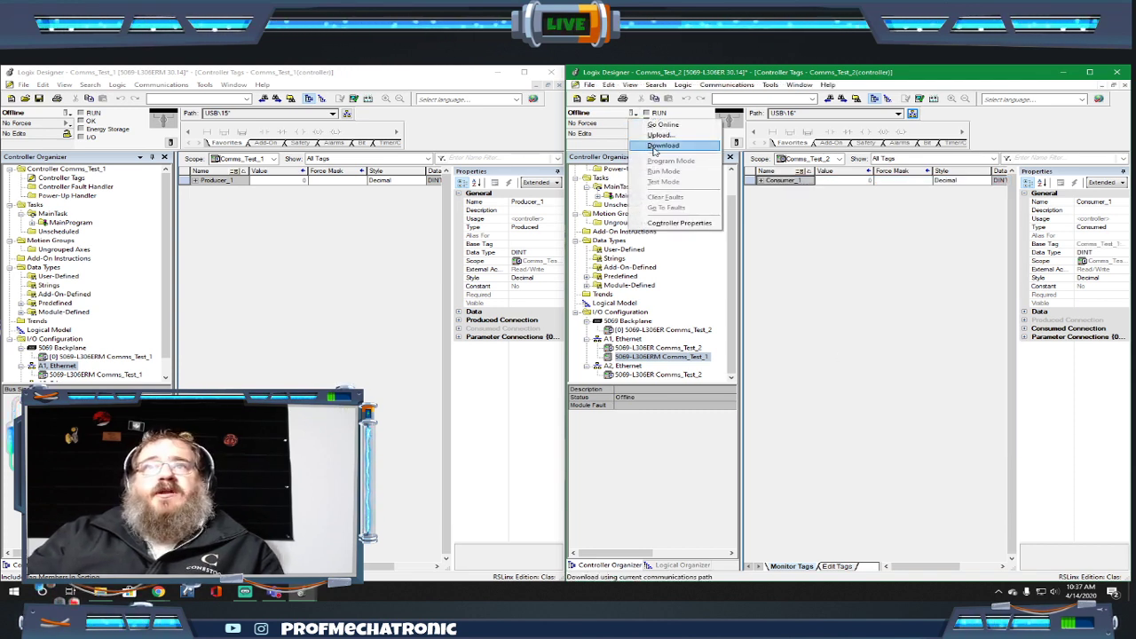
pyautogui.click(655, 147)
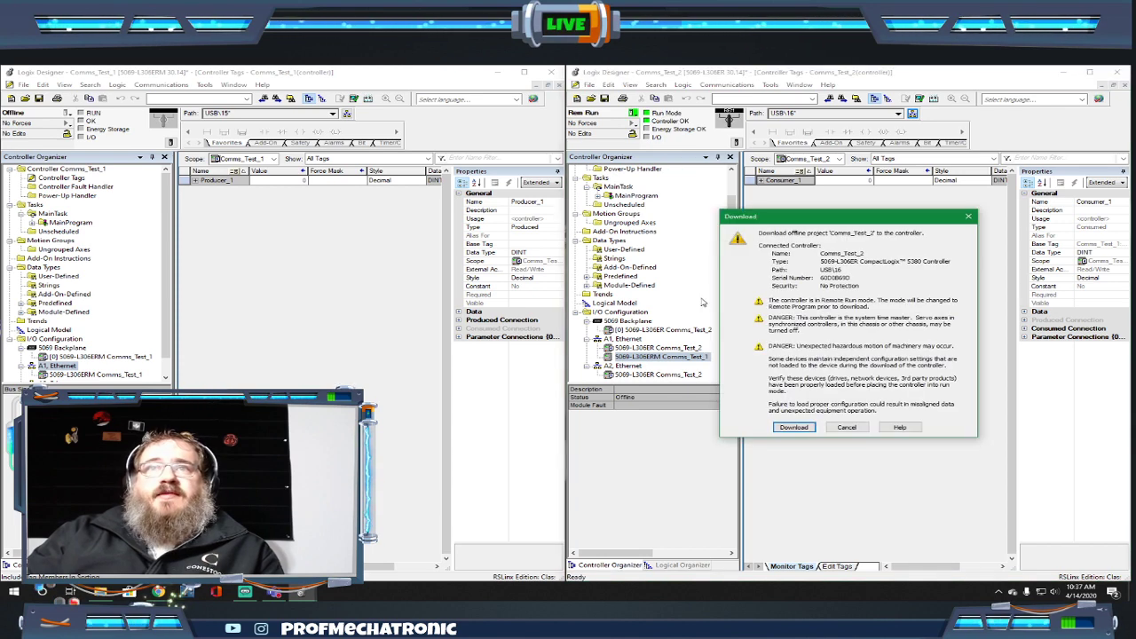
pyautogui.click(795, 428)
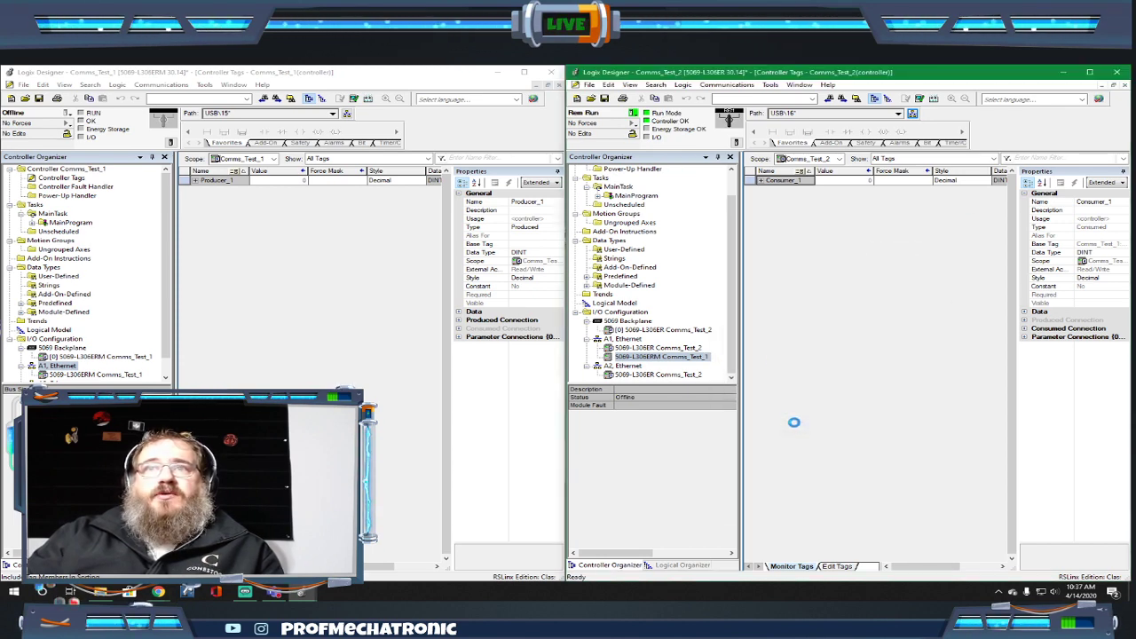
# Download the Comms_Test_1 project to its controller and return both controllers to Remote Run.
pyautogui.click(69, 116)
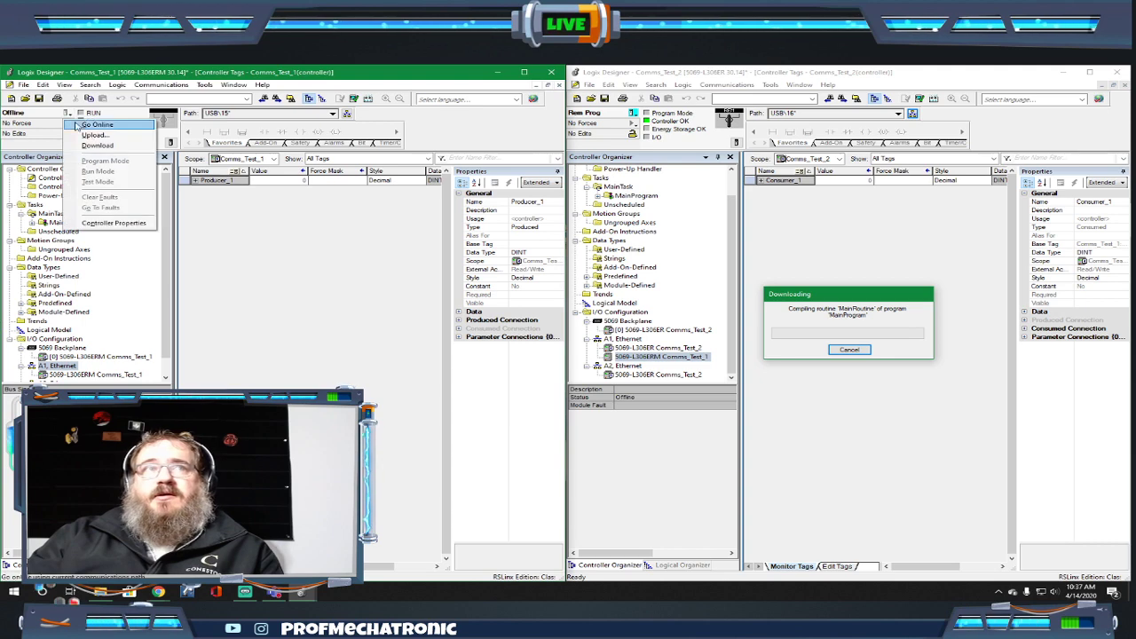
pyautogui.click(89, 143)
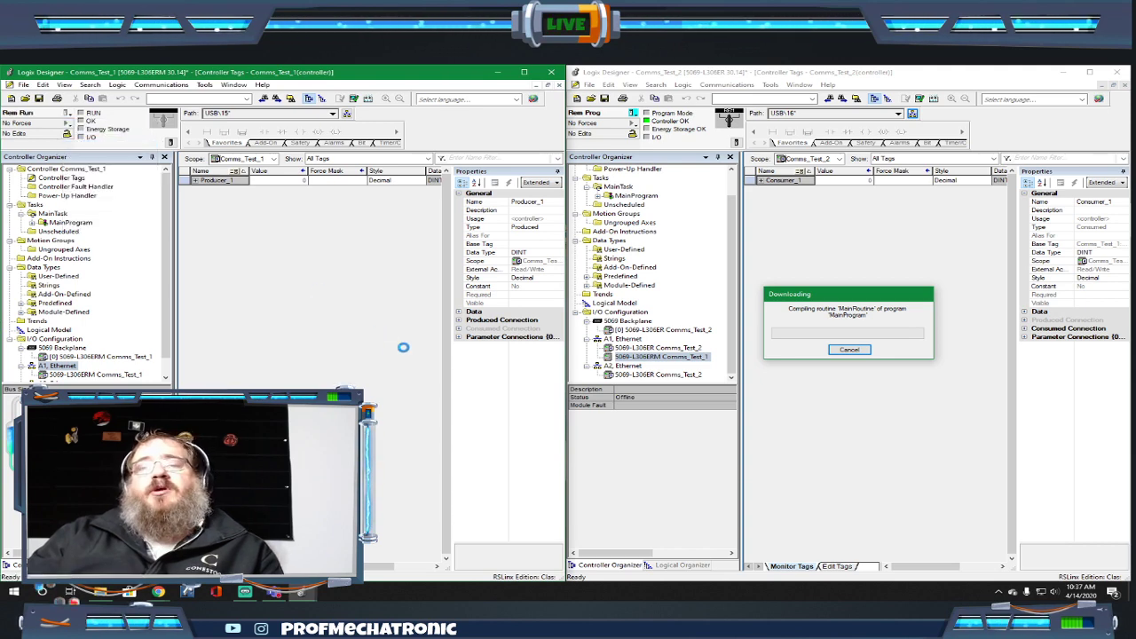
pyautogui.press('Return')
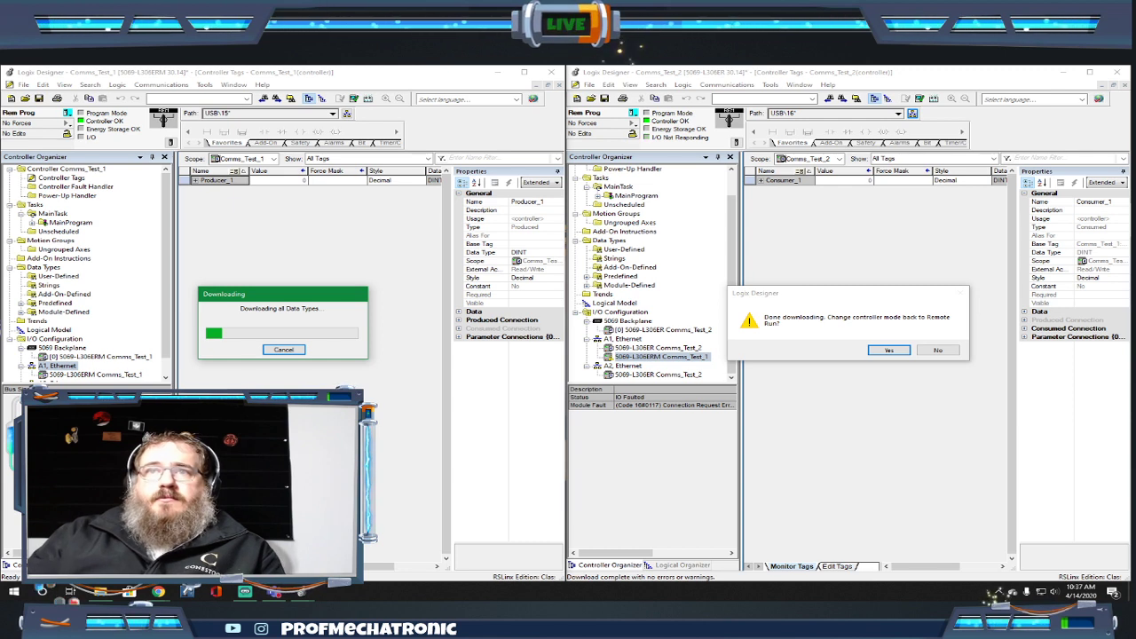
pyautogui.click(880, 352)
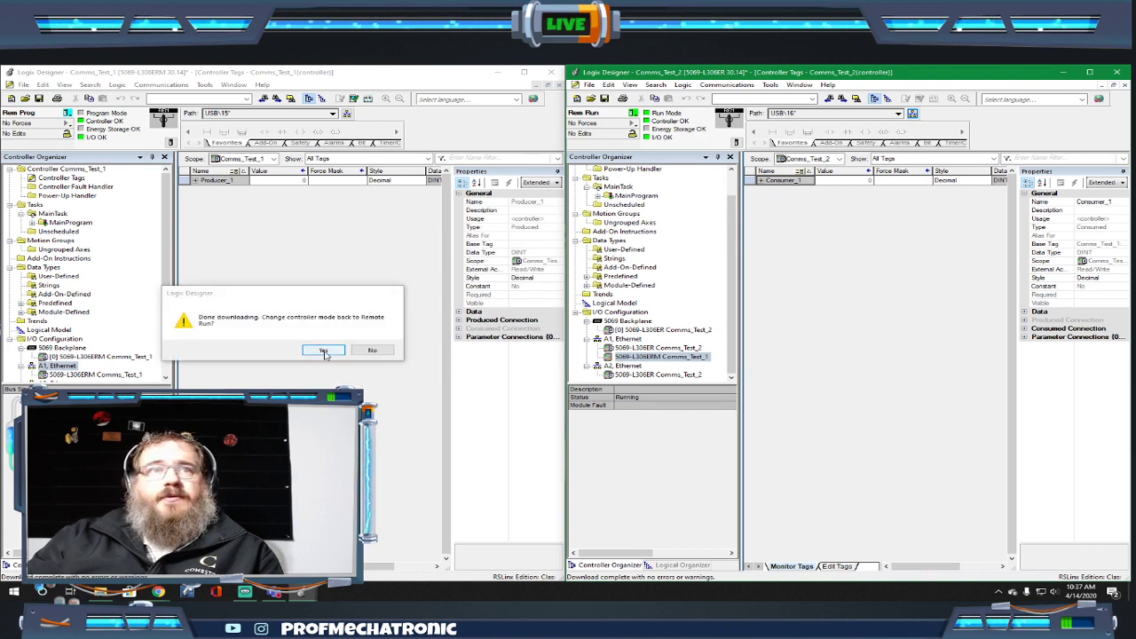
pyautogui.click(324, 351)
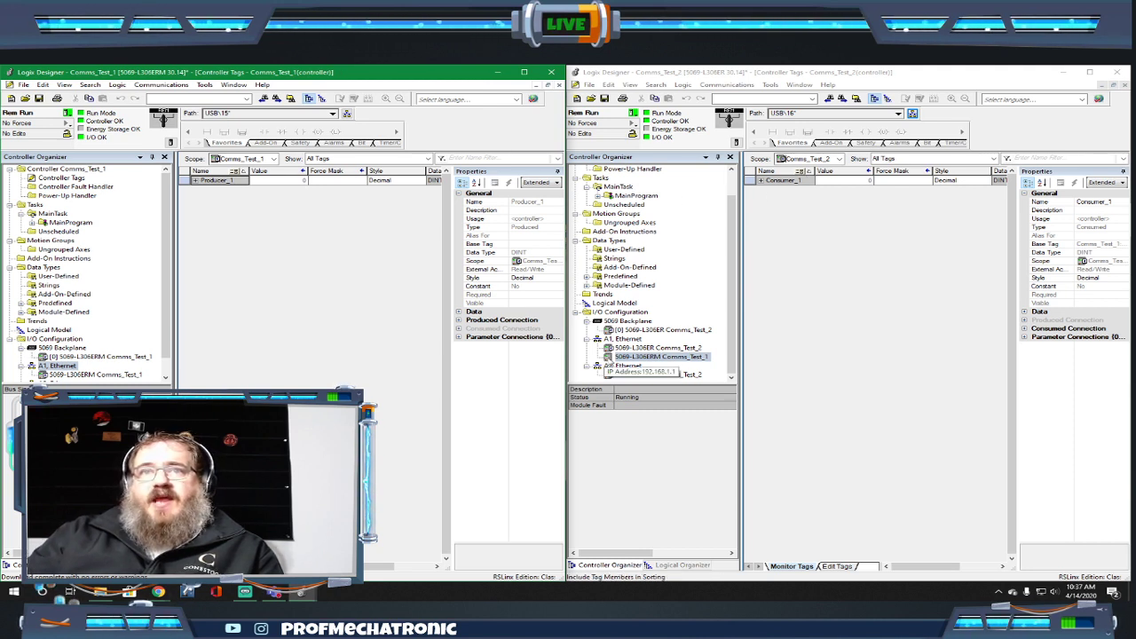
# Check the module info of the Comms_Test_1 Ethernet module in Comms_Test_2 and close its properties.
pyautogui.rightClick(611, 360)
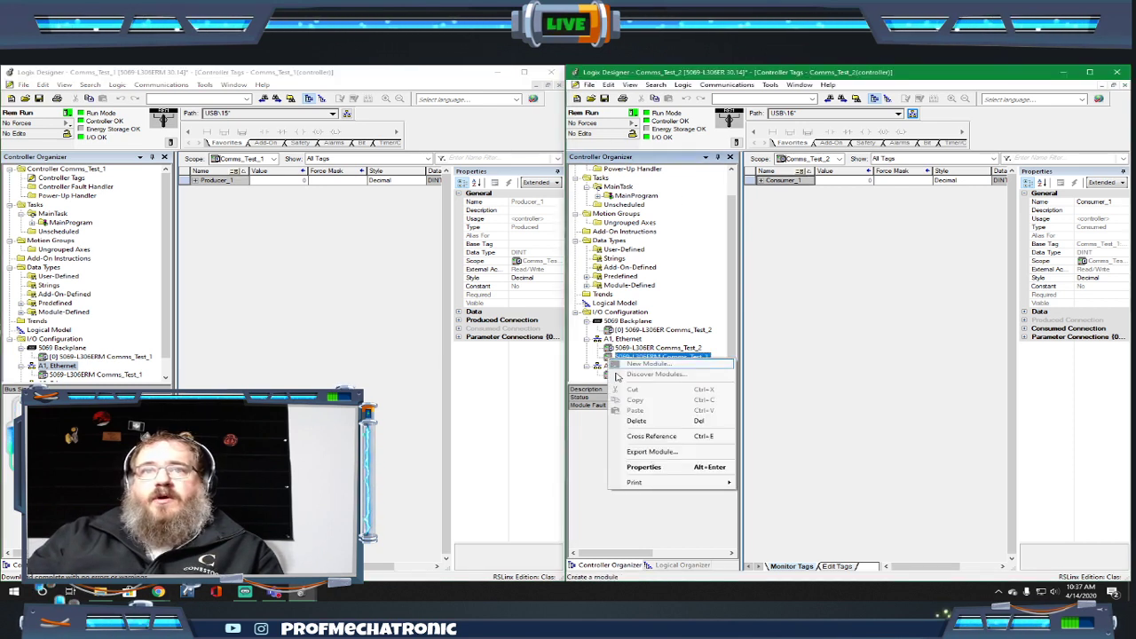
pyautogui.click(634, 467)
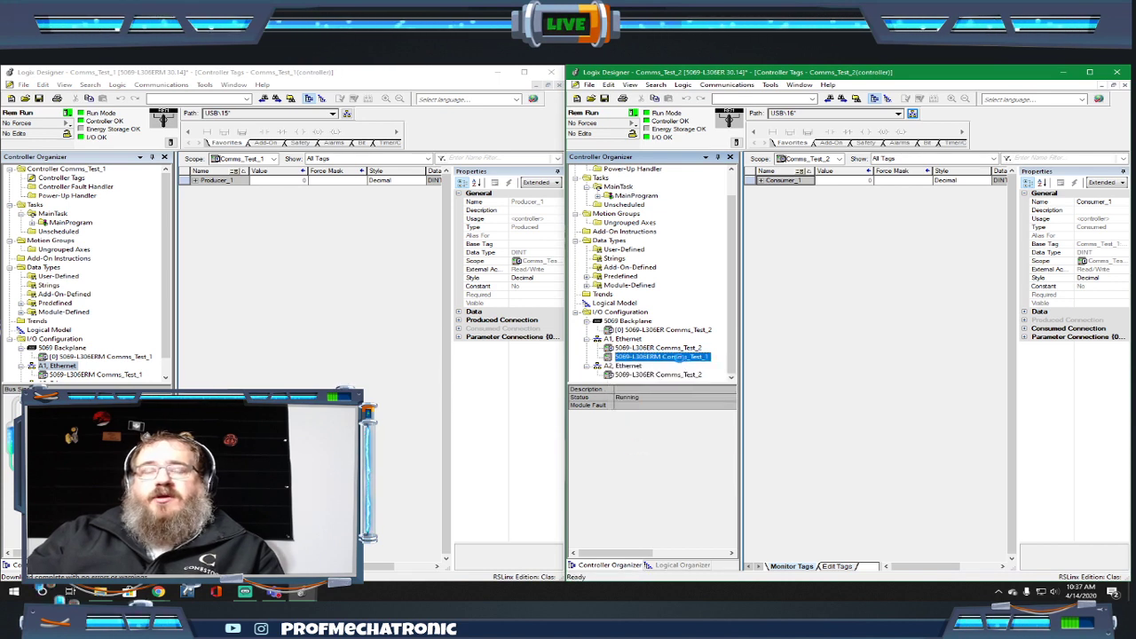
pyautogui.click(838, 163)
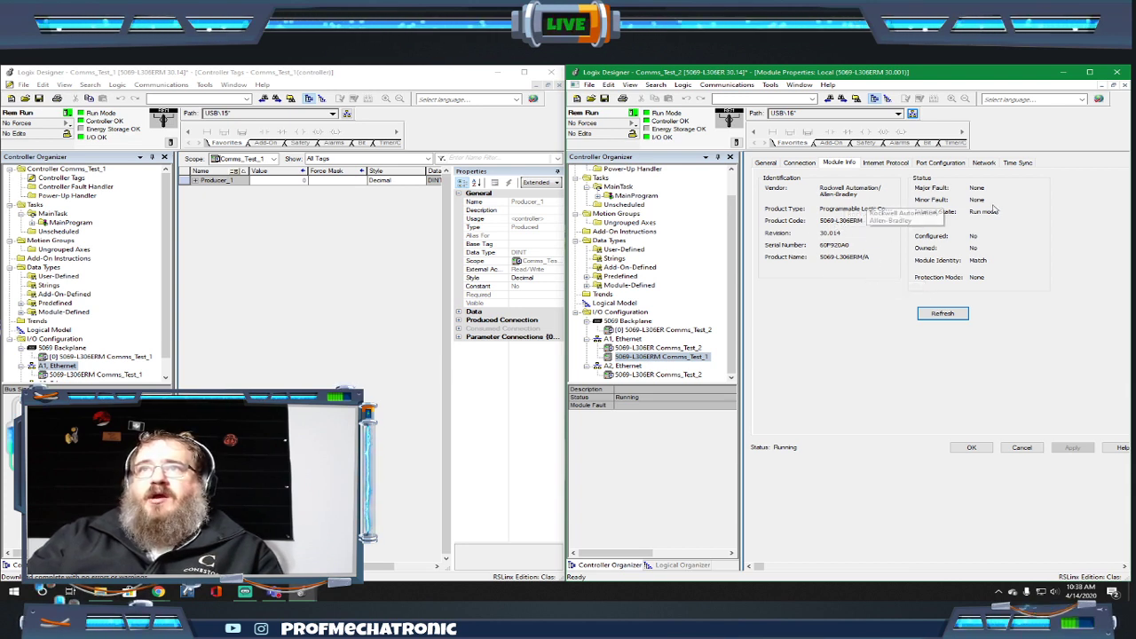
pyautogui.click(968, 447)
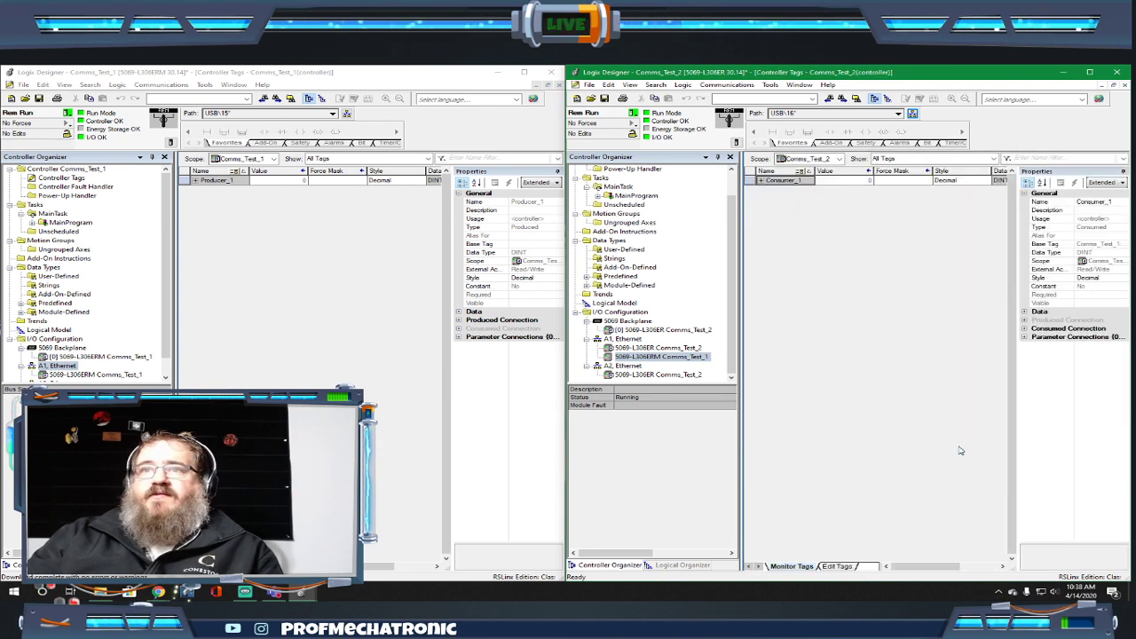
# Review the general and connection settings of the Comms_Test_1 module in Comms_Test_2 and close its properties.
pyautogui.rightClick(652, 355)
pyautogui.click(767, 470)
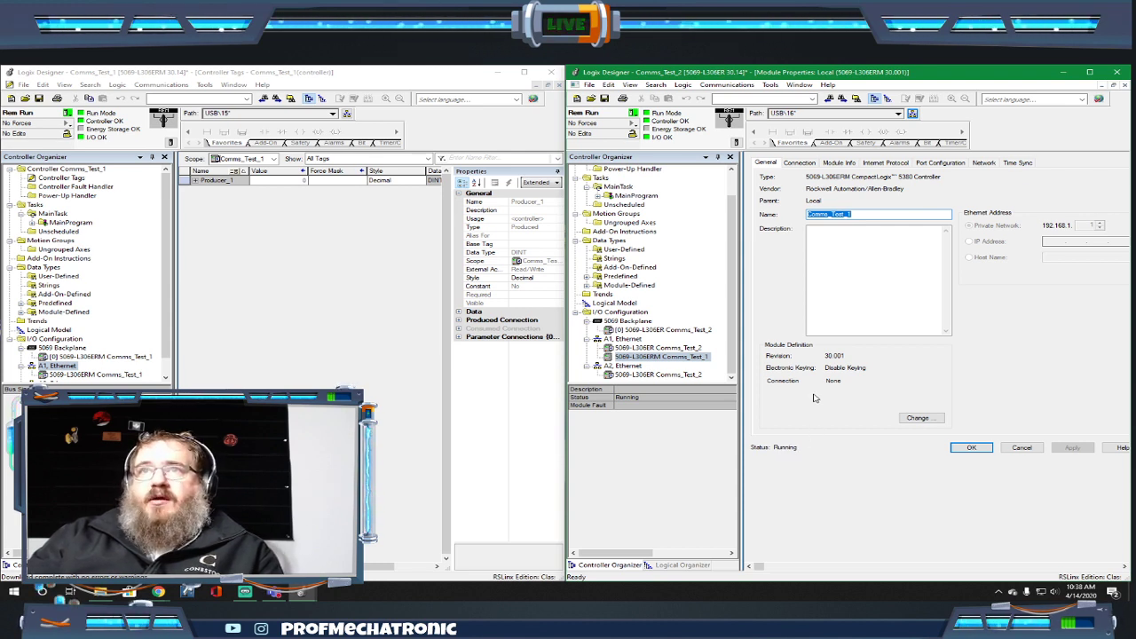
pyautogui.click(802, 163)
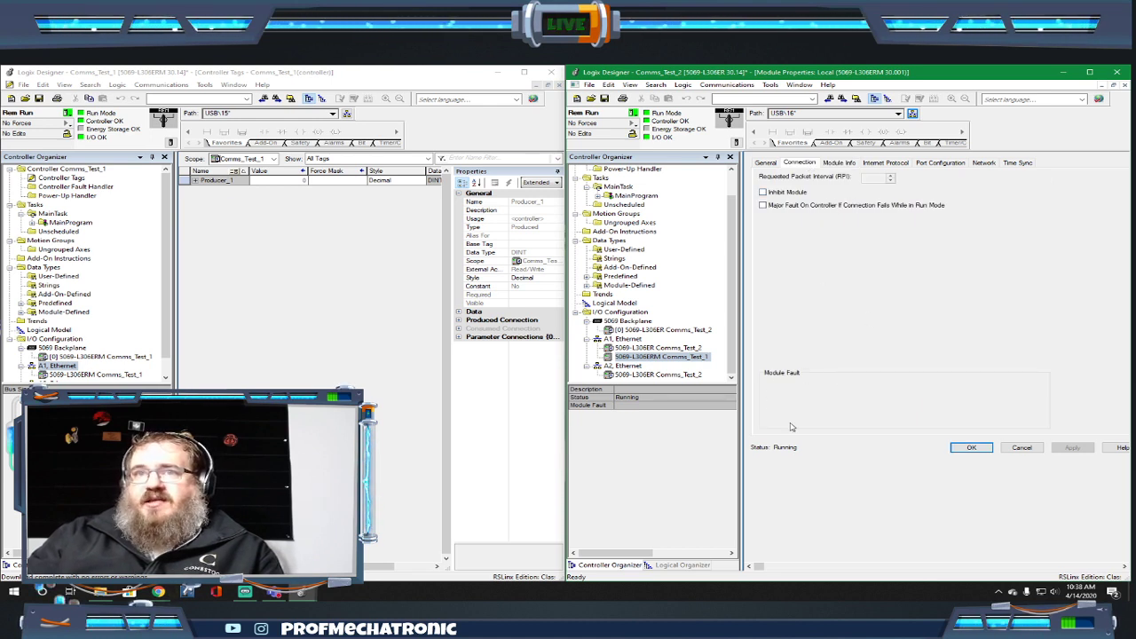
pyautogui.click(972, 448)
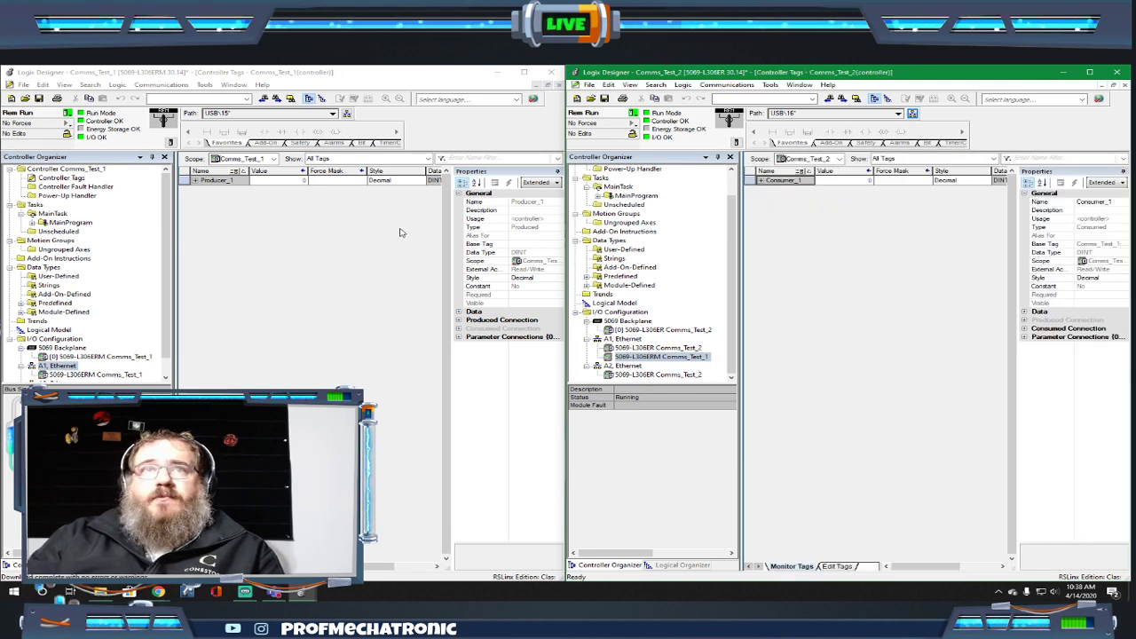
# Set the Producer_1 value to 5 in Comms_Test_1 to test the transfer to Consumer_1.
pyautogui.click(351, 274)
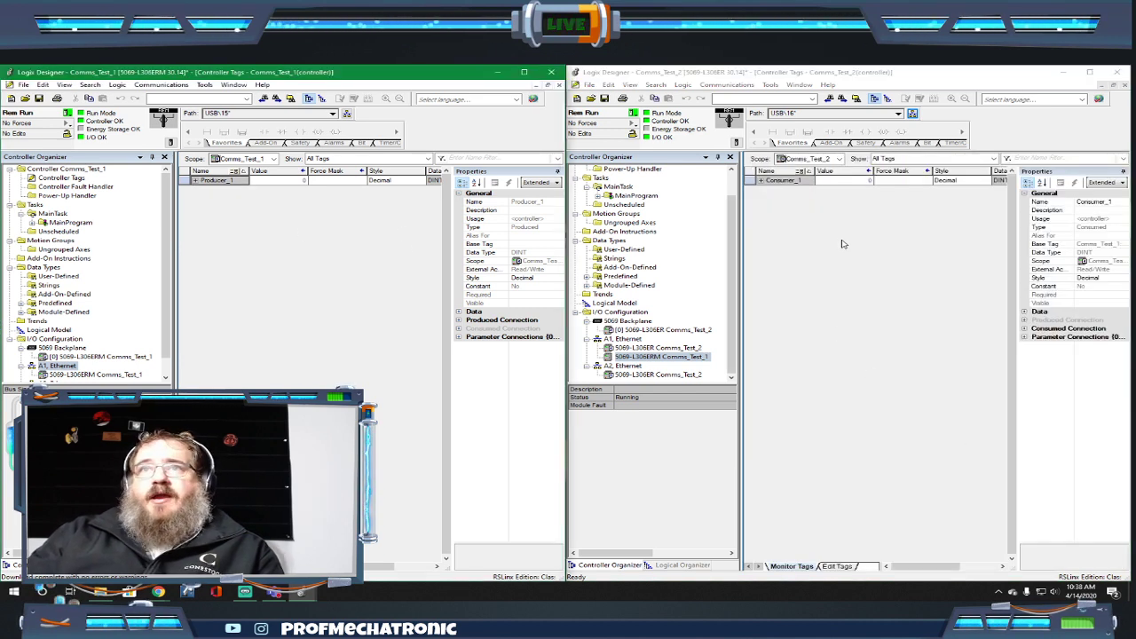
pyautogui.click(283, 181)
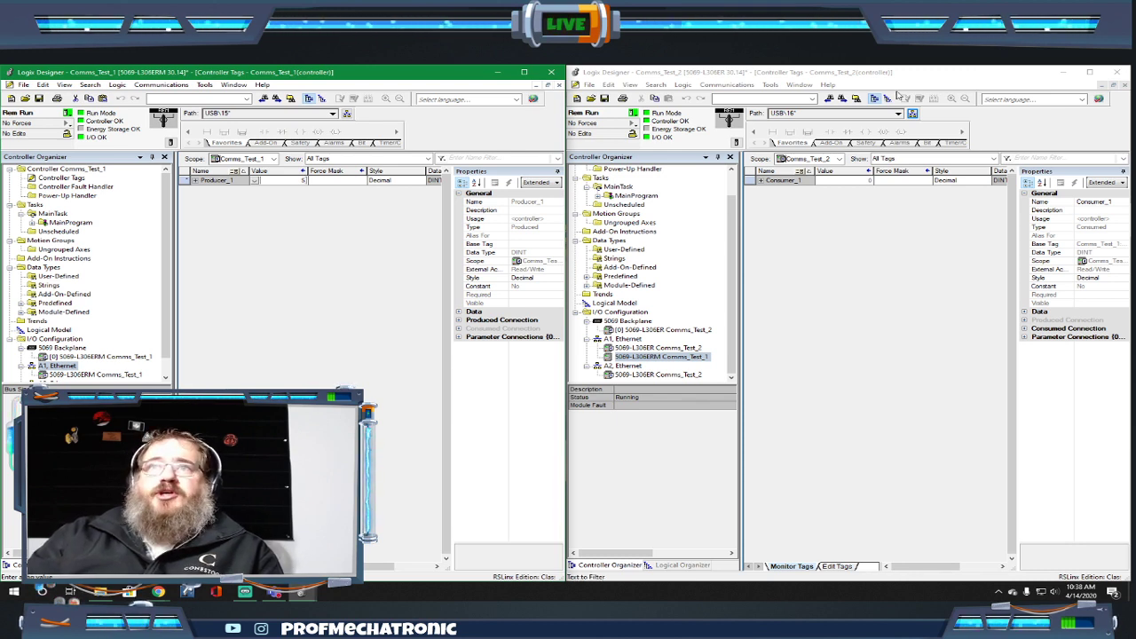
pyautogui.click(630, 267)
pyautogui.rightClick(721, 268)
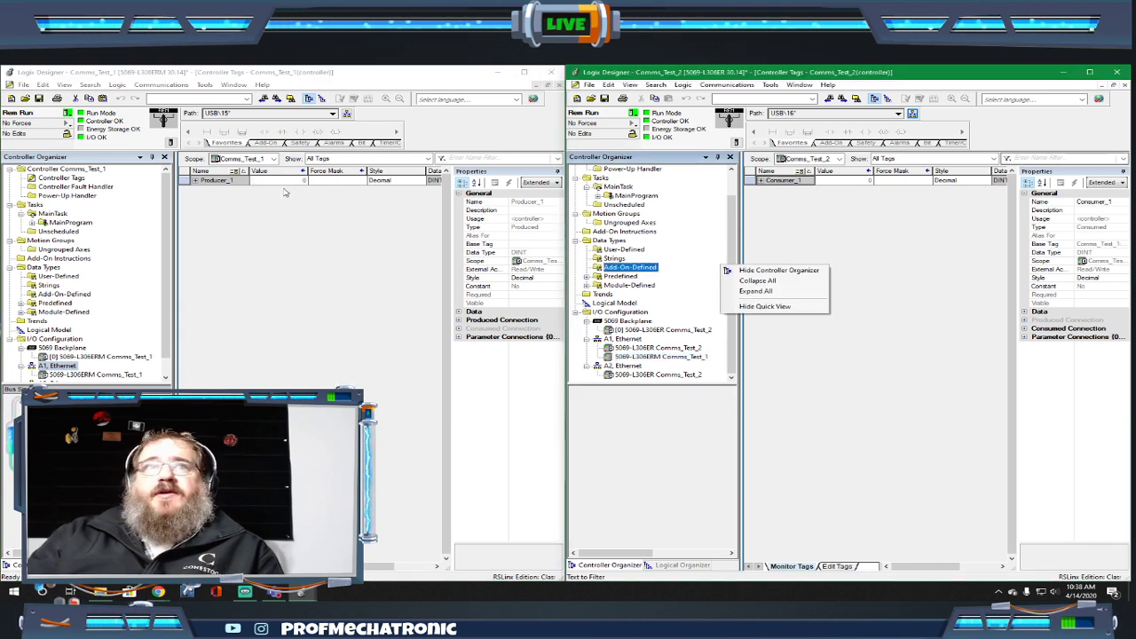
pyautogui.click(321, 82)
pyautogui.click(294, 180)
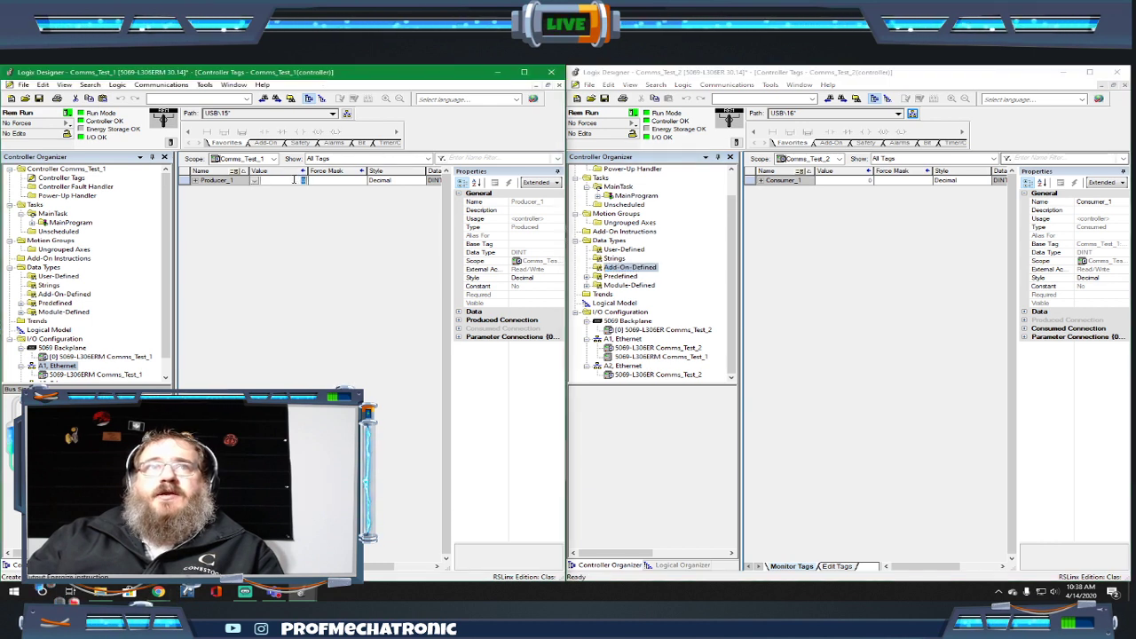
pyautogui.press('Return')
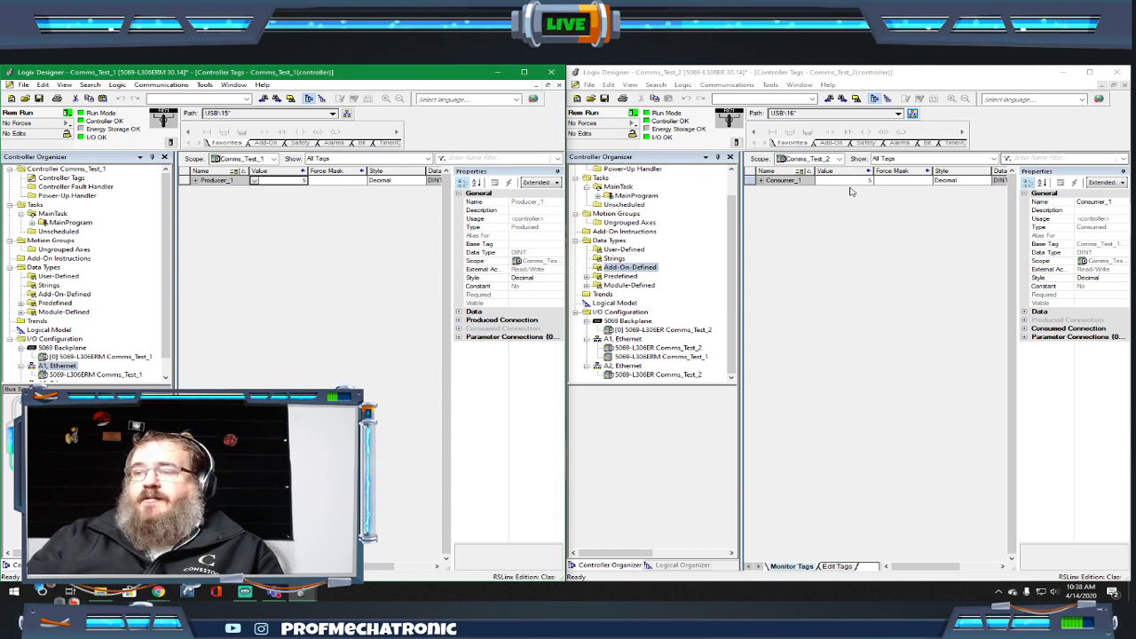
# Test the transfer again by setting Producer_1 in Comms_Test_1 to 2020, and reset the value to 0.
pyautogui.click(285, 182)
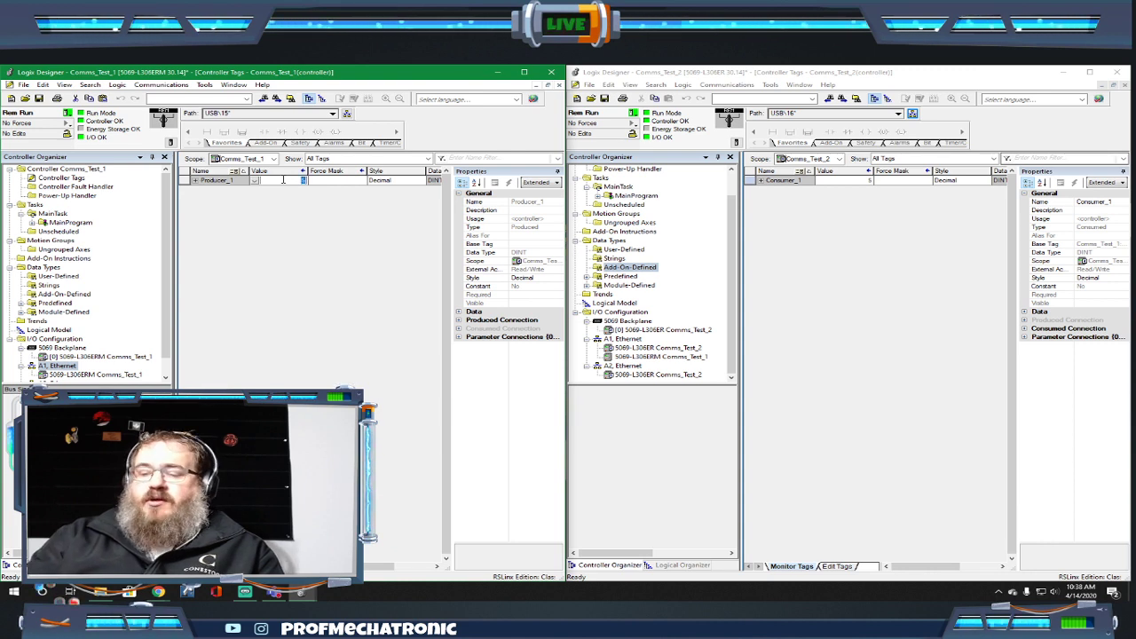
pyautogui.write('2020')
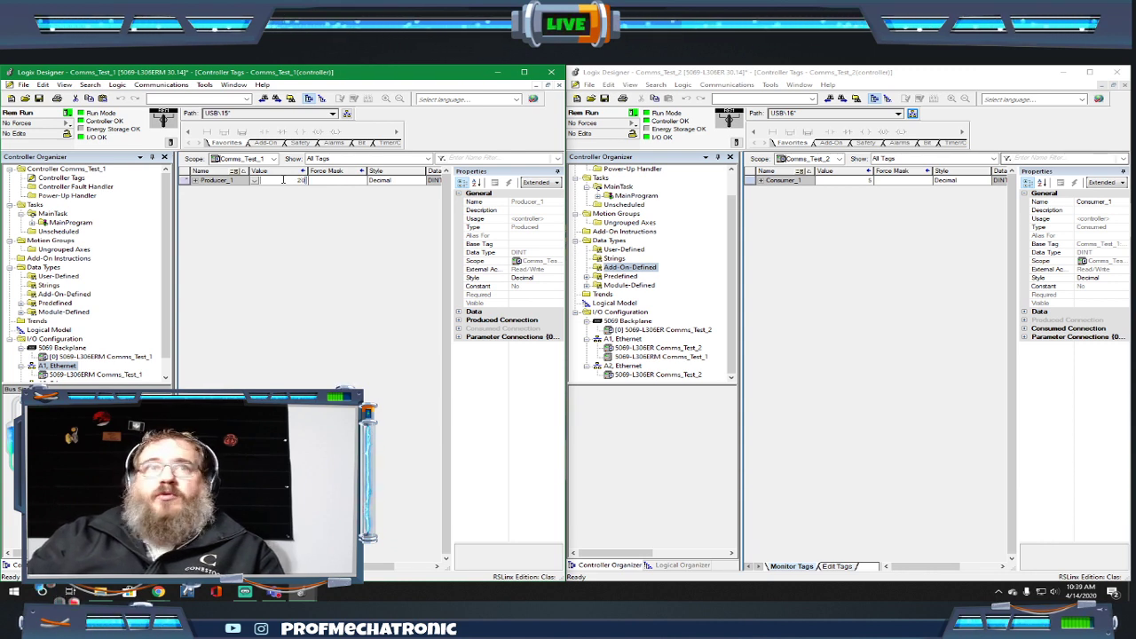
pyautogui.press('Return')
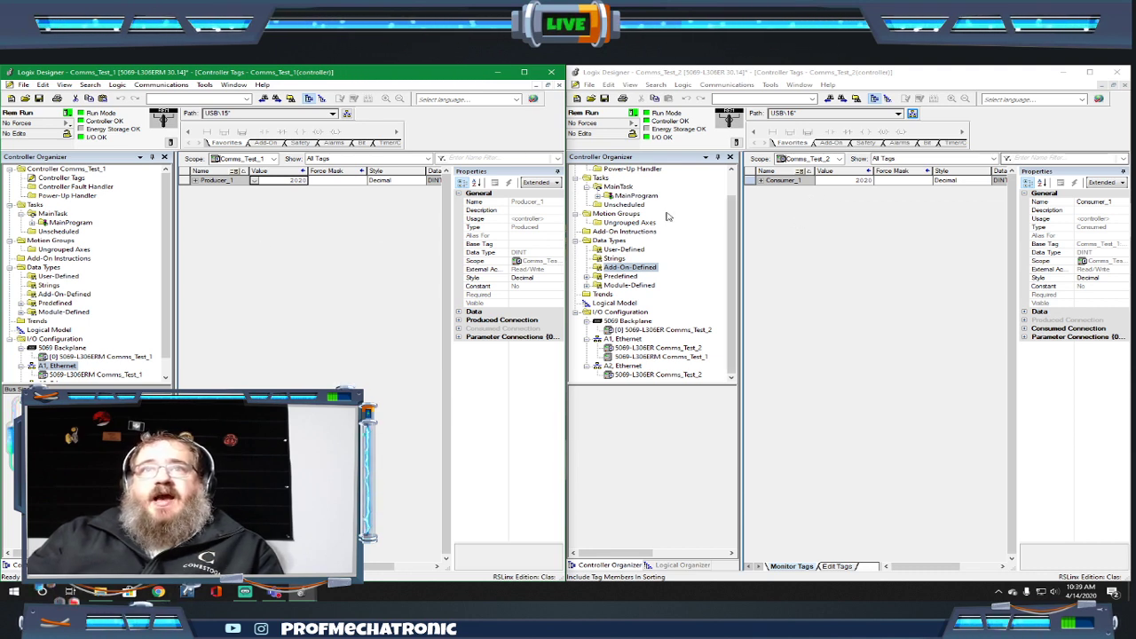
pyautogui.doubleClick(295, 181)
pyautogui.press('BackSpace')
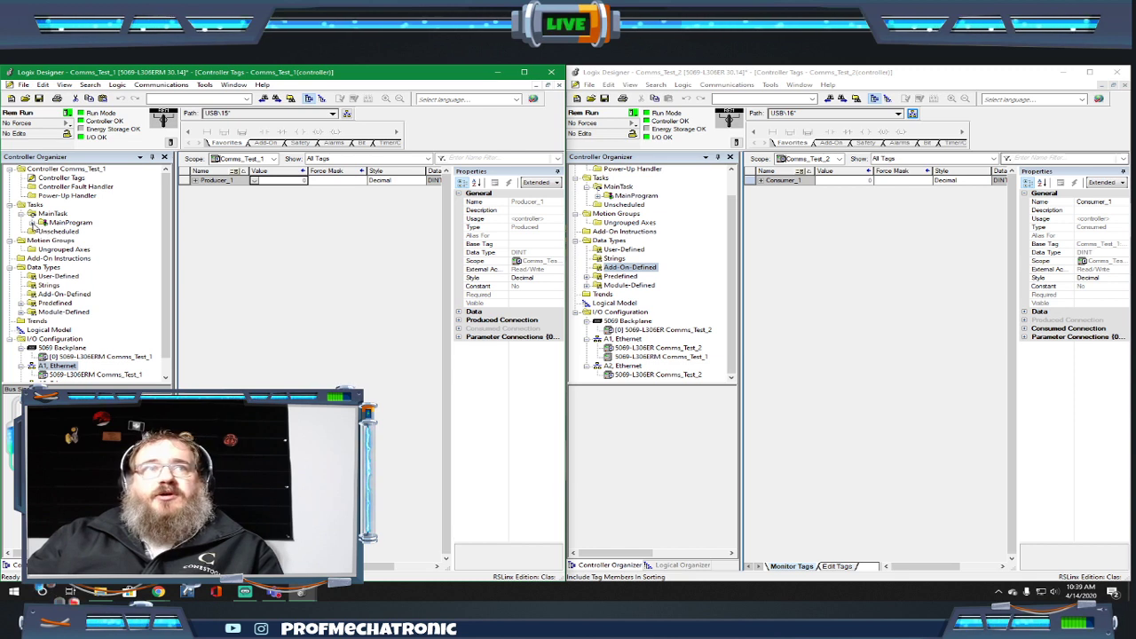
# Open the MainRoutine of Comms_Test_1 and add a normally open contact with operand Toggle to rung 0.
pyautogui.click(32, 222)
pyautogui.doubleClick(78, 239)
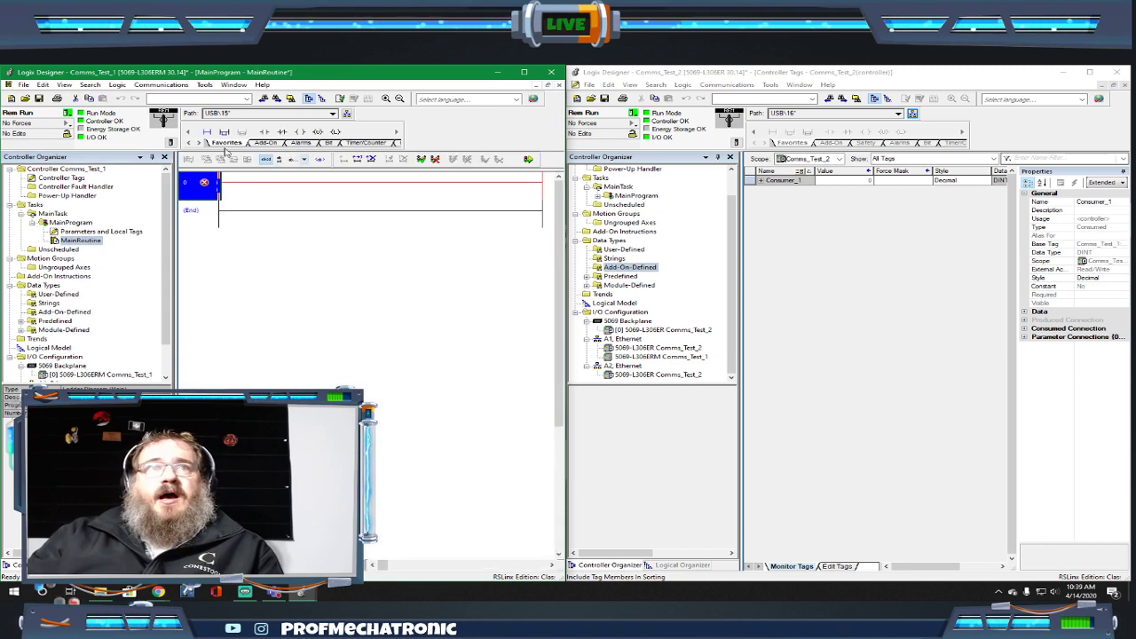
pyautogui.click(264, 131)
pyautogui.doubleClick(238, 179)
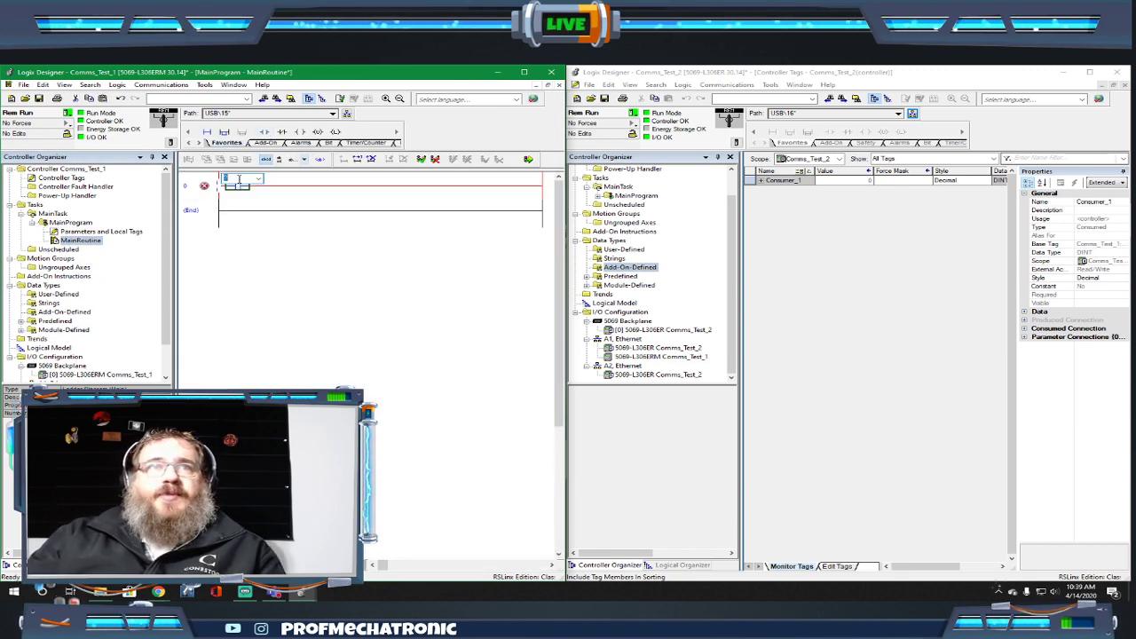
pyautogui.write('Toggle')
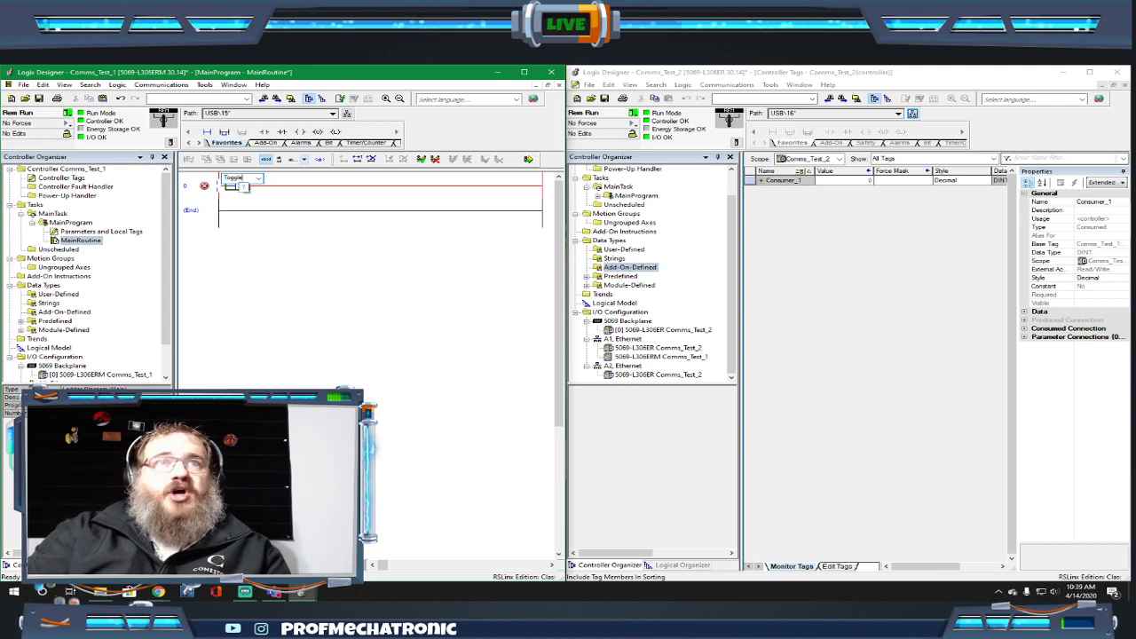
pyautogui.press('Return')
# Create the Toggle tag as a base BOOL with Comms_Test_1 controller scope and Read/Write access.
pyautogui.rightClick(242, 181)
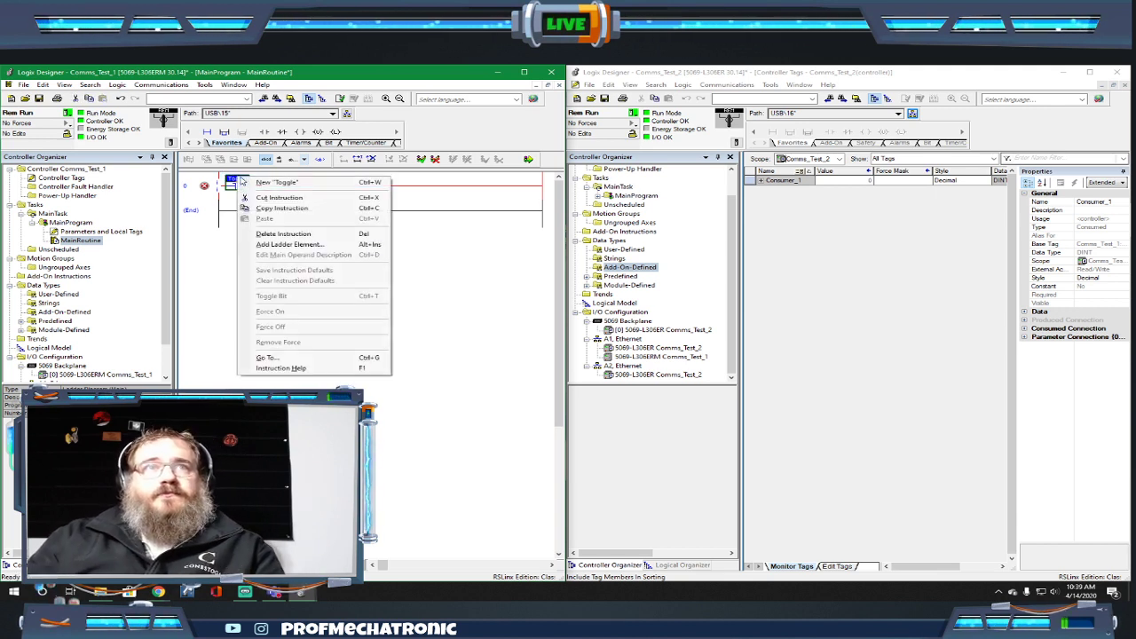
pyautogui.click(271, 182)
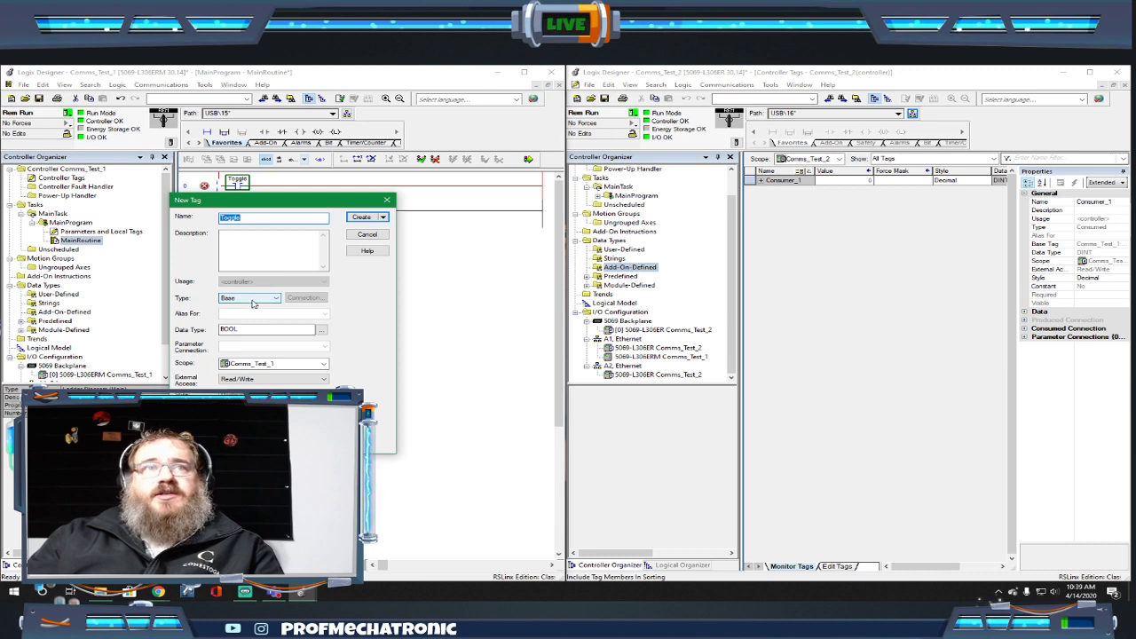
pyautogui.click(359, 217)
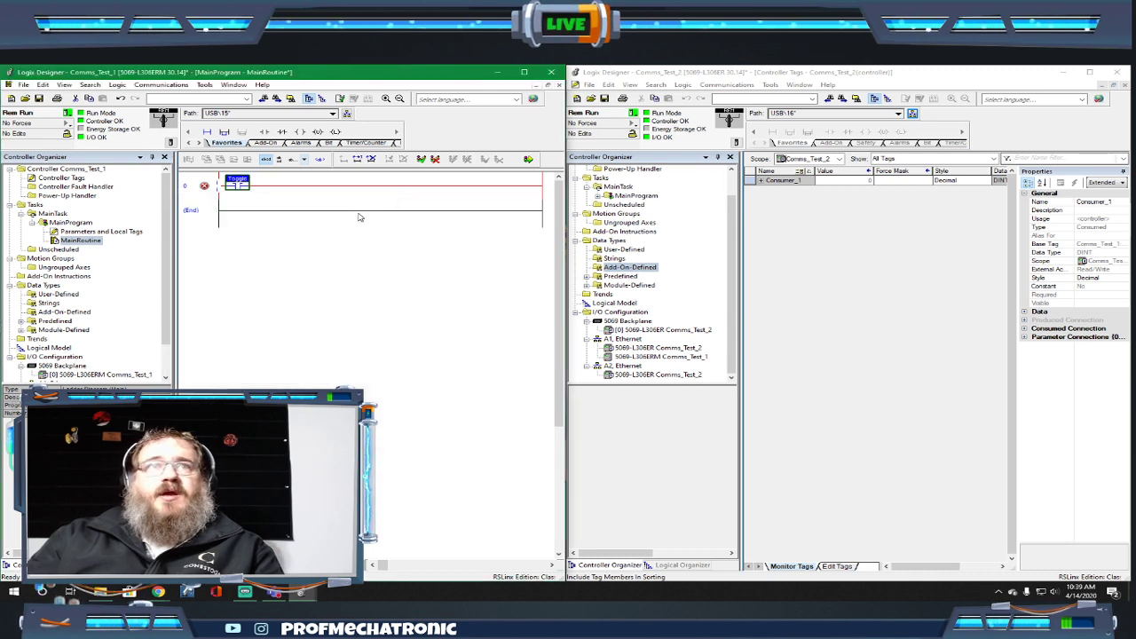
# Add an output energize coil with operand Producer_1.0 to rung 0 and finalize all edits in MainProgram.
pyautogui.click(299, 131)
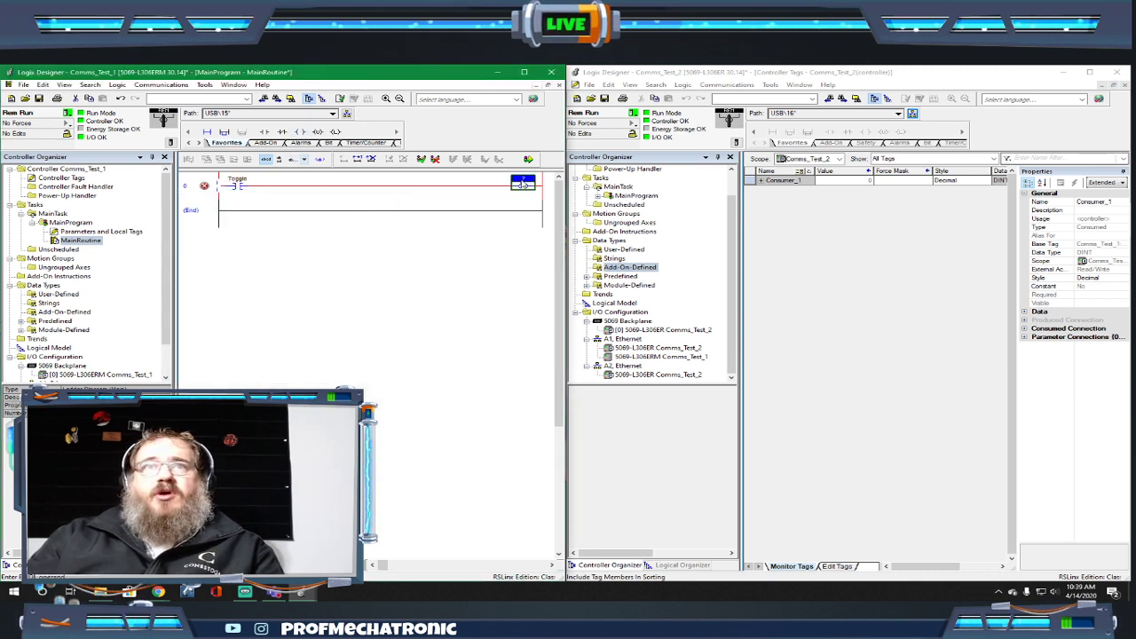
pyautogui.doubleClick(523, 183)
pyautogui.click(544, 178)
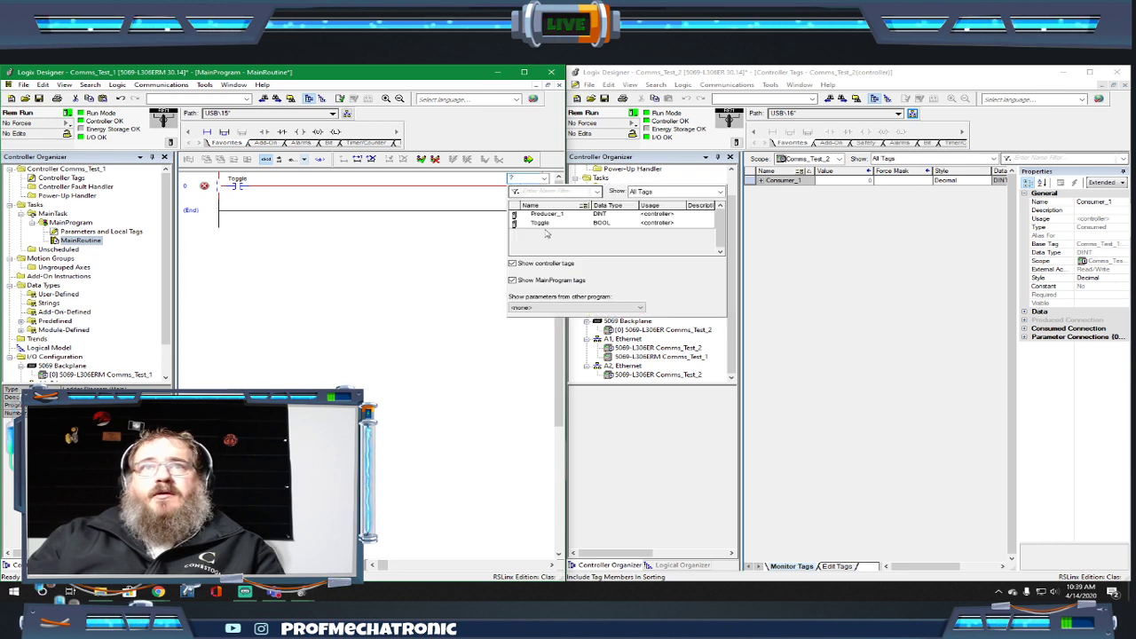
pyautogui.click(547, 214)
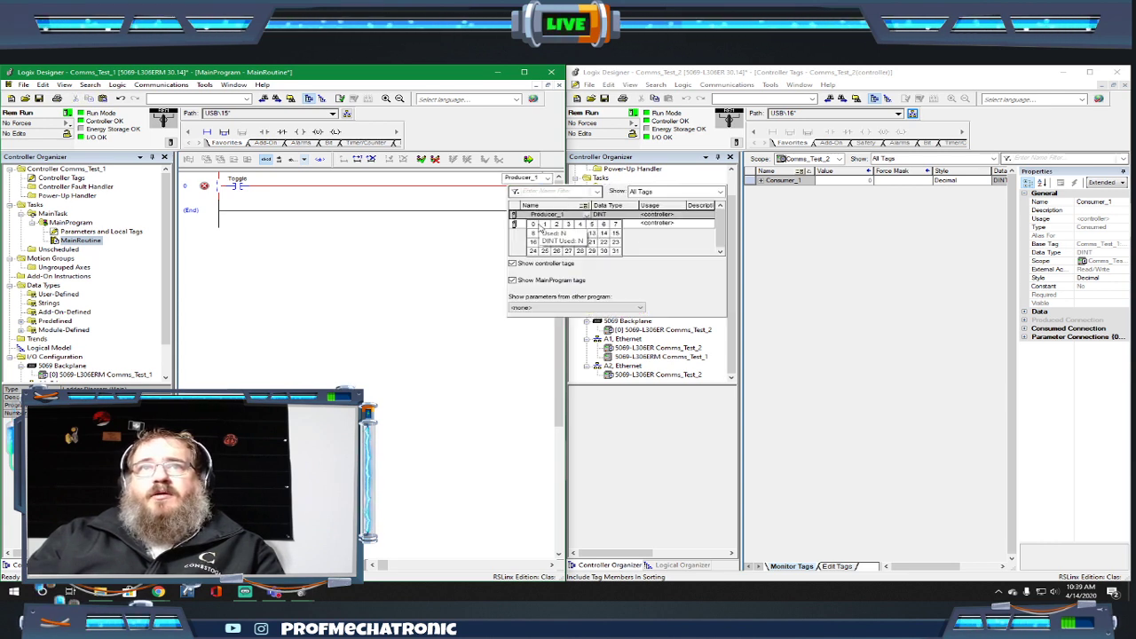
pyautogui.click(534, 225)
pyautogui.click(488, 226)
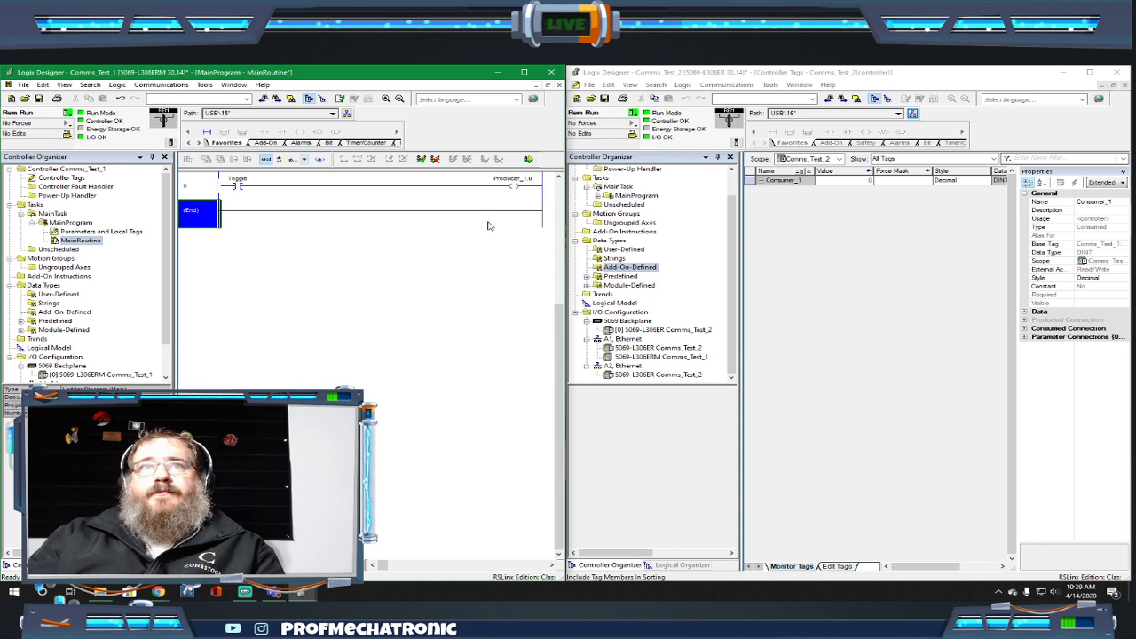
pyautogui.click(529, 160)
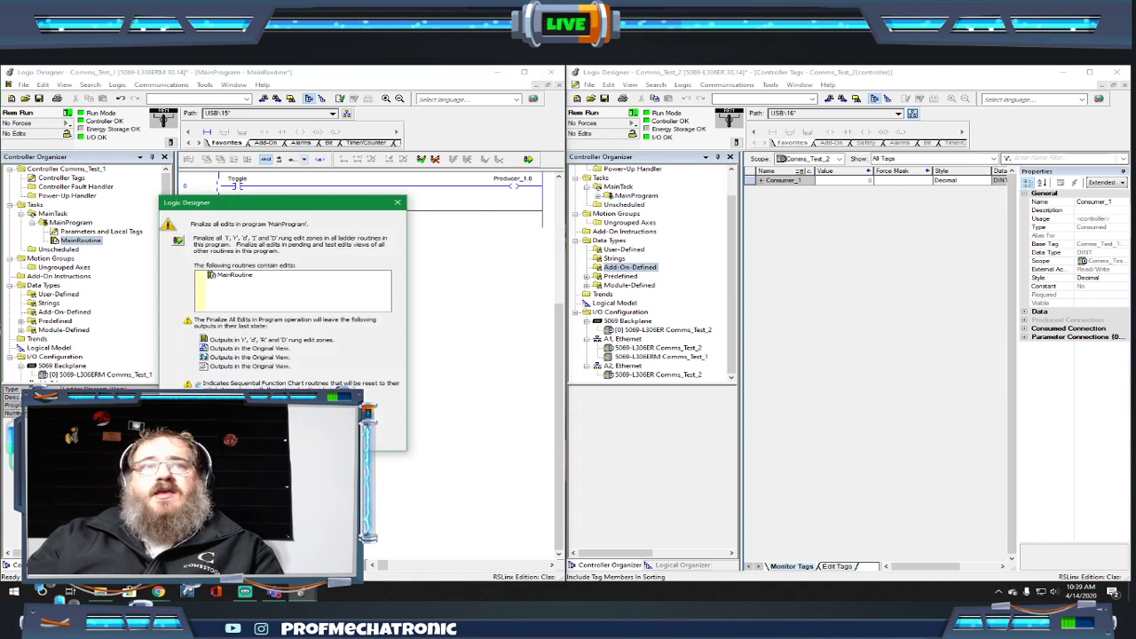
pyautogui.press('Return')
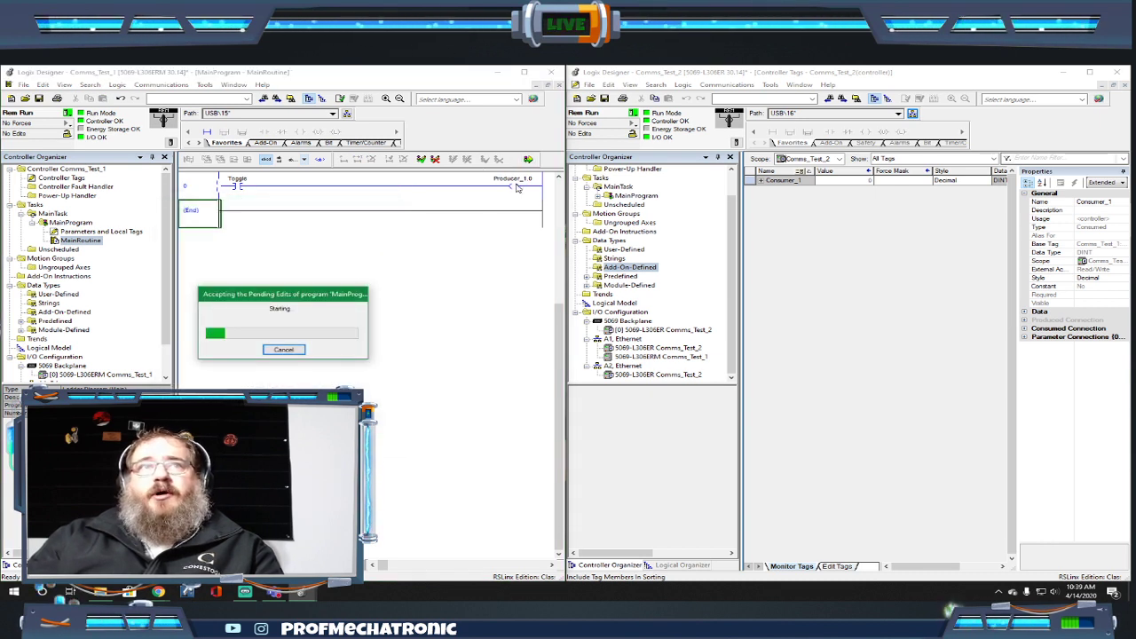
# Test the bit transfer by toggling the Toggle contact on, viewing the individual Consumer_1 bits in Comms_Test_2, and toggling the contact back off.
pyautogui.rightClick(238, 189)
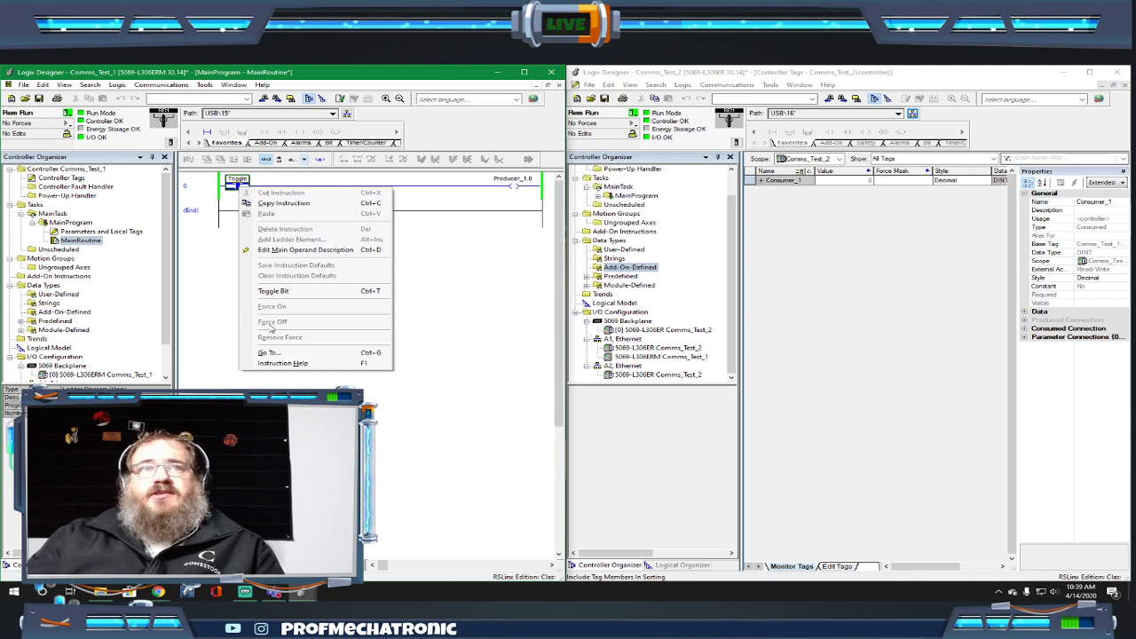
pyautogui.click(276, 292)
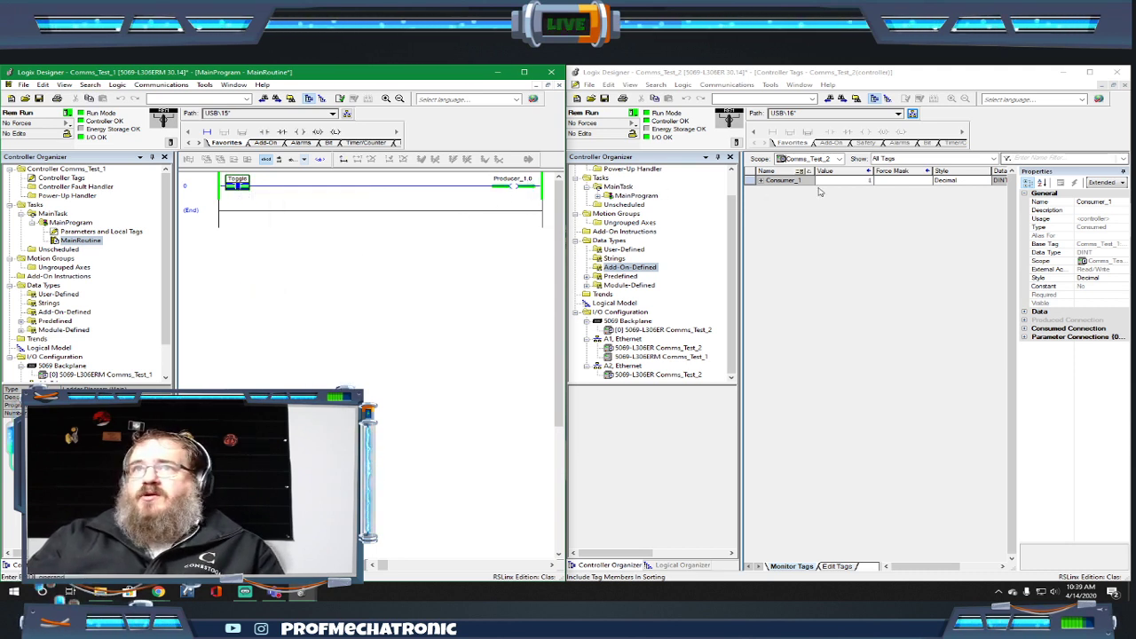
pyautogui.click(760, 181)
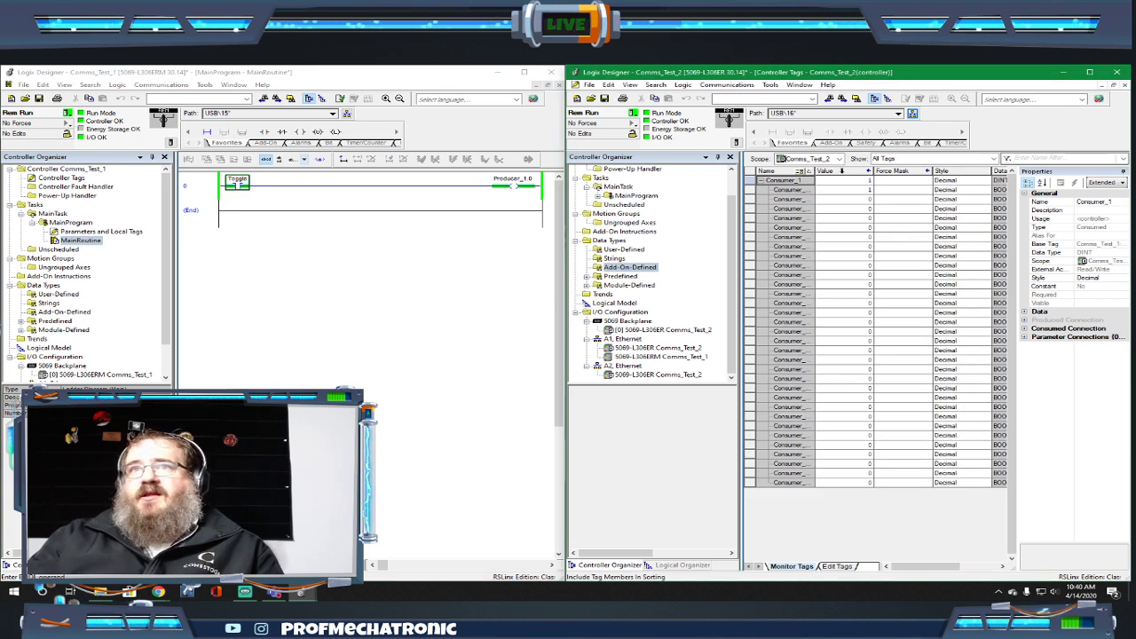
pyautogui.doubleClick(813, 171)
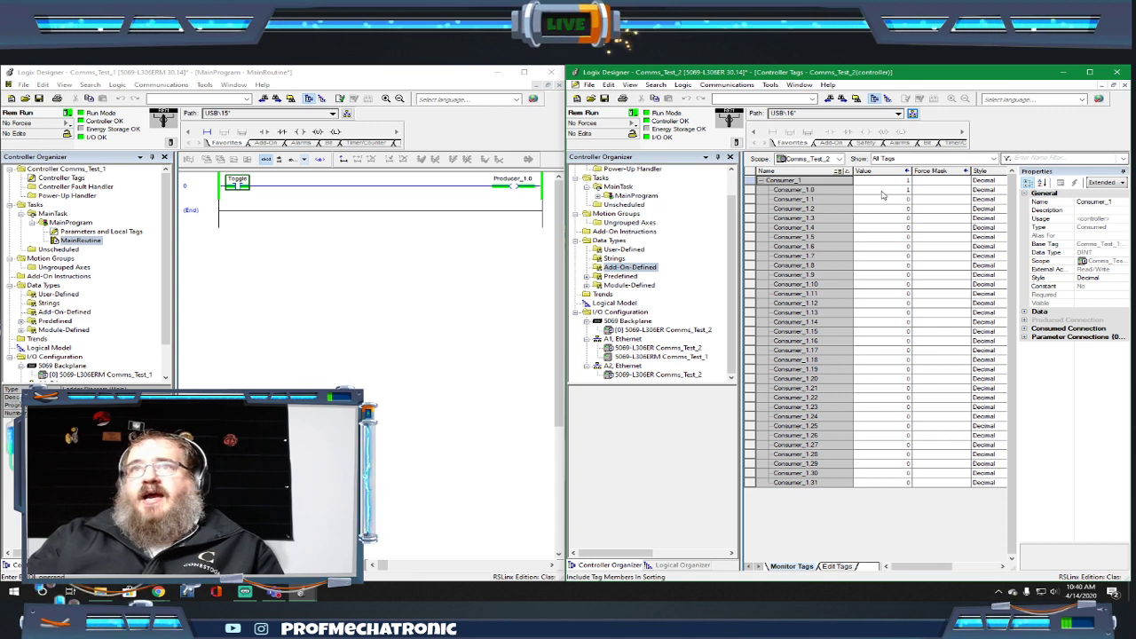
pyautogui.rightClick(246, 186)
pyautogui.click(291, 290)
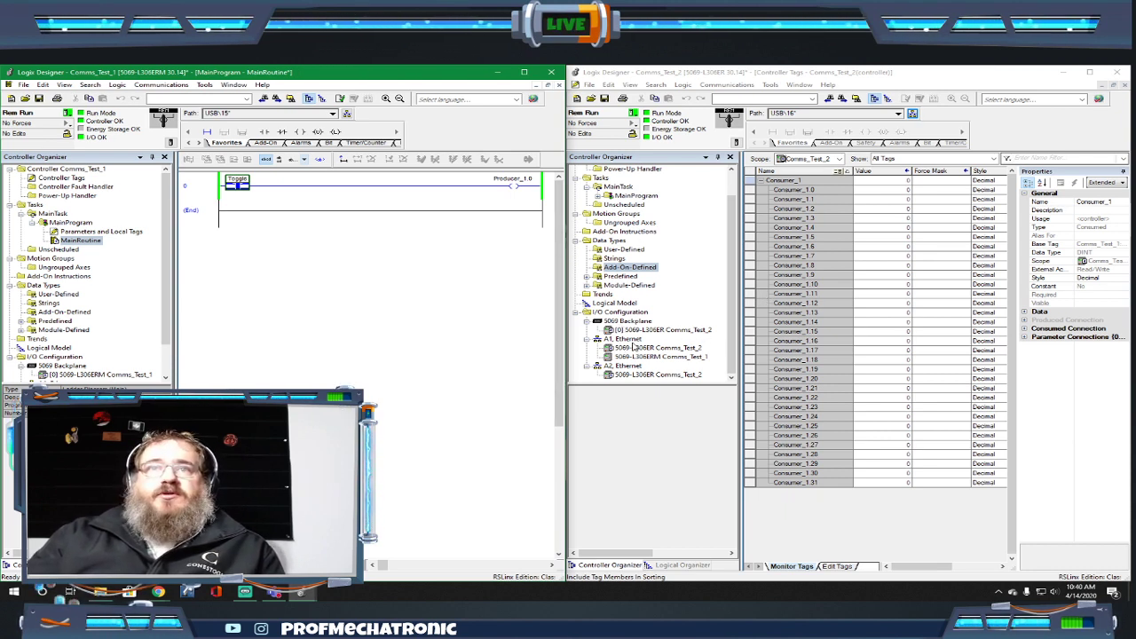
# Add rung 1 to the Comms_Test_1 MainRoutine with a TON instruction, and create its Timer tag as a controller-scoped base TIMER.
pyautogui.scroll(-2, 56, 349)
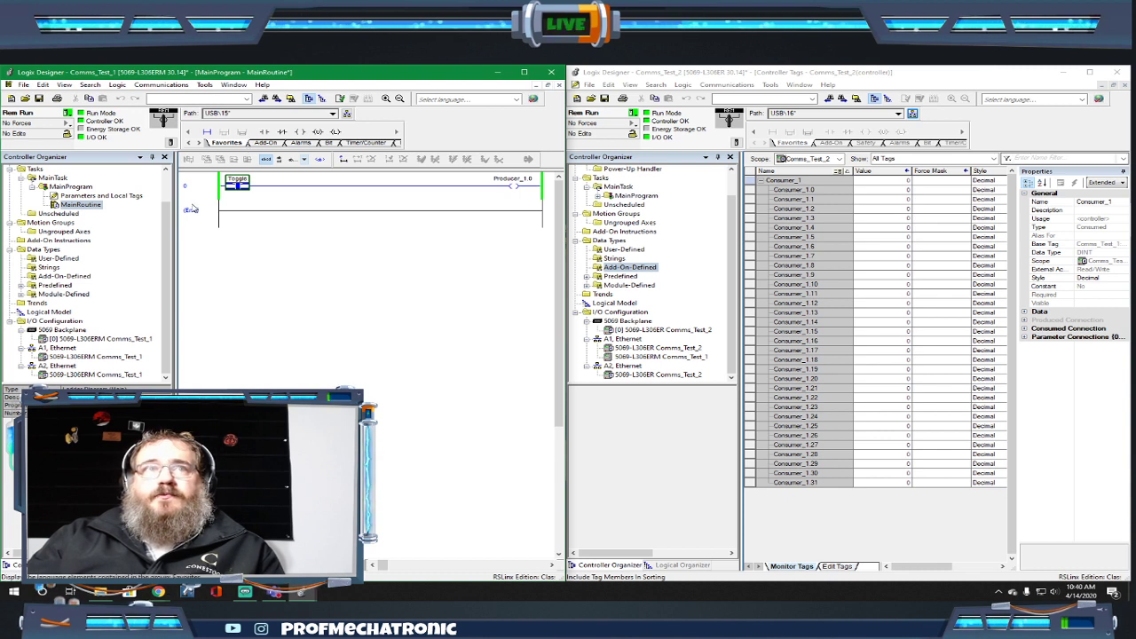
pyautogui.click(196, 208)
pyautogui.click(206, 131)
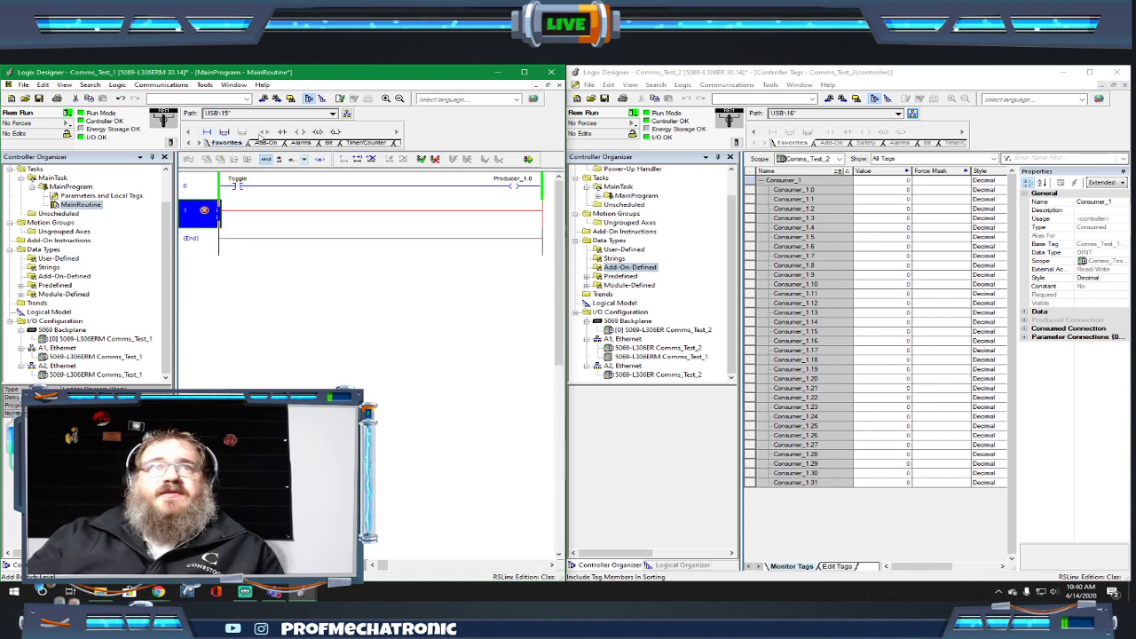
pyautogui.click(370, 143)
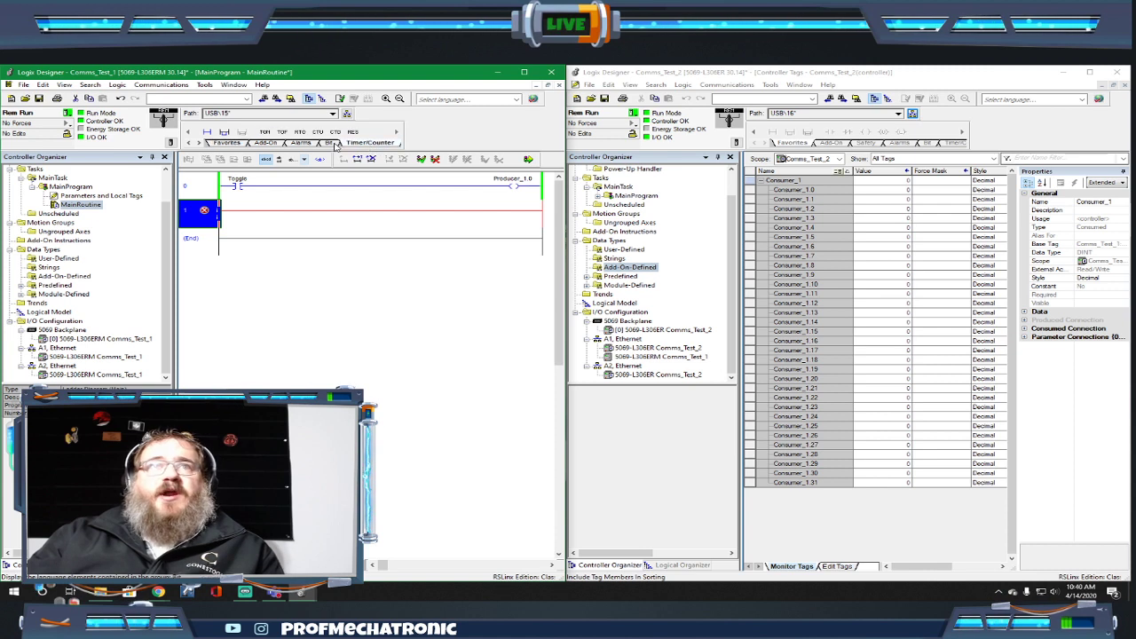
pyautogui.click(264, 132)
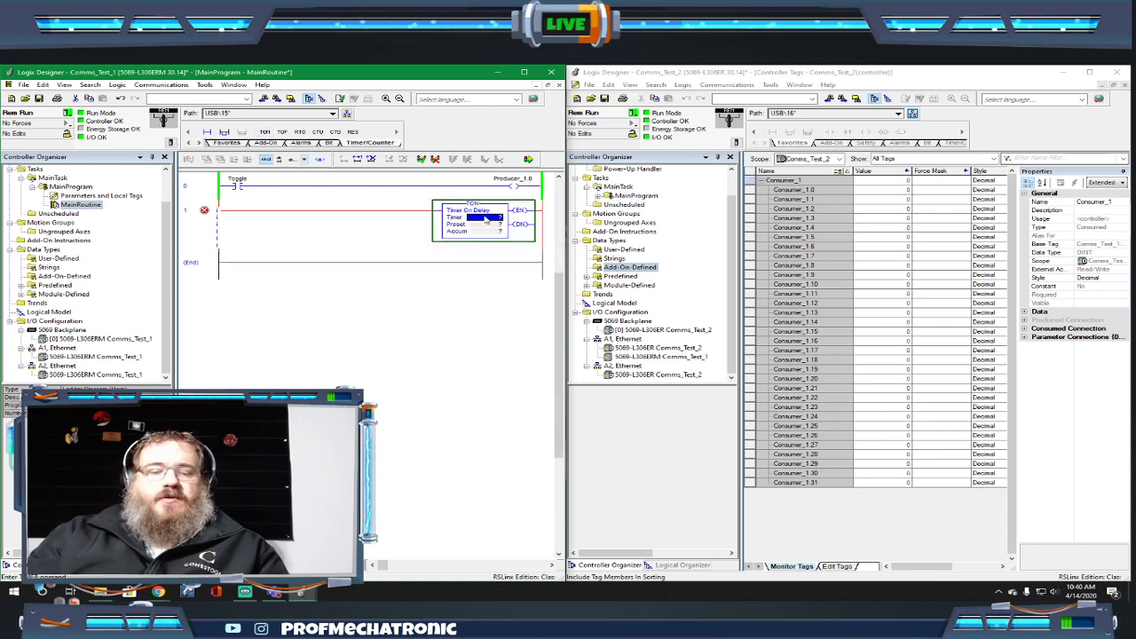
pyautogui.write('Timer')
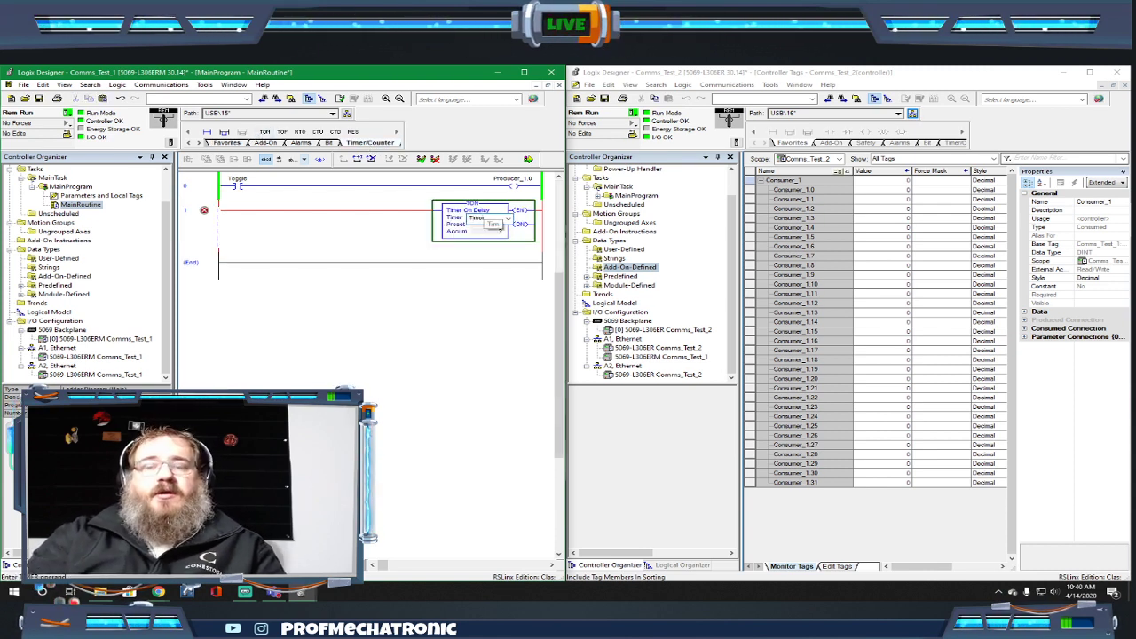
pyautogui.click(487, 224)
pyautogui.rightClick(487, 222)
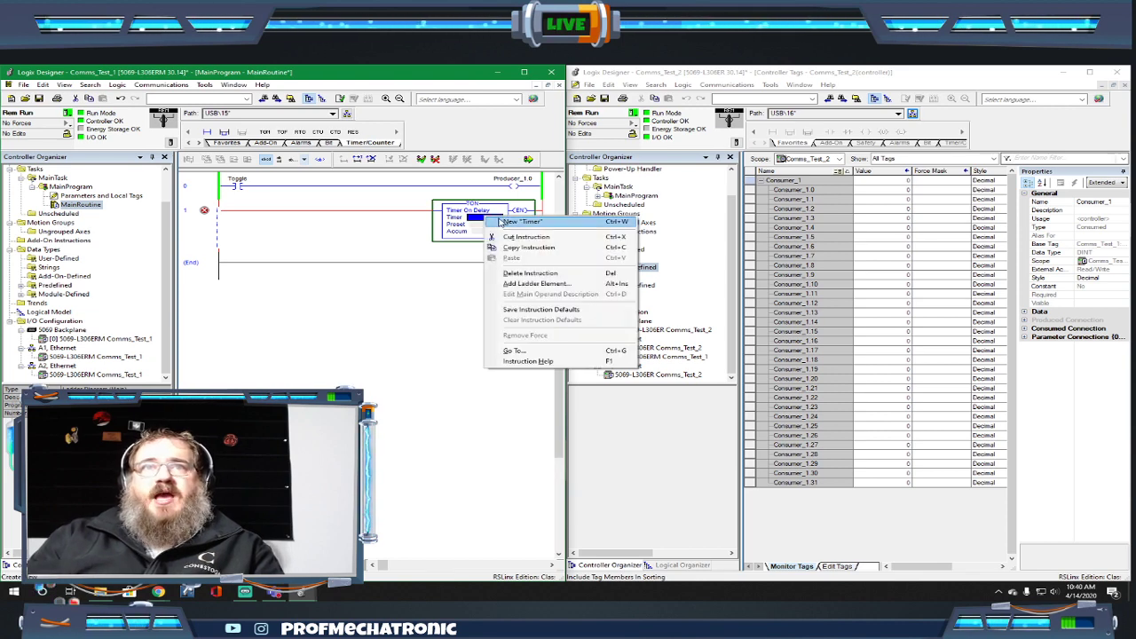
pyautogui.click(506, 221)
pyautogui.click(360, 218)
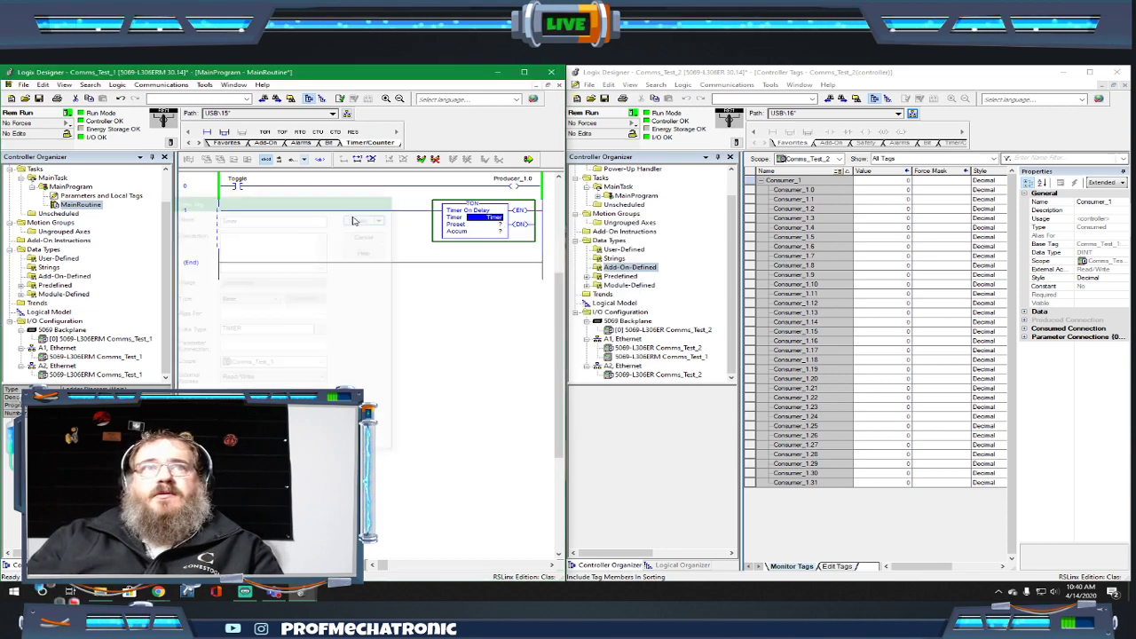
# Add a normally closed contact with operand Timer.DN ahead of the TON on rung 1.
pyautogui.click(241, 142)
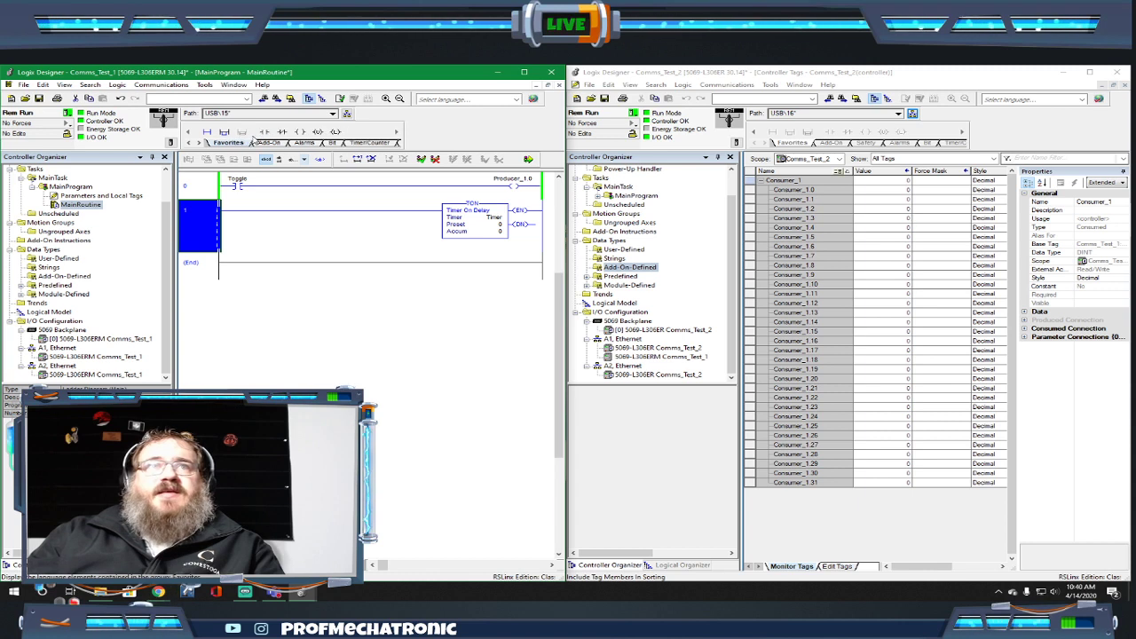
pyautogui.click(281, 132)
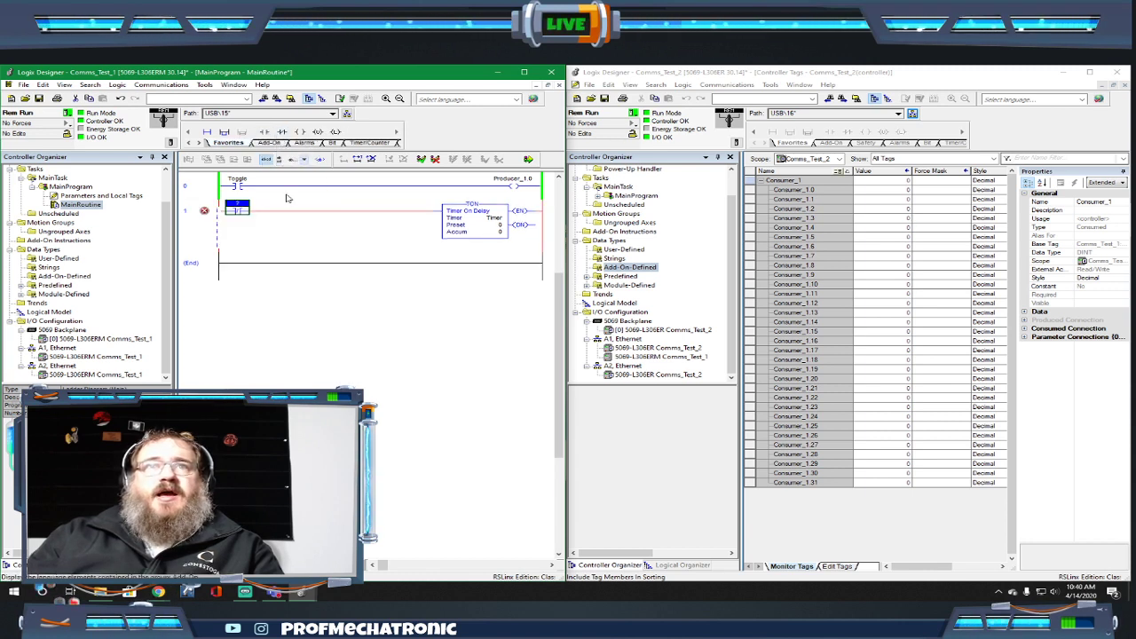
pyautogui.write('timer')
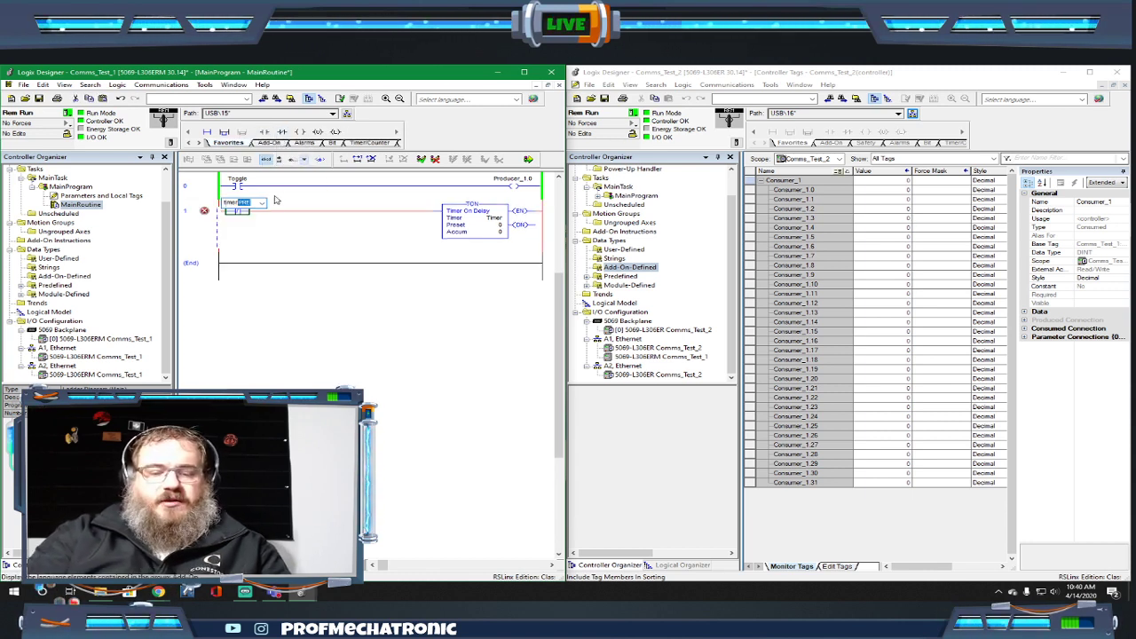
pyautogui.write('.dn')
pyautogui.press('Return')
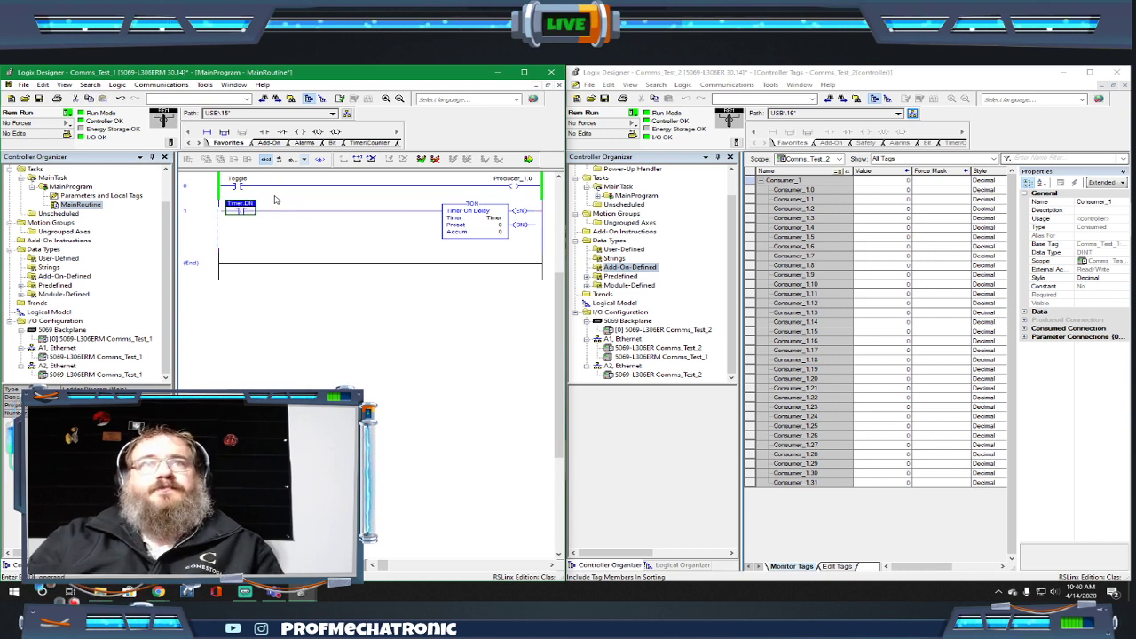
# Set the preset of the rung 1 TON timer to 1000.
pyautogui.doubleClick(494, 224)
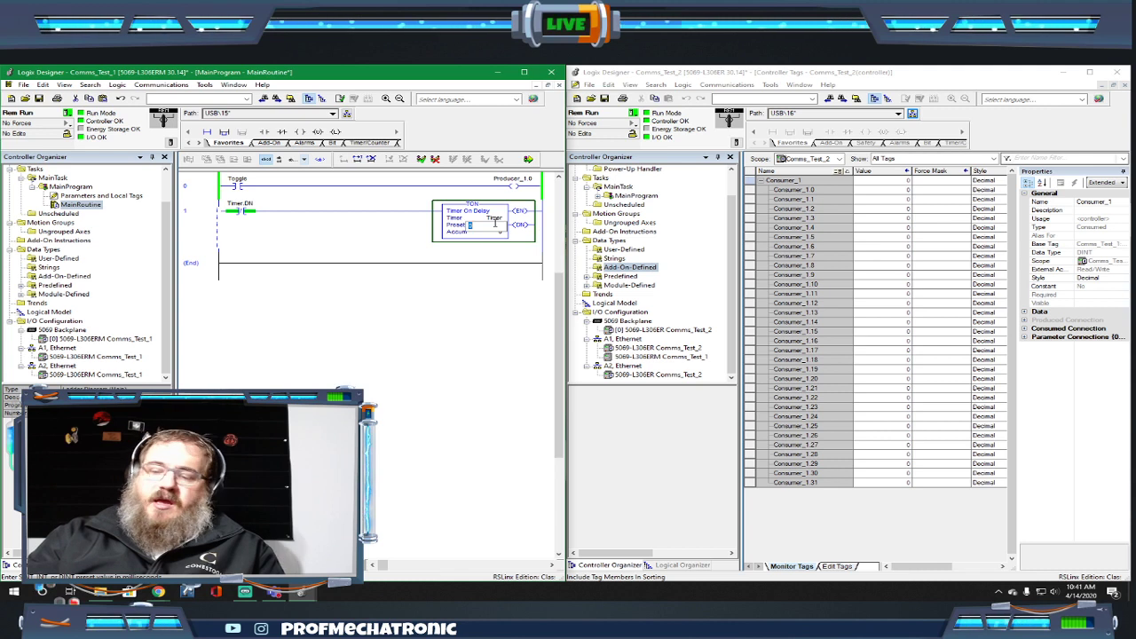
pyautogui.write('5')
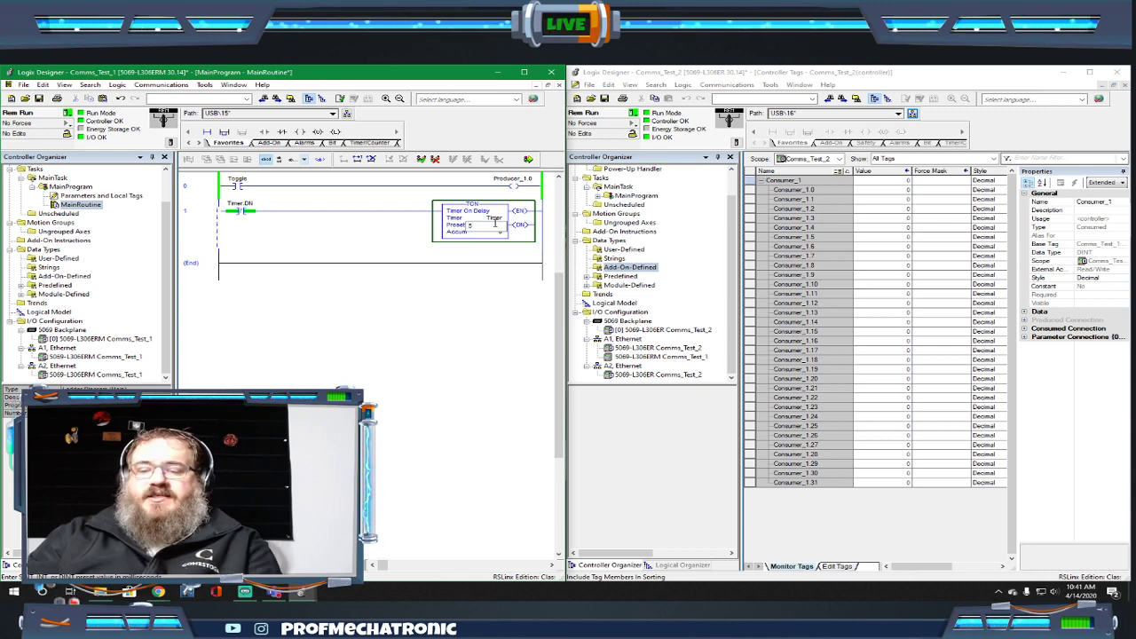
pyautogui.press('BackSpace')
pyautogui.write('100')
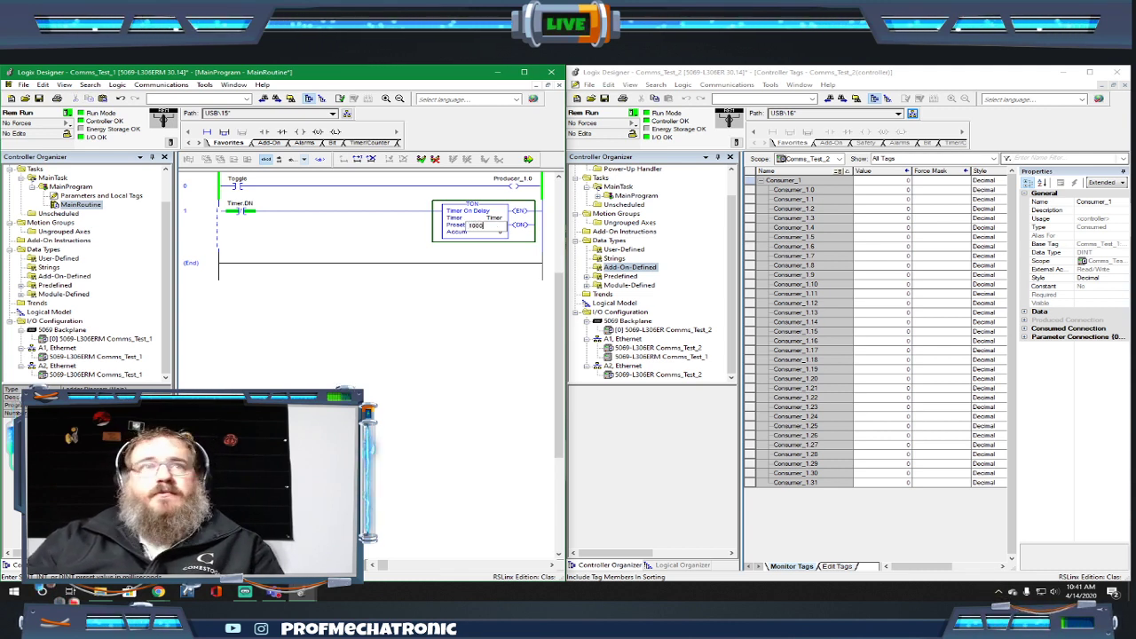
pyautogui.write('0')
# Add rung 2 with a normally open contact and replace that contact with a LIM instruction.
pyautogui.click(203, 266)
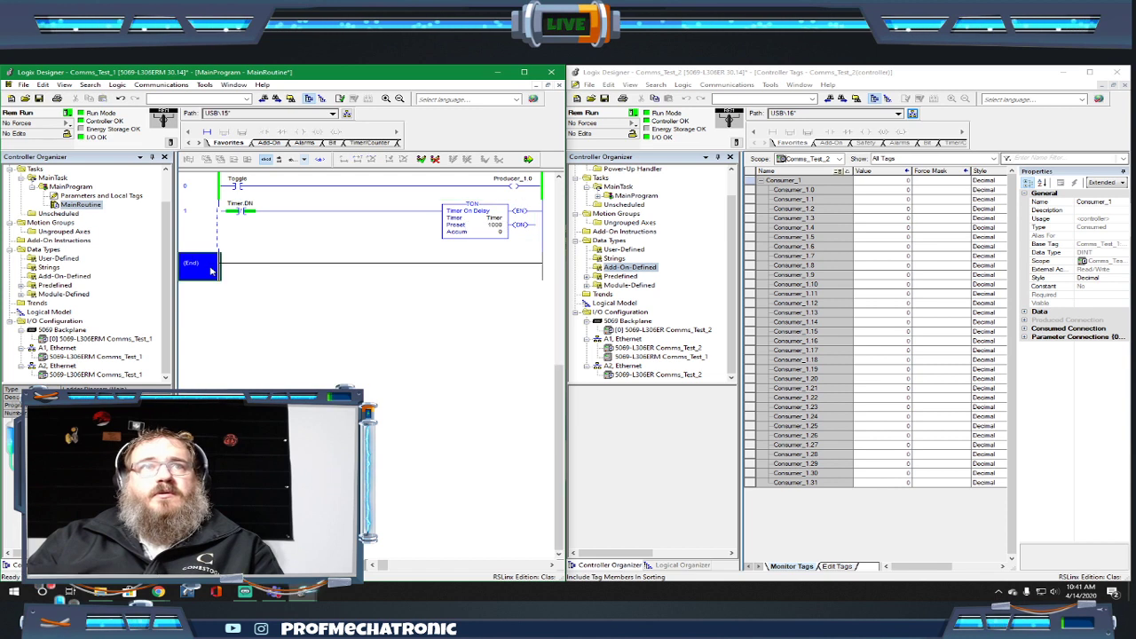
pyautogui.click(207, 132)
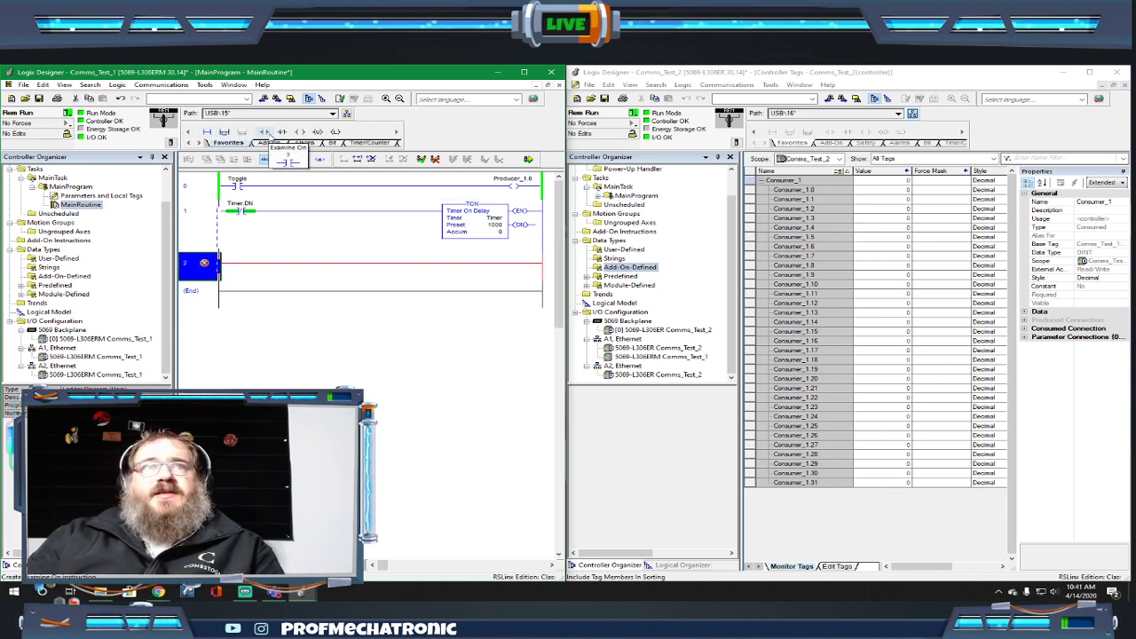
pyautogui.click(266, 133)
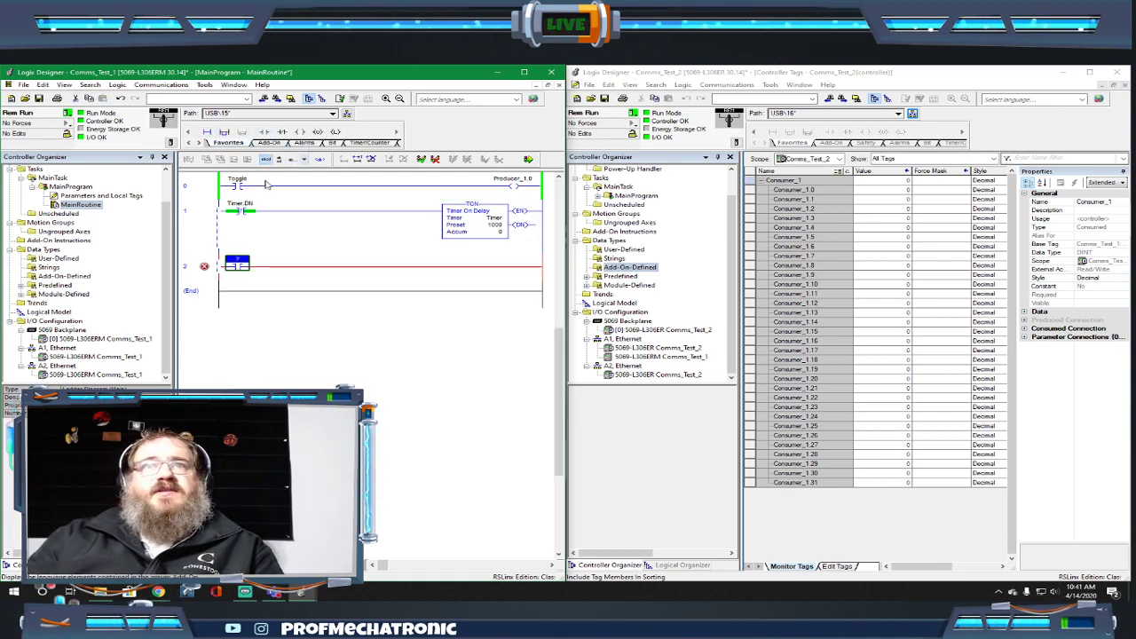
pyautogui.doubleClick(240, 266)
pyautogui.write('Lin')
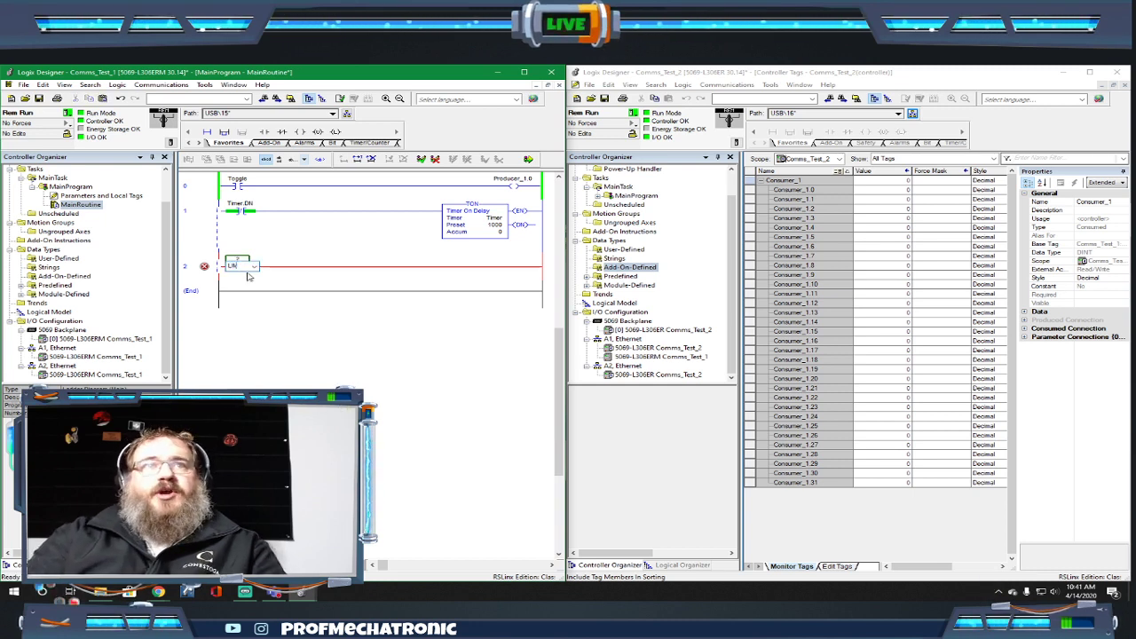
pyautogui.press('Return')
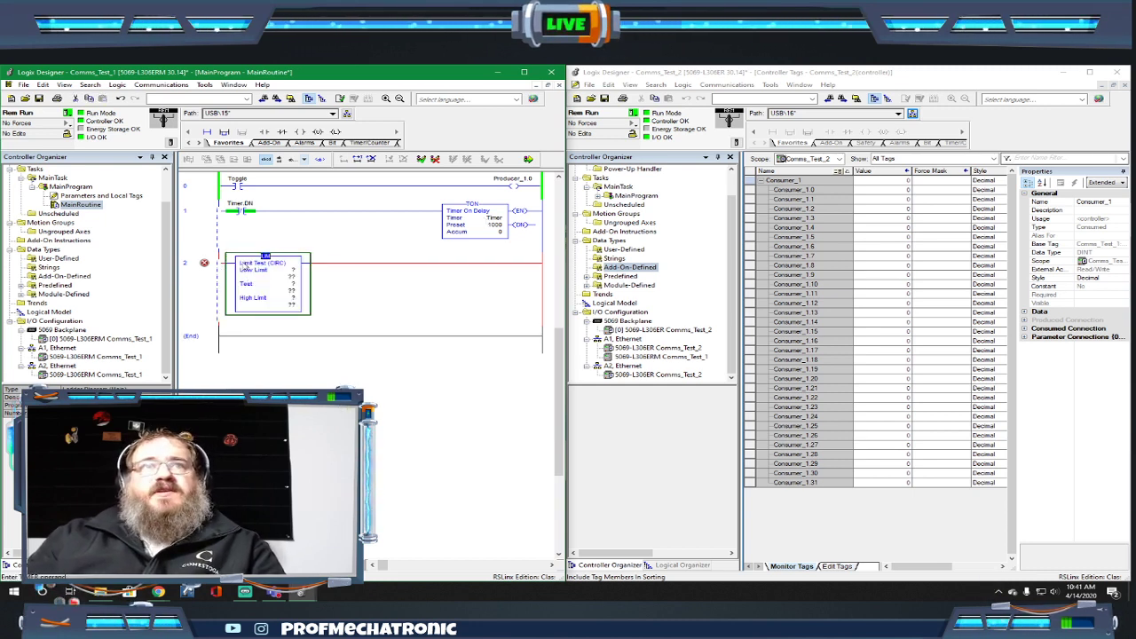
# Set the Test operand of the LIM instruction on rung 2 to Timer.ACC.
pyautogui.doubleClick(289, 269)
pyautogui.write('ti')
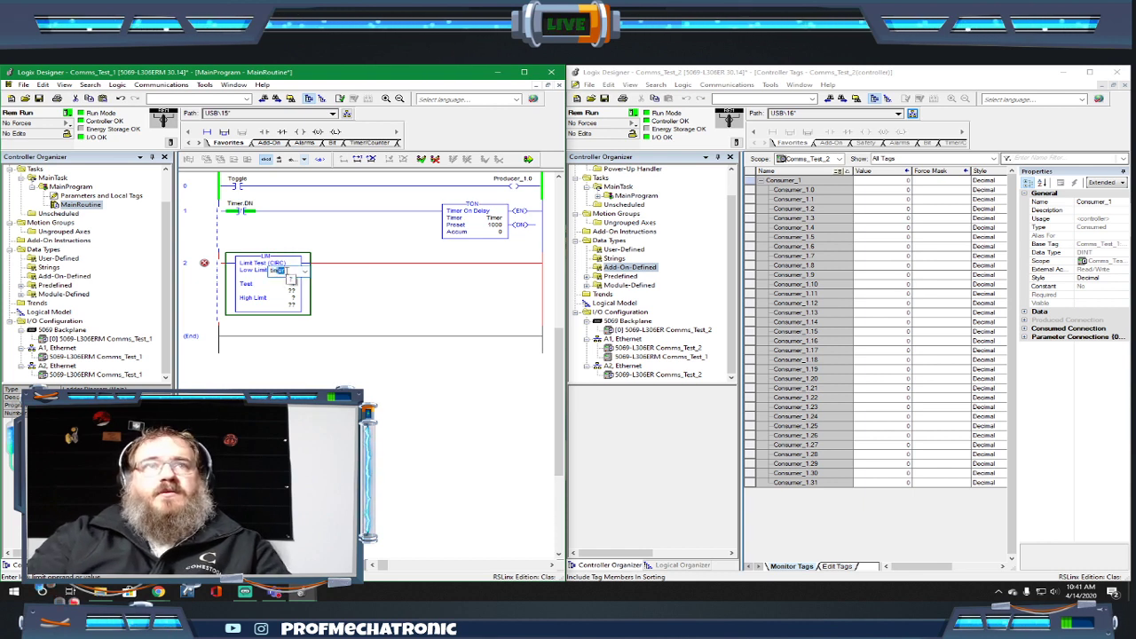
pyautogui.write('mer.acc')
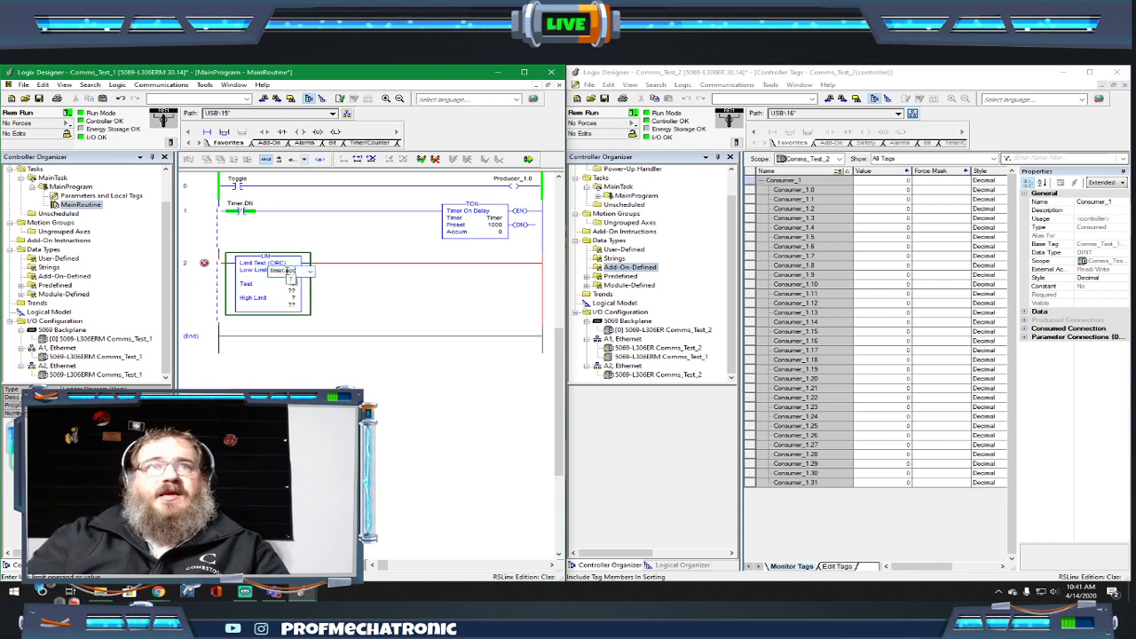
pyautogui.press('Return')
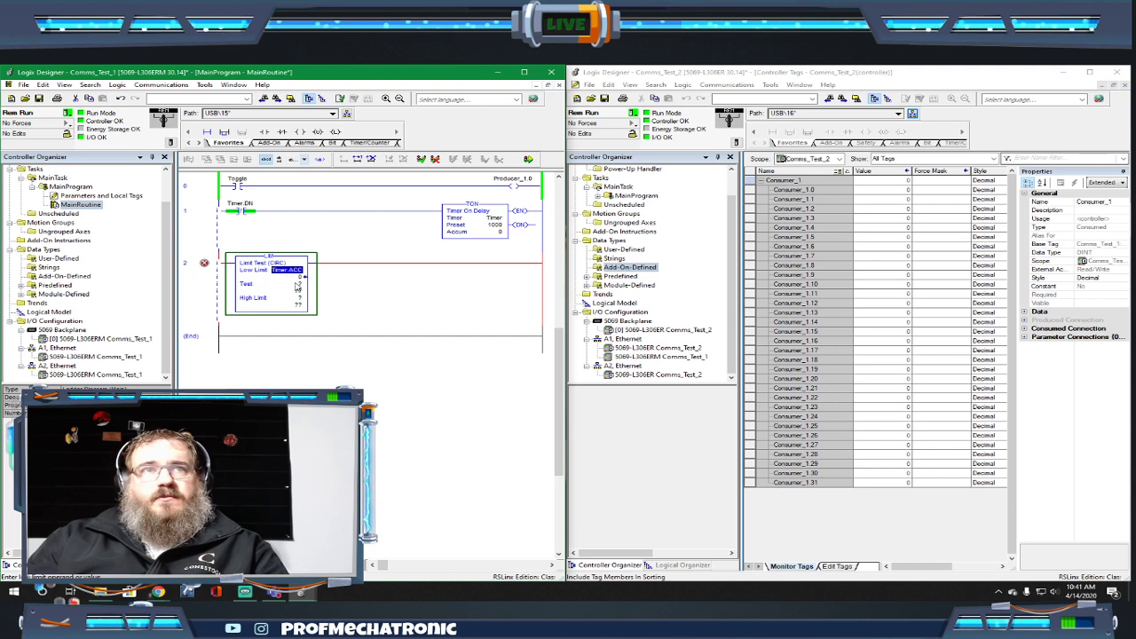
pyautogui.moveTo(300, 271); pyautogui.dragTo(304, 285)
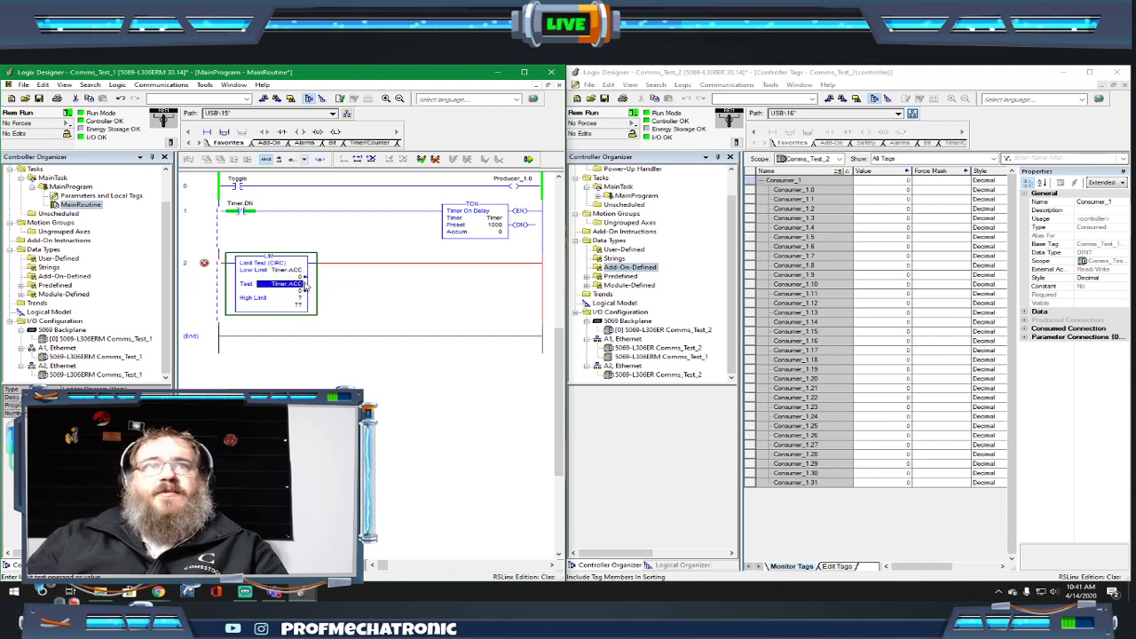
# Set the rung 2 LIM instruction's low limit to 250 and its high limit to 750.
pyautogui.doubleClick(300, 270)
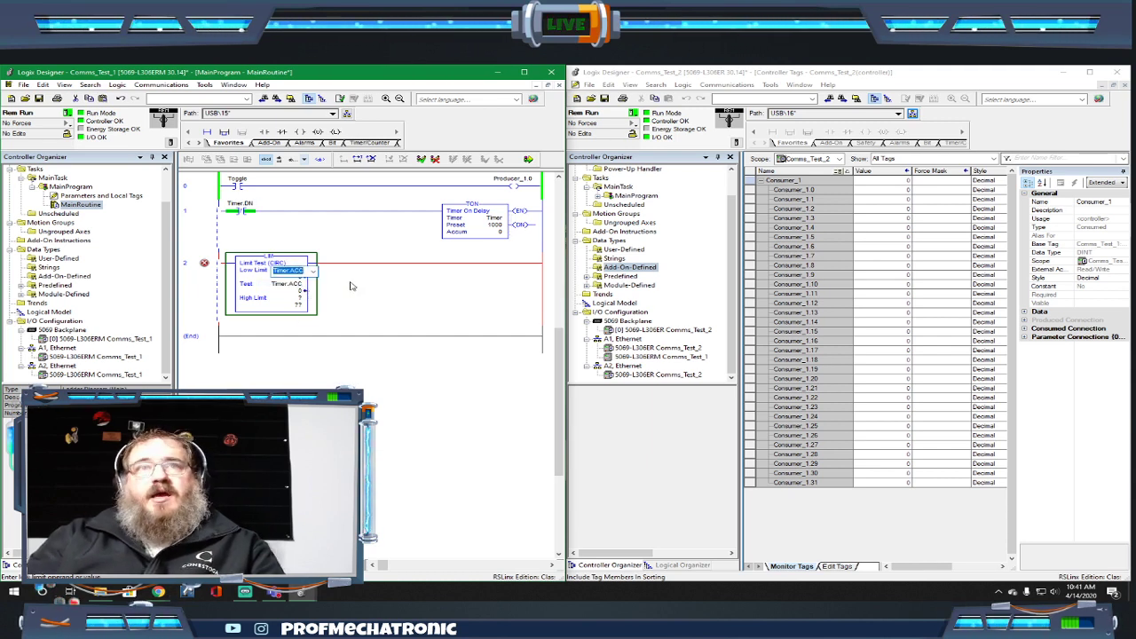
pyautogui.write('25')
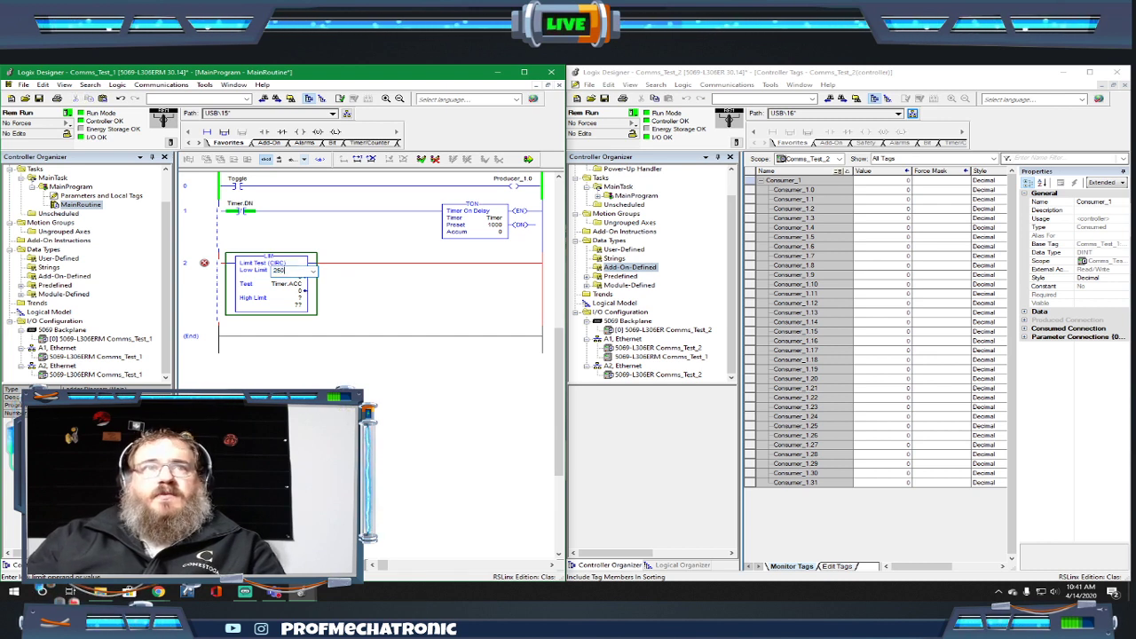
pyautogui.write('0')
pyautogui.press('Return')
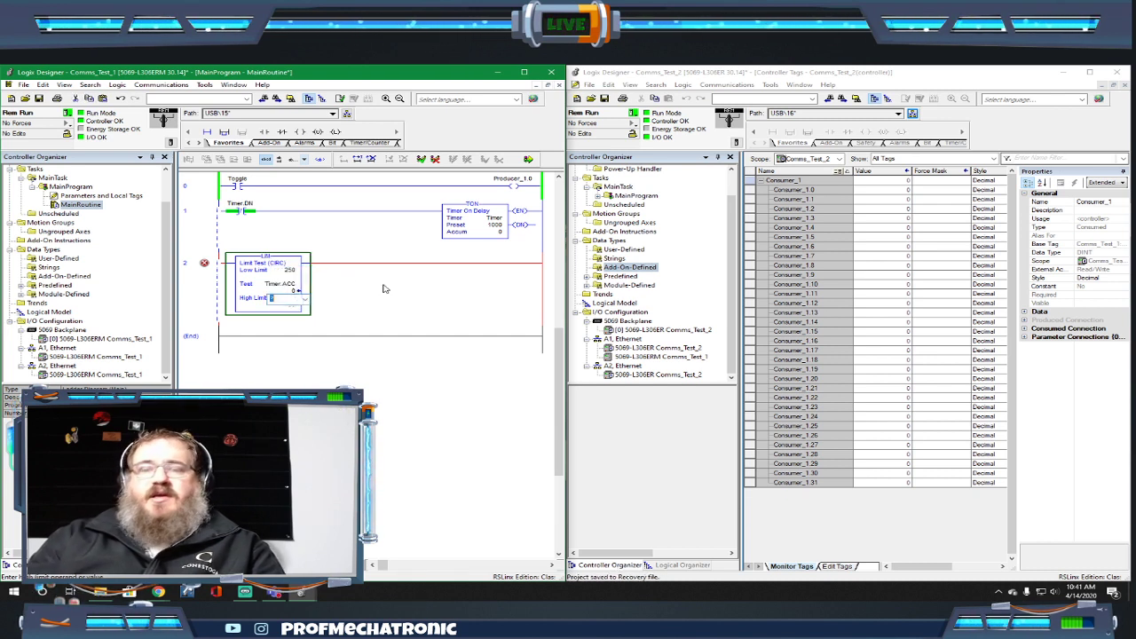
pyautogui.write('750')
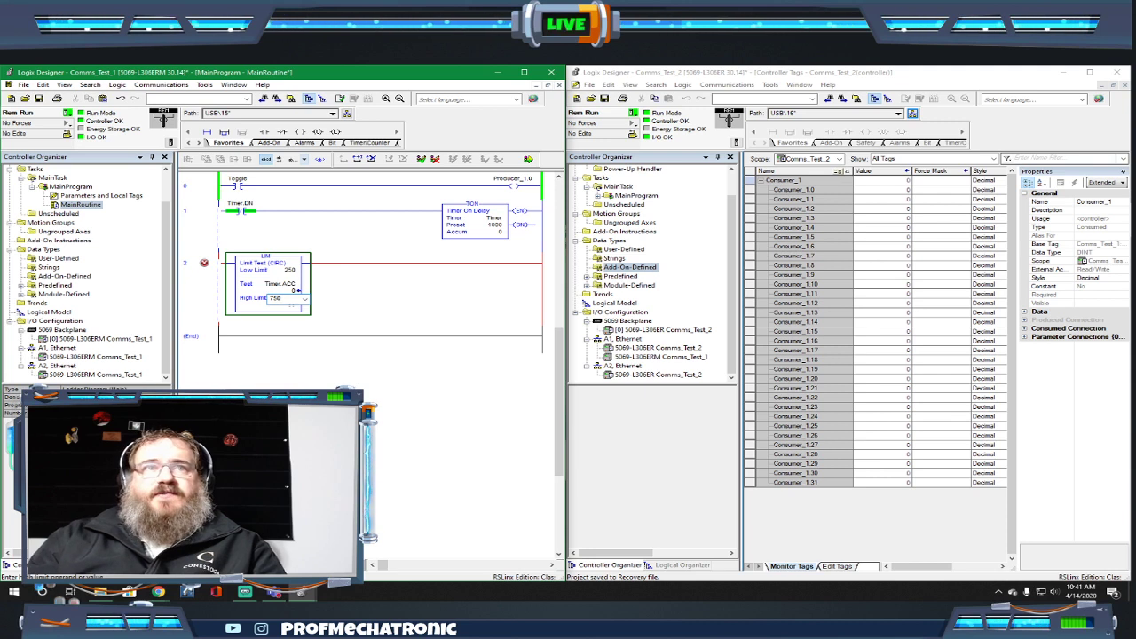
pyautogui.press('Return')
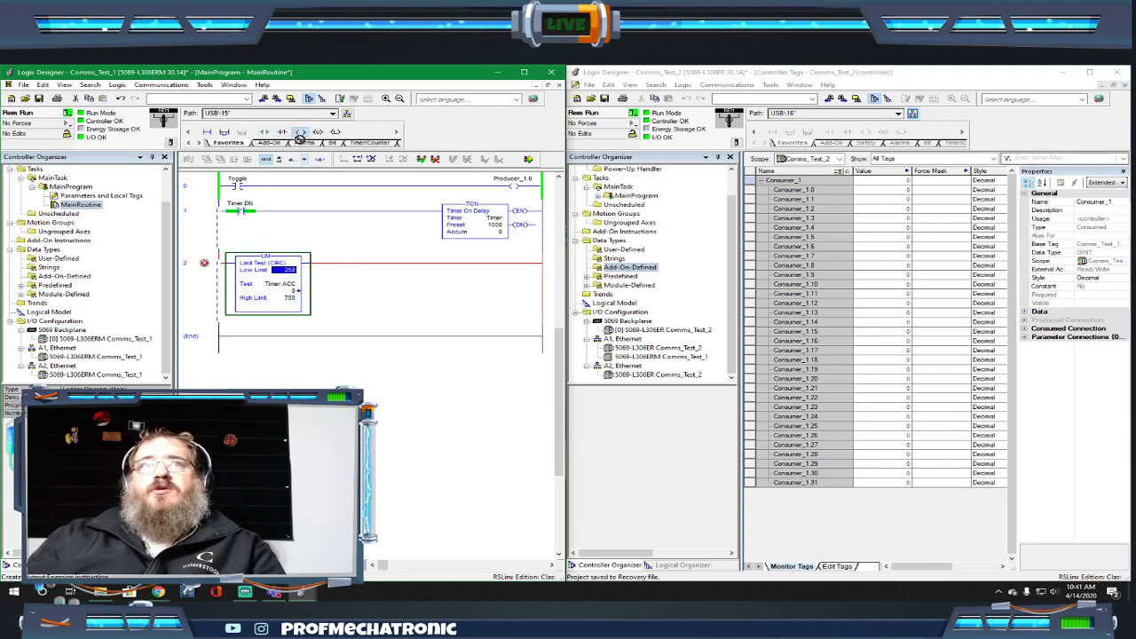
# Add an output energize coil to the end of rung 2 with operand Producer_1.1.
pyautogui.click(300, 133)
pyautogui.click(529, 180)
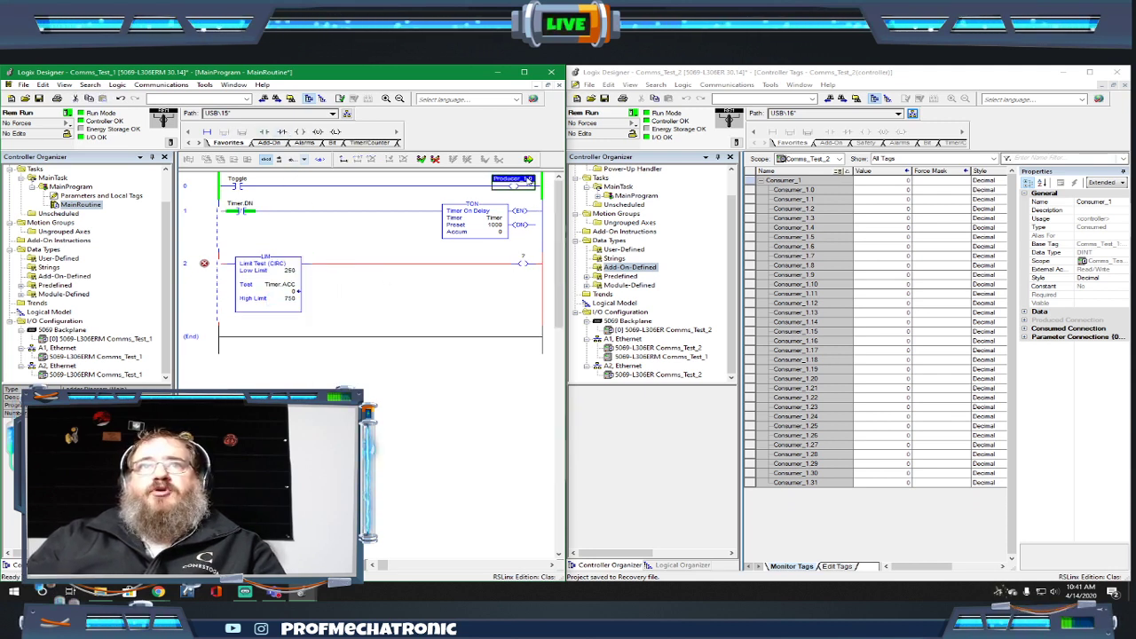
pyautogui.moveTo(529, 180); pyautogui.dragTo(529, 257)
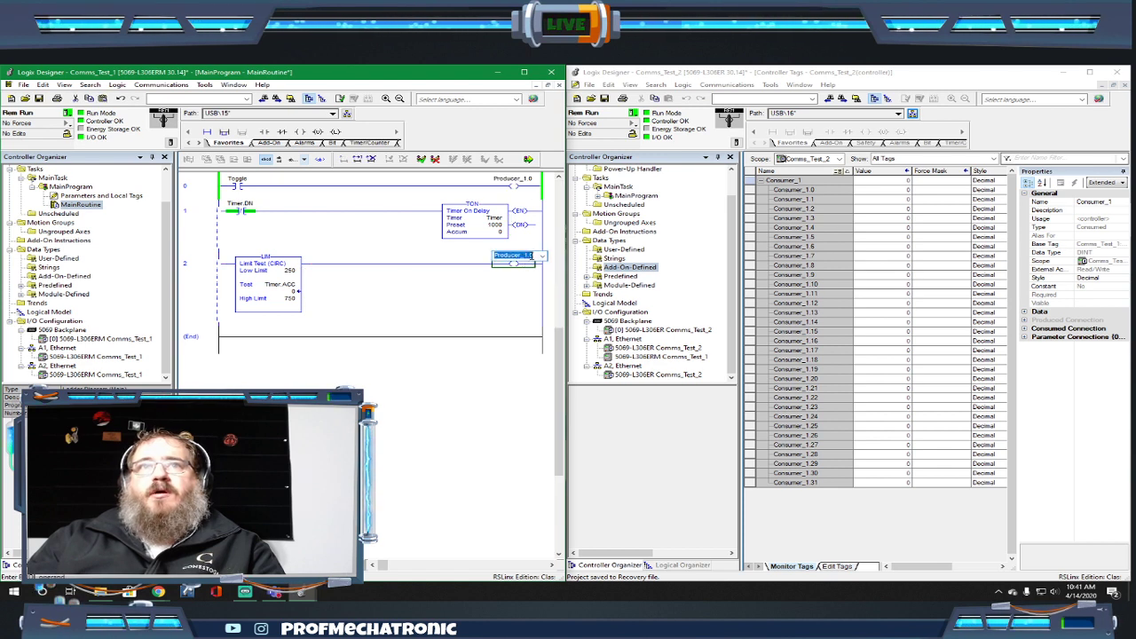
pyautogui.click(530, 257)
pyautogui.press('BackSpace')
pyautogui.write('1')
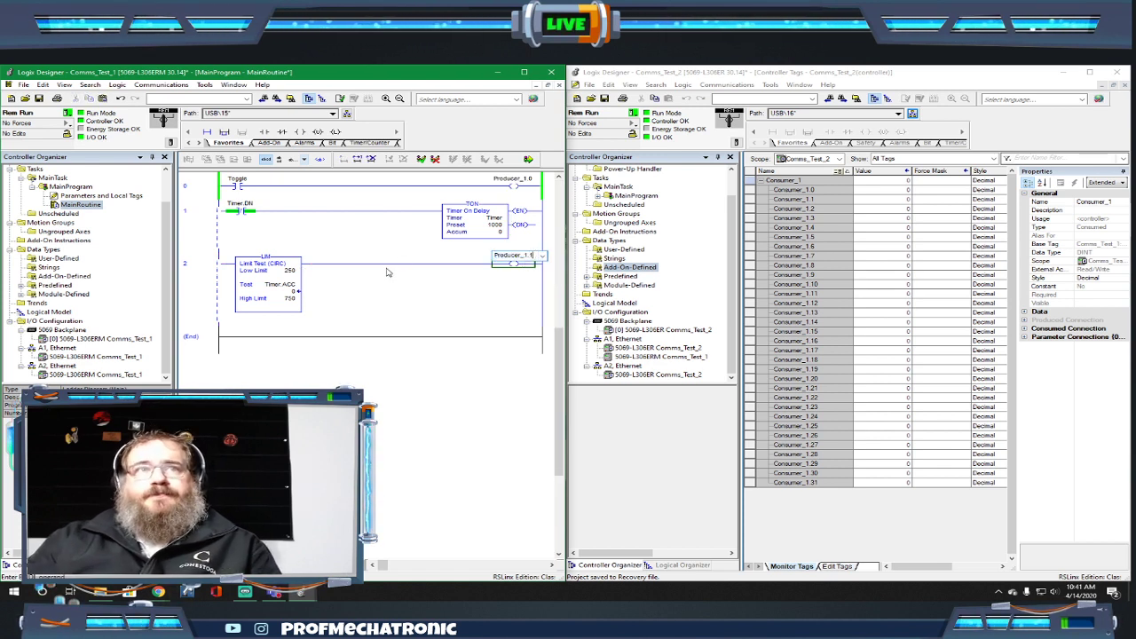
# Finalize all edits in the MainProgram of Comms_Test_1.
pyautogui.click(206, 261)
pyautogui.click(529, 160)
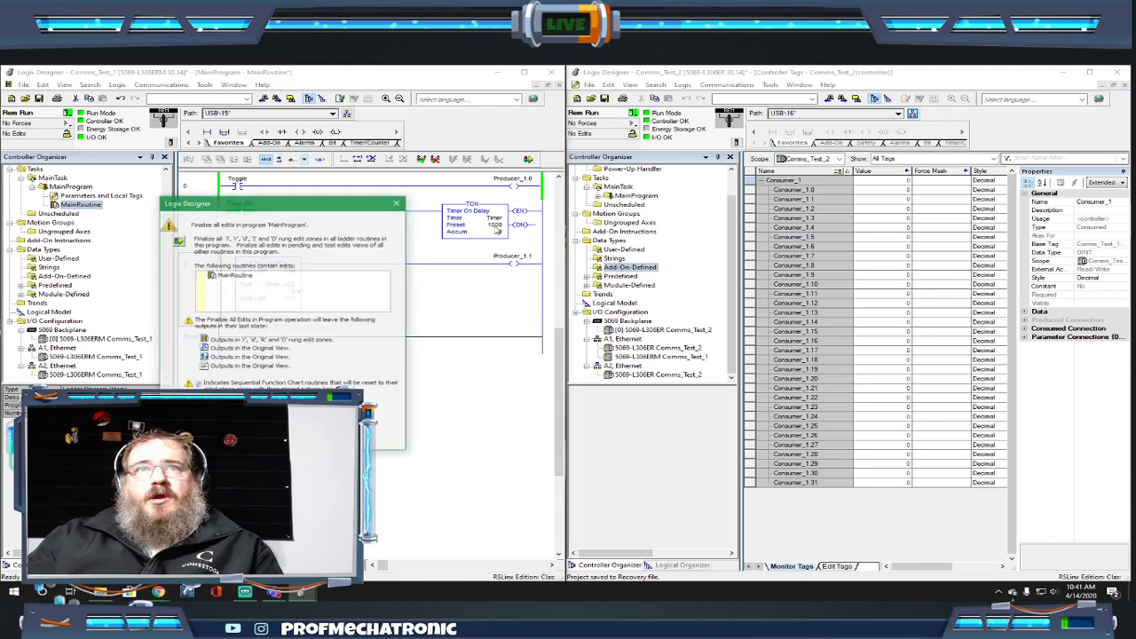
pyautogui.press('Return')
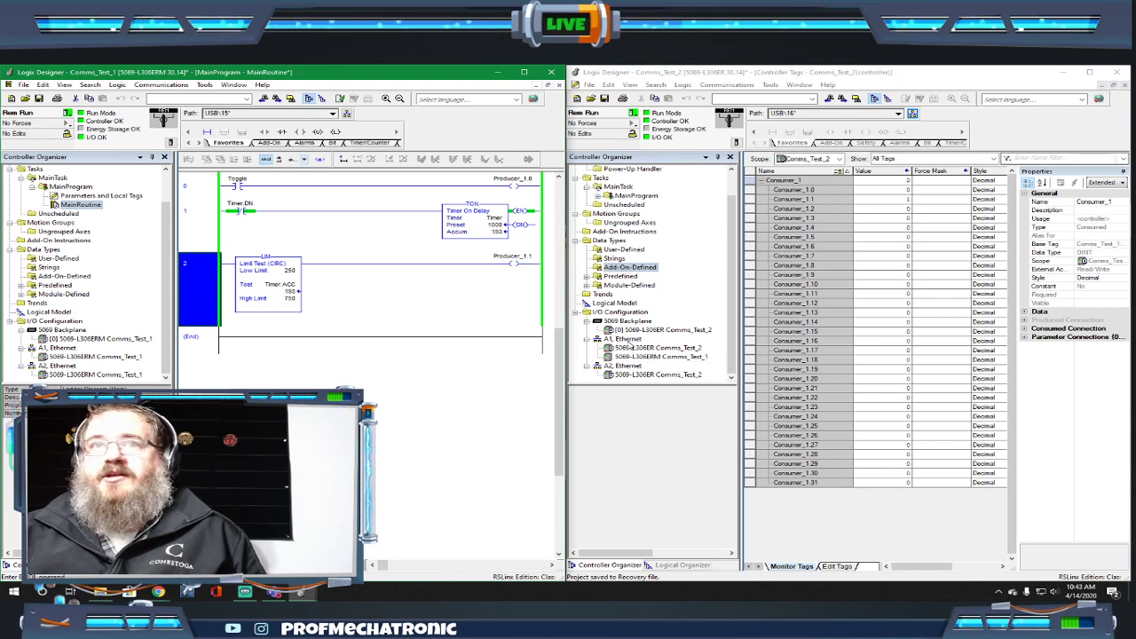
# In Comms_Test_2, start a new 5069-L306ER CompactLogix 5380 controller module on the A1 Ethernet network, filtering the catalog by 5380.
pyautogui.rightClick(634, 342)
pyautogui.click(643, 347)
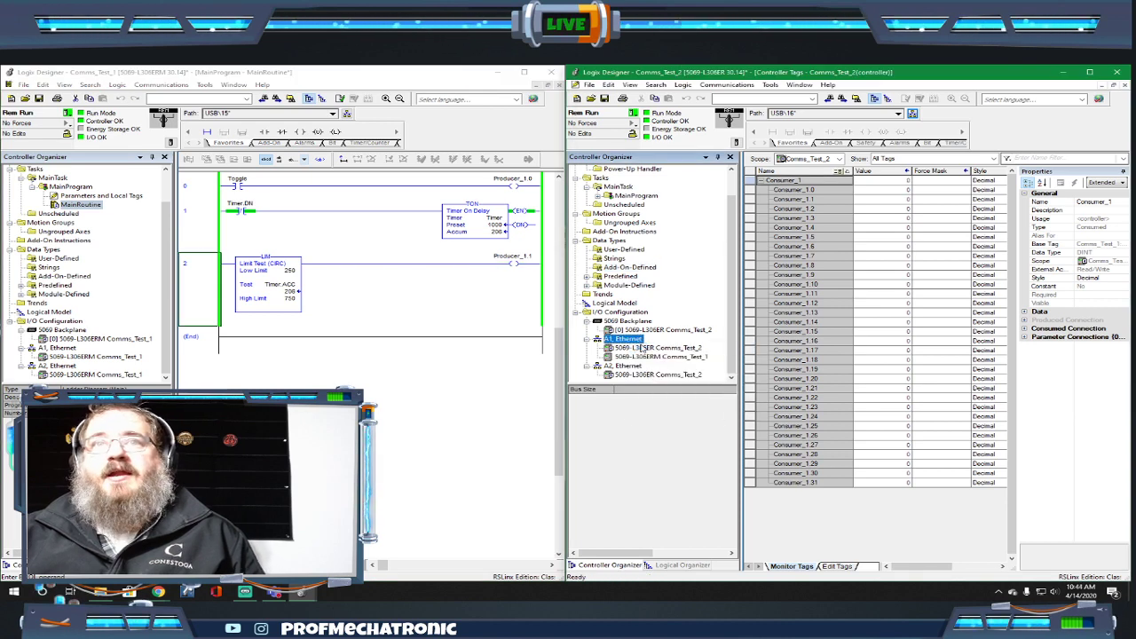
pyautogui.click(461, 247)
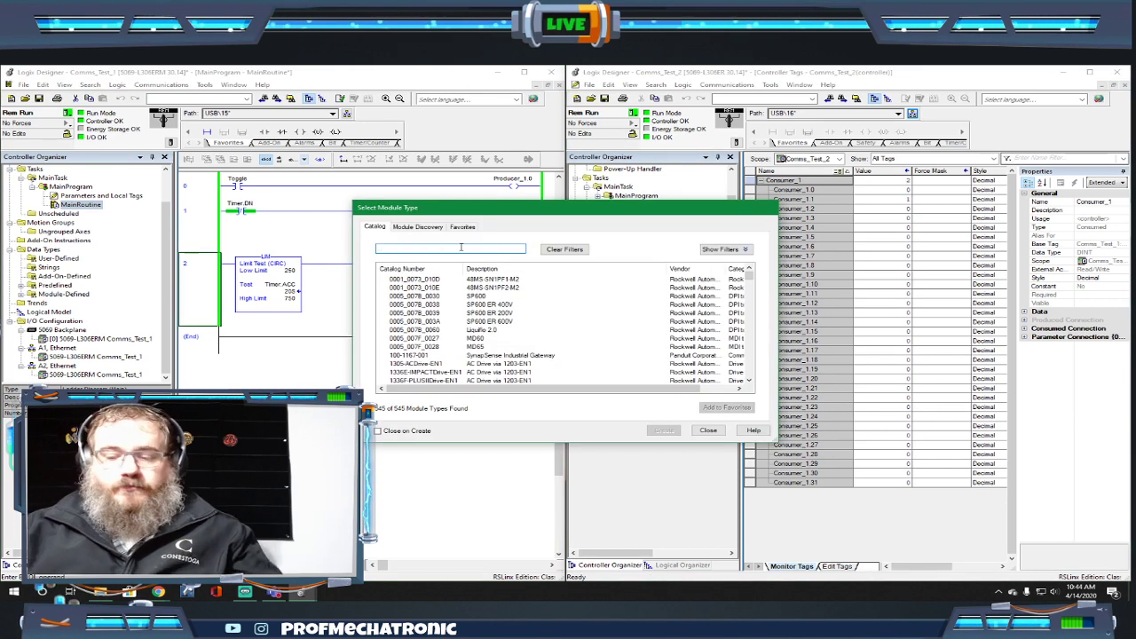
pyautogui.write('538')
pyautogui.write('0')
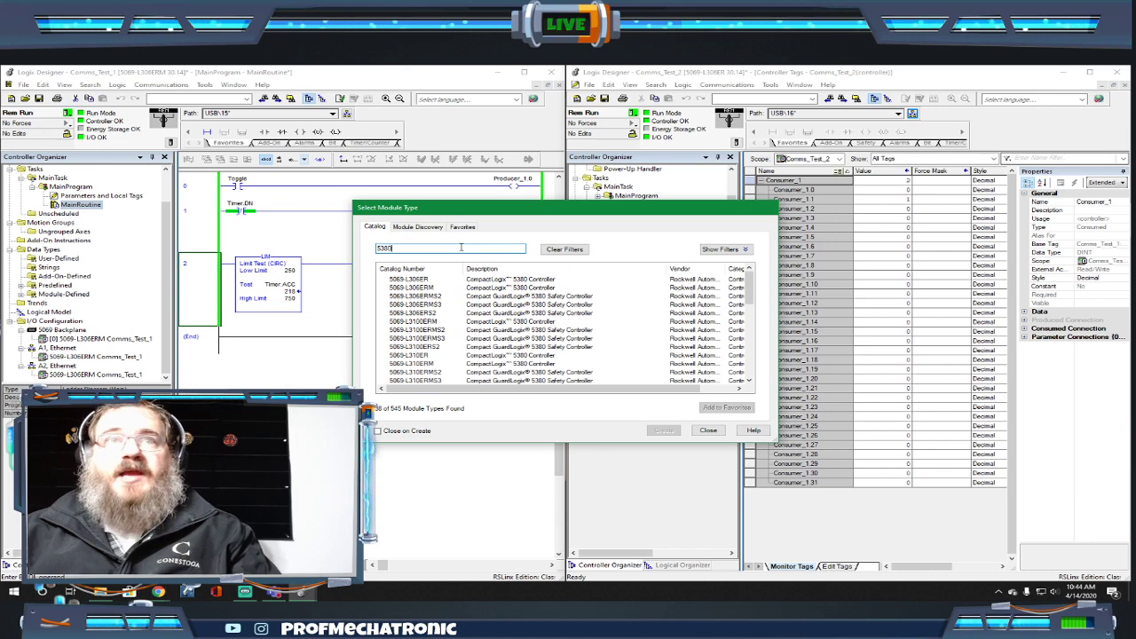
pyautogui.click(448, 278)
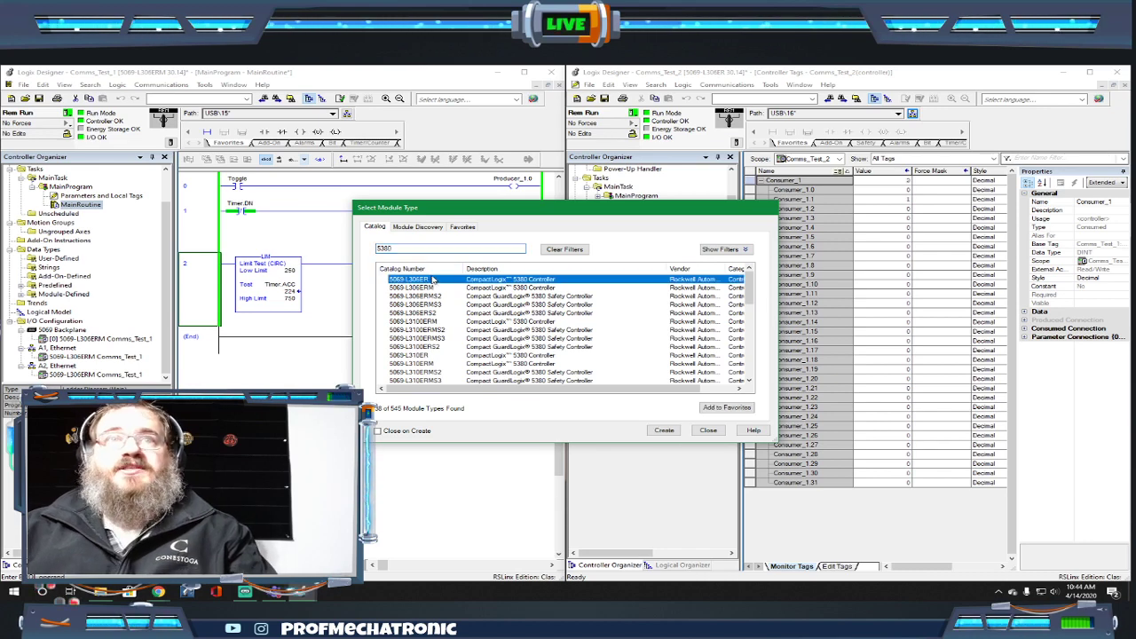
pyautogui.click(658, 432)
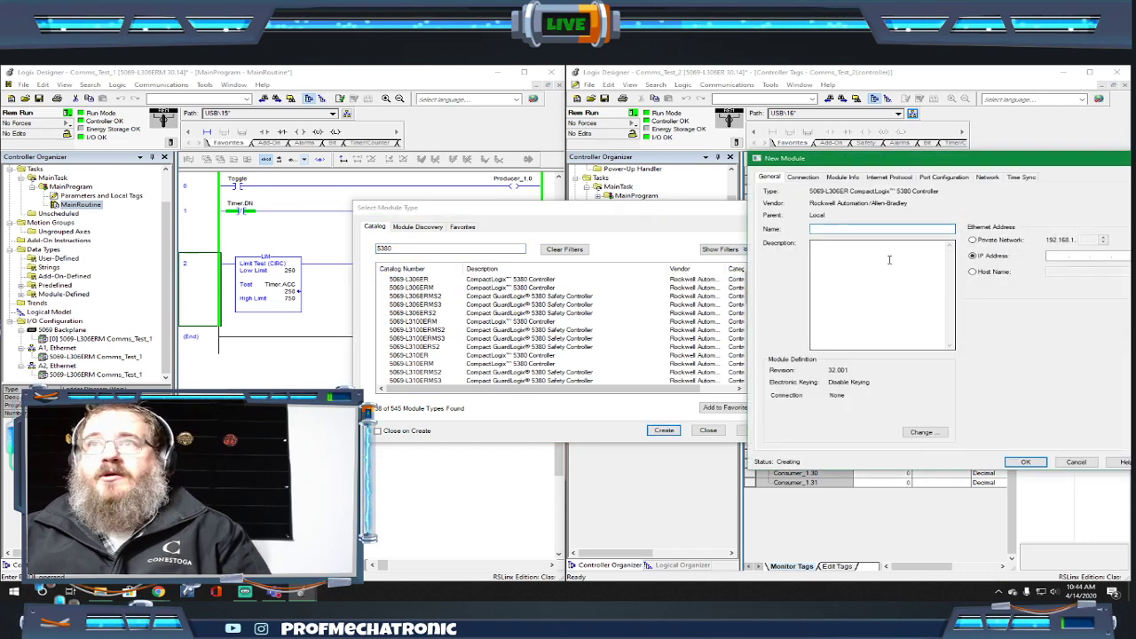
# Name the new module Comms_Test_3 and give it the private network address 192.168.1.3.
pyautogui.moveTo(911, 161); pyautogui.dragTo(642, 207)
pyautogui.write('C')
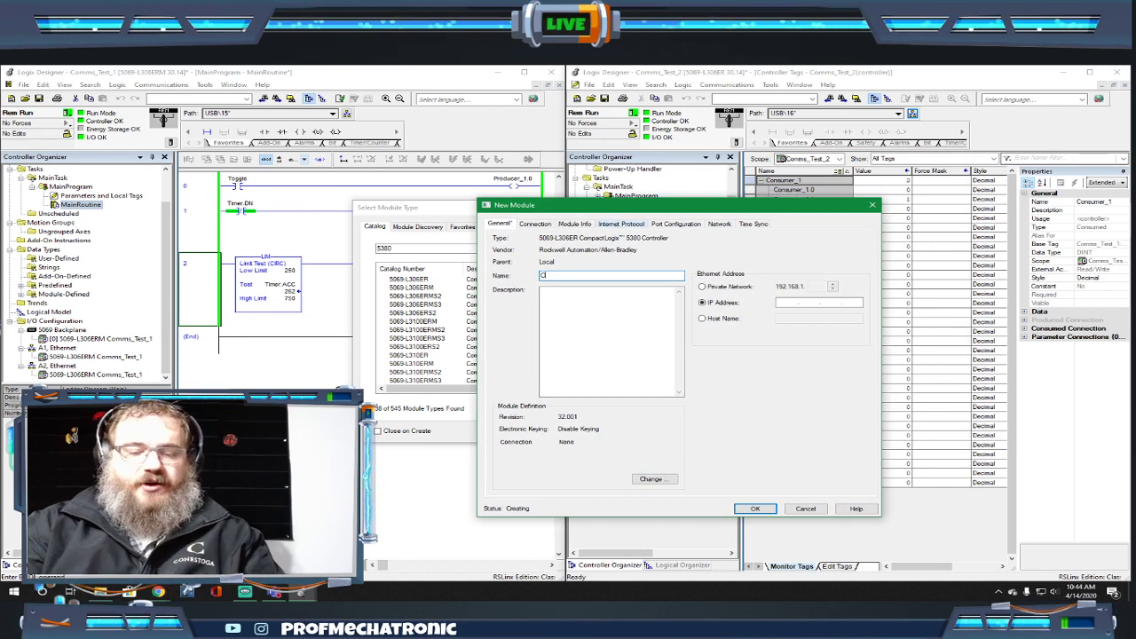
pyautogui.write('omms_Test')
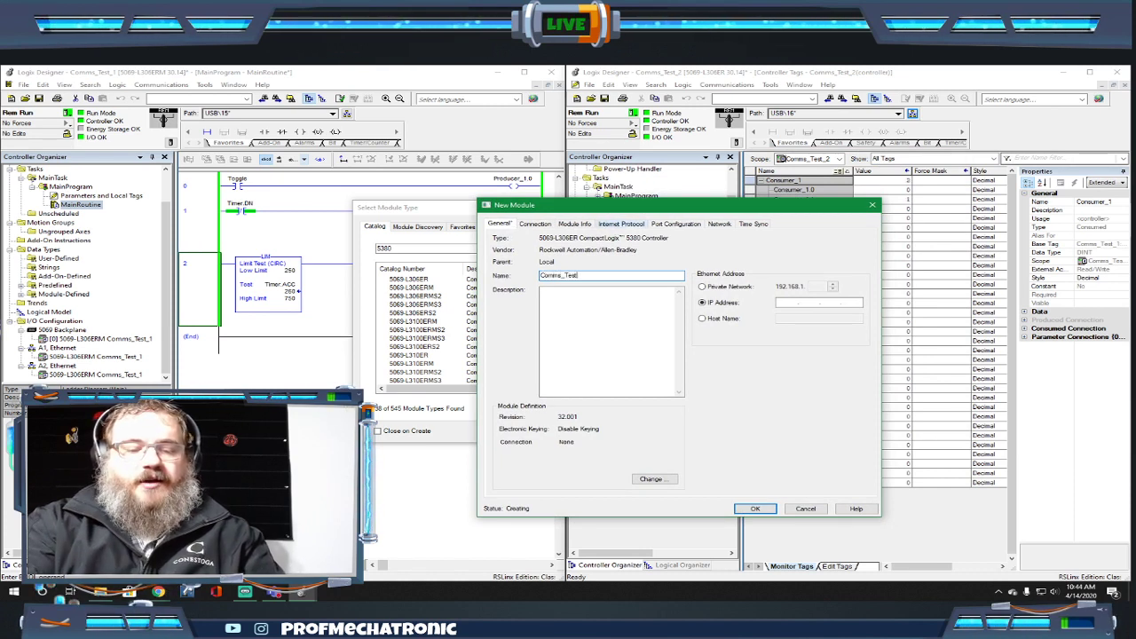
pyautogui.write('_3')
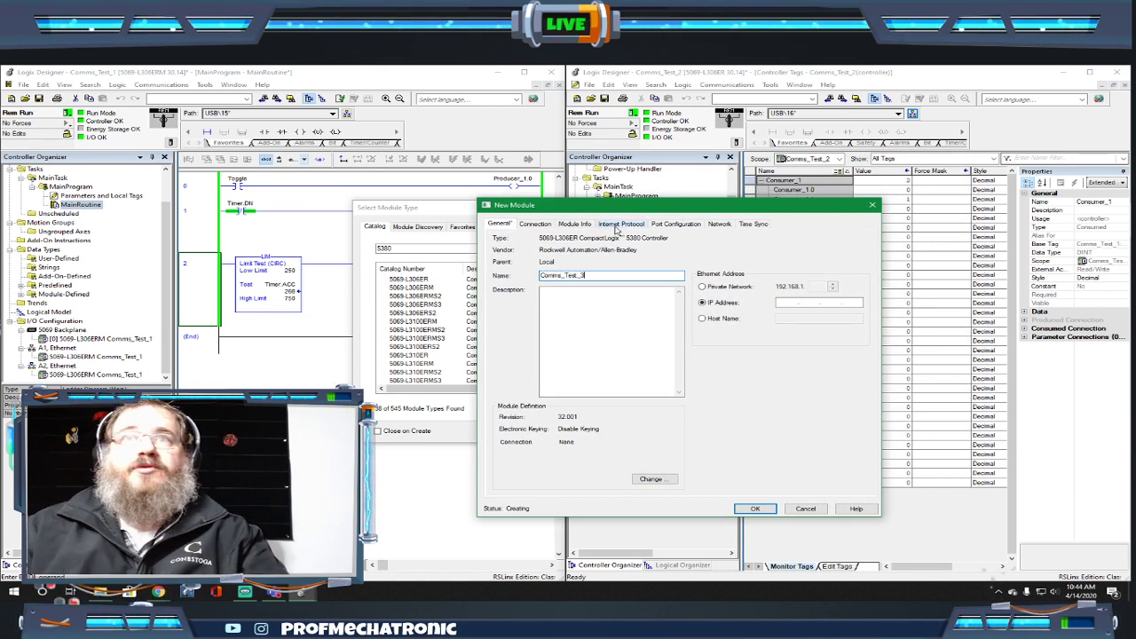
pyautogui.click(711, 287)
pyautogui.write('3')
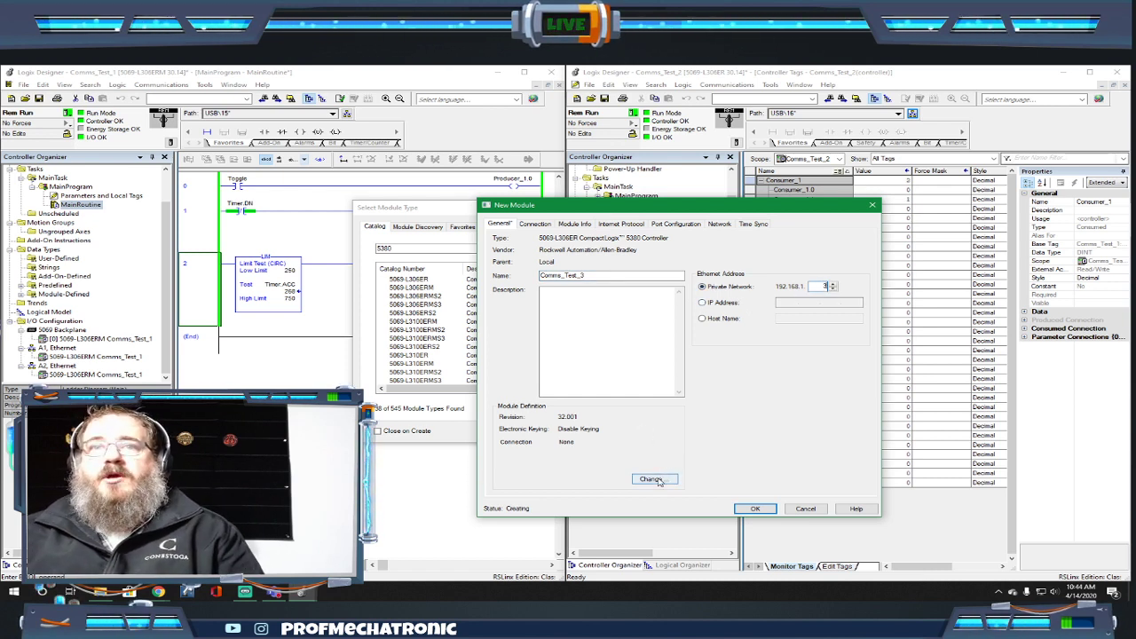
# Change the new module's definition to revision 30 and accept the module definition change.
pyautogui.click(661, 479)
pyautogui.click(666, 297)
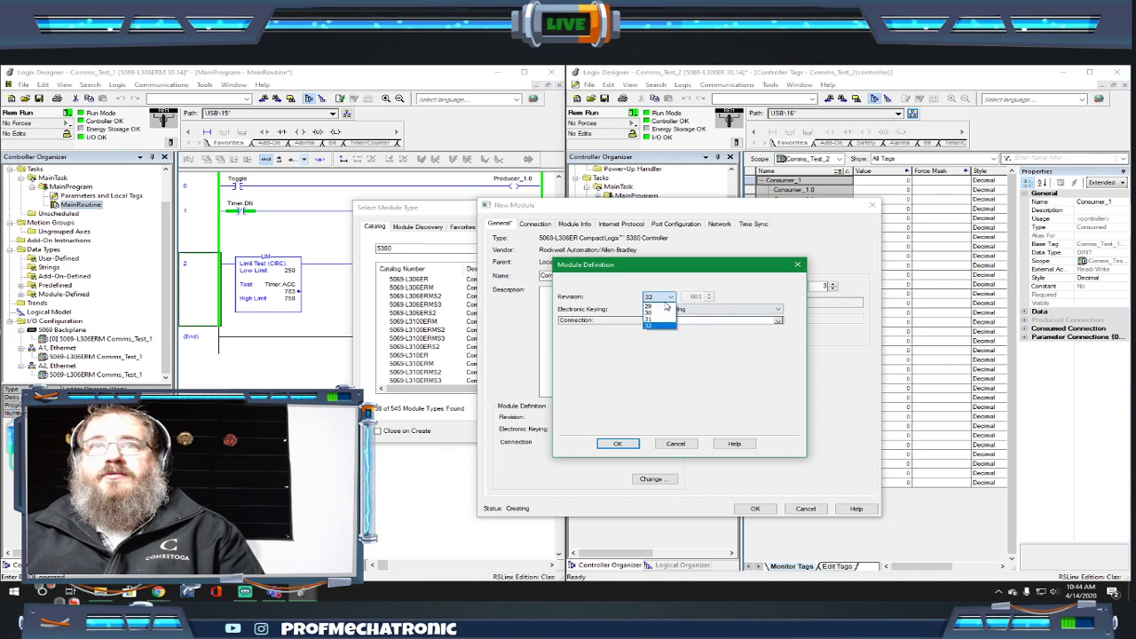
pyautogui.click(662, 313)
pyautogui.click(617, 443)
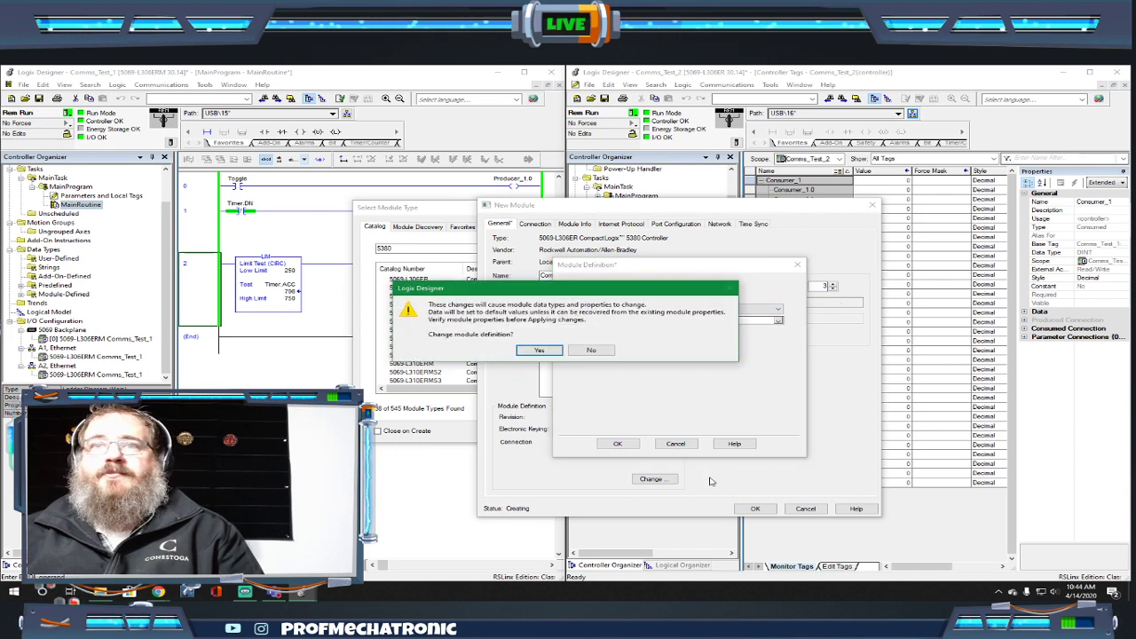
pyautogui.click(539, 350)
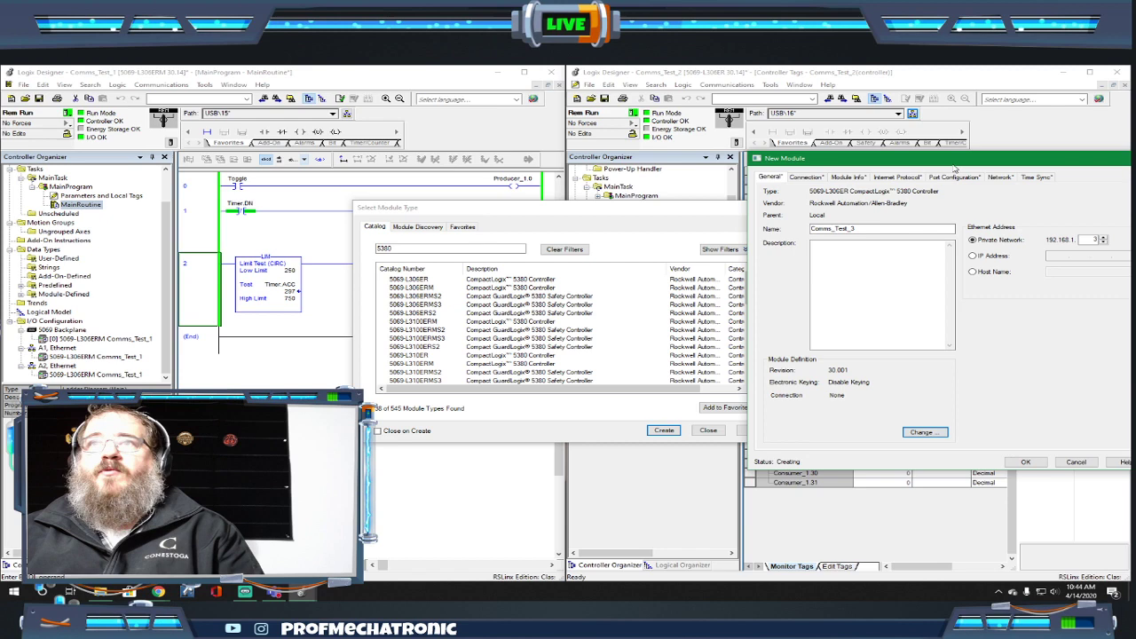
# Create the Comms_Test_3 module online without inhibiting its connections, and close the module catalog.
pyautogui.moveTo(957, 169); pyautogui.dragTo(759, 178)
pyautogui.click(826, 472)
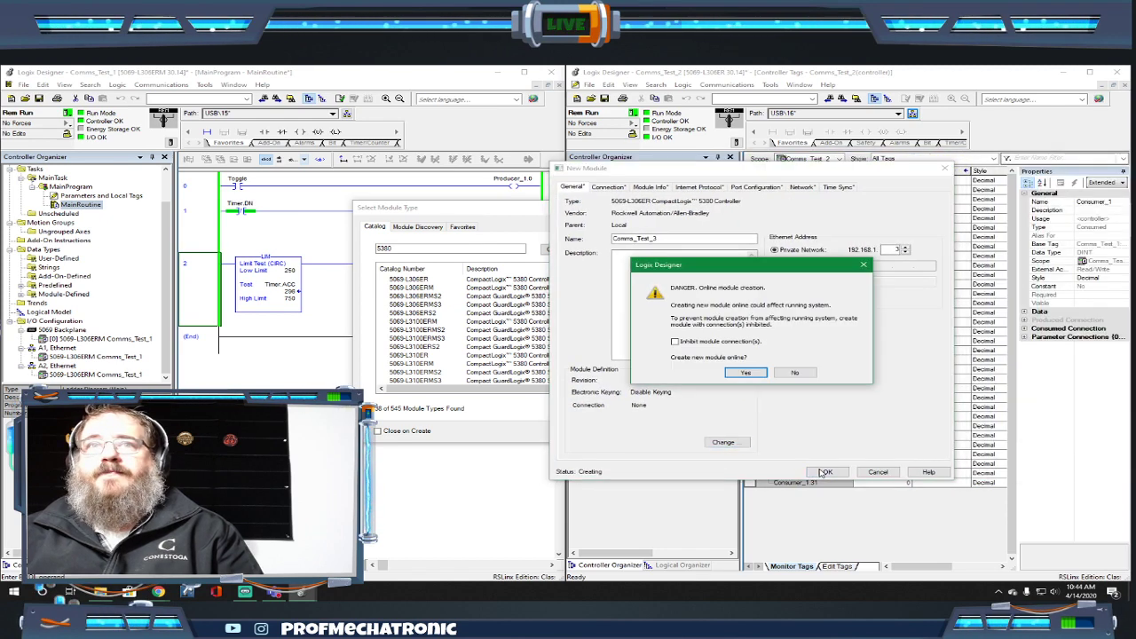
pyautogui.click(748, 374)
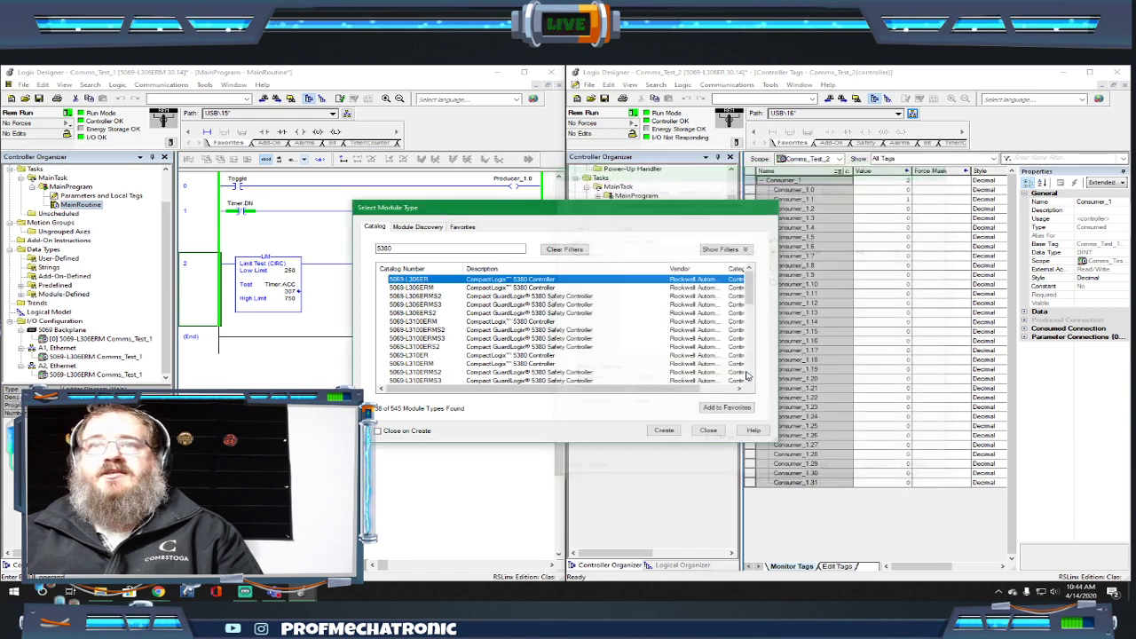
pyautogui.click(708, 431)
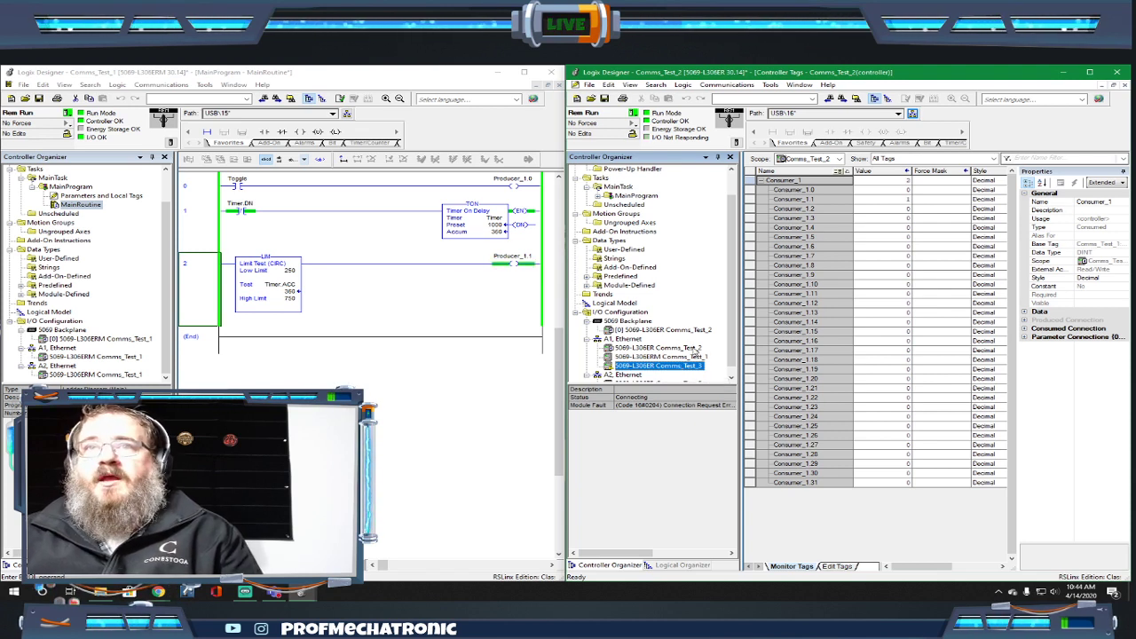
# Inspect the consumed connection settings in the properties of the Consumer_1 tag, leaving them without changes.
pyautogui.rightClick(791, 183)
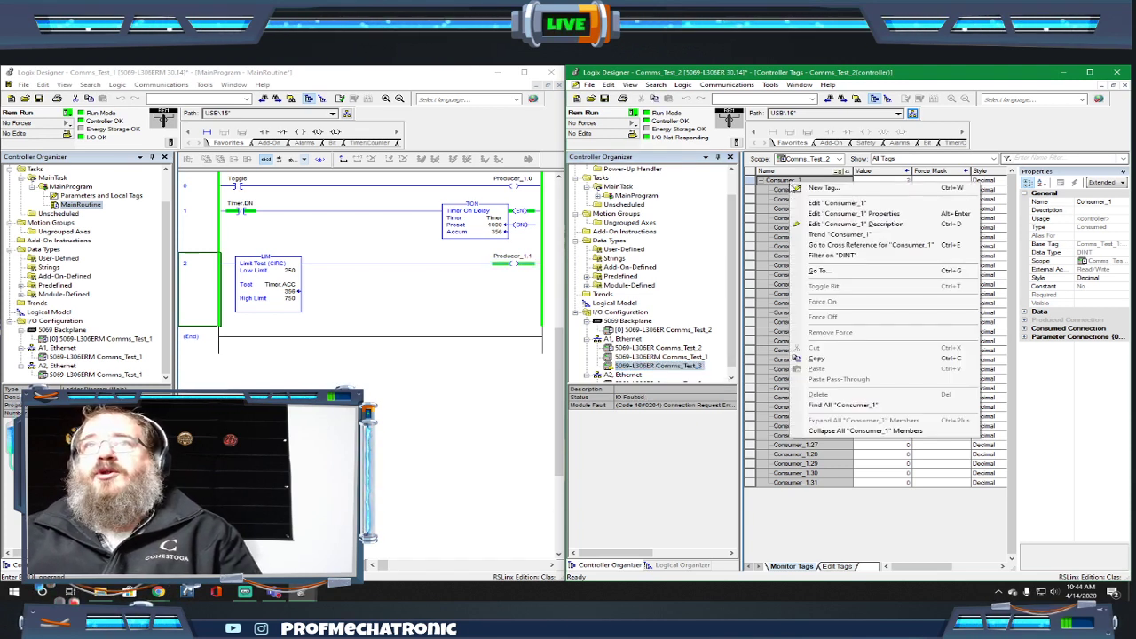
pyautogui.click(818, 215)
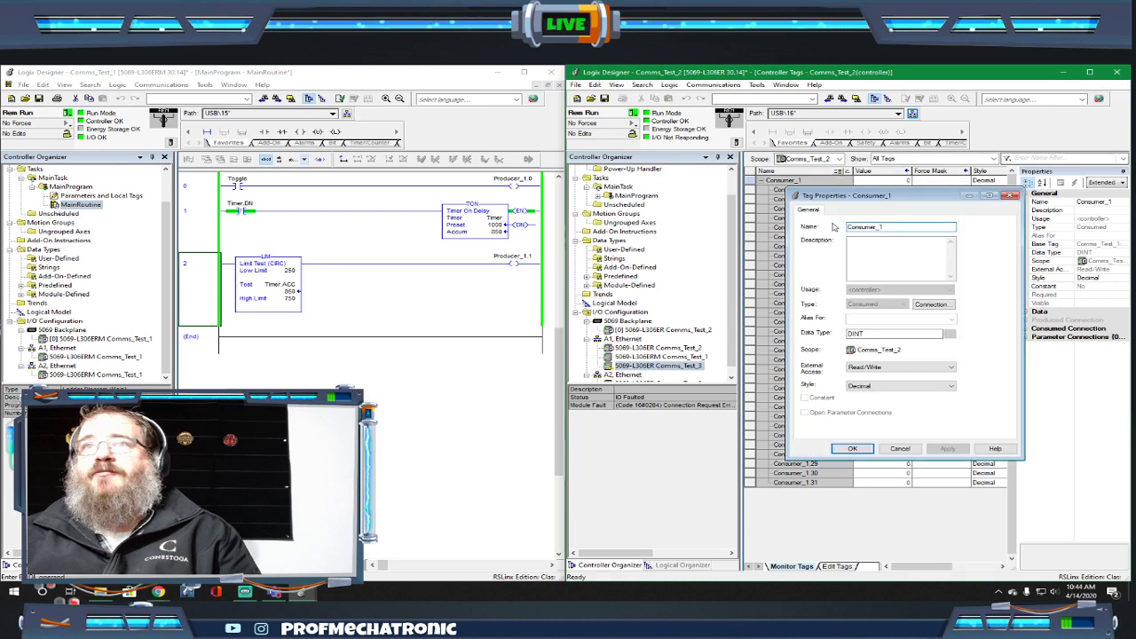
pyautogui.click(935, 305)
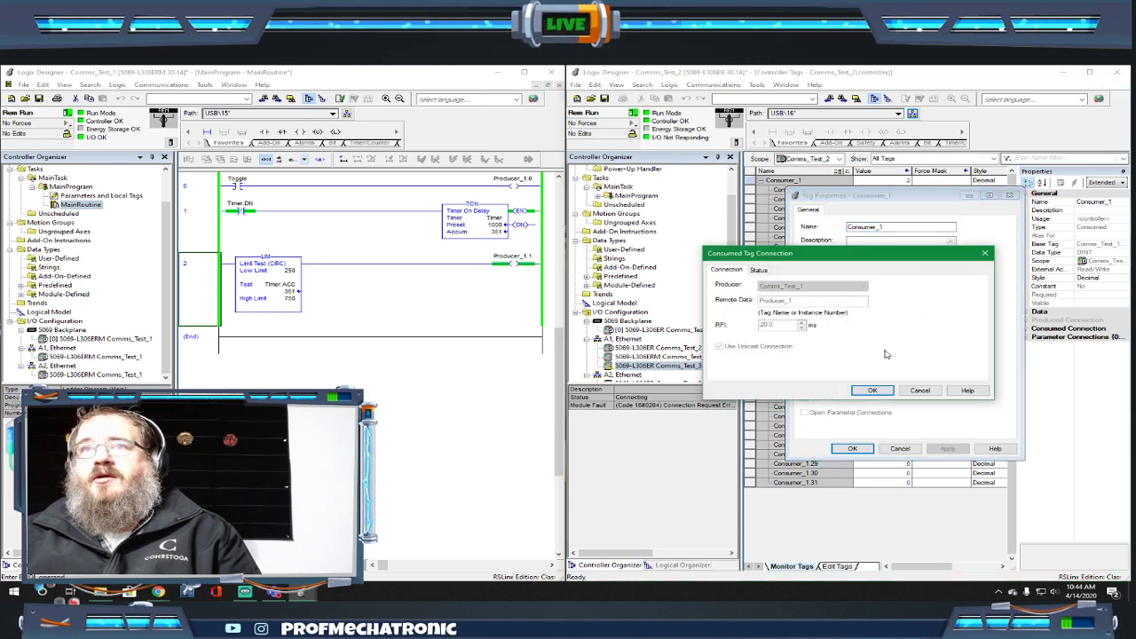
pyautogui.click(914, 394)
pyautogui.click(901, 449)
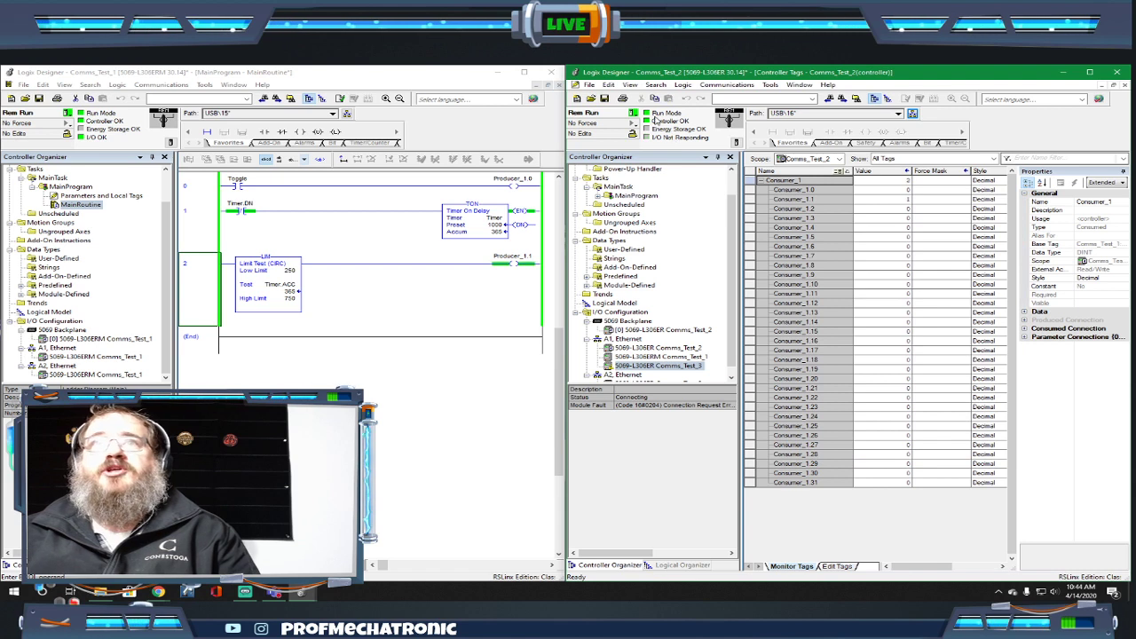
# Take the Comms_Test_2 controller offline and open the properties of the Consumer_1 tag.
pyautogui.click(636, 115)
pyautogui.click(650, 127)
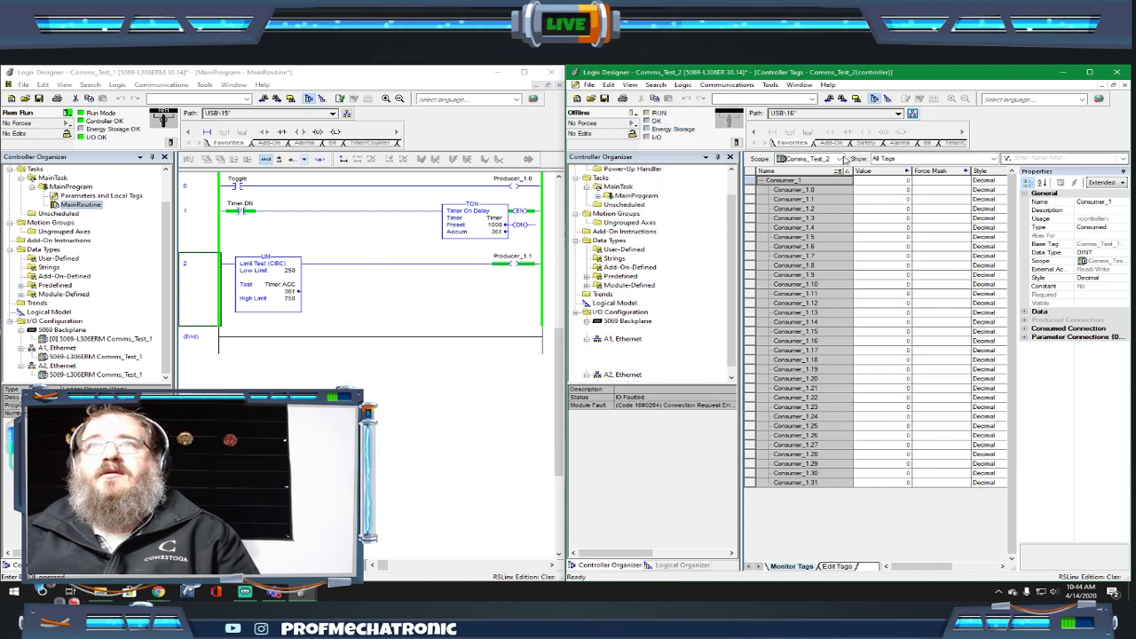
pyautogui.rightClick(823, 184)
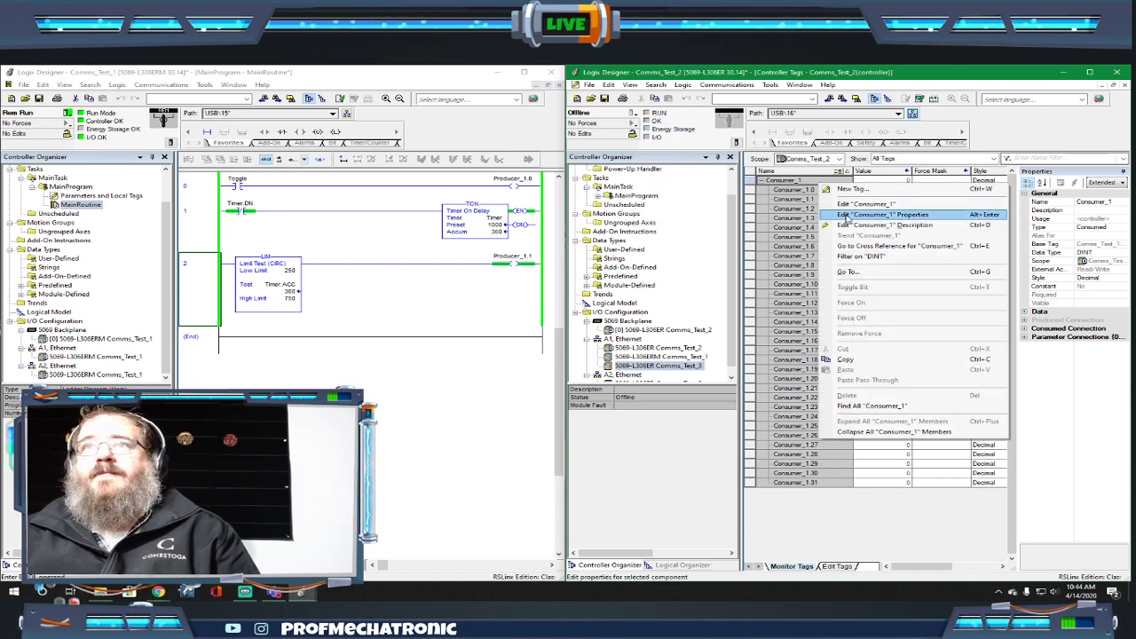
pyautogui.click(848, 218)
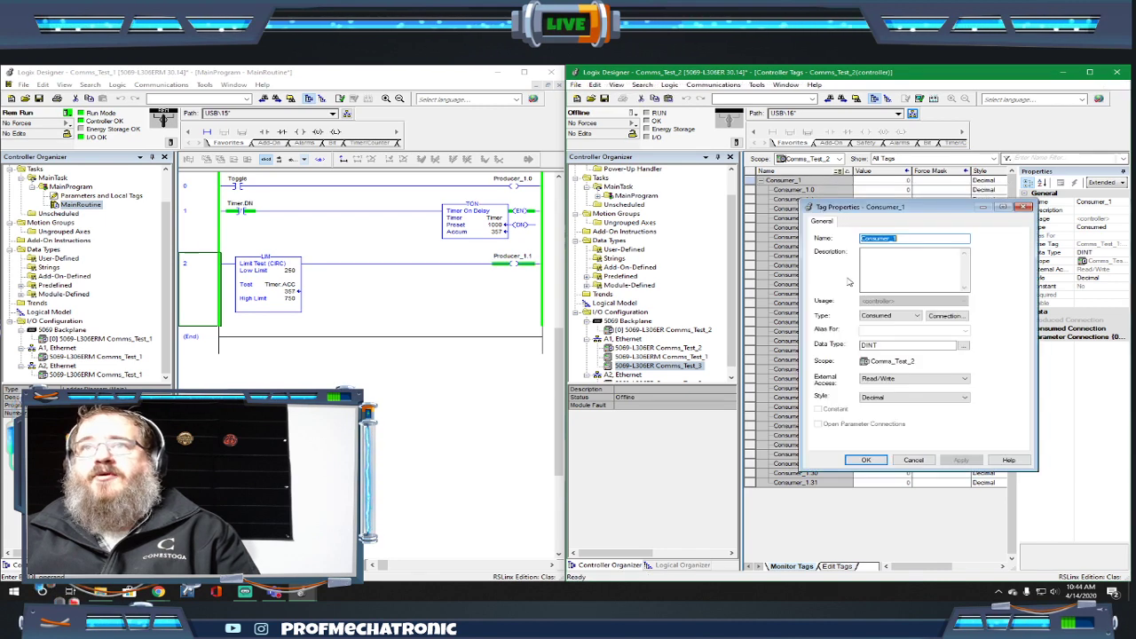
# Review the producer choices in Consumer_1's consumed tag connection, keep Comms_Test_1 selected, and cancel out of the tag properties.
pyautogui.click(938, 317)
pyautogui.click(863, 287)
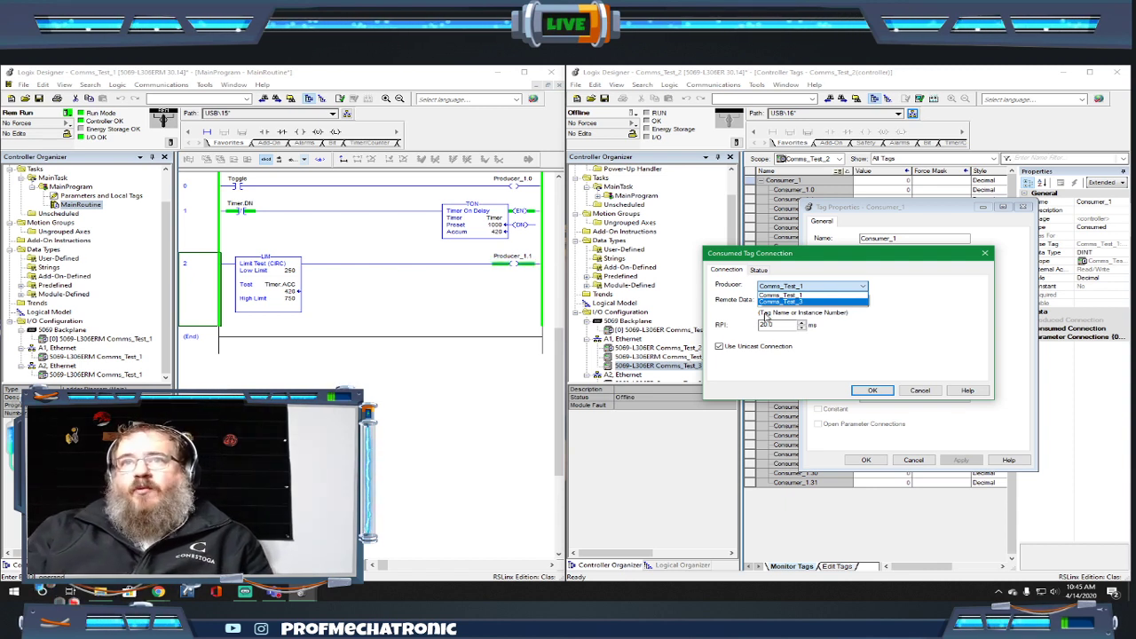
pyautogui.click(795, 295)
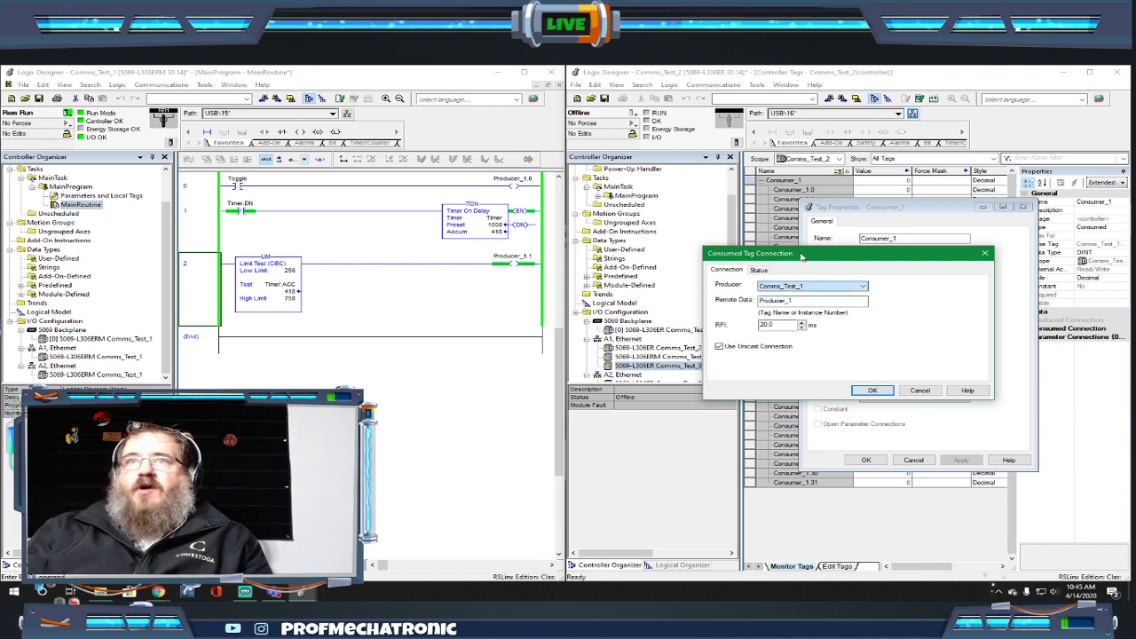
pyautogui.moveTo(836, 254); pyautogui.dragTo(882, 250)
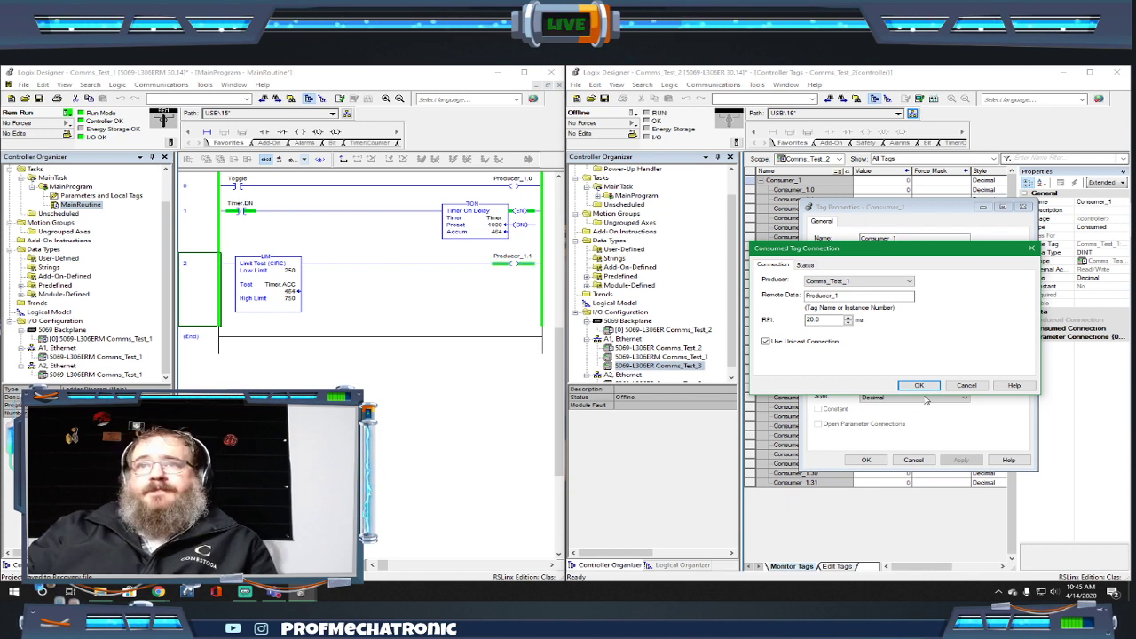
pyautogui.click(972, 385)
pyautogui.click(914, 460)
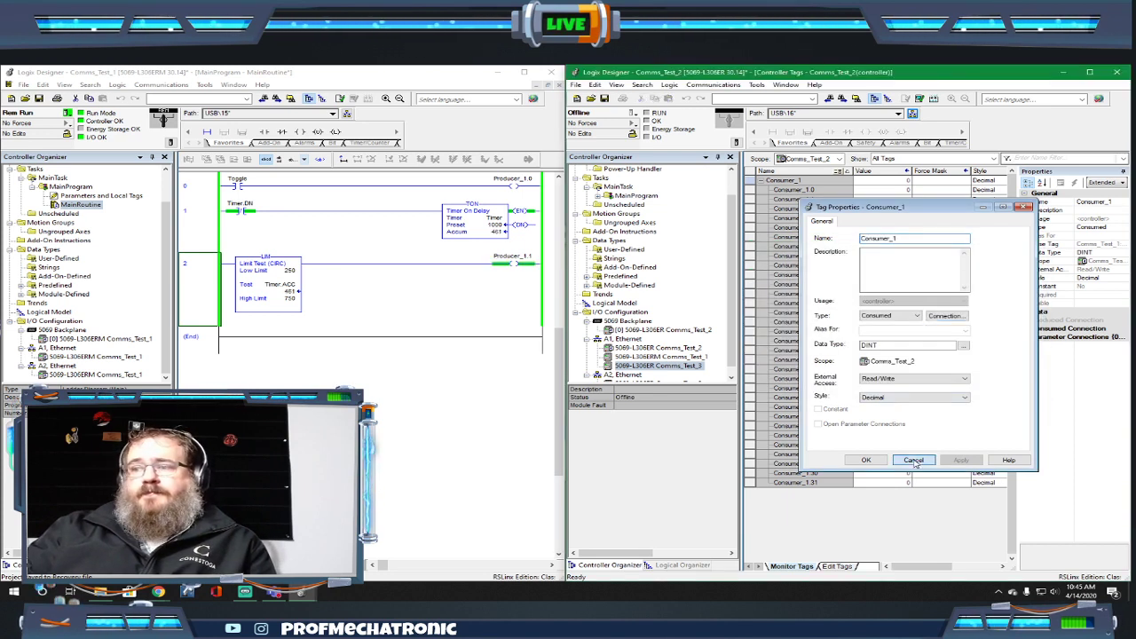
# Bring the Comms_Test_2 controller back online and try to edit the value of the Consumer_1.3 bit.
pyautogui.click(635, 118)
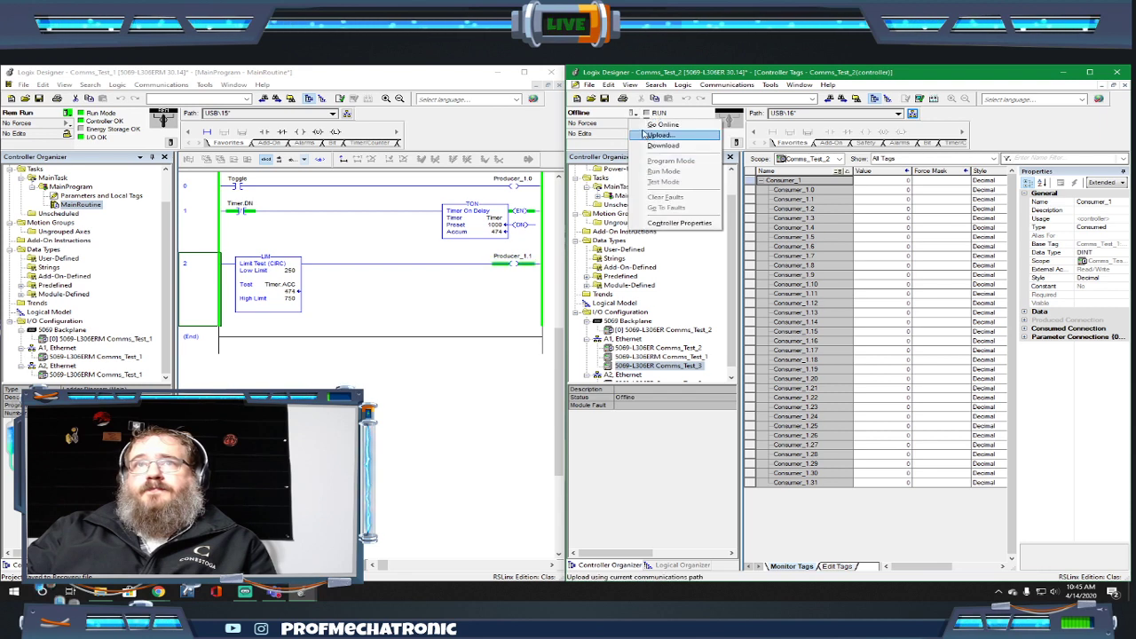
pyautogui.click(643, 125)
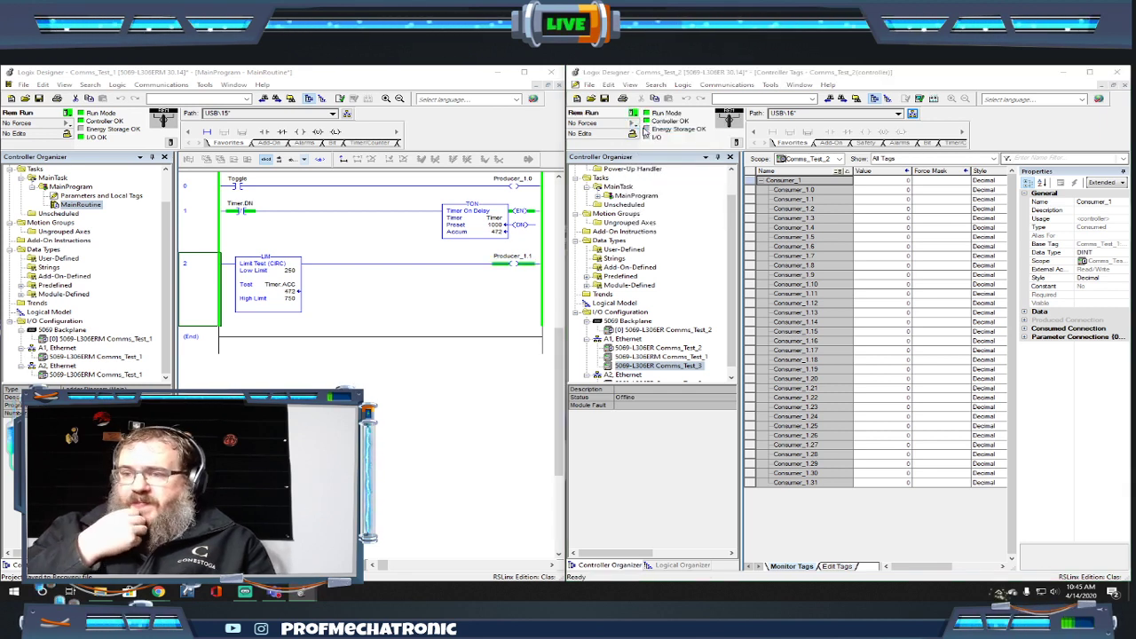
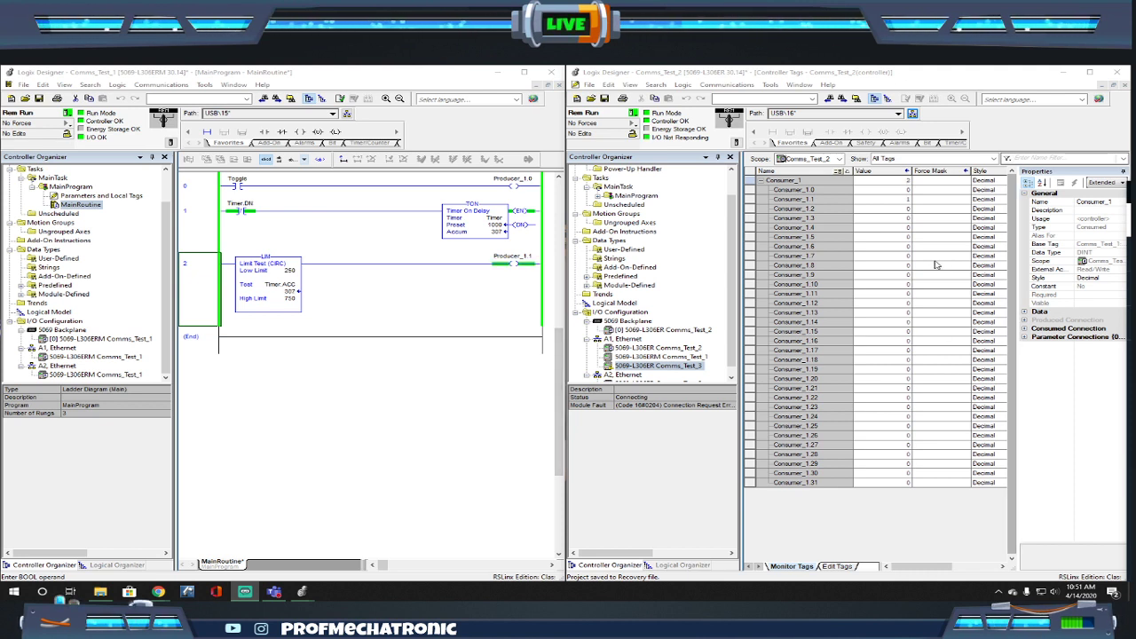
pyautogui.click(905, 217)
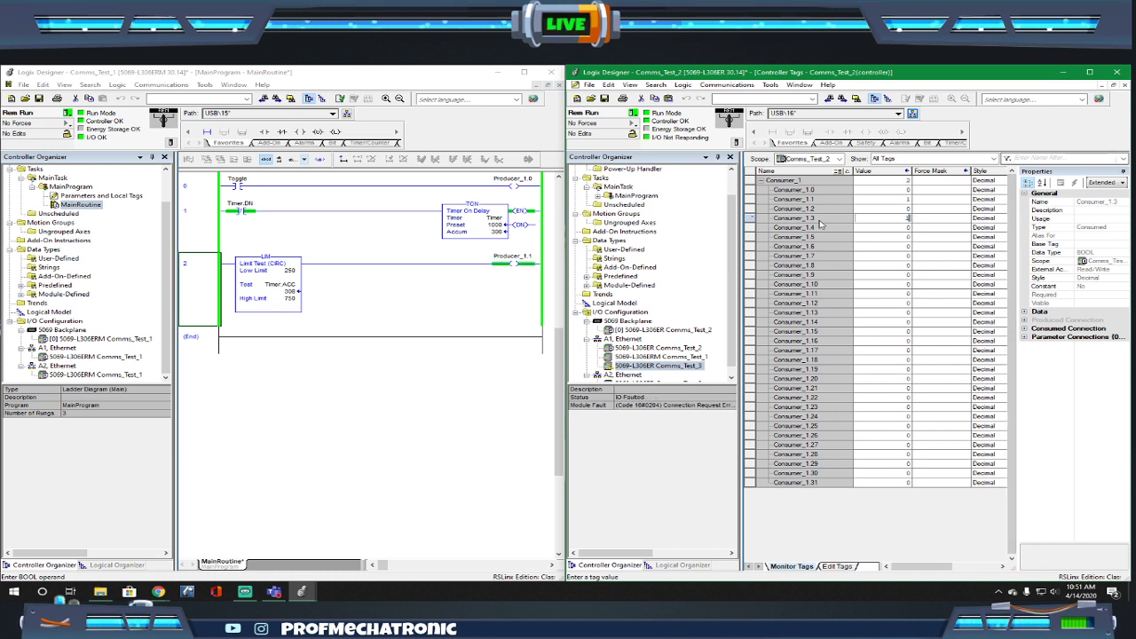
pyautogui.press('Return')
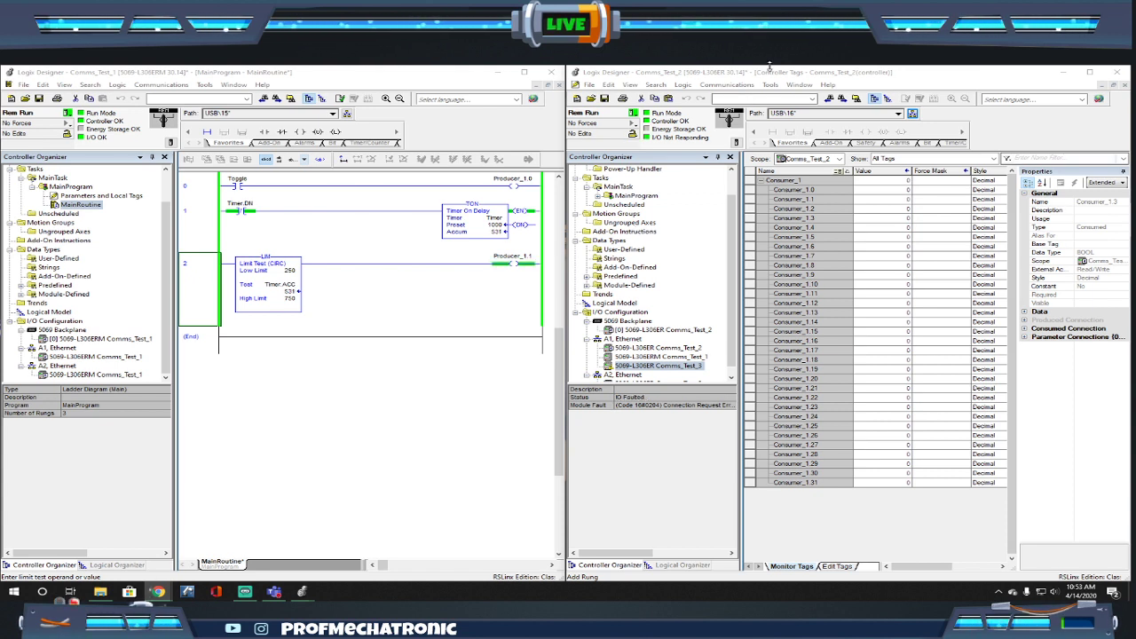
# Open the Logix Designer online help beside the tag list and look up "produced" in its index.
pyautogui.click(827, 84)
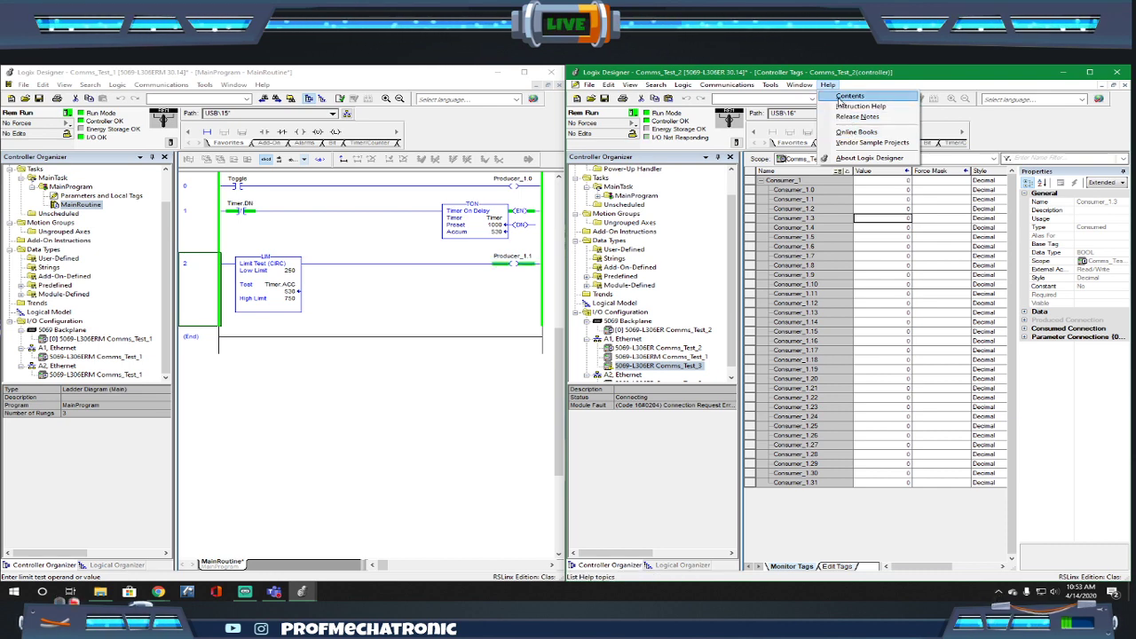
pyautogui.click(839, 99)
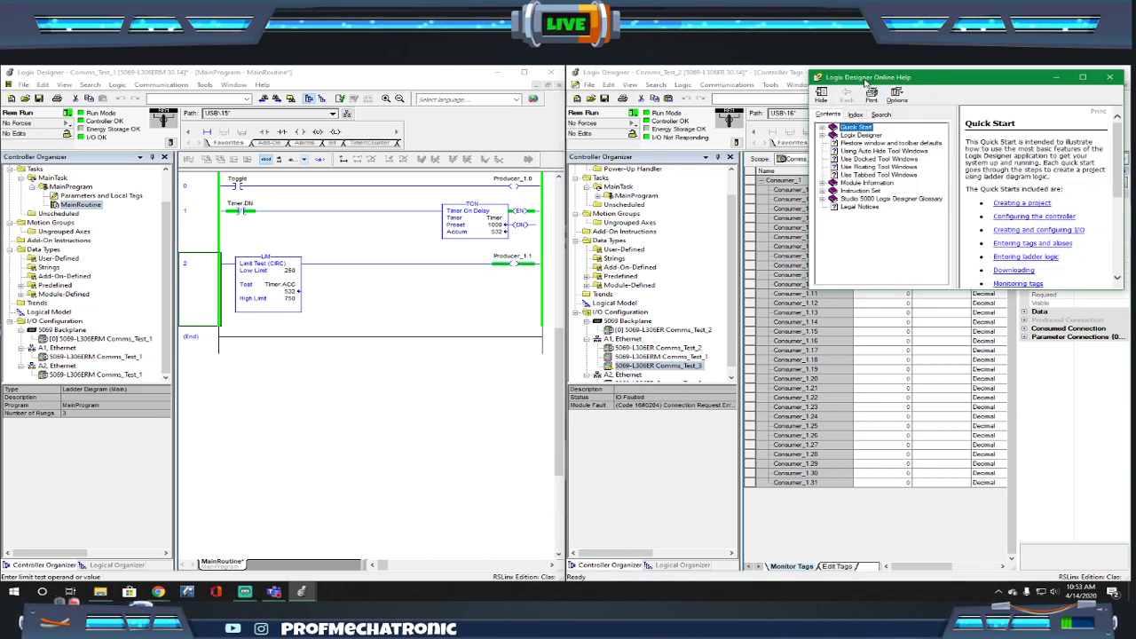
pyautogui.moveTo(865, 83); pyautogui.dragTo(331, 162)
pyautogui.click(321, 195)
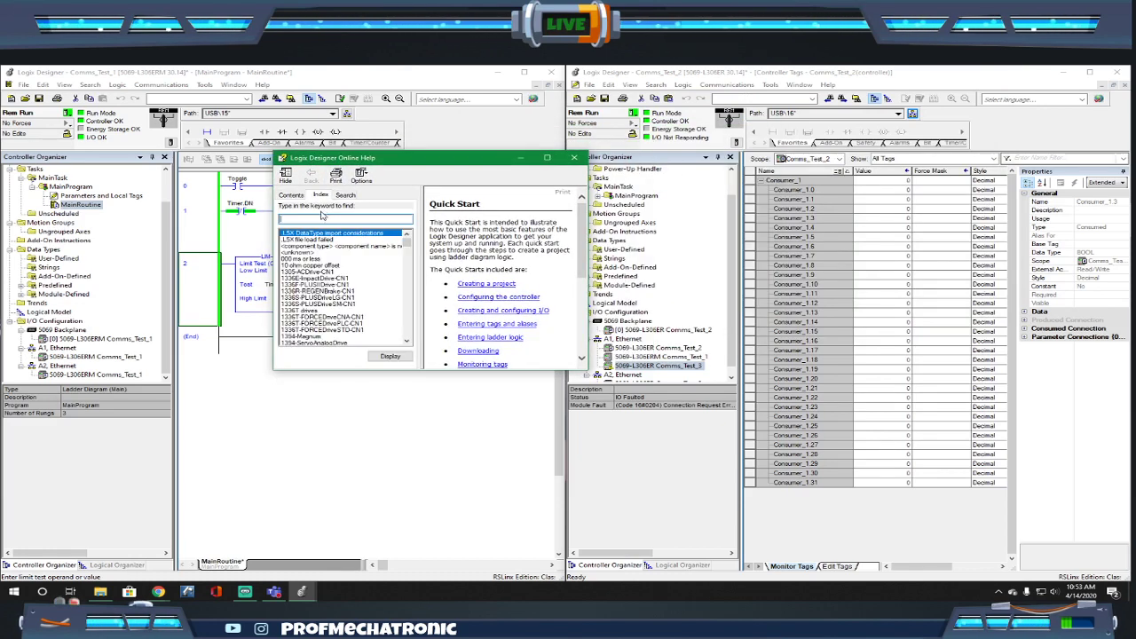
pyautogui.write('produced')
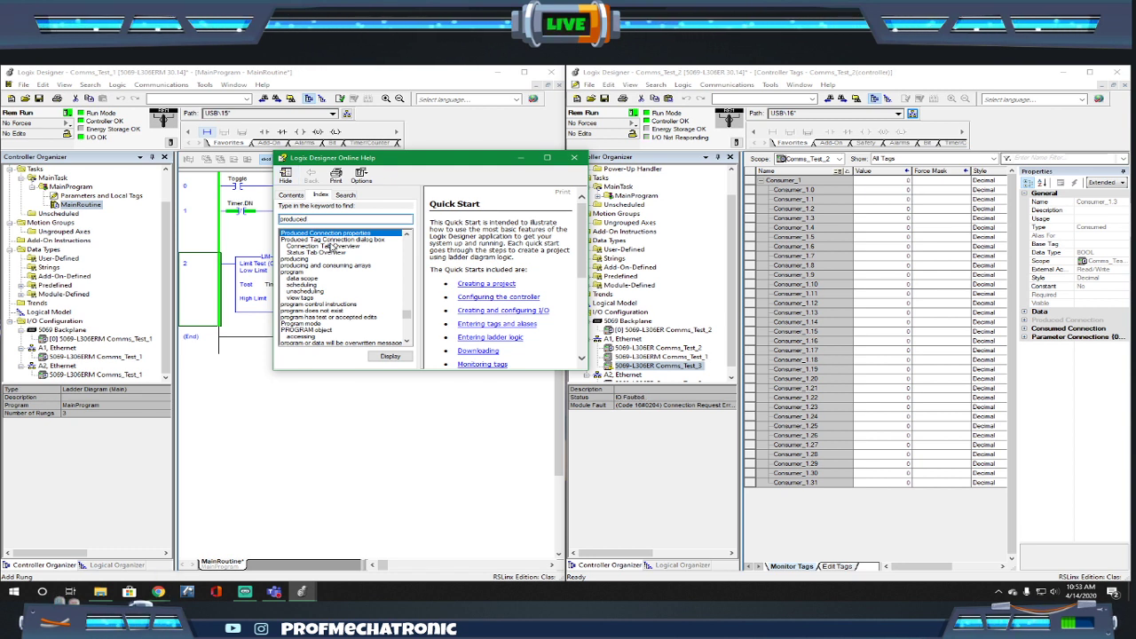
# Display the Produced Connection properties help topic and enlarge the help window for reading.
pyautogui.click(331, 241)
pyautogui.click(323, 267)
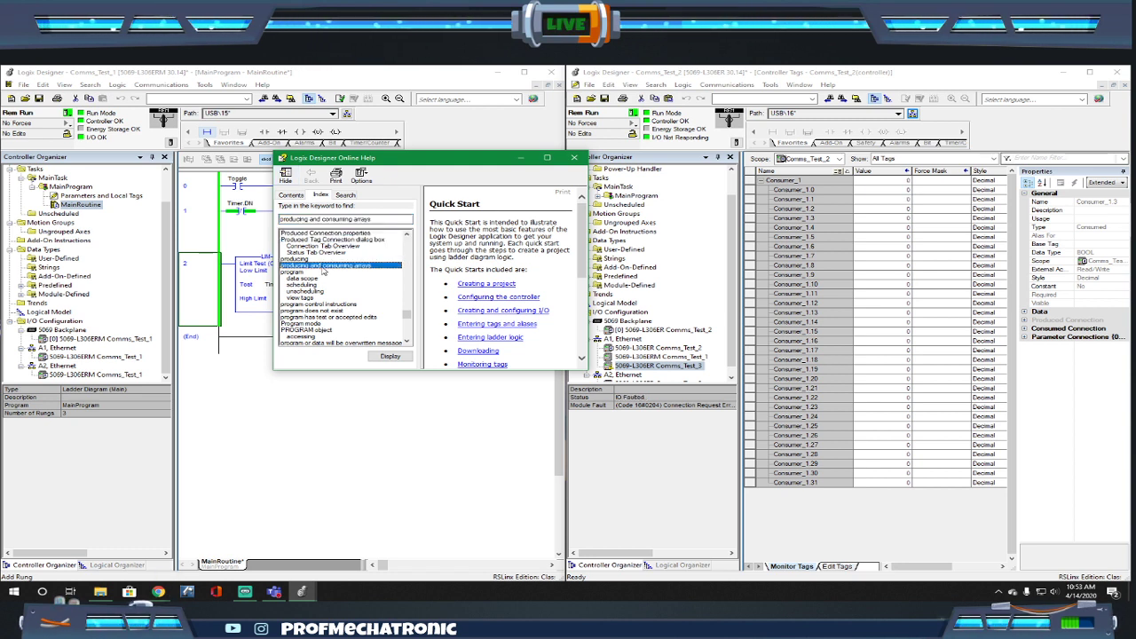
pyautogui.doubleClick(337, 233)
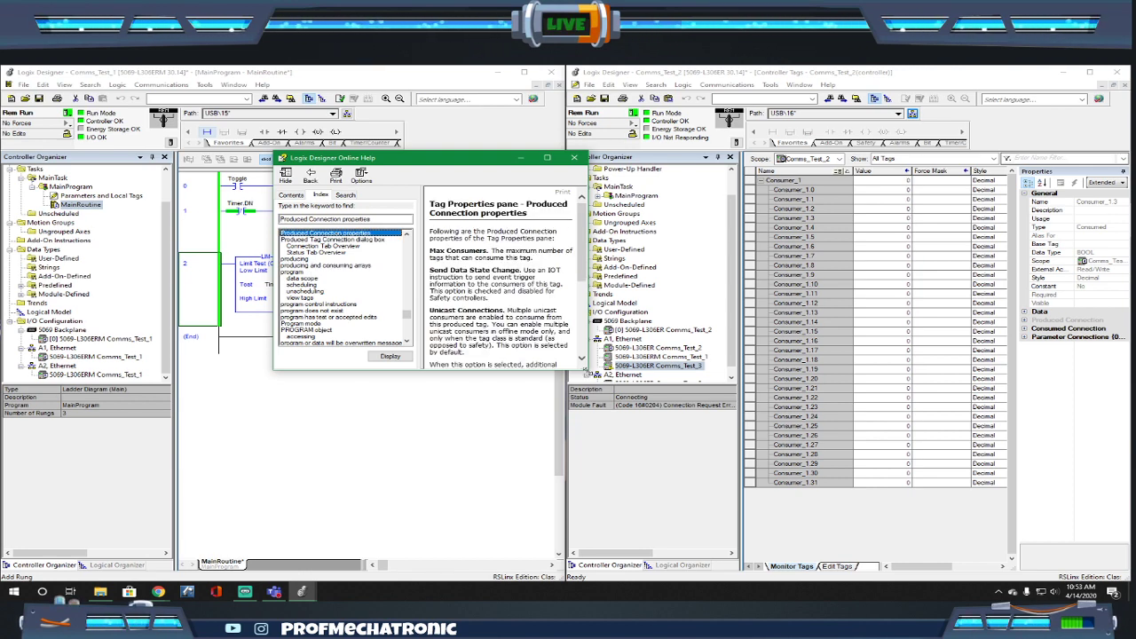
pyautogui.moveTo(583, 373); pyautogui.dragTo(845, 464)
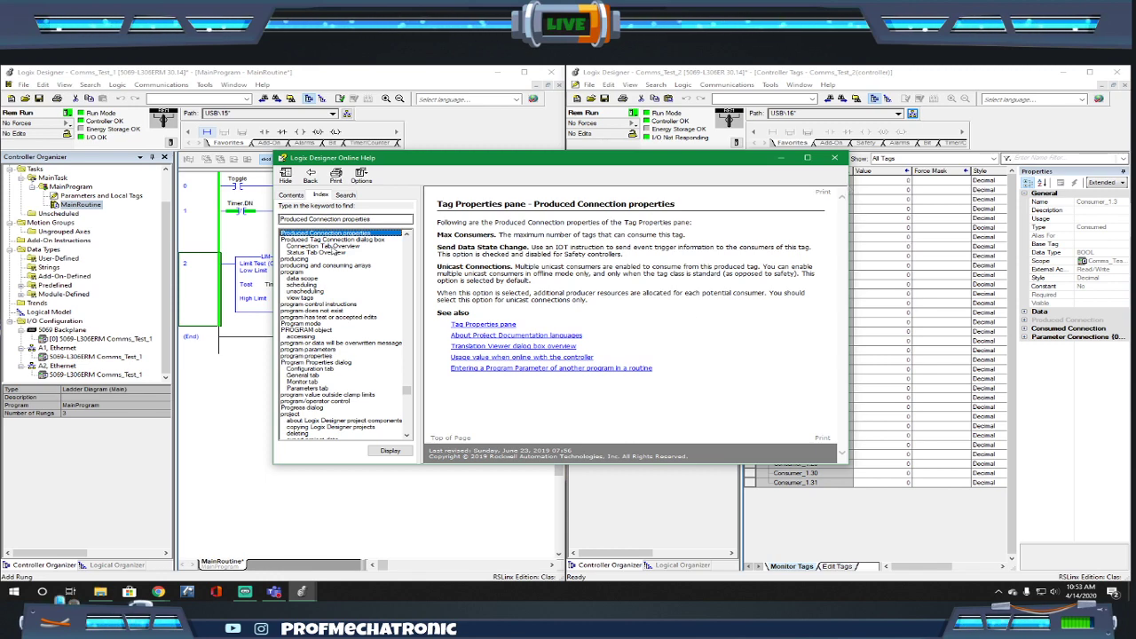
# Read the Connection Tab Overview help topic for the Produced Tag Connection dialog through to its related links.
pyautogui.click(339, 239)
pyautogui.doubleClick(339, 241)
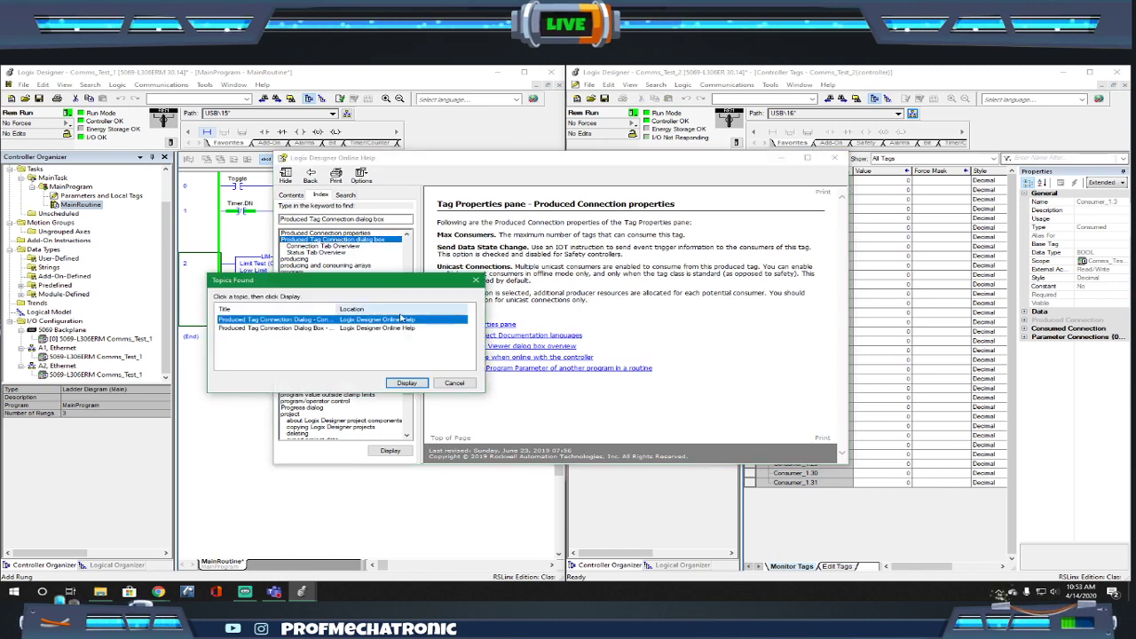
pyautogui.doubleClick(390, 321)
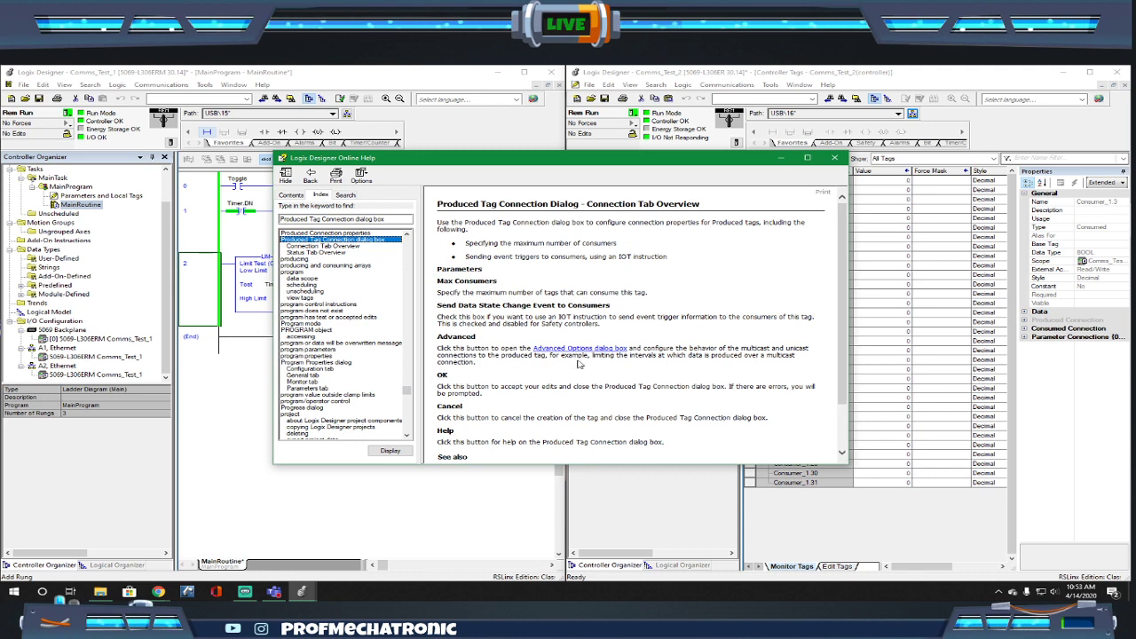
pyautogui.scroll(-2, 578, 362)
pyautogui.scroll(2, 579, 363)
pyautogui.scroll(-2, 579, 362)
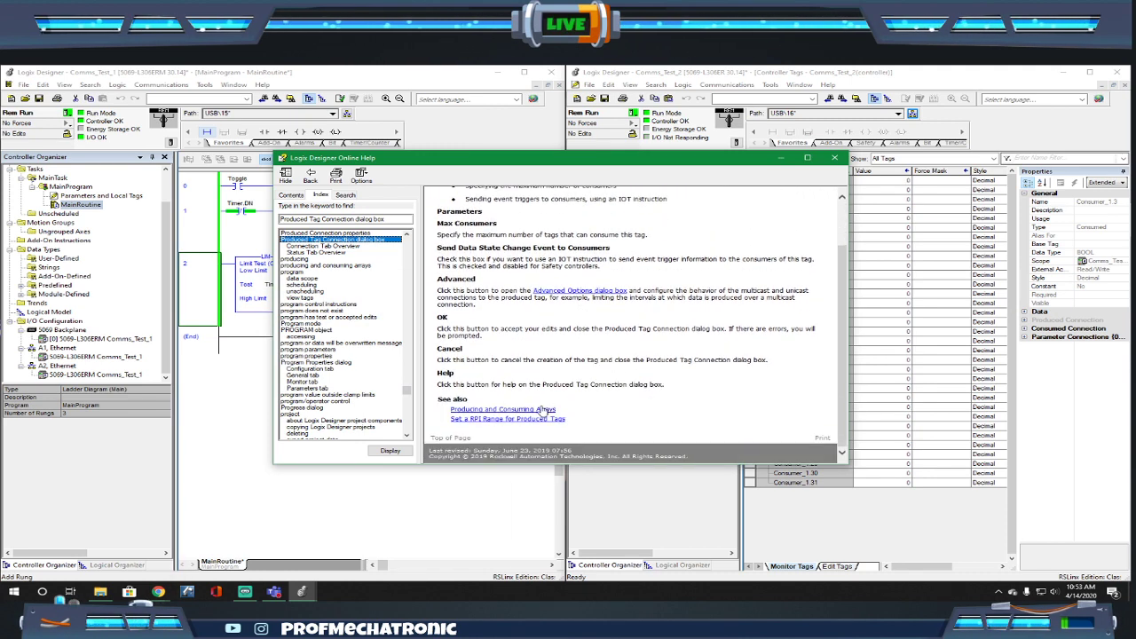
# Read the BOOL, SINT and INT rules in the Producing and Consuming Arrays help topic, and close the help.
pyautogui.click(544, 409)
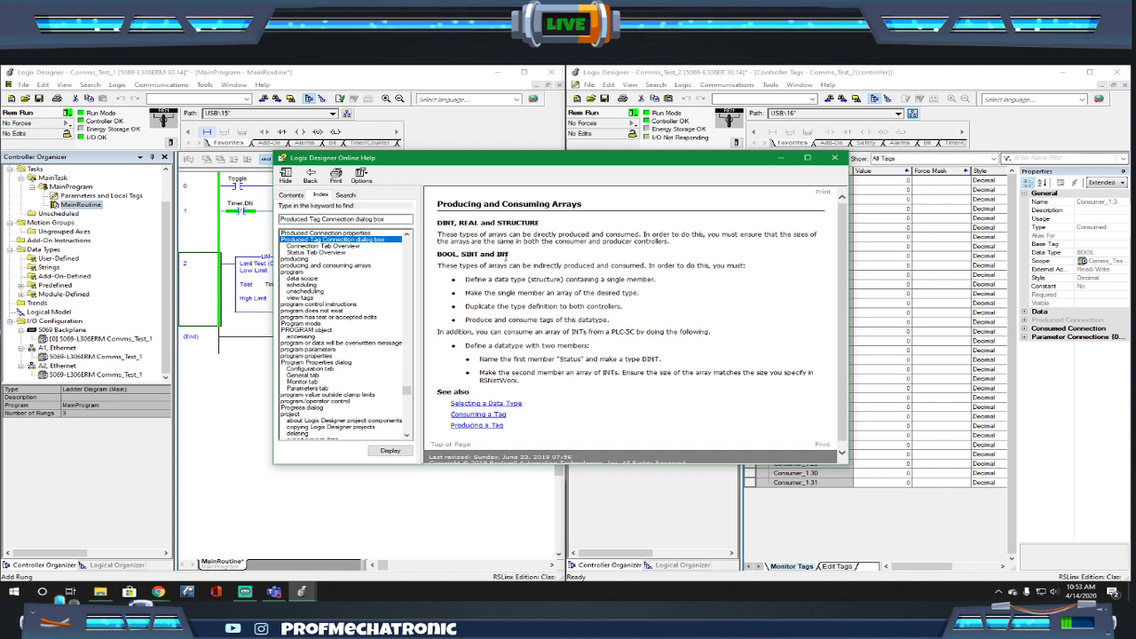
pyautogui.moveTo(458, 264); pyautogui.dragTo(626, 279)
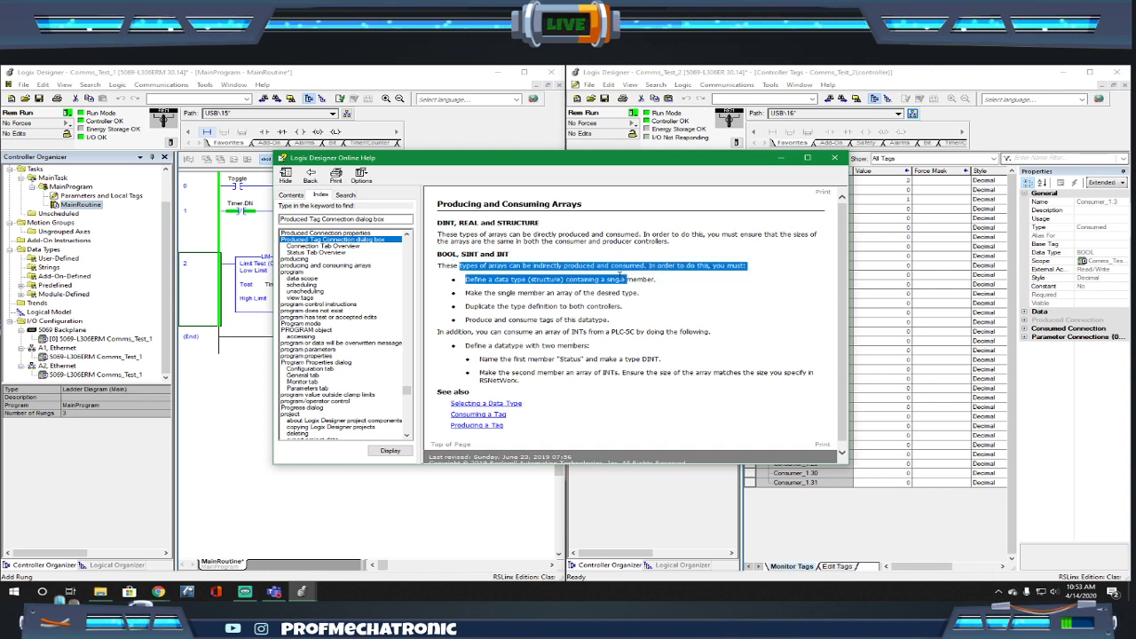
pyautogui.click(575, 284)
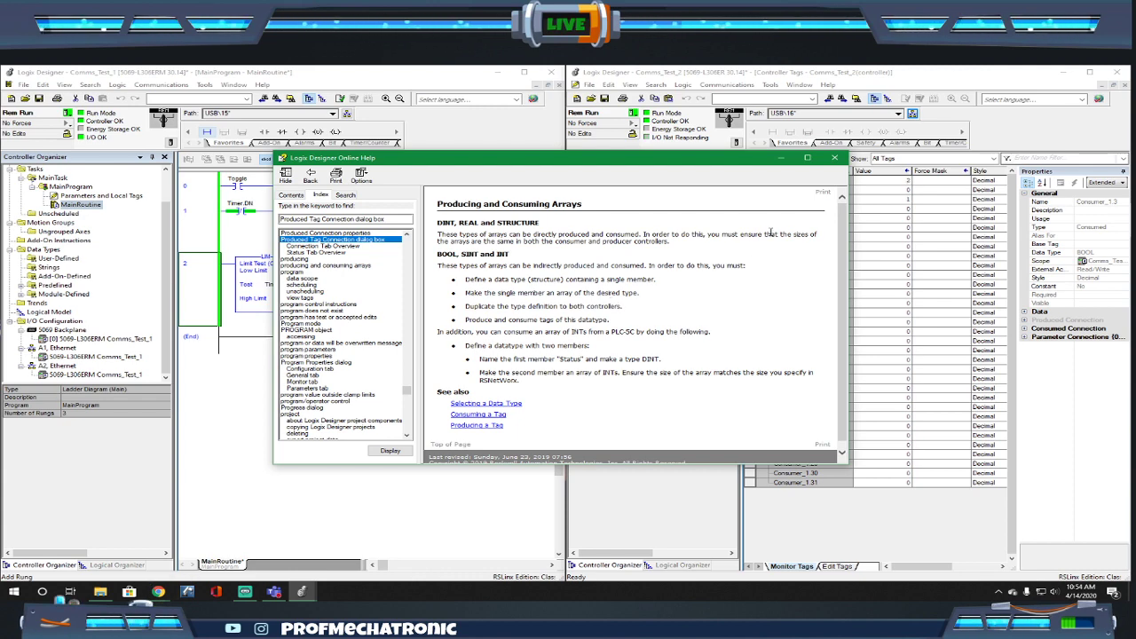
pyautogui.click(834, 157)
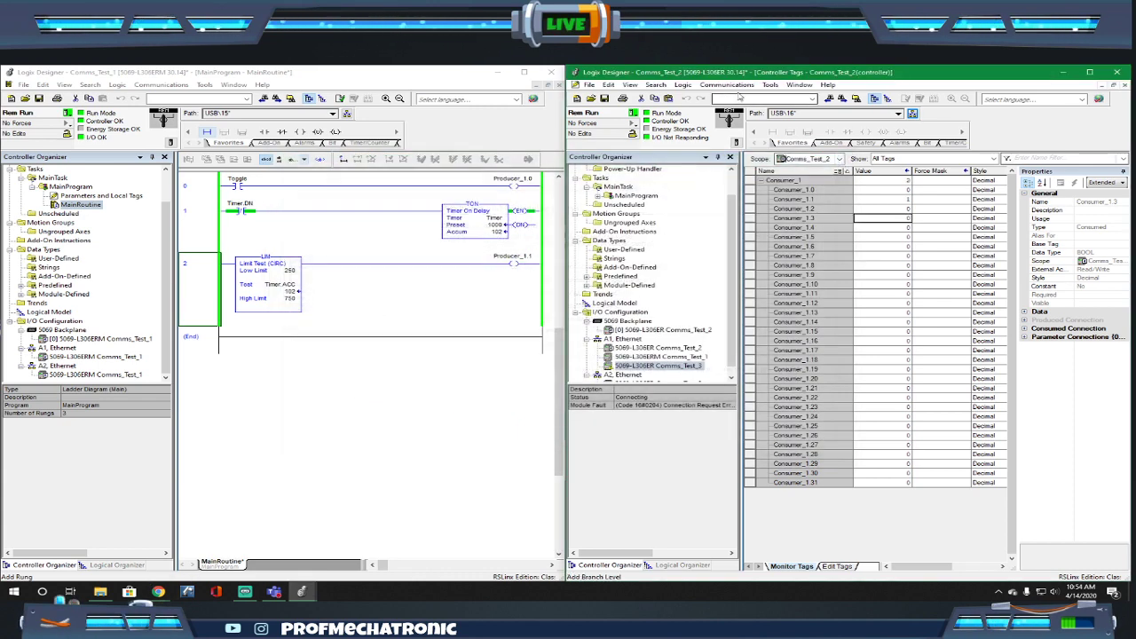